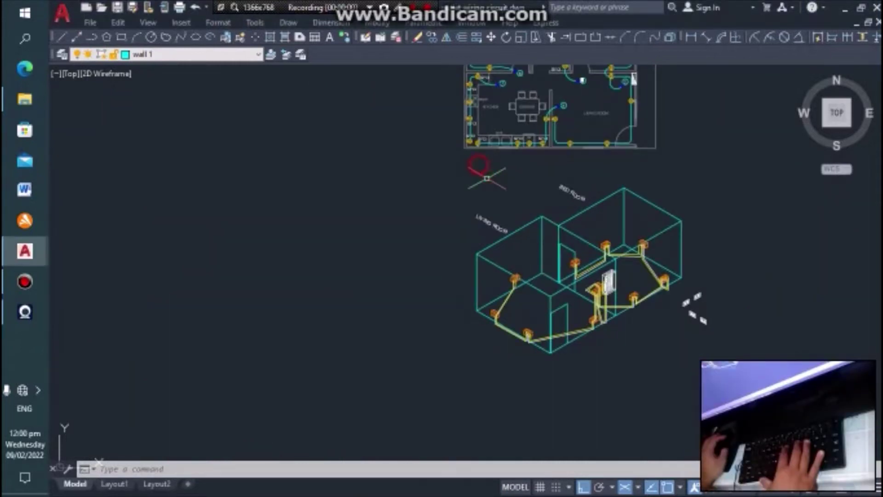
Make conduit the current layer and dismiss the layer-turned-off warning.
{"action": "scroll", "coordinate": [621, 257], "scroll_direction": "up", "scroll_amount": 4}
{"action": "scroll", "coordinate": [570, 243], "scroll_direction": "up", "scroll_amount": 3}
{"action": "scroll", "coordinate": [558, 221], "scroll_direction": "down", "scroll_amount": 3}
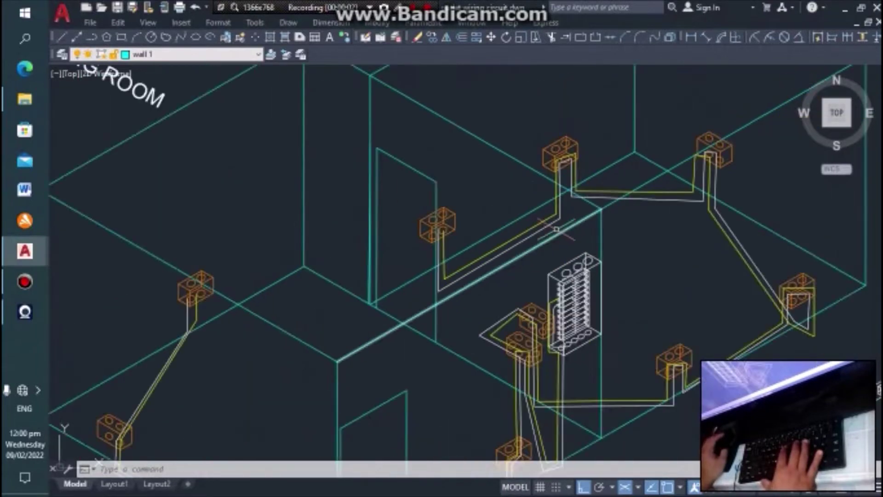
{"action": "scroll", "coordinate": [556, 228], "scroll_direction": "down", "scroll_amount": 5}
{"action": "scroll", "coordinate": [557, 233], "scroll_direction": "down", "scroll_amount": 2}
{"action": "scroll", "coordinate": [550, 81], "scroll_direction": "up", "scroll_amount": 3}
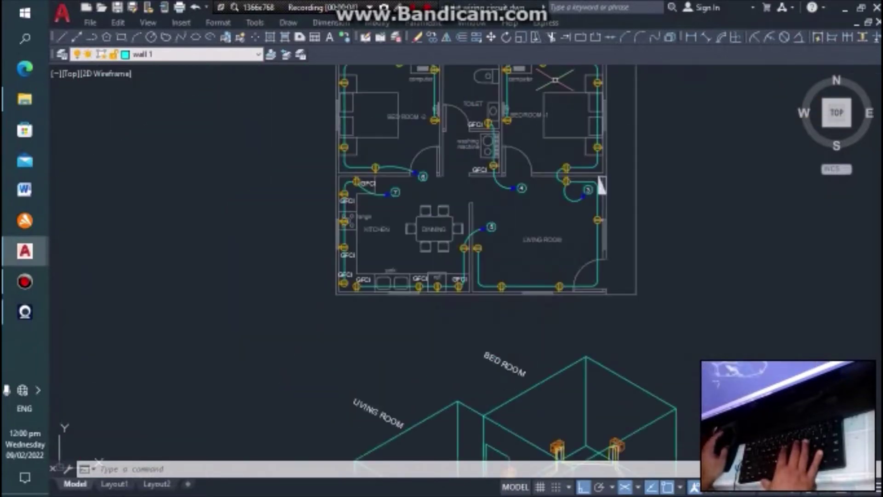
{"action": "scroll", "coordinate": [572, 186], "scroll_direction": "down", "scroll_amount": 2}
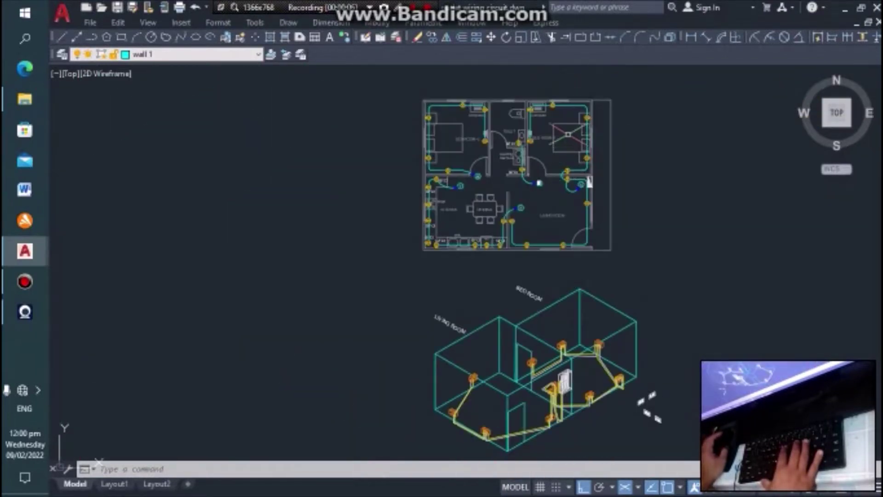
{"action": "scroll", "coordinate": [568, 111], "scroll_direction": "up", "scroll_amount": 2}
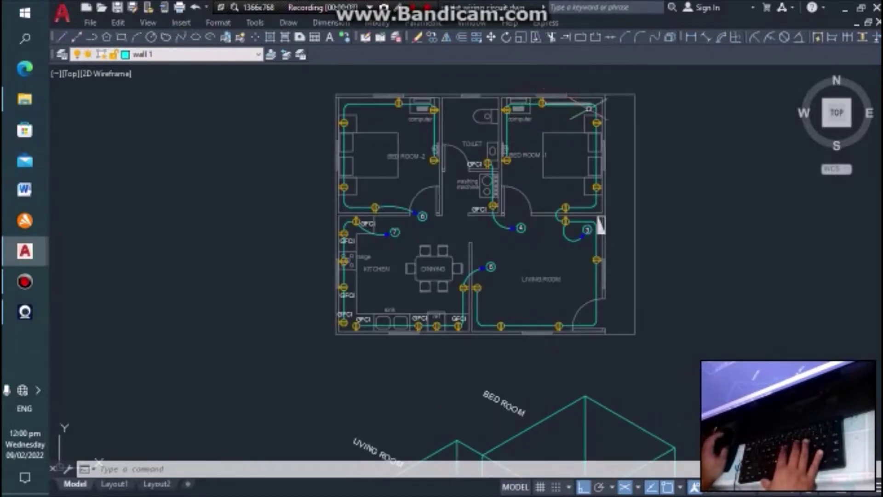
{"action": "scroll", "coordinate": [578, 242], "scroll_direction": "up", "scroll_amount": 2}
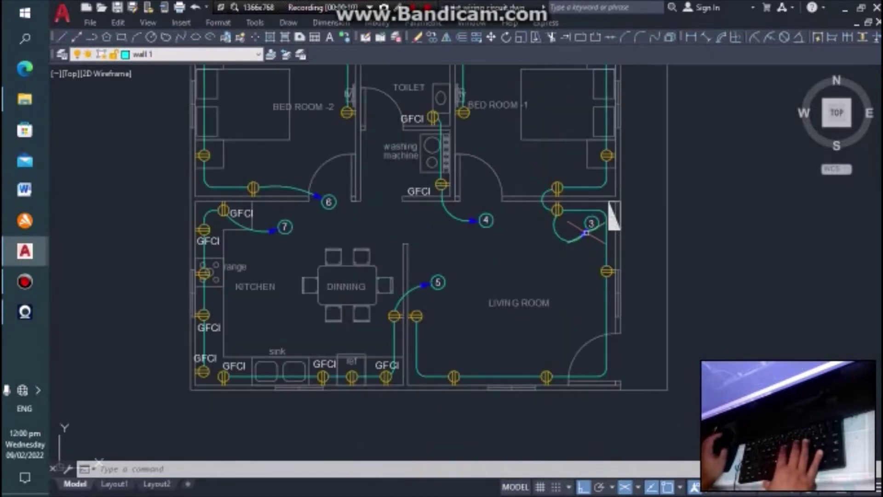
{"action": "scroll", "coordinate": [591, 232], "scroll_direction": "down", "scroll_amount": 2}
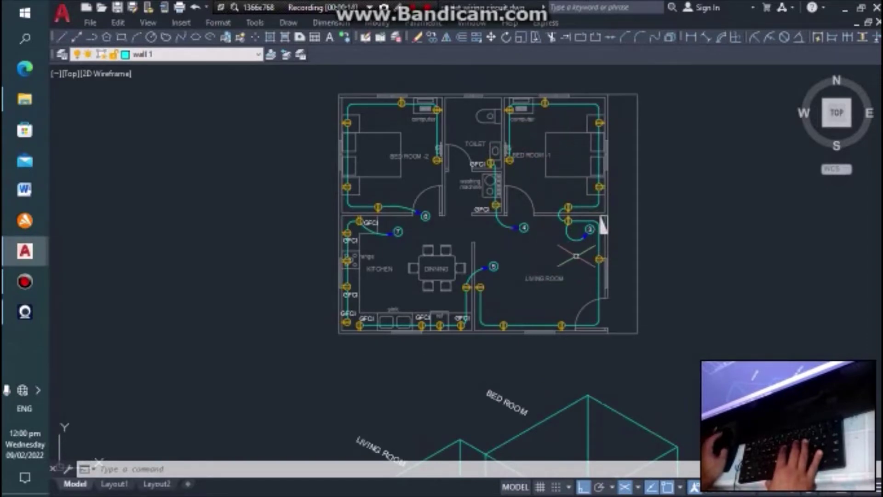
{"action": "scroll", "coordinate": [707, 237], "scroll_direction": "down", "scroll_amount": 2}
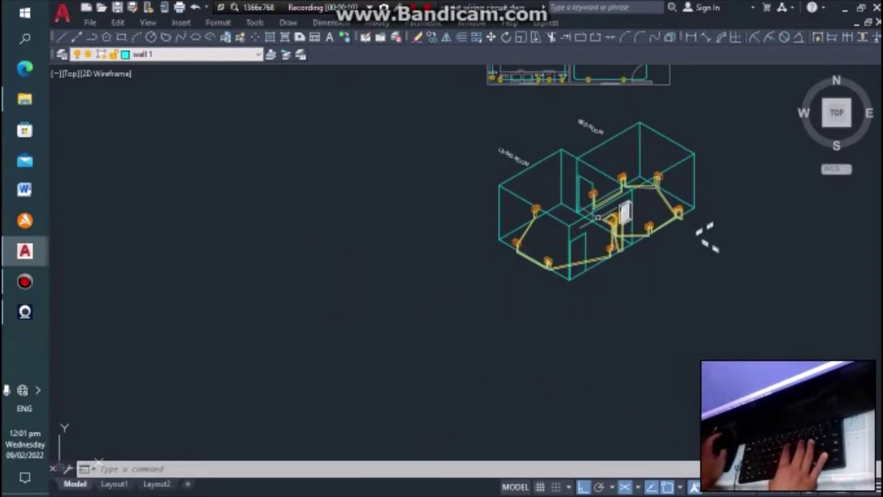
{"action": "scroll", "coordinate": [598, 217], "scroll_direction": "up", "scroll_amount": 2}
{"action": "scroll", "coordinate": [721, 270], "scroll_direction": "up", "scroll_amount": 2}
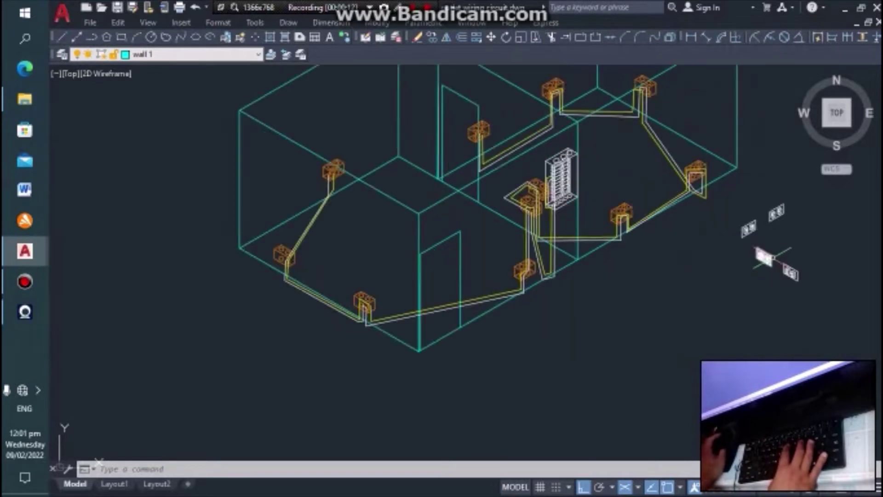
{"action": "scroll", "coordinate": [754, 262], "scroll_direction": "up", "scroll_amount": 2}
{"action": "scroll", "coordinate": [758, 259], "scroll_direction": "down", "scroll_amount": 2}
{"action": "scroll", "coordinate": [749, 250], "scroll_direction": "up", "scroll_amount": 2}
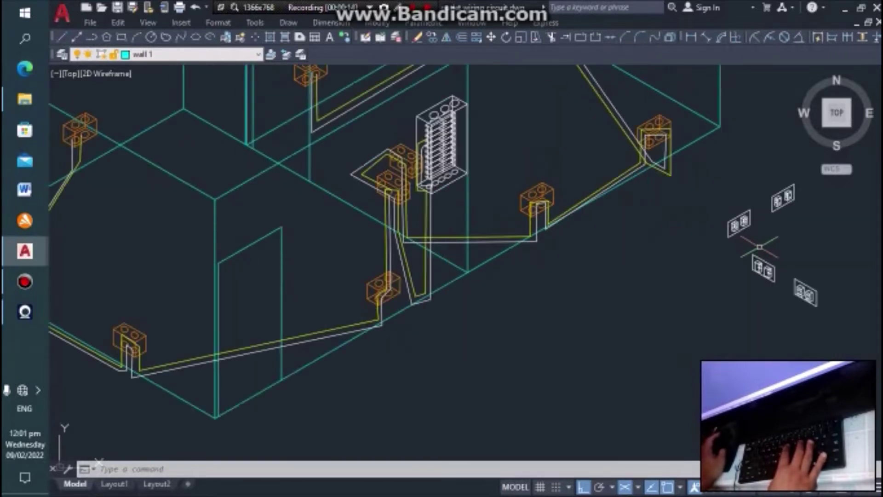
{"action": "scroll", "coordinate": [759, 257], "scroll_direction": "down", "scroll_amount": 1}
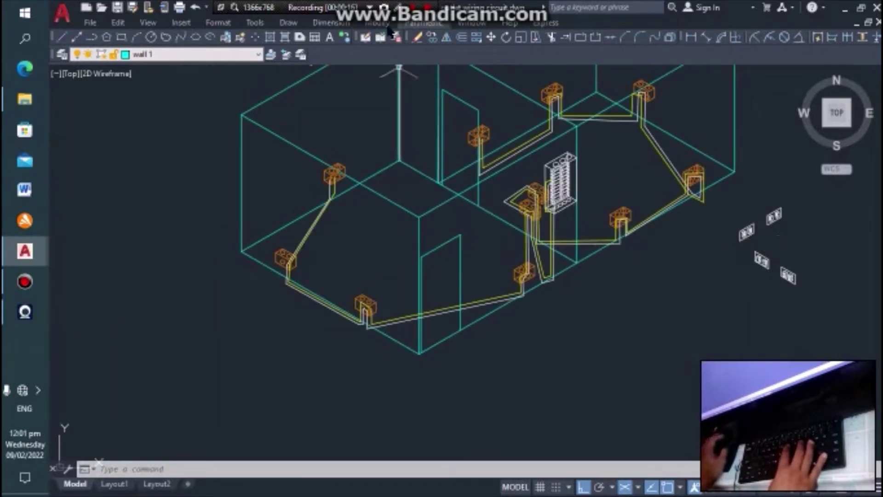
{"action": "left_click", "coordinate": [222, 56]}
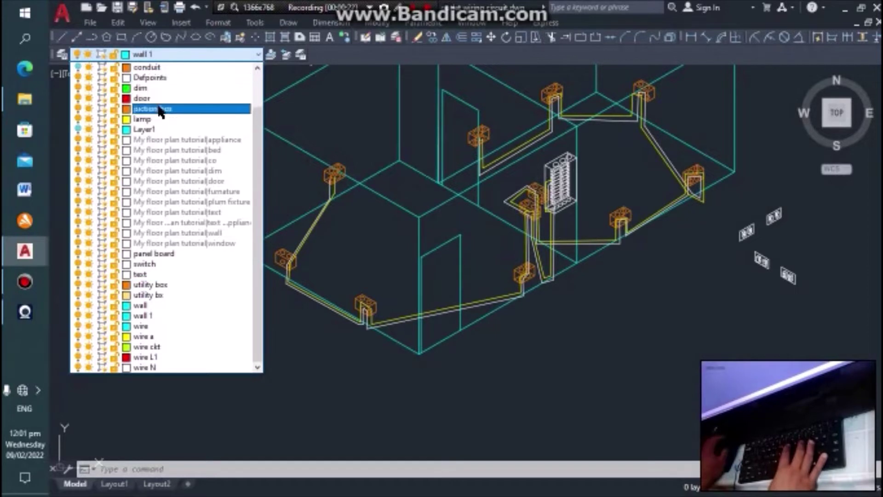
{"action": "scroll", "coordinate": [166, 88], "scroll_direction": "up", "scroll_amount": 1}
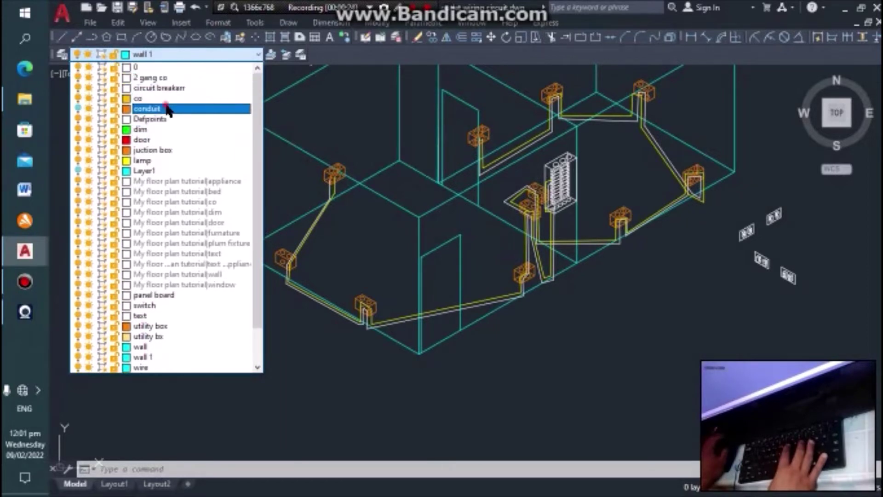
{"action": "left_click", "coordinate": [152, 109]}
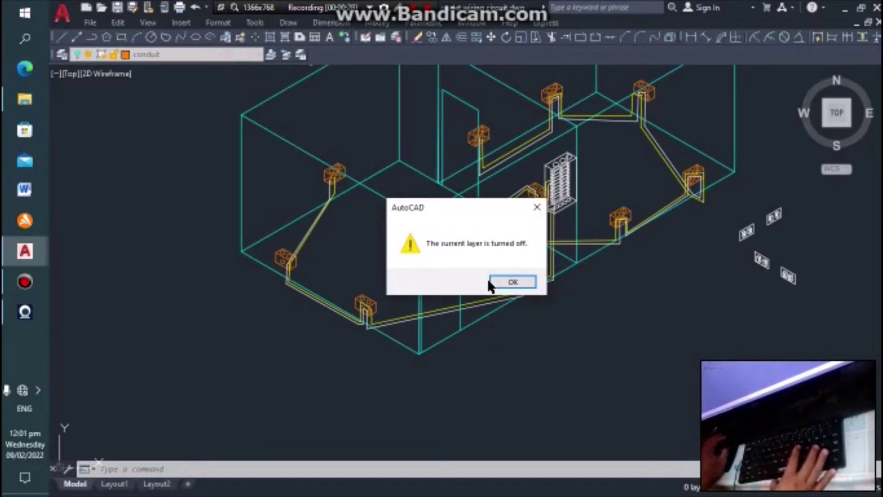
{"action": "left_click", "coordinate": [507, 281]}
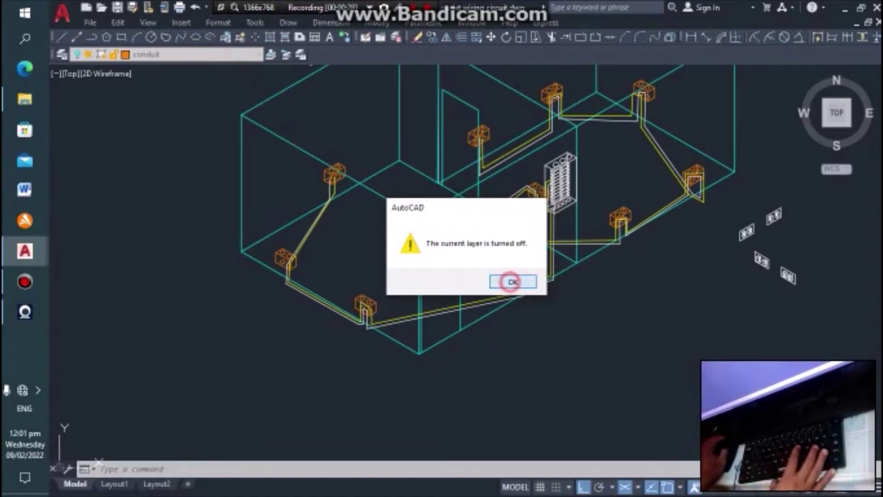
Turn off the wire a and wire N layers so only conduit runs show.
{"action": "left_click", "coordinate": [195, 54]}
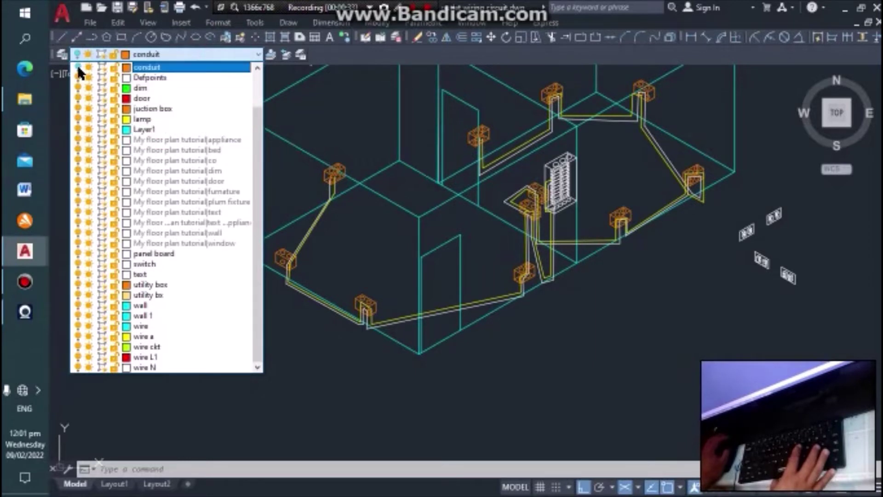
{"action": "left_click", "coordinate": [368, 143]}
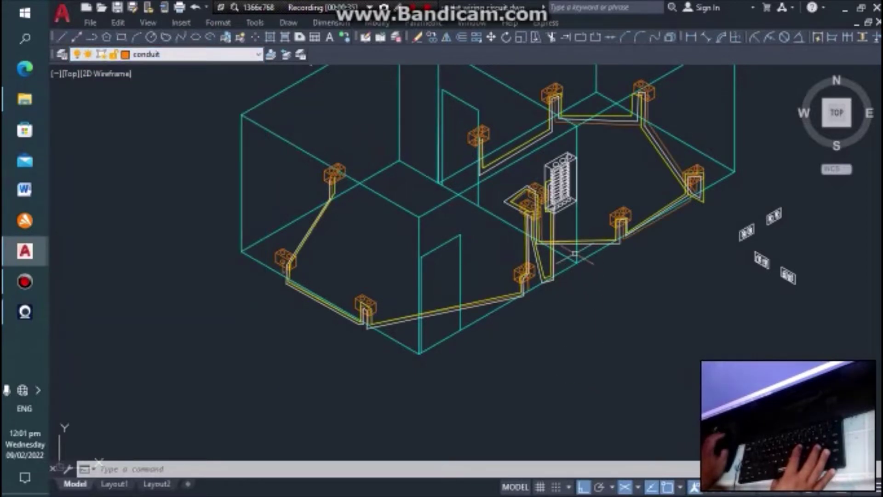
{"action": "left_click", "coordinate": [256, 55]}
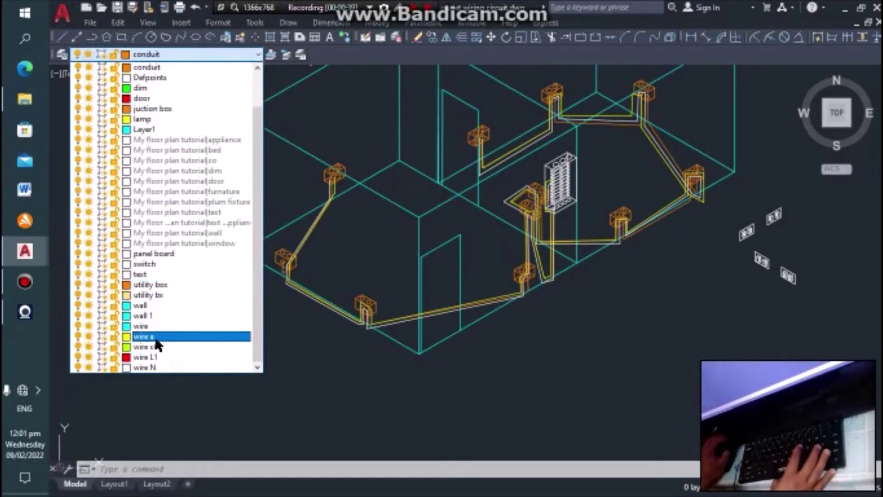
{"action": "left_click", "coordinate": [78, 337]}
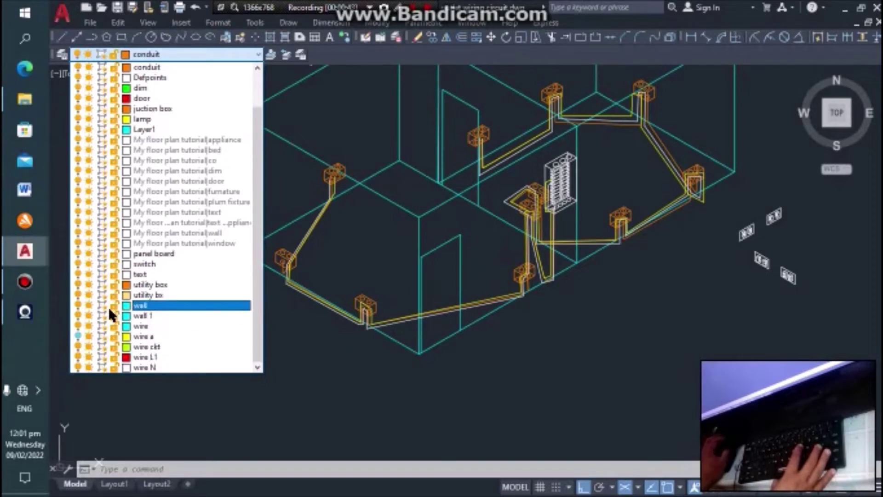
{"action": "left_click", "coordinate": [77, 367]}
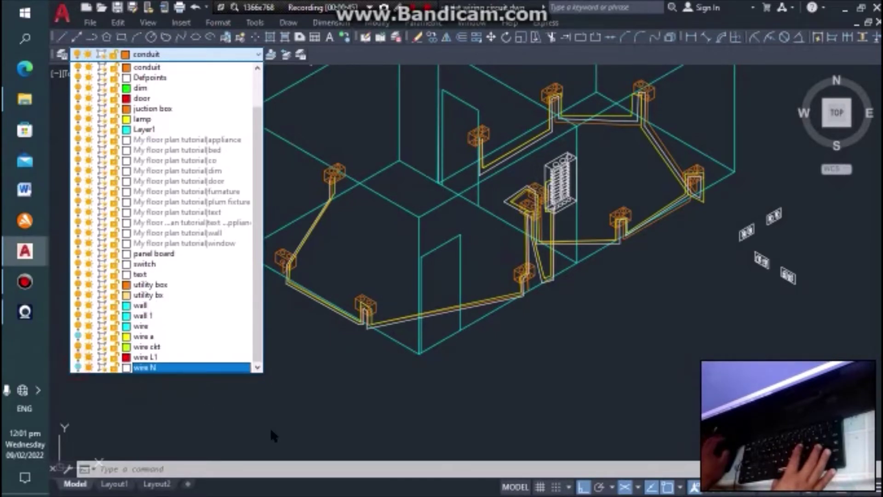
{"action": "left_click", "coordinate": [340, 405]}
{"action": "scroll", "coordinate": [587, 205], "scroll_direction": "down", "scroll_amount": 5}
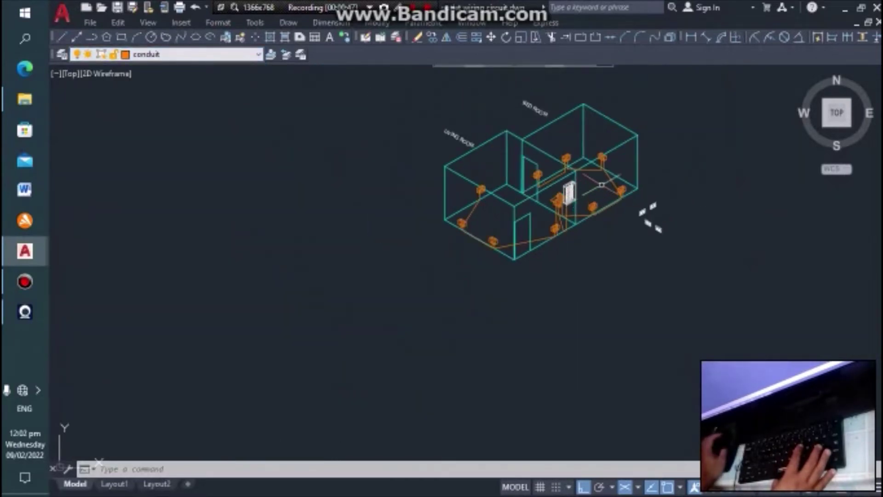
{"action": "scroll", "coordinate": [635, 255], "scroll_direction": "up", "scroll_amount": 5}
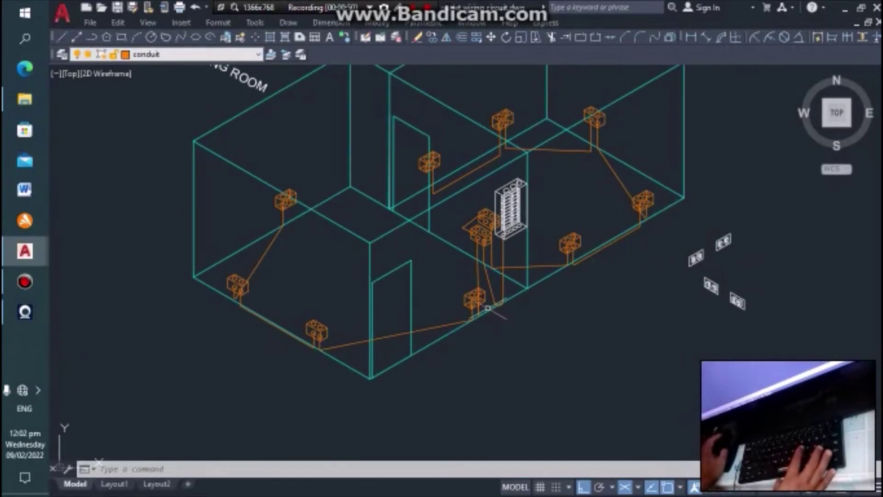
{"action": "scroll", "coordinate": [226, 286], "scroll_direction": "up", "scroll_amount": 2}
{"action": "scroll", "coordinate": [251, 208], "scroll_direction": "down", "scroll_amount": 4}
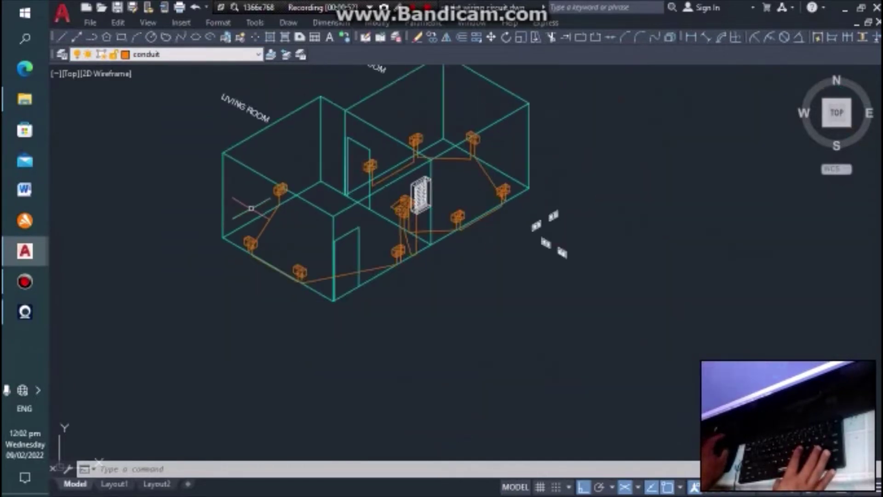
{"action": "scroll", "coordinate": [451, 239], "scroll_direction": "up", "scroll_amount": 2}
{"action": "scroll", "coordinate": [487, 221], "scroll_direction": "up", "scroll_amount": 2}
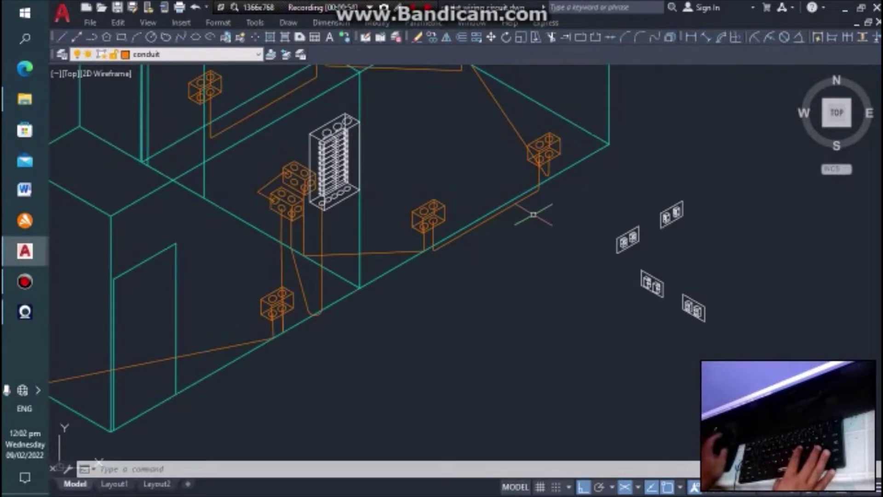
{"action": "scroll", "coordinate": [612, 230], "scroll_direction": "down", "scroll_amount": 4}
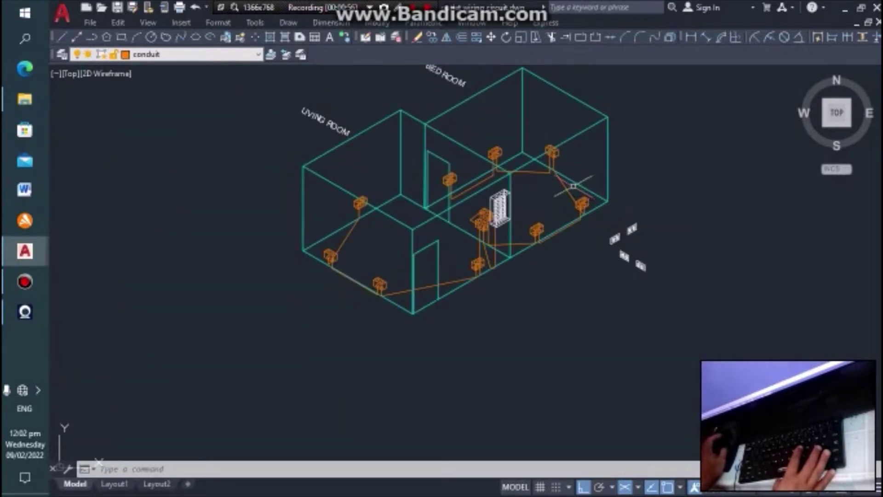
{"action": "scroll", "coordinate": [448, 185], "scroll_direction": "up", "scroll_amount": 4}
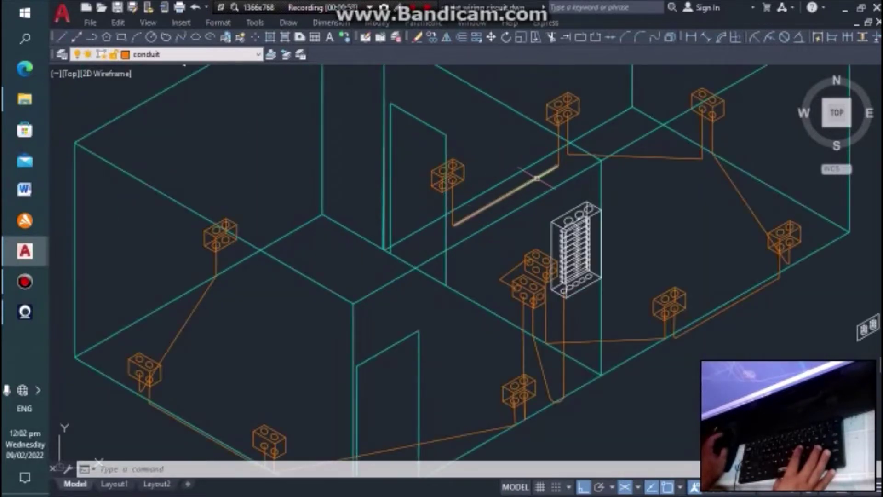
{"action": "scroll", "coordinate": [537, 177], "scroll_direction": "down", "scroll_amount": 2}
{"action": "scroll", "coordinate": [629, 175], "scroll_direction": "down", "scroll_amount": 1}
{"action": "scroll", "coordinate": [662, 158], "scroll_direction": "up", "scroll_amount": 4}
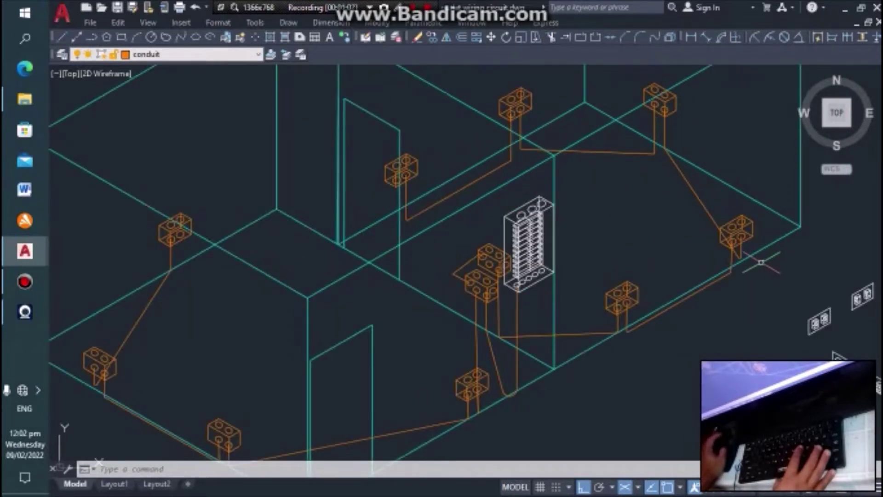
{"action": "scroll", "coordinate": [708, 271], "scroll_direction": "down", "scroll_amount": 2}
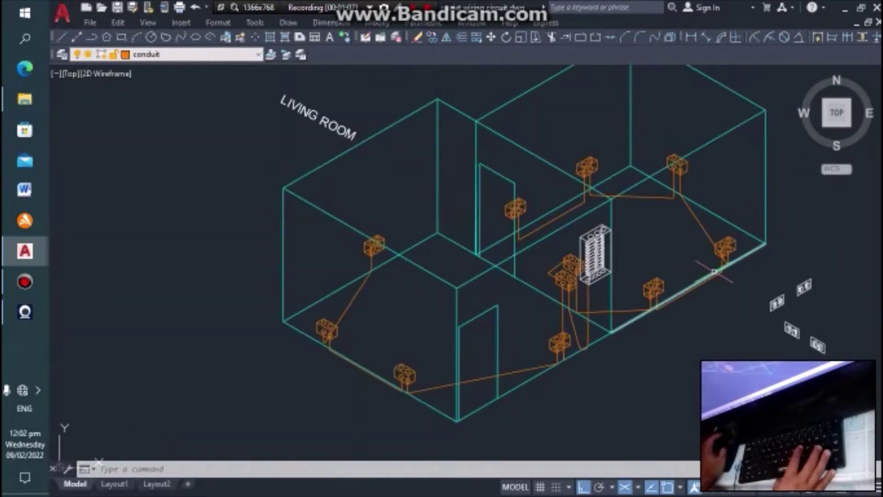
Turn off the conduit layer and dismiss the layer-turned-off warning.
{"action": "left_click", "coordinate": [242, 55]}
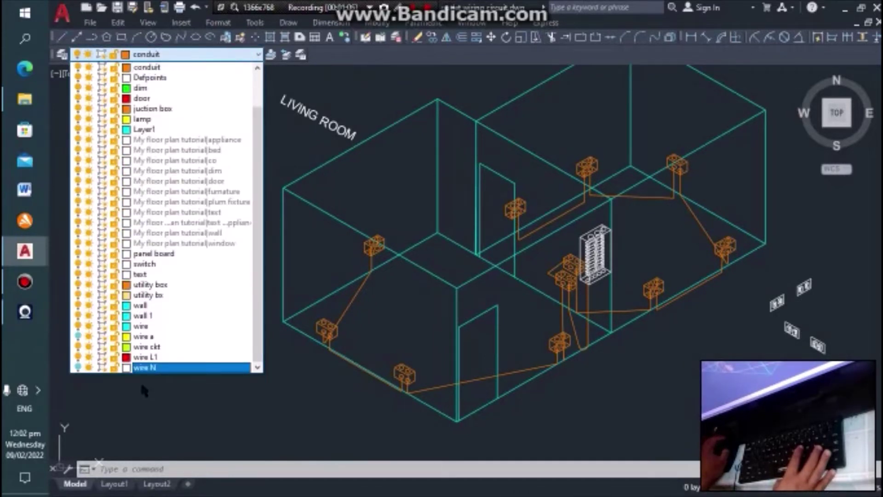
{"action": "left_click", "coordinate": [74, 63]}
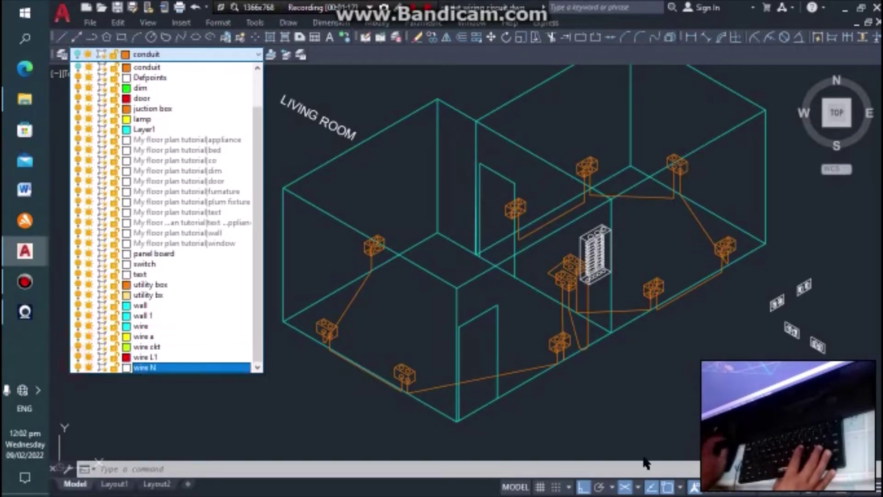
{"action": "left_click", "coordinate": [663, 414]}
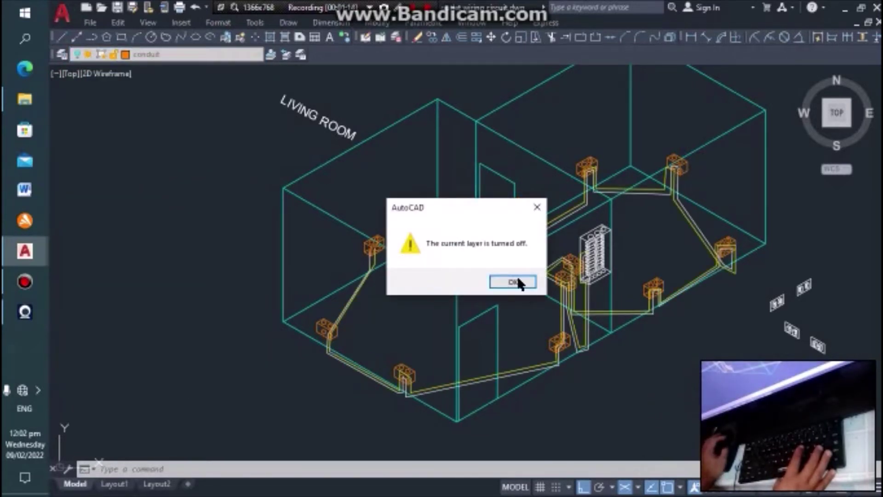
{"action": "left_click", "coordinate": [518, 279]}
Make 2 gang co the current layer.
{"action": "left_click", "coordinate": [225, 54]}
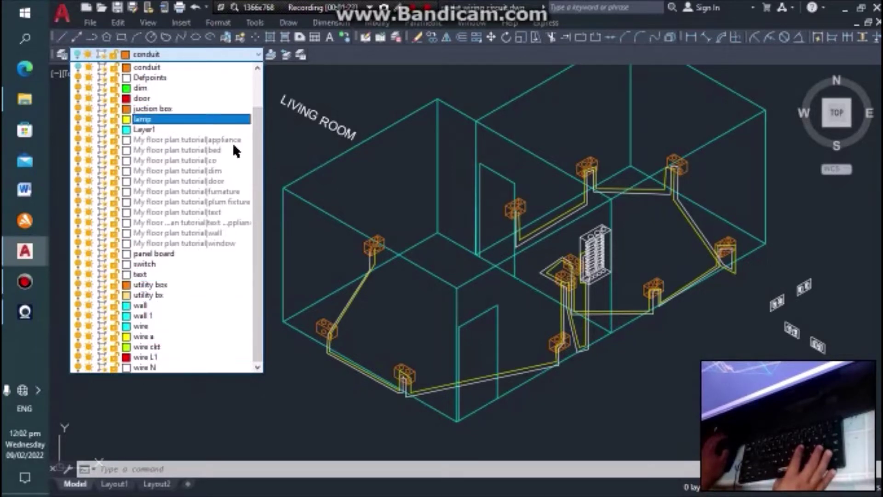
{"action": "left_click", "coordinate": [257, 155]}
{"action": "left_click_drag", "start_coordinate": [260, 132], "coordinate": [259, 92]}
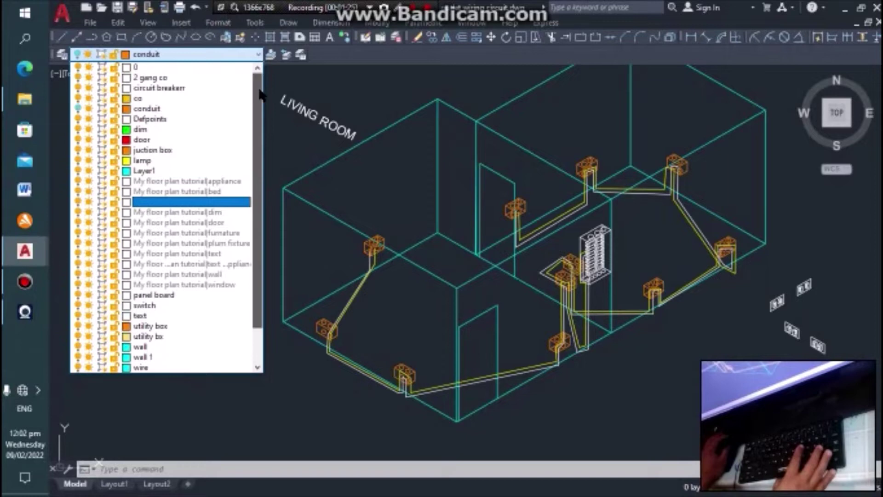
{"action": "left_click", "coordinate": [160, 68]}
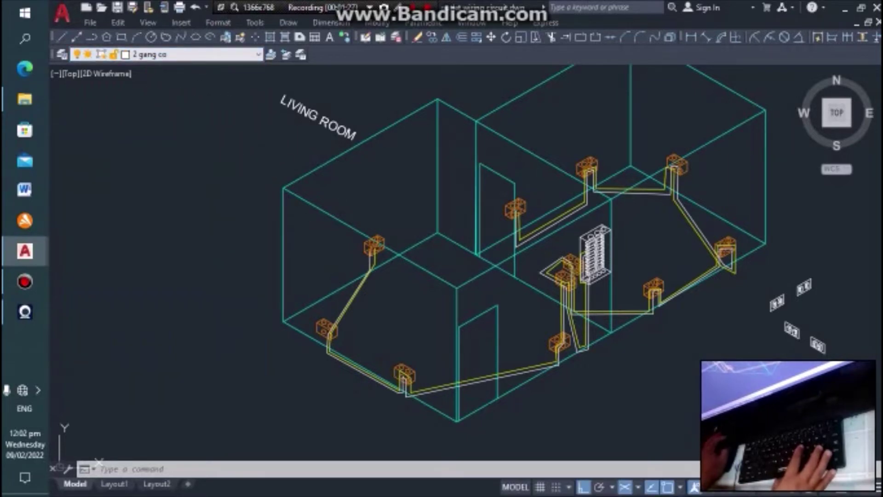
{"action": "left_click", "coordinate": [674, 372]}
Start copying the middle 2-gang plate from a base point, toggling Snap (F9) and Ortho (F8).
{"action": "scroll", "coordinate": [550, 218], "scroll_direction": "up", "scroll_amount": 4}
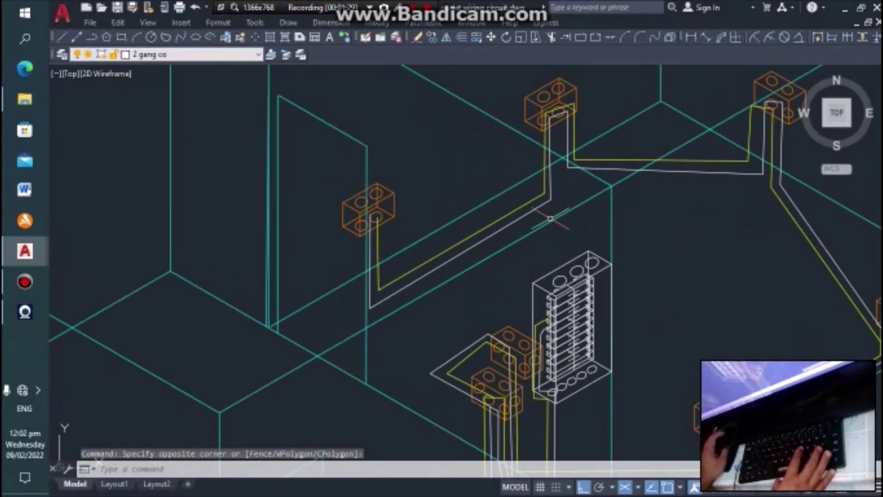
{"action": "scroll", "coordinate": [551, 218], "scroll_direction": "down", "scroll_amount": 5}
{"action": "scroll", "coordinate": [513, 276], "scroll_direction": "up", "scroll_amount": 2}
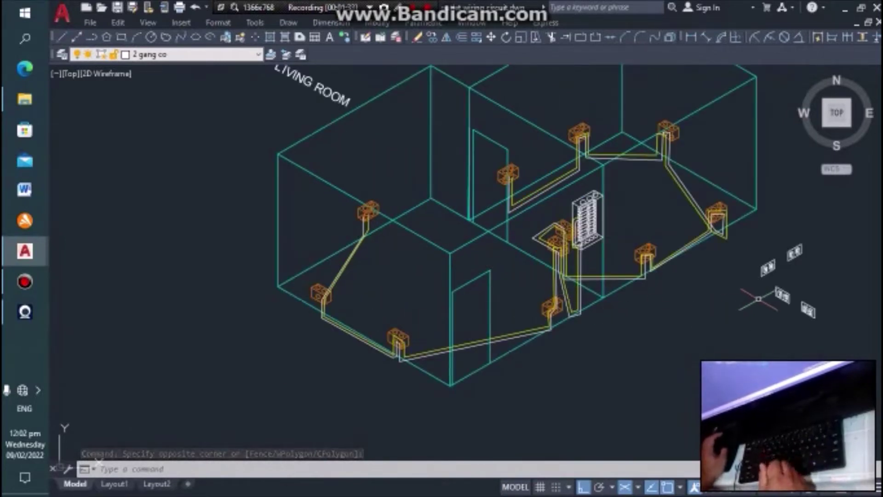
{"action": "scroll", "coordinate": [433, 315], "scroll_direction": "down", "scroll_amount": 5}
{"action": "scroll", "coordinate": [520, 262], "scroll_direction": "up", "scroll_amount": 3}
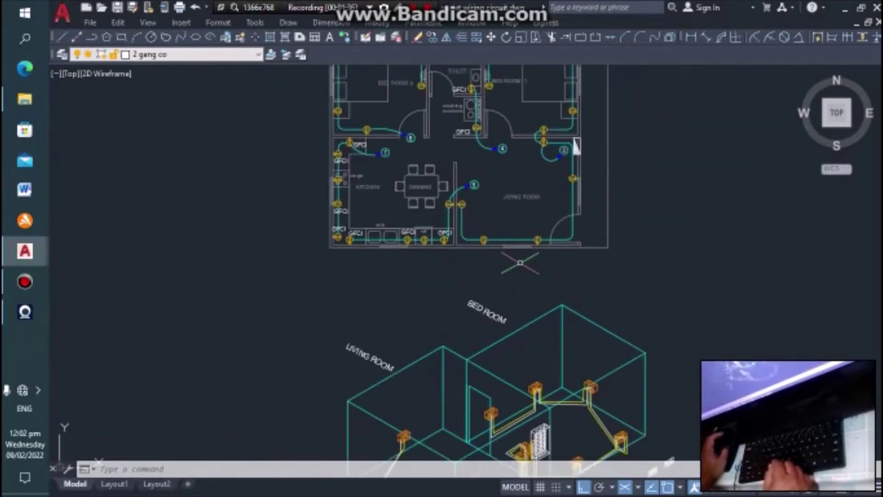
{"action": "scroll", "coordinate": [534, 232], "scroll_direction": "down", "scroll_amount": 2}
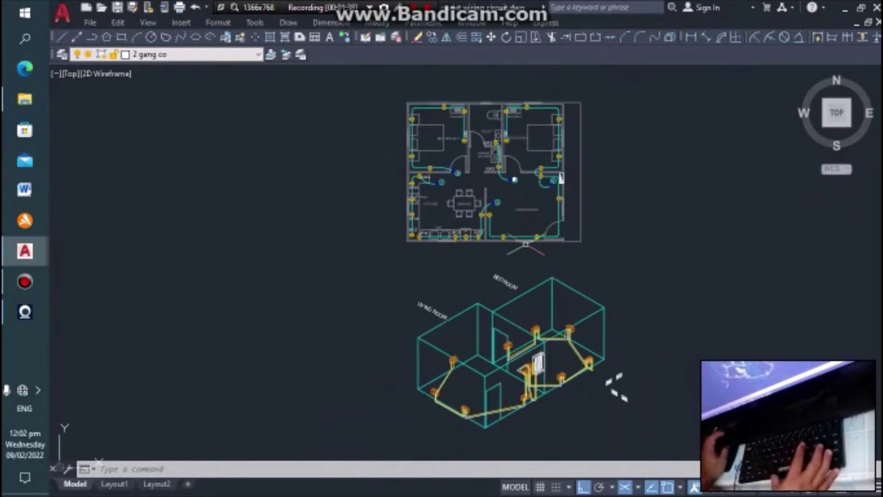
{"action": "scroll", "coordinate": [544, 255], "scroll_direction": "up", "scroll_amount": 4}
{"action": "scroll", "coordinate": [575, 210], "scroll_direction": "down", "scroll_amount": 2}
{"action": "scroll", "coordinate": [506, 218], "scroll_direction": "down", "scroll_amount": 3}
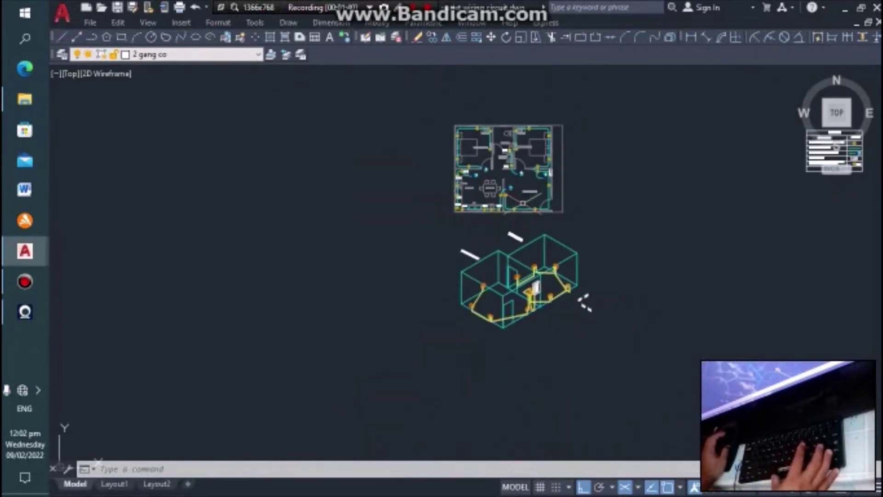
{"action": "scroll", "coordinate": [475, 335], "scroll_direction": "up", "scroll_amount": 3}
{"action": "scroll", "coordinate": [484, 356], "scroll_direction": "up", "scroll_amount": 2}
{"action": "scroll", "coordinate": [523, 241], "scroll_direction": "down", "scroll_amount": 3}
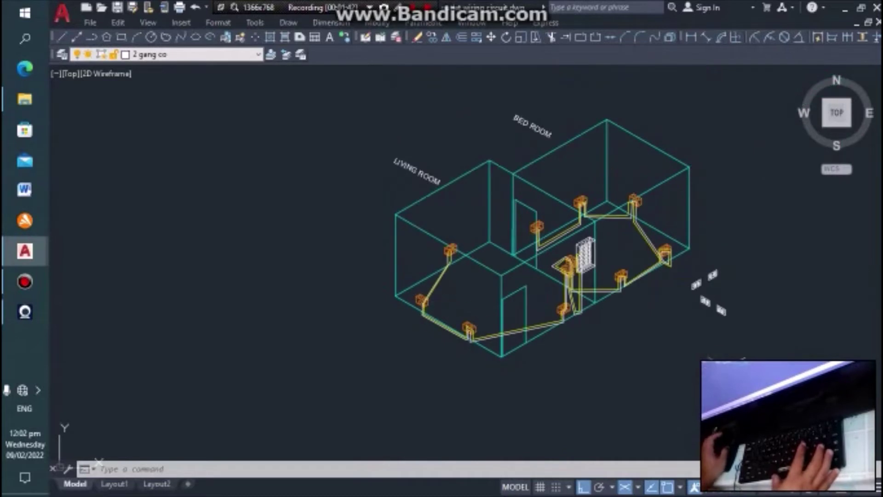
{"action": "scroll", "coordinate": [726, 335], "scroll_direction": "up", "scroll_amount": 4}
{"action": "scroll", "coordinate": [707, 288], "scroll_direction": "up", "scroll_amount": 3}
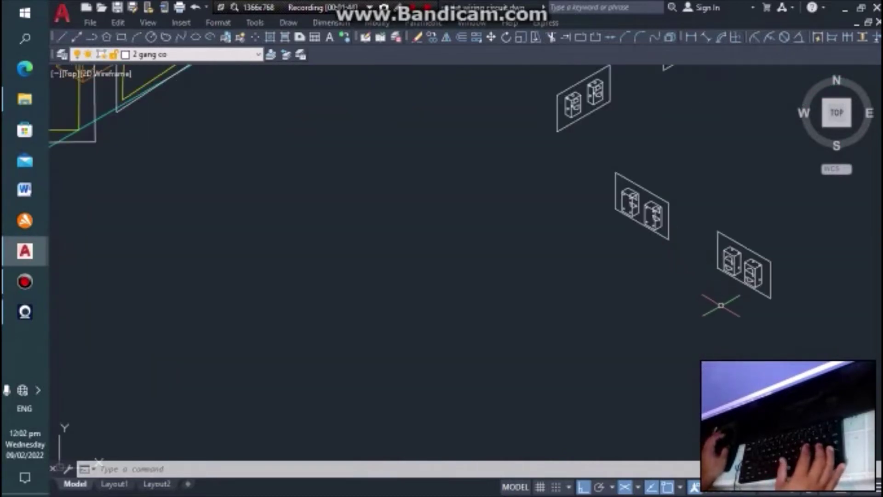
{"action": "left_click", "coordinate": [662, 233]}
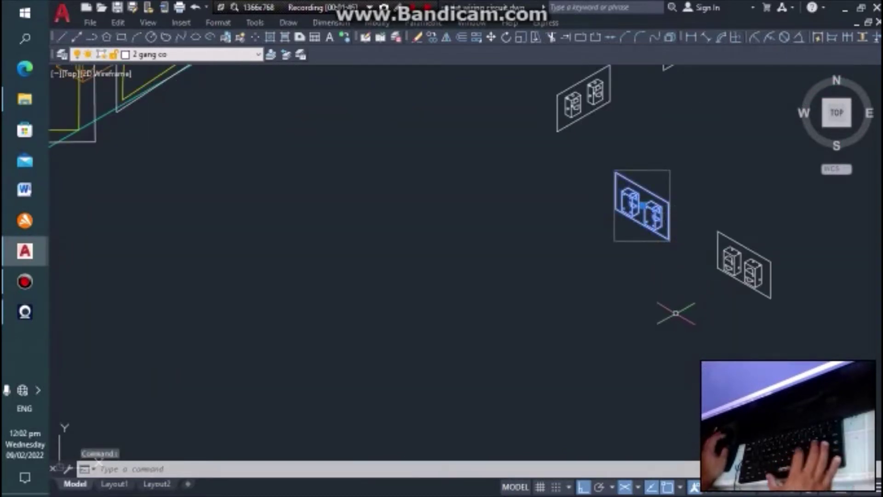
{"action": "type", "text": "co"}
{"action": "key", "text": "Return"}
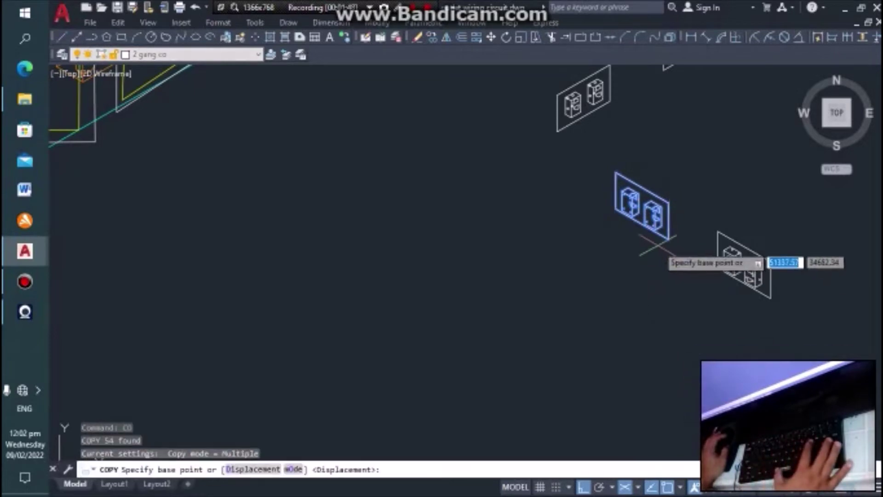
{"action": "left_click", "coordinate": [646, 214]}
{"action": "scroll", "coordinate": [646, 214], "scroll_direction": "down", "scroll_amount": 2}
{"action": "scroll", "coordinate": [759, 244], "scroll_direction": "down", "scroll_amount": 3}
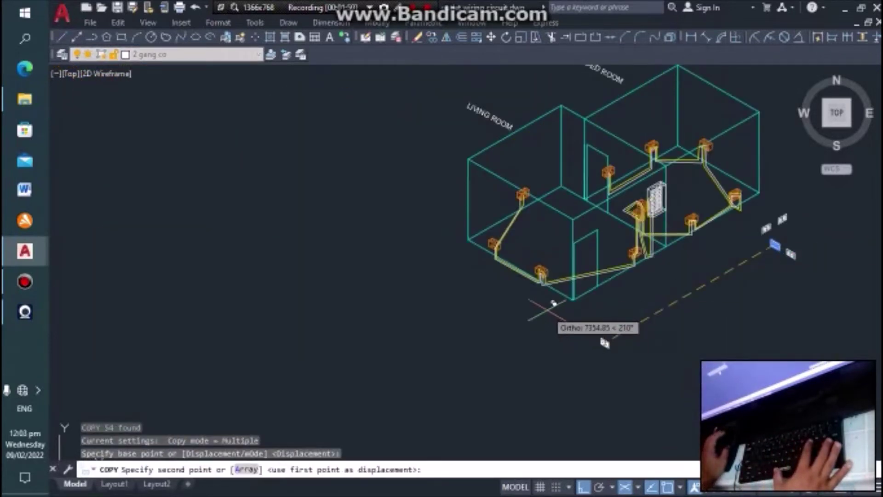
{"action": "key", "text": "F9"}
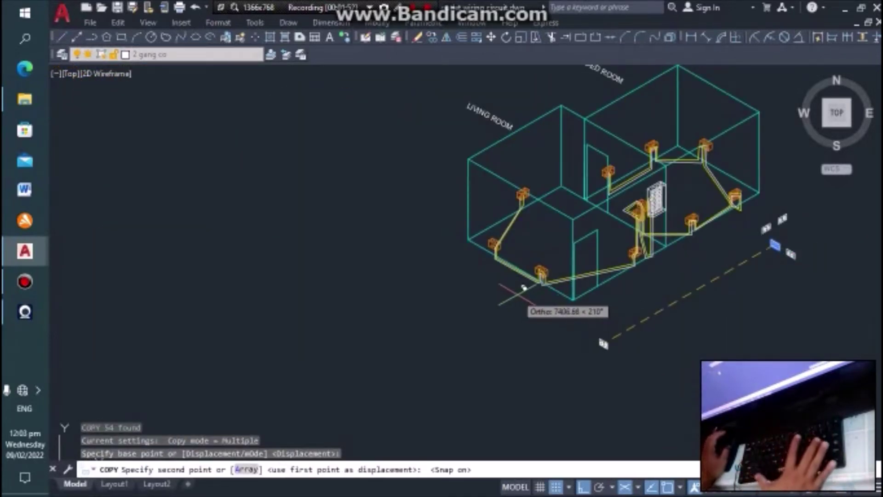
{"action": "key", "text": "F8"}
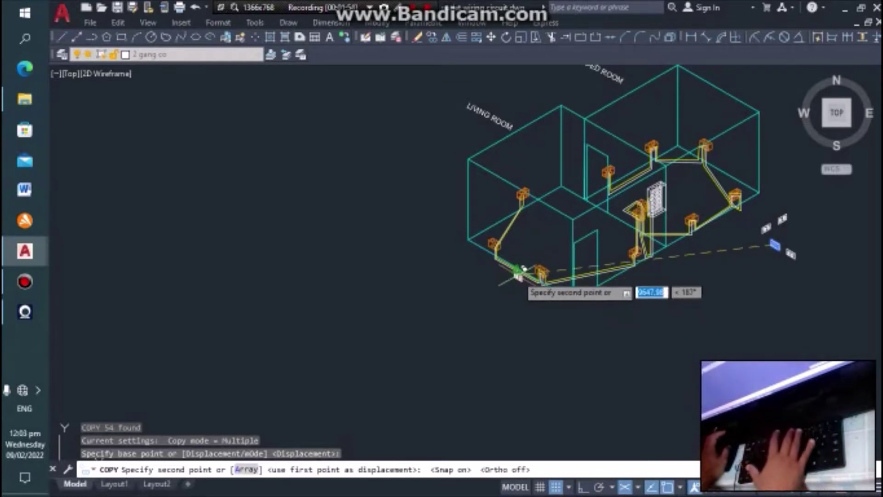
Place plate copies on the lower-left outlet box and the next outlet box.
{"action": "scroll", "coordinate": [490, 231], "scroll_direction": "up", "scroll_amount": 4}
{"action": "scroll", "coordinate": [490, 231], "scroll_direction": "up", "scroll_amount": 4}
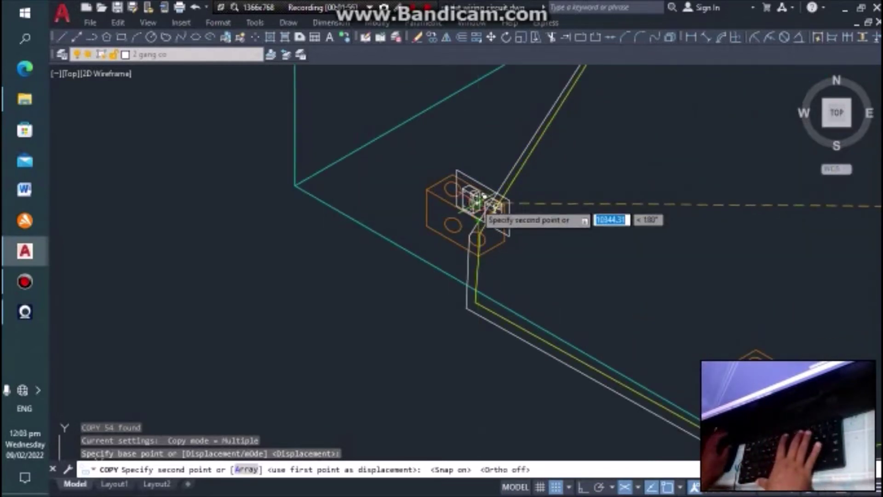
{"action": "left_click", "coordinate": [473, 198]}
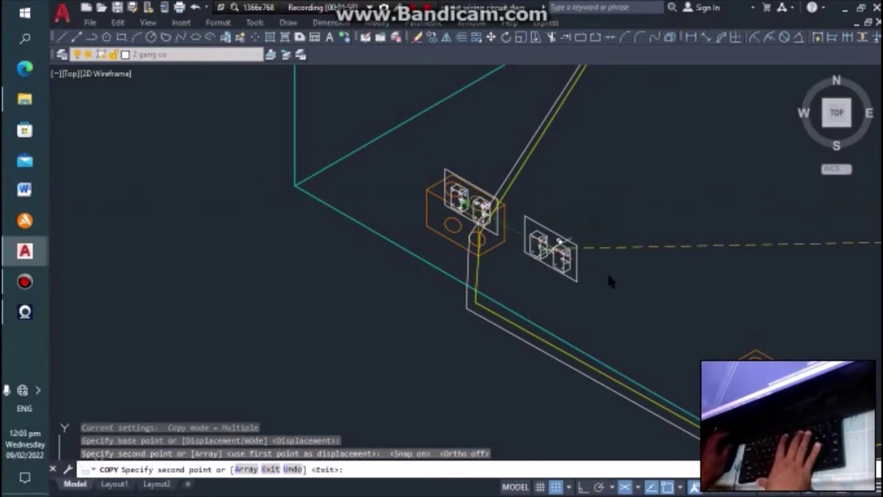
{"action": "scroll", "coordinate": [481, 197], "scroll_direction": "down", "scroll_amount": 2}
{"action": "scroll", "coordinate": [614, 281], "scroll_direction": "up", "scroll_amount": 5}
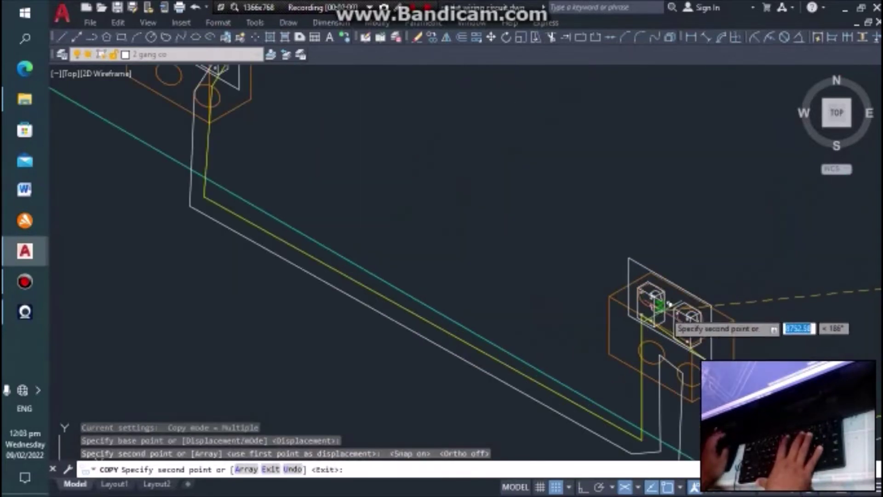
{"action": "left_click", "coordinate": [676, 317]}
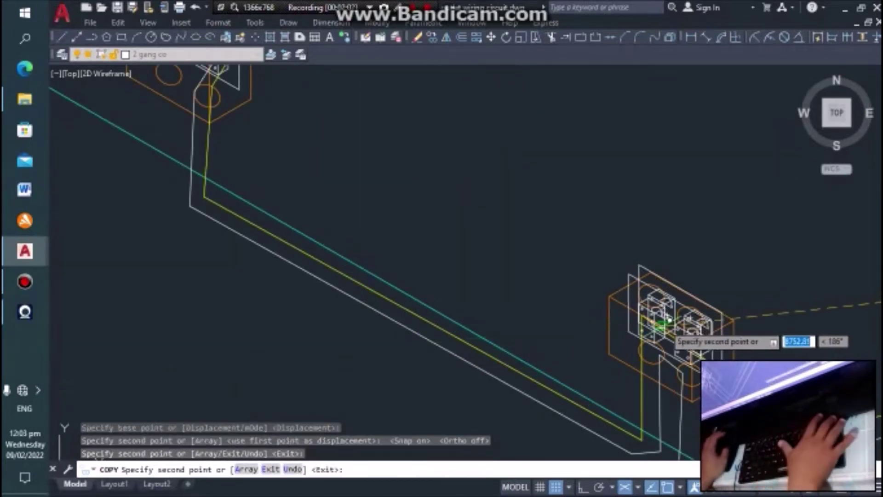
{"action": "key", "text": "Escape"}
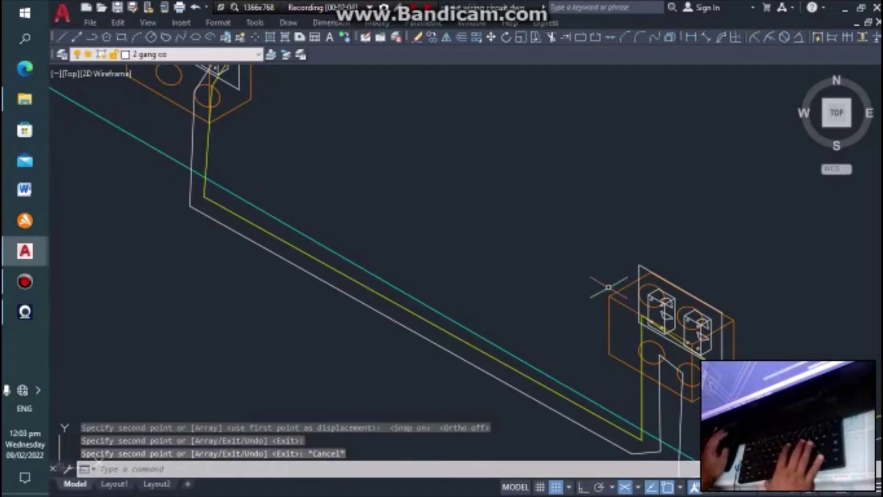
{"action": "scroll", "coordinate": [601, 285], "scroll_direction": "down", "scroll_amount": 5}
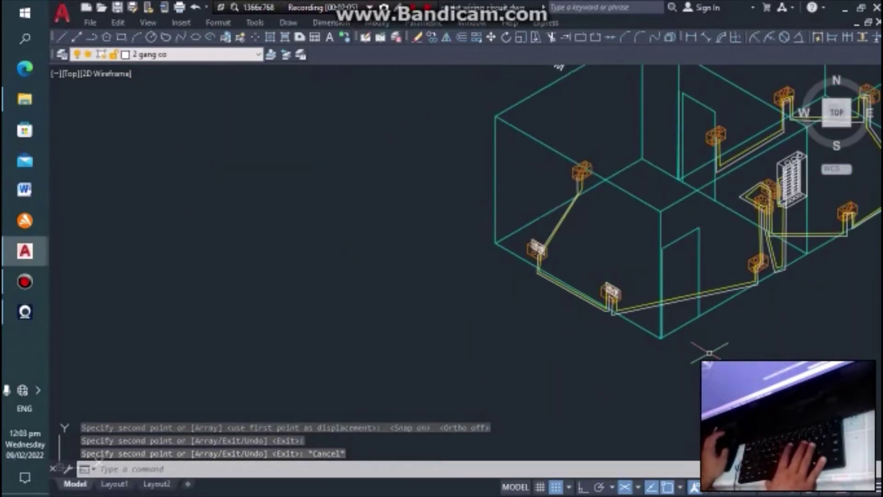
{"action": "scroll", "coordinate": [575, 340], "scroll_direction": "down", "scroll_amount": 3}
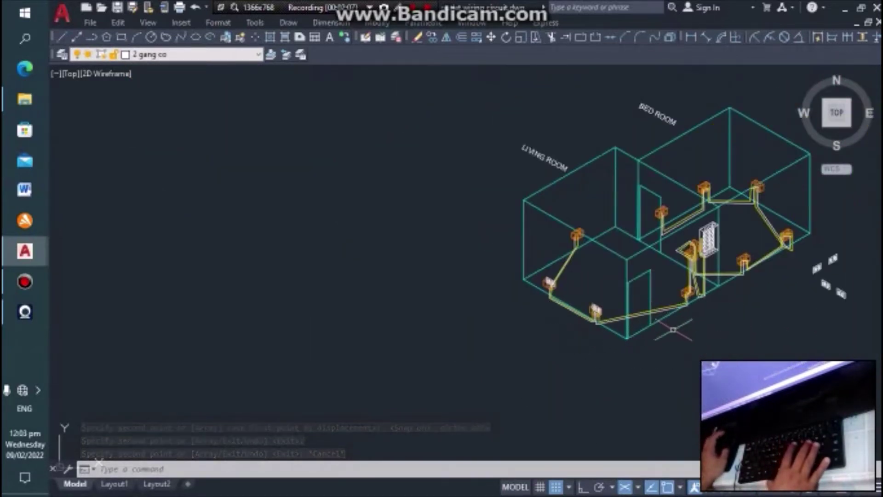
{"action": "scroll", "coordinate": [671, 322], "scroll_direction": "down", "scroll_amount": 2}
{"action": "scroll", "coordinate": [540, 276], "scroll_direction": "down", "scroll_amount": 1}
{"action": "scroll", "coordinate": [575, 179], "scroll_direction": "up", "scroll_amount": 2}
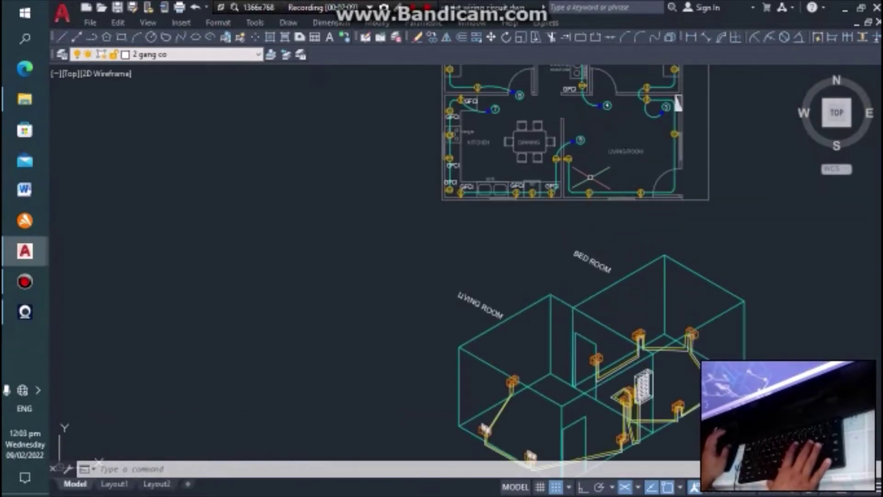
{"action": "scroll", "coordinate": [563, 147], "scroll_direction": "up", "scroll_amount": 2}
{"action": "scroll", "coordinate": [569, 143], "scroll_direction": "down", "scroll_amount": 1}
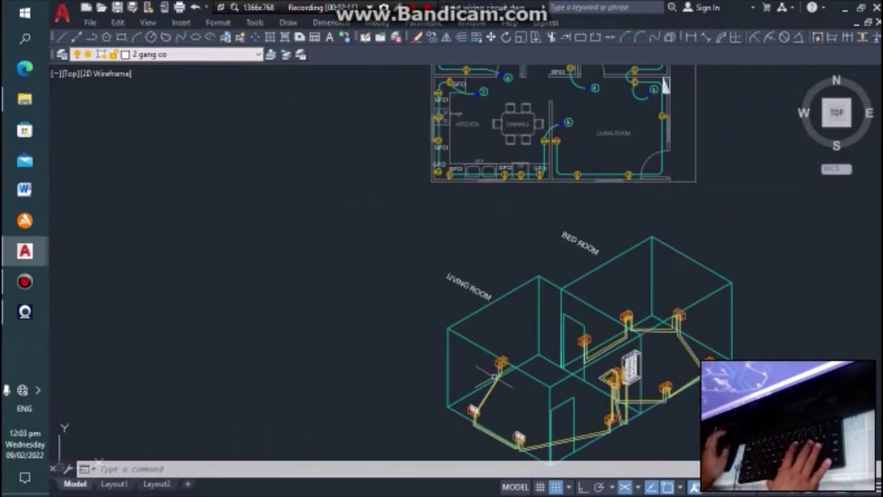
{"action": "scroll", "coordinate": [511, 355], "scroll_direction": "up", "scroll_amount": 1}
{"action": "scroll", "coordinate": [510, 355], "scroll_direction": "down", "scroll_amount": 1}
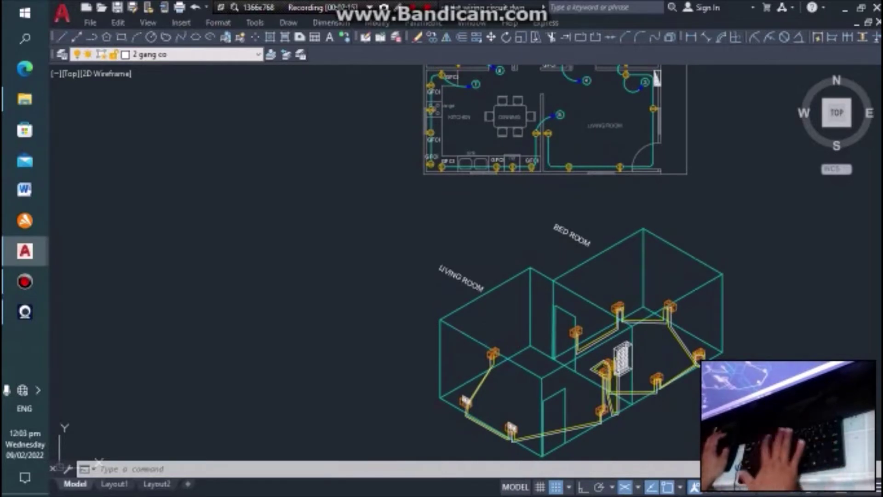
Select the lower wall plate for COPY and set its base point.
{"action": "type", "text": "co"}
{"action": "key", "text": "Return"}
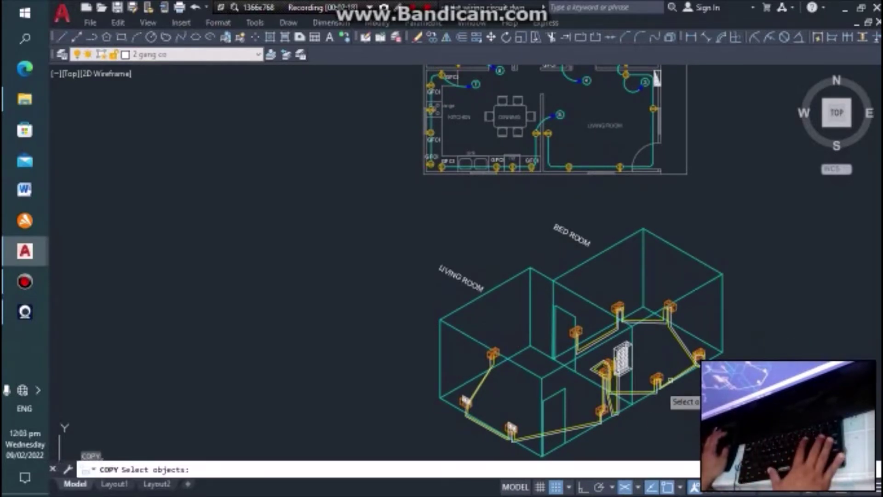
{"action": "scroll", "coordinate": [731, 420], "scroll_direction": "up", "scroll_amount": 2}
{"action": "scroll", "coordinate": [730, 419], "scroll_direction": "up", "scroll_amount": 4}
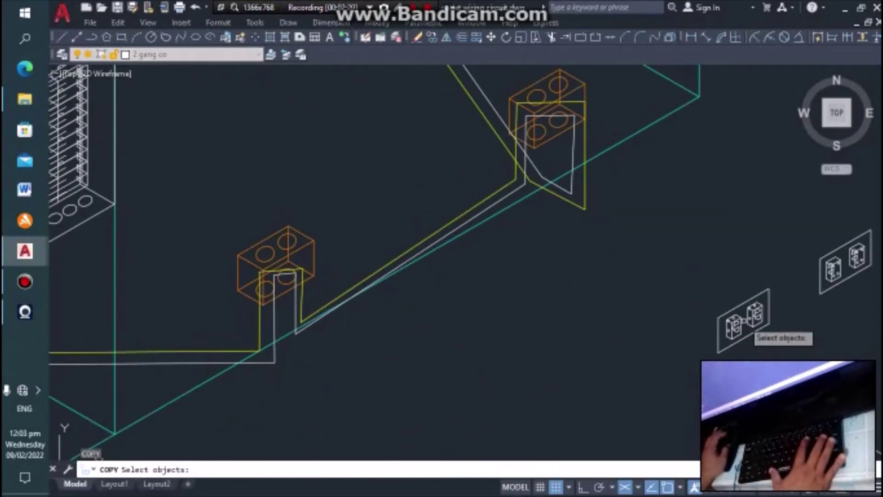
{"action": "left_click", "coordinate": [715, 287]}
{"action": "left_click", "coordinate": [772, 354]}
{"action": "key", "text": "Return"}
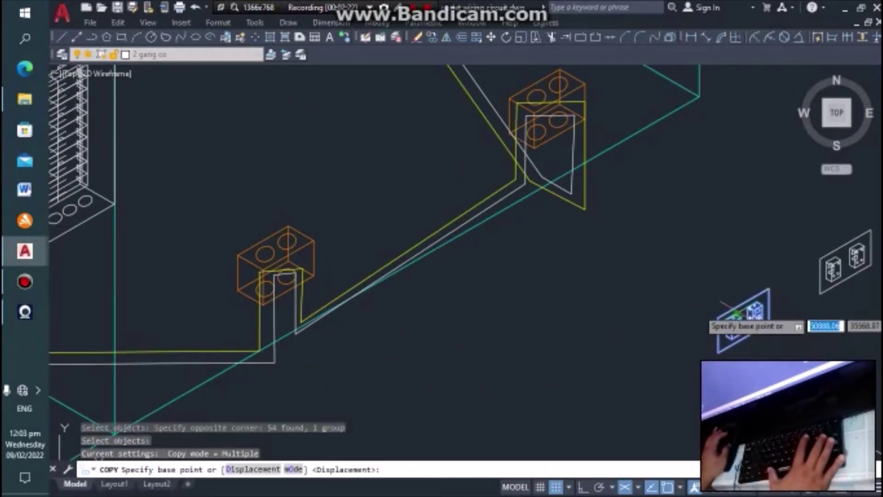
{"action": "left_click", "coordinate": [754, 314]}
Place the plate copy on the outlet box's midpoint and zoom out to check.
{"action": "scroll", "coordinate": [833, 343], "scroll_direction": "down", "scroll_amount": 5}
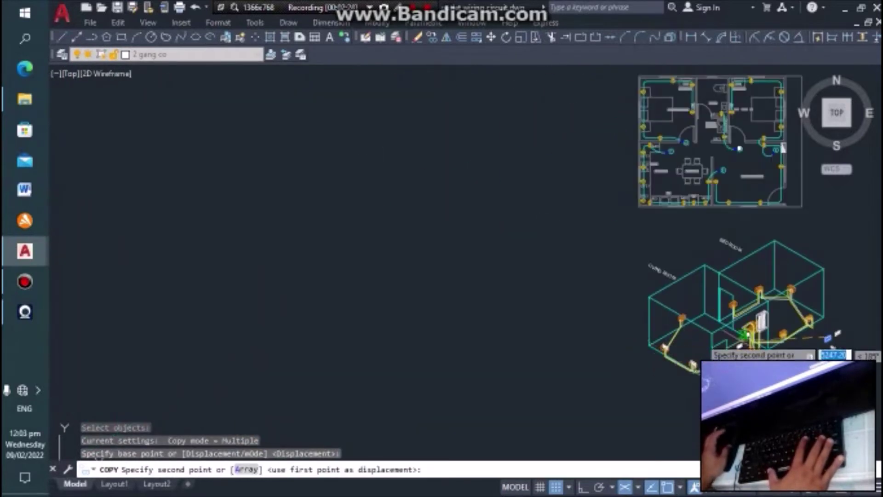
{"action": "scroll", "coordinate": [745, 350], "scroll_direction": "up", "scroll_amount": 3}
{"action": "scroll", "coordinate": [593, 320], "scroll_direction": "up", "scroll_amount": 3}
{"action": "scroll", "coordinate": [634, 276], "scroll_direction": "up", "scroll_amount": 2}
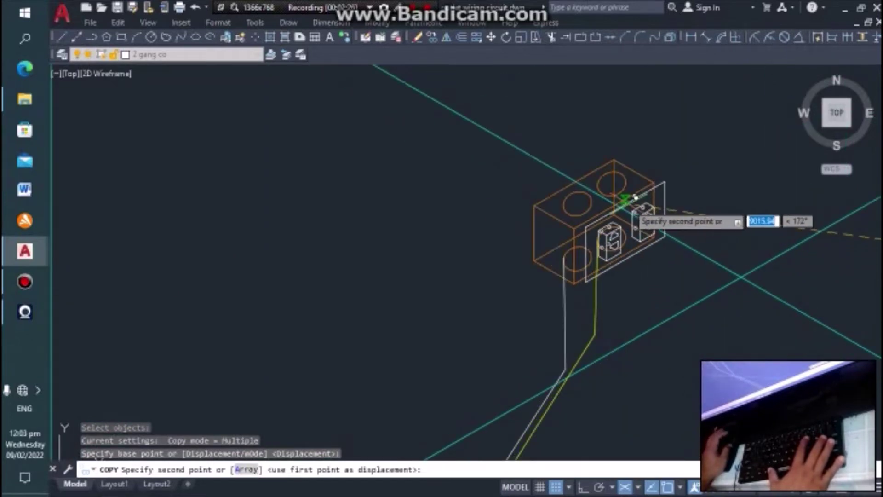
{"action": "left_click", "coordinate": [636, 190]}
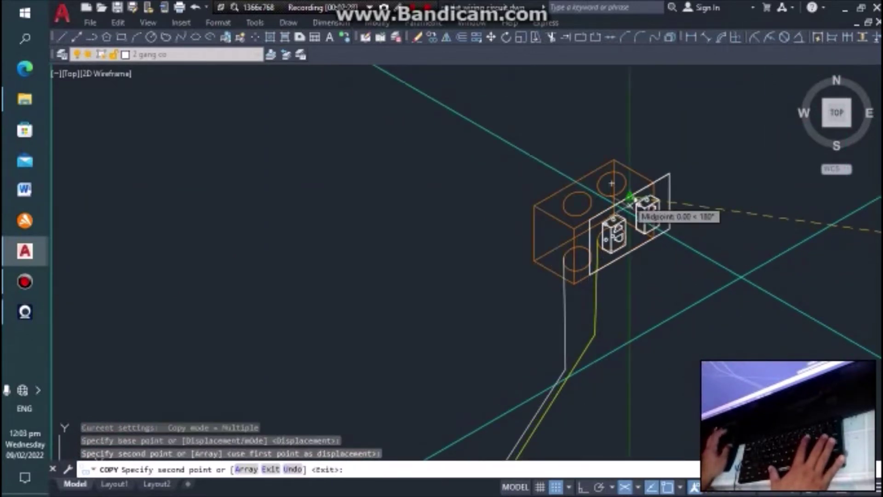
{"action": "key", "text": "Escape"}
{"action": "scroll", "coordinate": [438, 256], "scroll_direction": "down", "scroll_amount": 3}
{"action": "scroll", "coordinate": [454, 256], "scroll_direction": "down", "scroll_amount": 2}
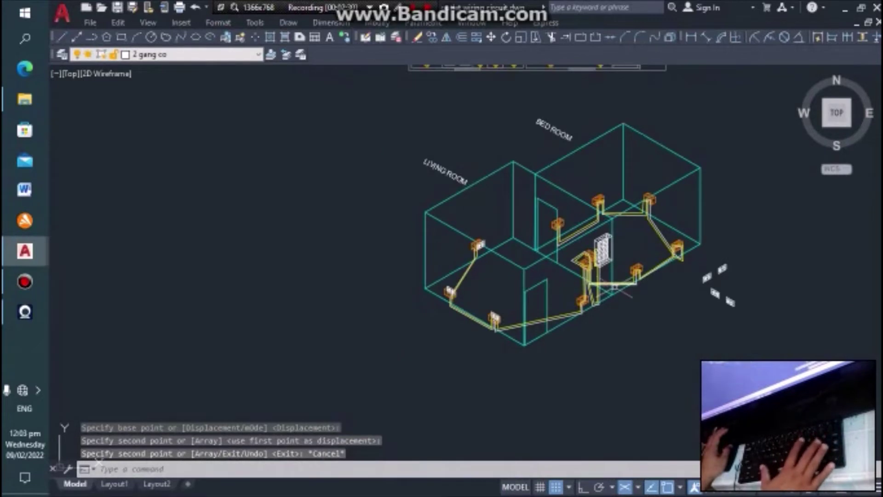
{"action": "scroll", "coordinate": [603, 310], "scroll_direction": "down", "scroll_amount": 4}
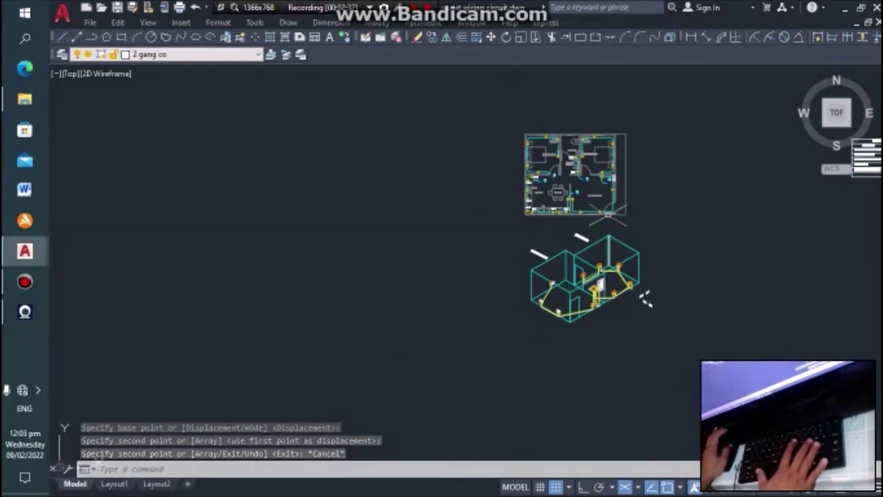
{"action": "scroll", "coordinate": [617, 195], "scroll_direction": "up", "scroll_amount": 2}
{"action": "scroll", "coordinate": [653, 372], "scroll_direction": "up", "scroll_amount": 2}
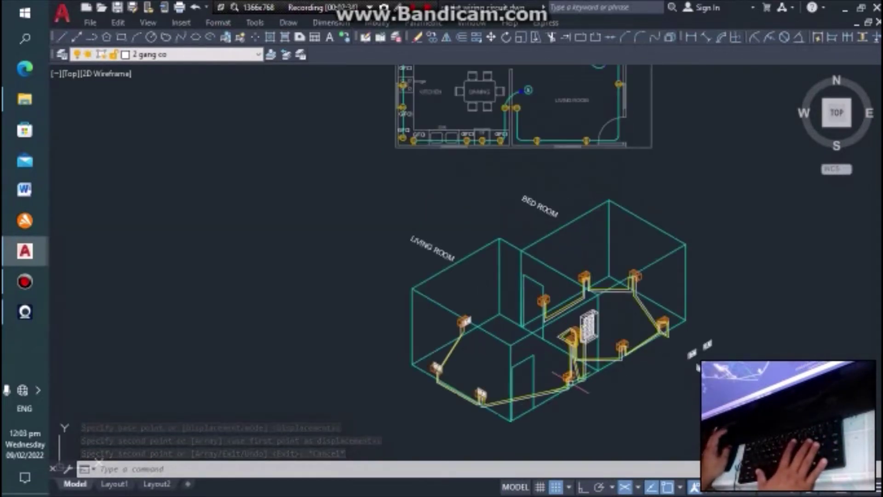
{"action": "scroll", "coordinate": [612, 374], "scroll_direction": "up", "scroll_amount": 3}
{"action": "scroll", "coordinate": [550, 373], "scroll_direction": "down", "scroll_amount": 3}
{"action": "scroll", "coordinate": [679, 371], "scroll_direction": "up", "scroll_amount": 3}
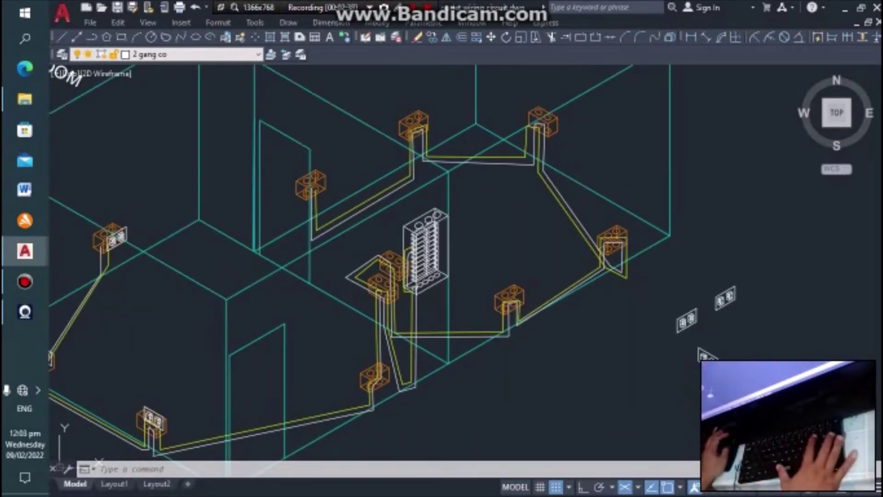
Begin copying the left outlet plate, then cancel the unfinished copy.
{"action": "type", "text": "co"}
{"action": "key", "text": "Return"}
{"action": "scroll", "coordinate": [690, 322], "scroll_direction": "up", "scroll_amount": 3}
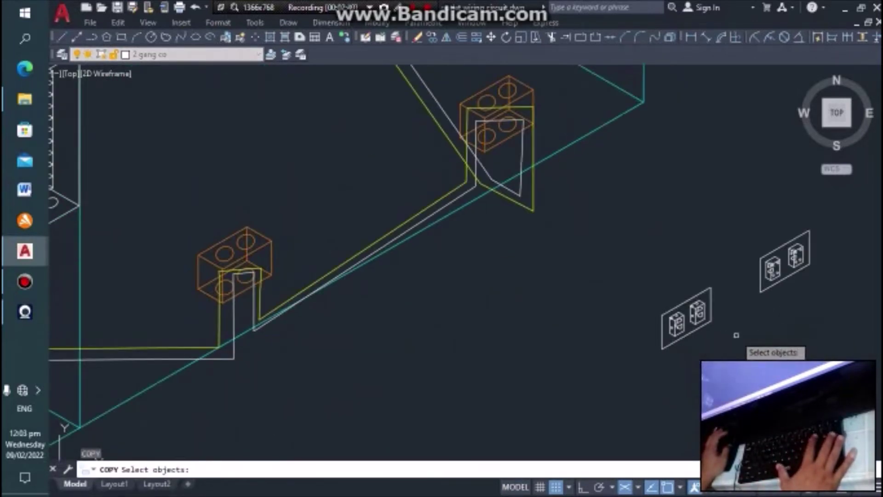
{"action": "left_click", "coordinate": [699, 320]}
{"action": "key", "text": "Return"}
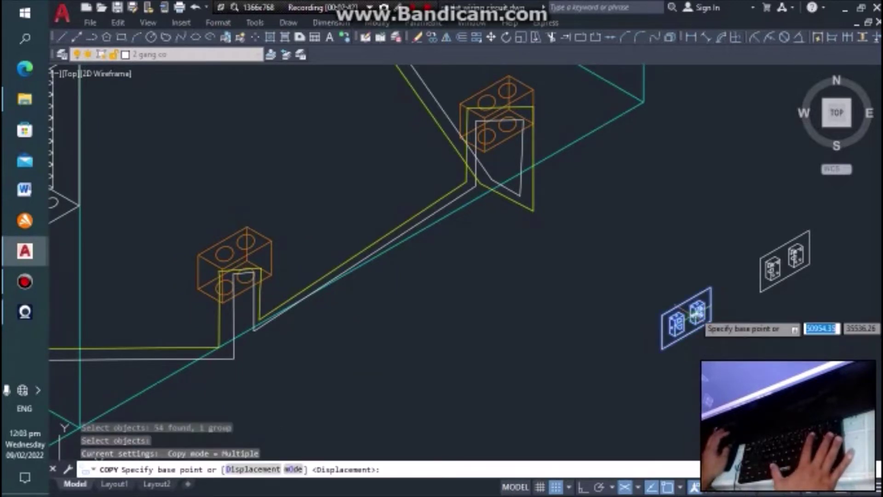
{"action": "left_click", "coordinate": [692, 316]}
{"action": "scroll", "coordinate": [697, 322], "scroll_direction": "down", "scroll_amount": 5}
{"action": "key", "text": "Escape"}
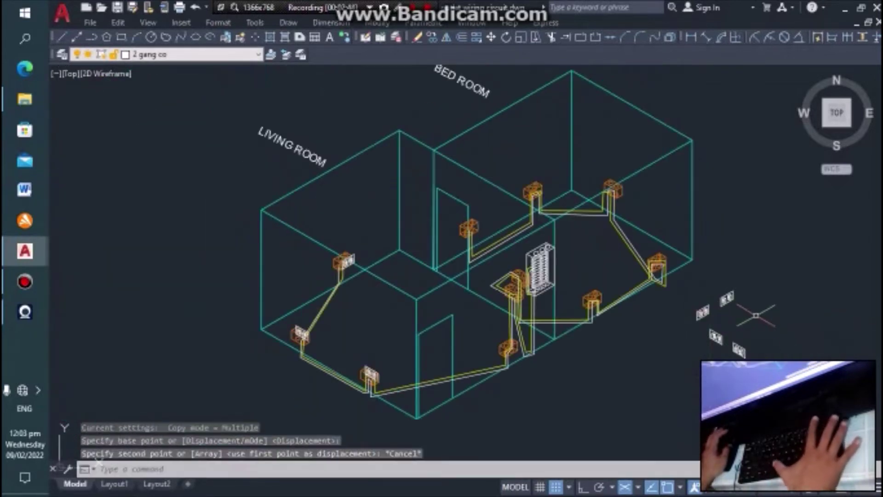
Copy the outlet plate onto another outlet box's midpoint.
{"action": "key", "text": "Return"}
{"action": "scroll", "coordinate": [725, 305], "scroll_direction": "up", "scroll_amount": 5}
{"action": "left_click", "coordinate": [713, 294]}
{"action": "key", "text": "Return"}
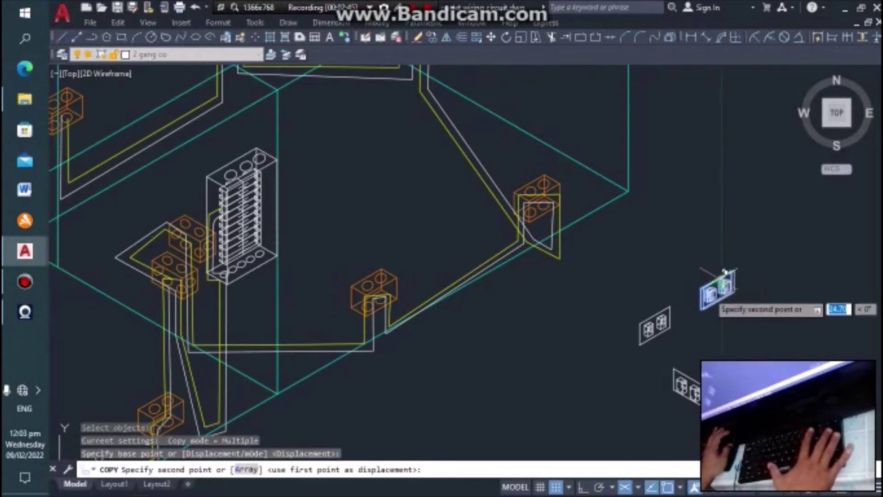
{"action": "scroll", "coordinate": [724, 272], "scroll_direction": "down", "scroll_amount": 5}
{"action": "scroll", "coordinate": [534, 382], "scroll_direction": "up", "scroll_amount": 3}
{"action": "scroll", "coordinate": [552, 321], "scroll_direction": "up", "scroll_amount": 3}
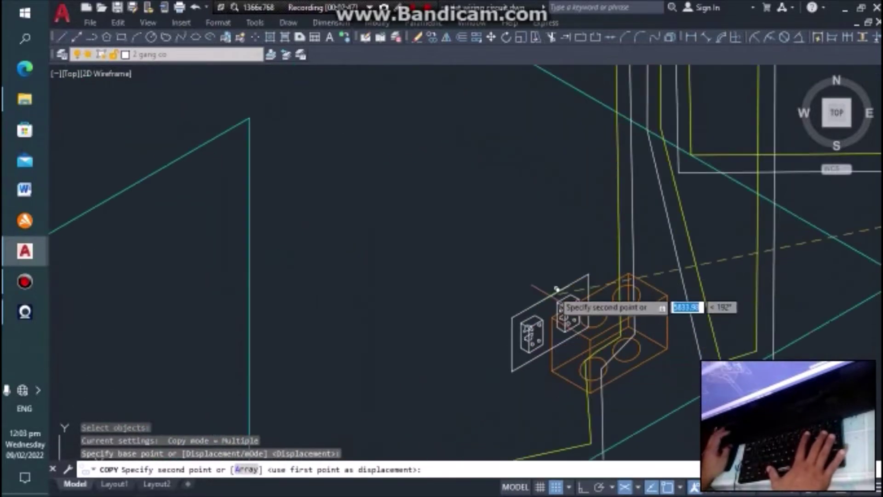
{"action": "left_click", "coordinate": [587, 278]}
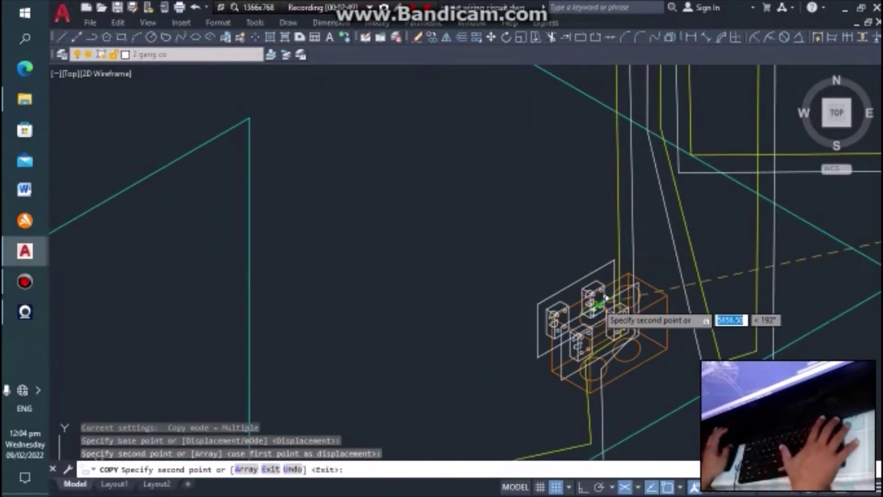
{"action": "key", "text": "Escape"}
{"action": "scroll", "coordinate": [593, 308], "scroll_direction": "down", "scroll_amount": 5}
{"action": "scroll", "coordinate": [585, 287], "scroll_direction": "up", "scroll_amount": 4}
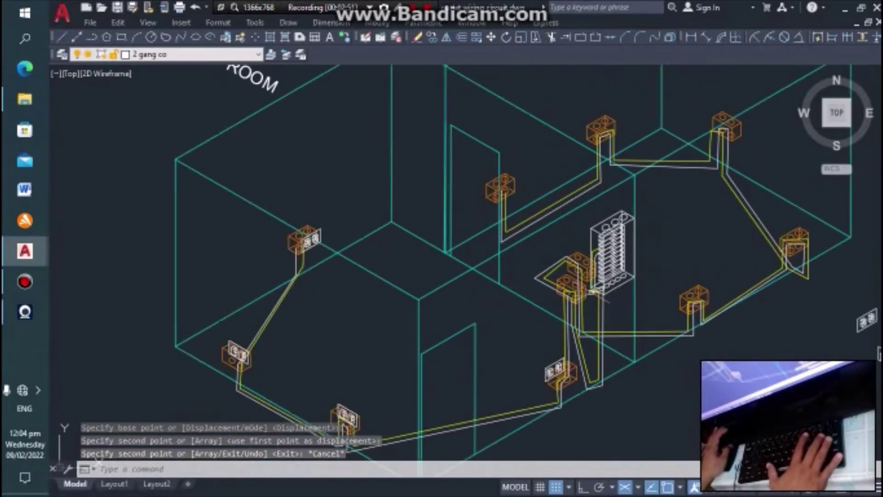
{"action": "scroll", "coordinate": [581, 281], "scroll_direction": "down", "scroll_amount": 6}
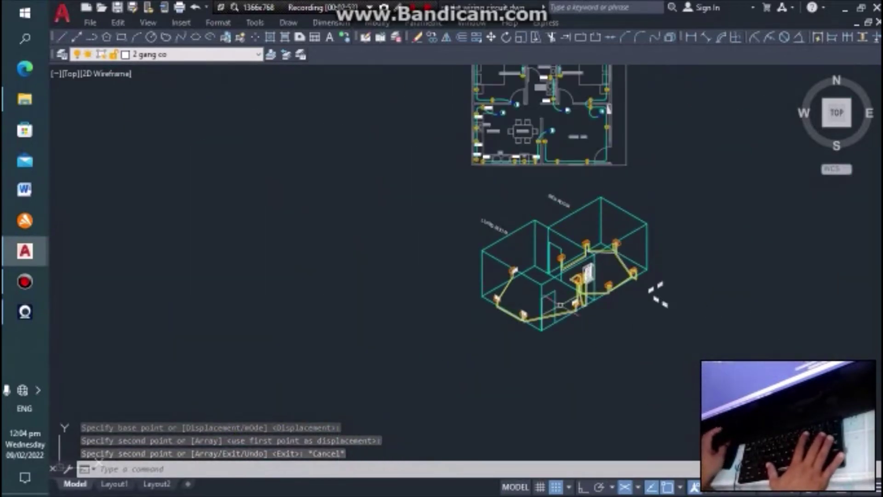
{"action": "scroll", "coordinate": [586, 101], "scroll_direction": "up", "scroll_amount": 2}
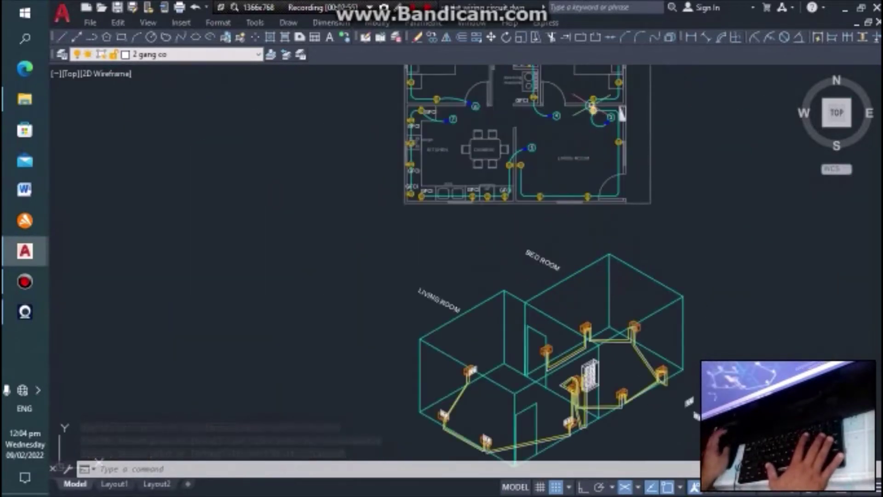
{"action": "scroll", "coordinate": [627, 212], "scroll_direction": "down", "scroll_amount": 3}
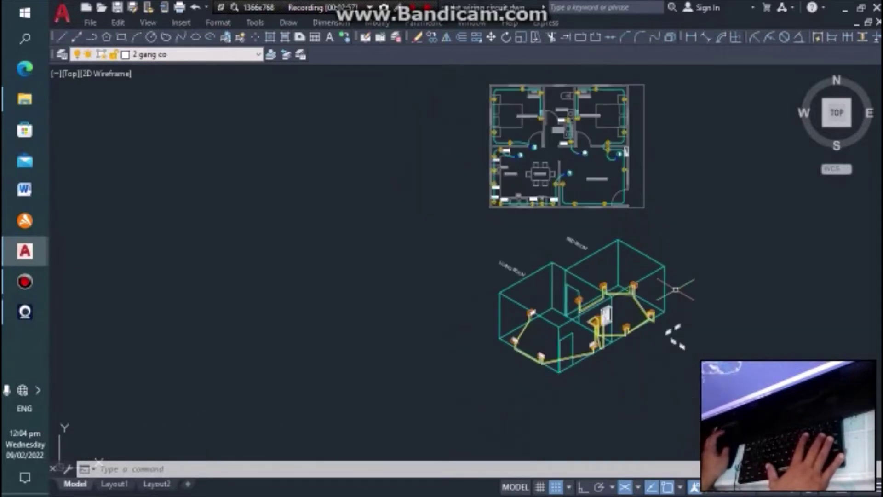
{"action": "scroll", "coordinate": [670, 351], "scroll_direction": "up", "scroll_amount": 2}
{"action": "scroll", "coordinate": [675, 352], "scroll_direction": "up", "scroll_amount": 4}
Window-select the lower-right outlet plate for COPY and pick its base point.
{"action": "type", "text": "co"}
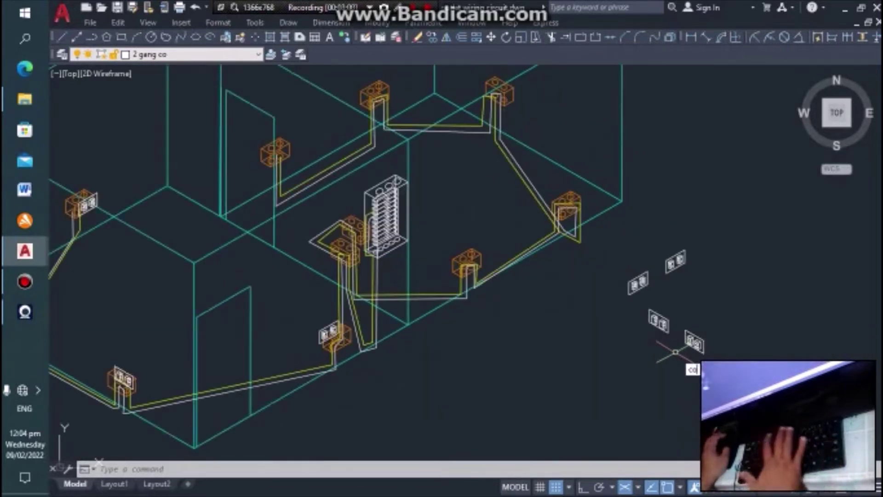
{"action": "key", "text": "Return"}
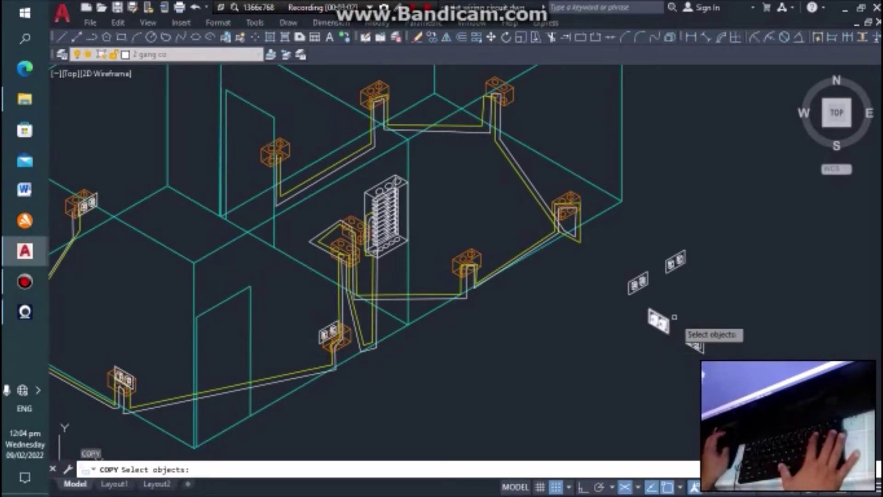
{"action": "scroll", "coordinate": [674, 317], "scroll_direction": "up", "scroll_amount": 4}
{"action": "left_click", "coordinate": [652, 351]}
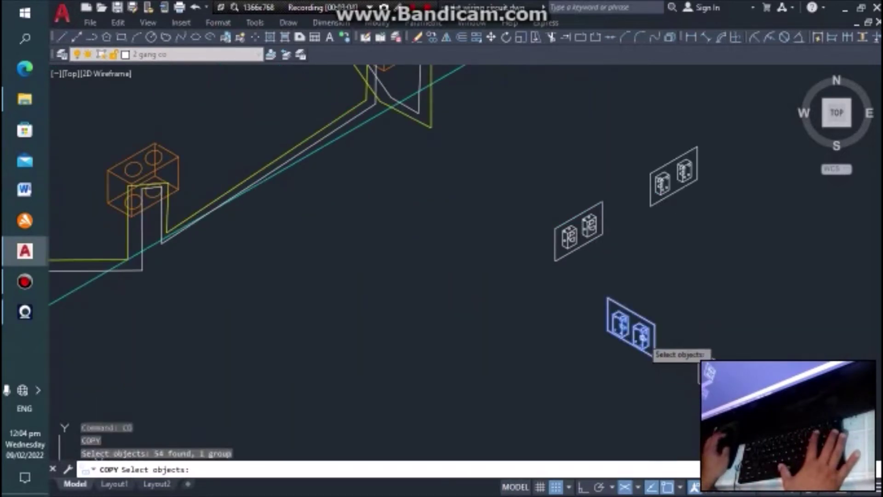
{"action": "left_click", "coordinate": [699, 368]}
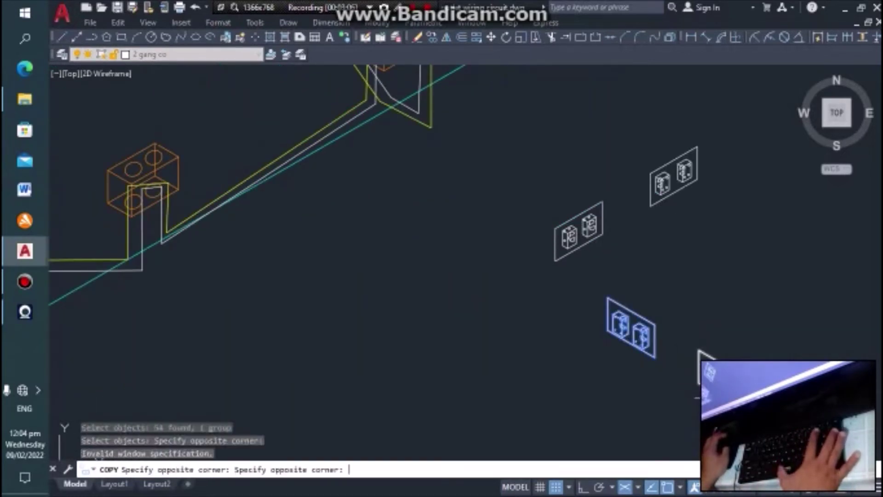
{"action": "left_click", "coordinate": [692, 375]}
{"action": "key", "text": "Return"}
{"action": "left_click", "coordinate": [692, 368]}
Place the plate copy on the outlet box beside the panel board.
{"action": "scroll", "coordinate": [692, 368], "scroll_direction": "down", "scroll_amount": 3}
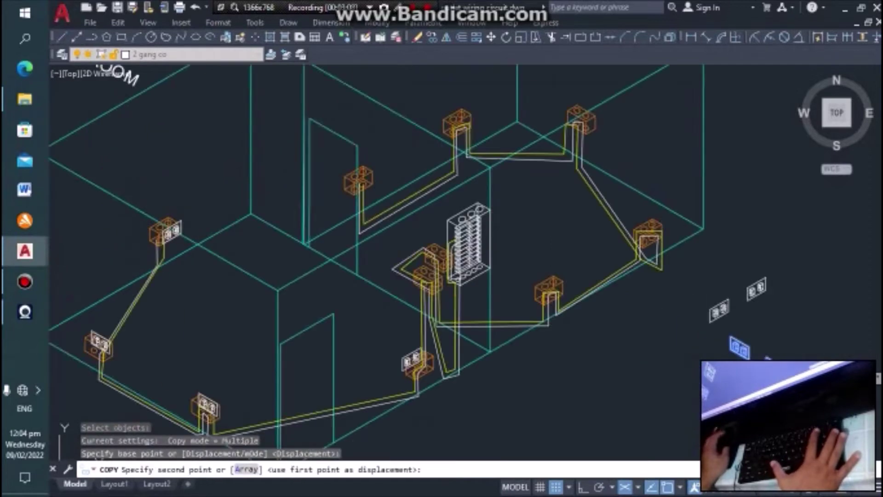
{"action": "scroll", "coordinate": [688, 362], "scroll_direction": "down", "scroll_amount": 2}
{"action": "scroll", "coordinate": [566, 322], "scroll_direction": "up", "scroll_amount": 3}
{"action": "scroll", "coordinate": [552, 303], "scroll_direction": "up", "scroll_amount": 3}
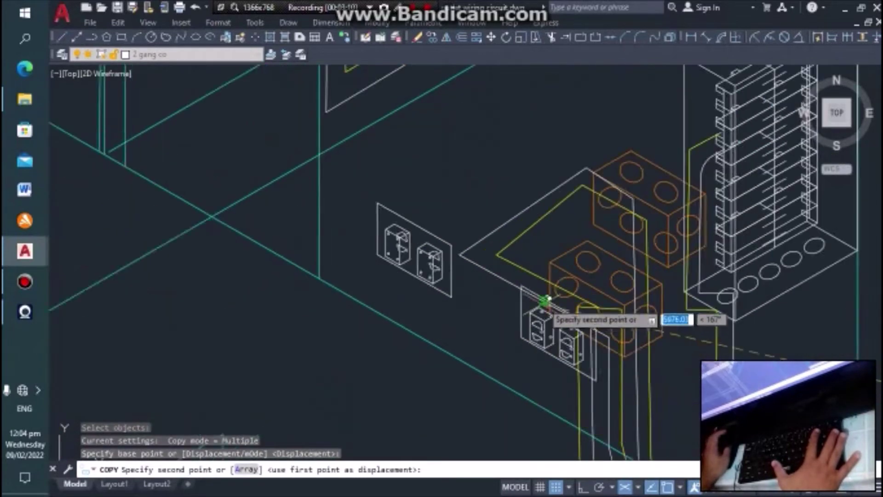
{"action": "scroll", "coordinate": [550, 294], "scroll_direction": "up", "scroll_amount": 3}
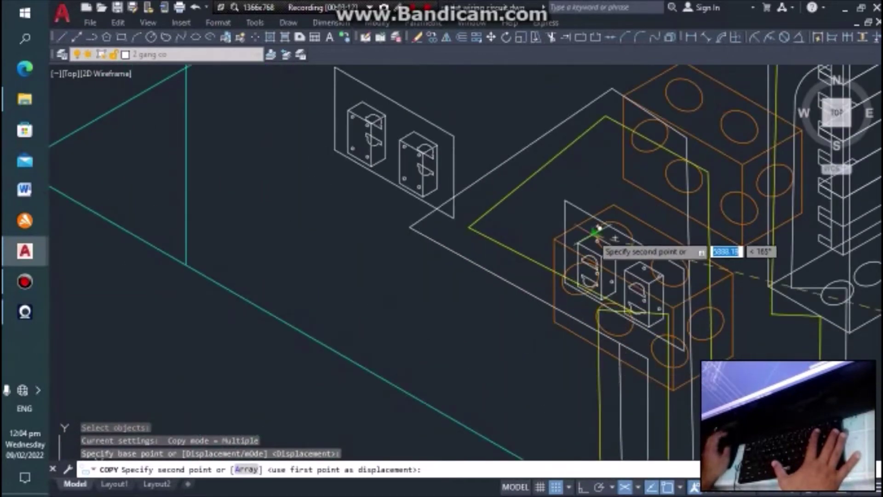
{"action": "left_click", "coordinate": [552, 212]}
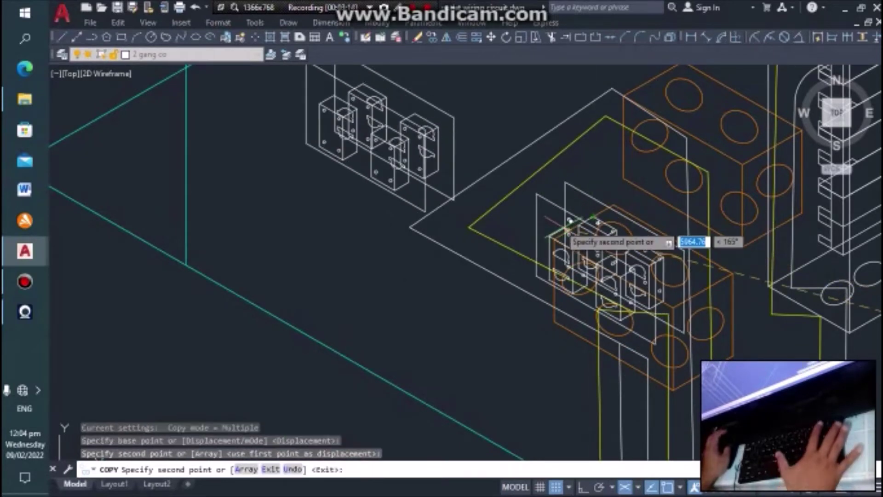
{"action": "key", "text": "Escape"}
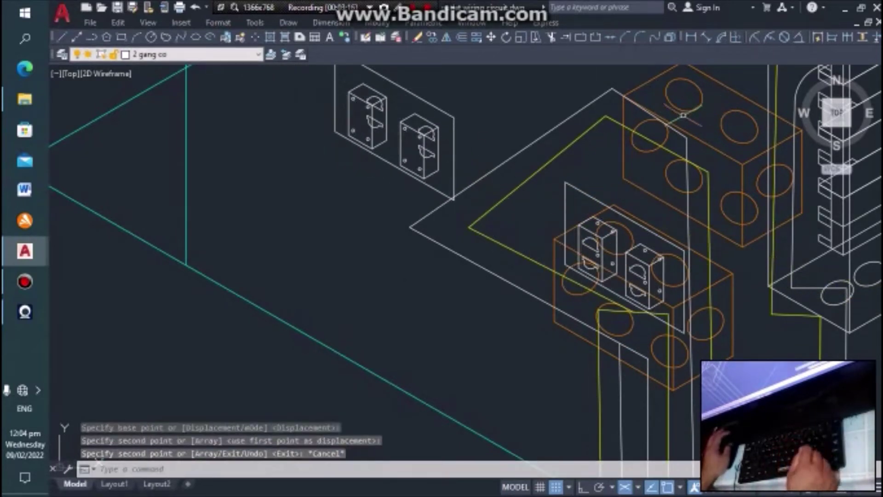
Move the 2-gang outlet plate onto the outlet box beside the panel board.
{"action": "type", "text": "c"}
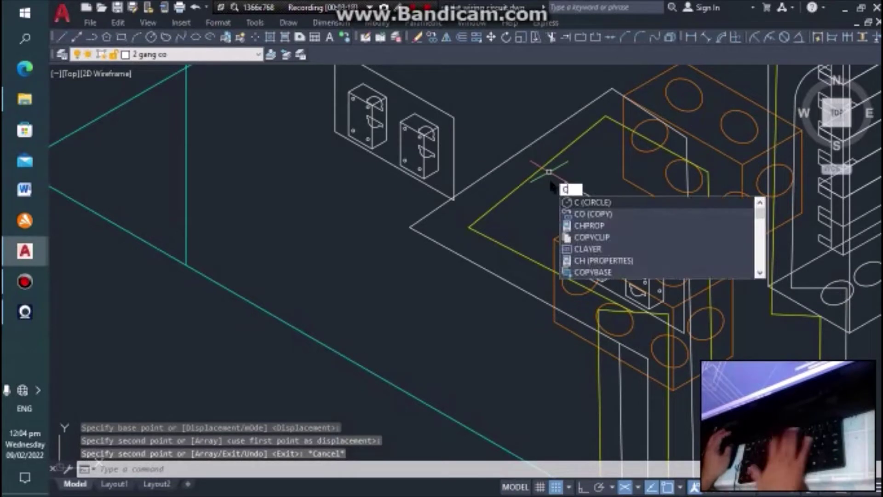
{"action": "key", "text": "Escape"}
{"action": "type", "text": "mo"}
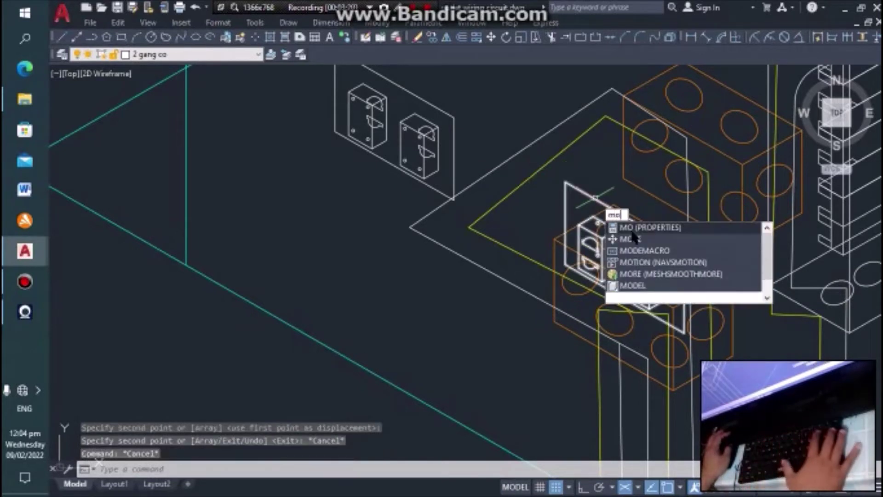
{"action": "left_click", "coordinate": [654, 237]}
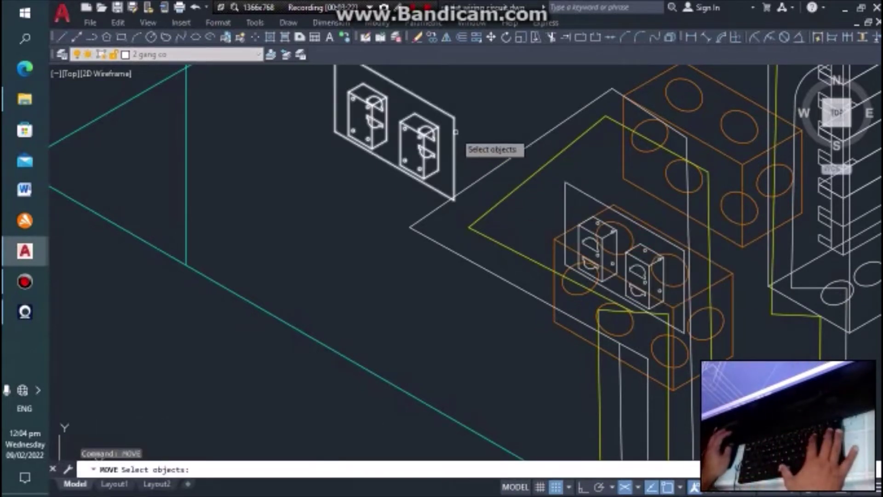
{"action": "left_click", "coordinate": [458, 136]}
{"action": "left_click", "coordinate": [425, 133]}
{"action": "scroll", "coordinate": [529, 272], "scroll_direction": "down", "scroll_amount": 3}
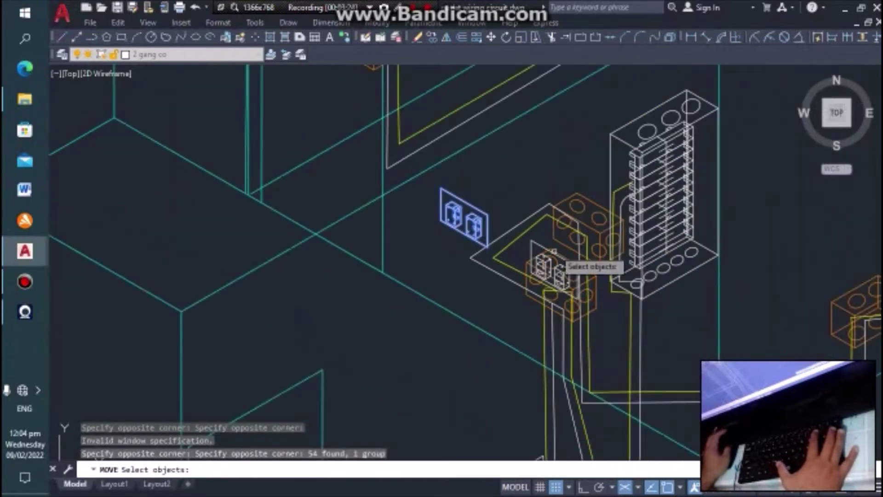
{"action": "left_click", "coordinate": [455, 211]}
{"action": "key", "text": "Return"}
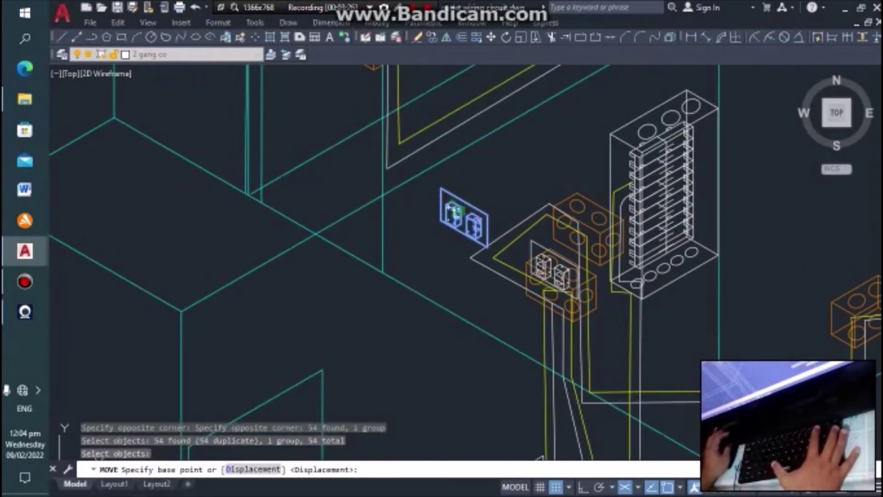
{"action": "left_click", "coordinate": [456, 209]}
{"action": "scroll", "coordinate": [610, 158], "scroll_direction": "up", "scroll_amount": 3}
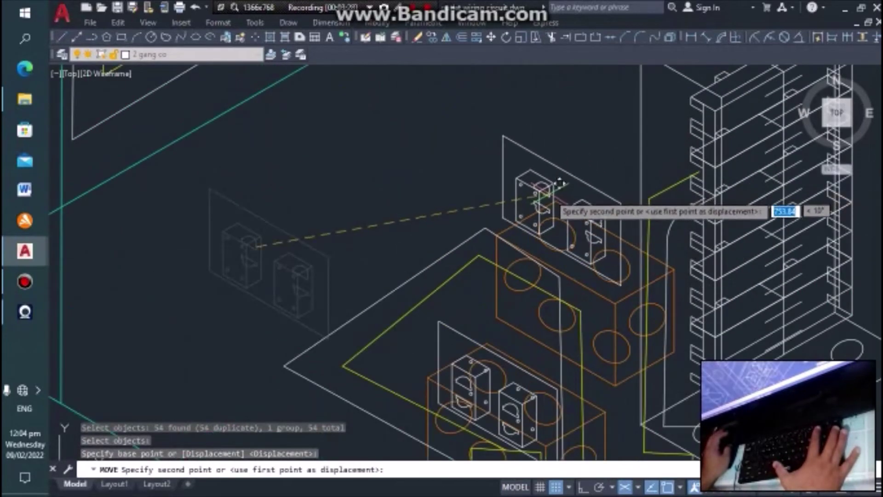
{"action": "left_click", "coordinate": [559, 184]}
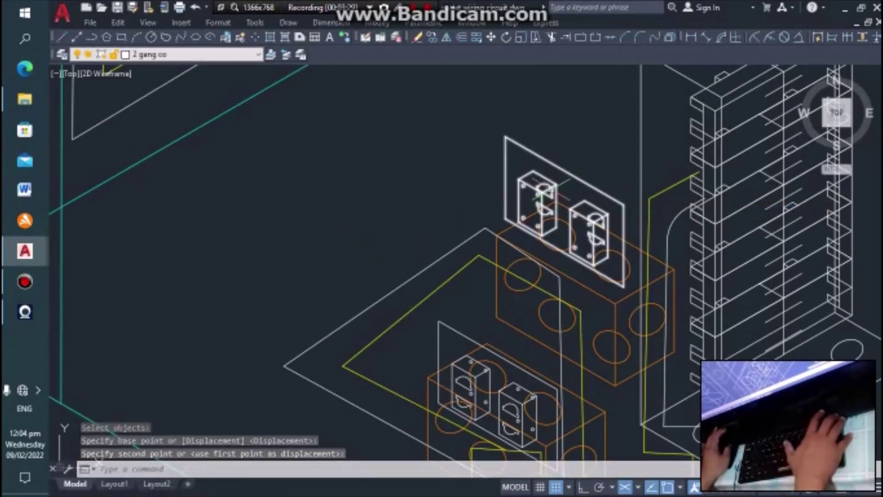
{"action": "key", "text": "Escape"}
Zoom out and back in to check the plate's new position.
{"action": "scroll", "coordinate": [574, 176], "scroll_direction": "down", "scroll_amount": 6}
{"action": "scroll", "coordinate": [685, 315], "scroll_direction": "down", "scroll_amount": 4}
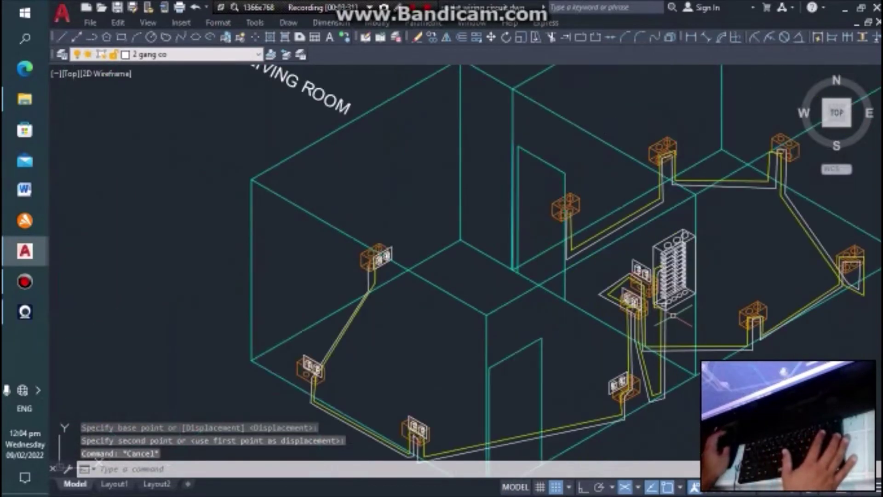
{"action": "scroll", "coordinate": [554, 338], "scroll_direction": "down", "scroll_amount": 3}
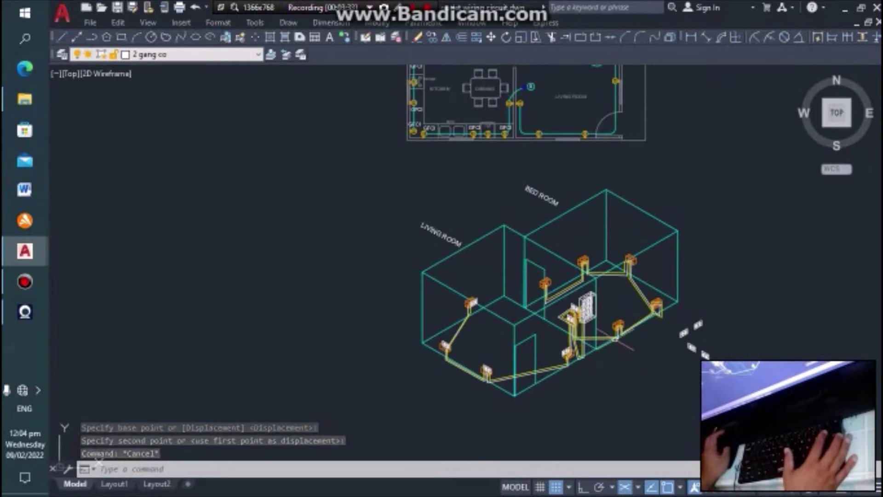
{"action": "scroll", "coordinate": [616, 327], "scroll_direction": "up", "scroll_amount": 3}
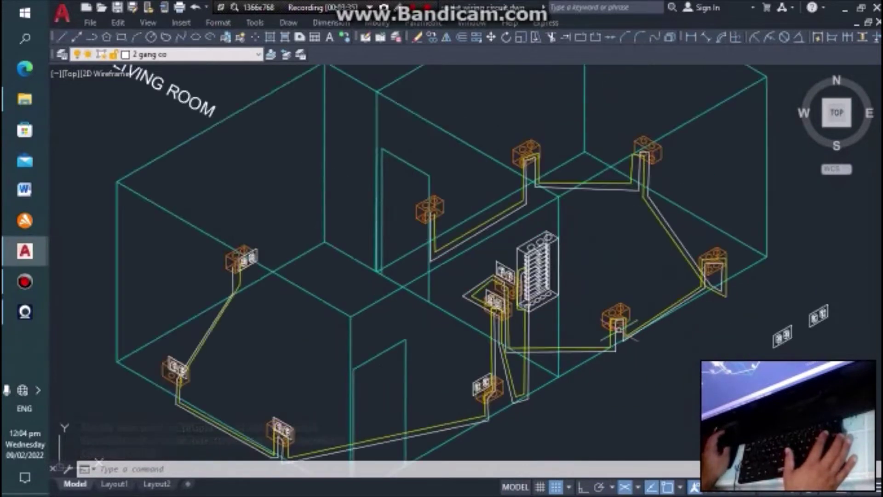
{"action": "scroll", "coordinate": [618, 329], "scroll_direction": "up", "scroll_amount": 3}
{"action": "scroll", "coordinate": [625, 324], "scroll_direction": "down", "scroll_amount": 5}
{"action": "scroll", "coordinate": [667, 329], "scroll_direction": "down", "scroll_amount": 2}
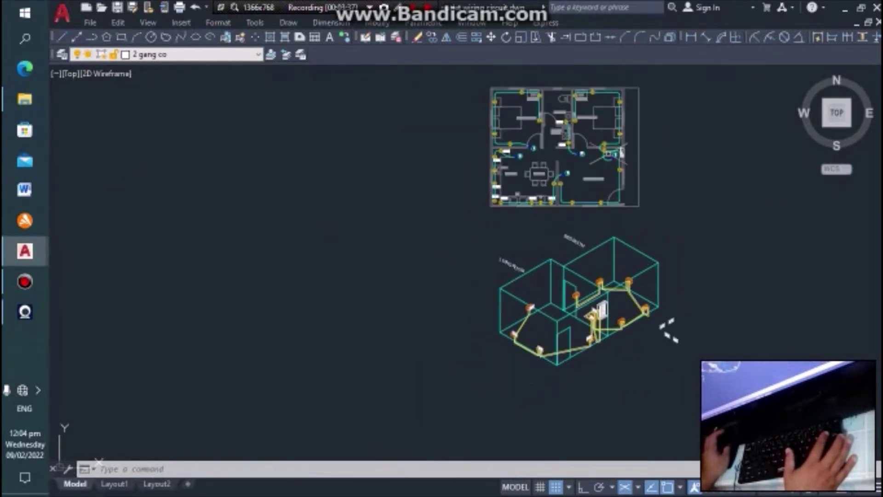
{"action": "scroll", "coordinate": [668, 331], "scroll_direction": "up", "scroll_amount": 3}
Copy the 2-gang outlet plate onto the right-hand outlet box and a far box.
{"action": "scroll", "coordinate": [669, 340], "scroll_direction": "up", "scroll_amount": 3}
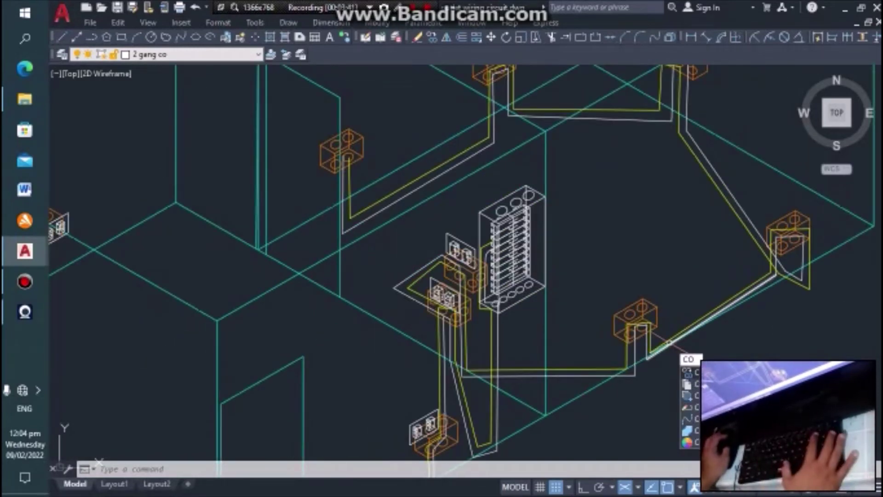
{"action": "type", "text": "co"}
{"action": "key", "text": "Return"}
{"action": "scroll", "coordinate": [679, 354], "scroll_direction": "down", "scroll_amount": 2}
{"action": "scroll", "coordinate": [482, 435], "scroll_direction": "up", "scroll_amount": 2}
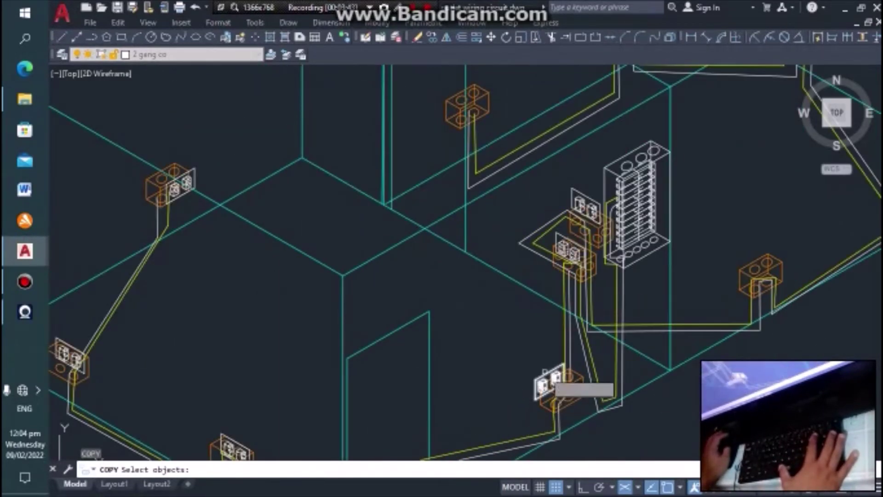
{"action": "left_click", "coordinate": [547, 381]}
{"action": "key", "text": "Return"}
{"action": "left_click", "coordinate": [572, 375]}
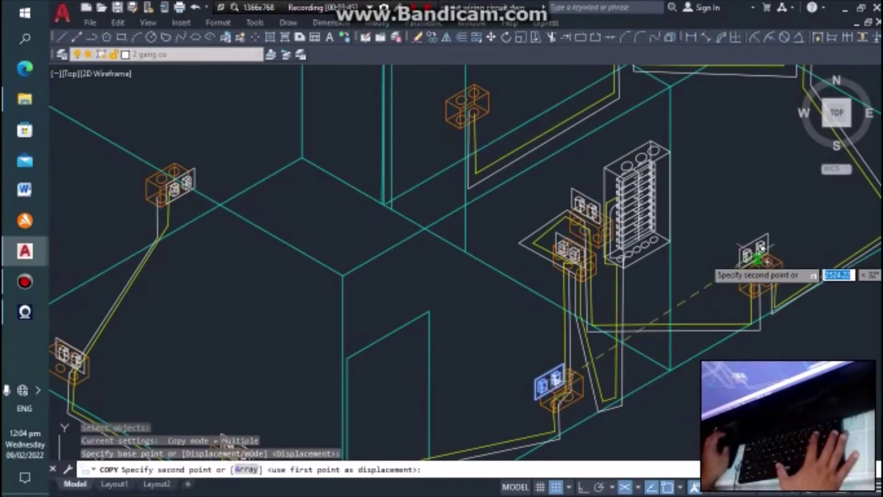
{"action": "scroll", "coordinate": [758, 260], "scroll_direction": "up", "scroll_amount": 2}
{"action": "scroll", "coordinate": [758, 265], "scroll_direction": "up", "scroll_amount": 3}
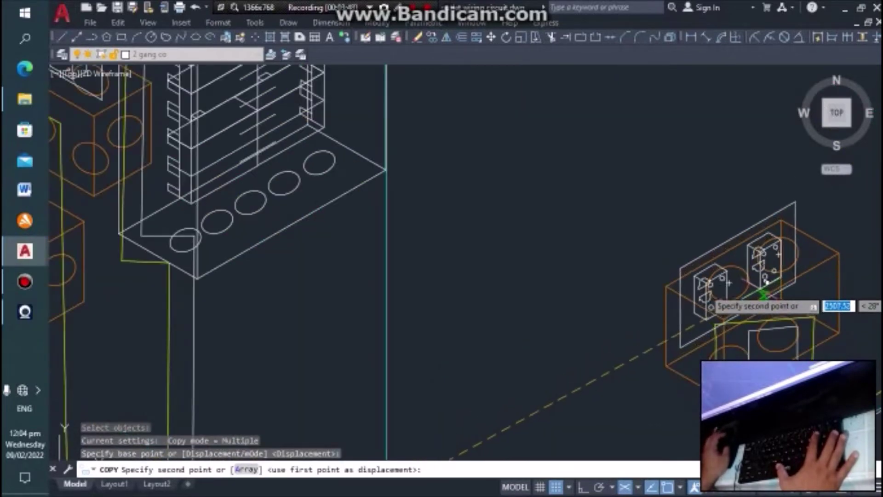
{"action": "left_click", "coordinate": [763, 294]}
{"action": "scroll", "coordinate": [763, 295], "scroll_direction": "down", "scroll_amount": 5}
{"action": "scroll", "coordinate": [820, 212], "scroll_direction": "up", "scroll_amount": 3}
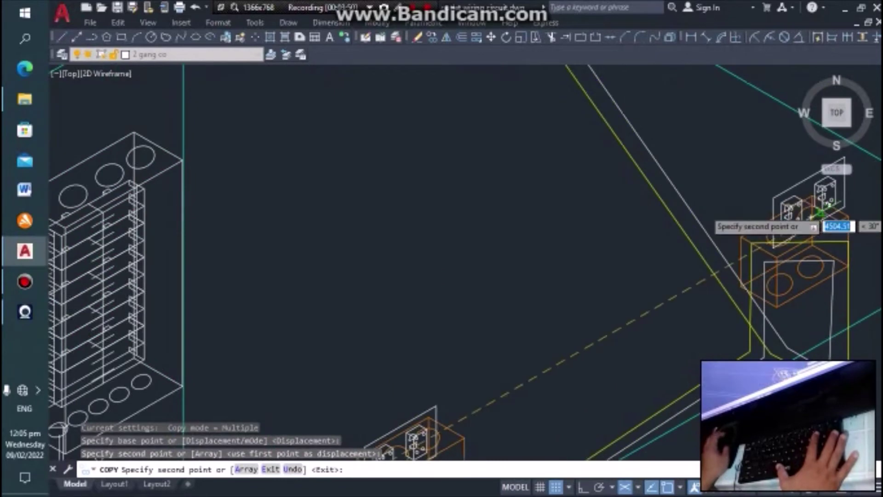
{"action": "left_click", "coordinate": [809, 207]}
{"action": "scroll", "coordinate": [802, 221], "scroll_direction": "down", "scroll_amount": 3}
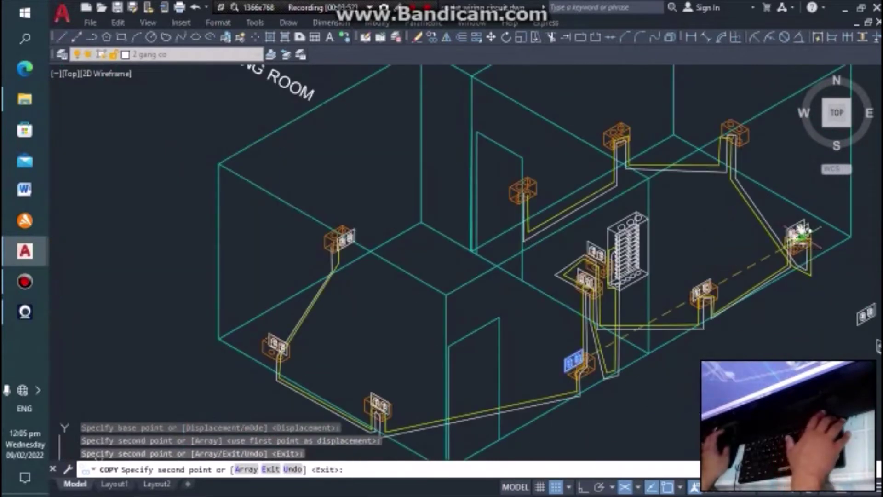
{"action": "key", "text": "Escape"}
{"action": "scroll", "coordinate": [741, 258], "scroll_direction": "down", "scroll_amount": 7}
{"action": "scroll", "coordinate": [712, 116], "scroll_direction": "up", "scroll_amount": 4}
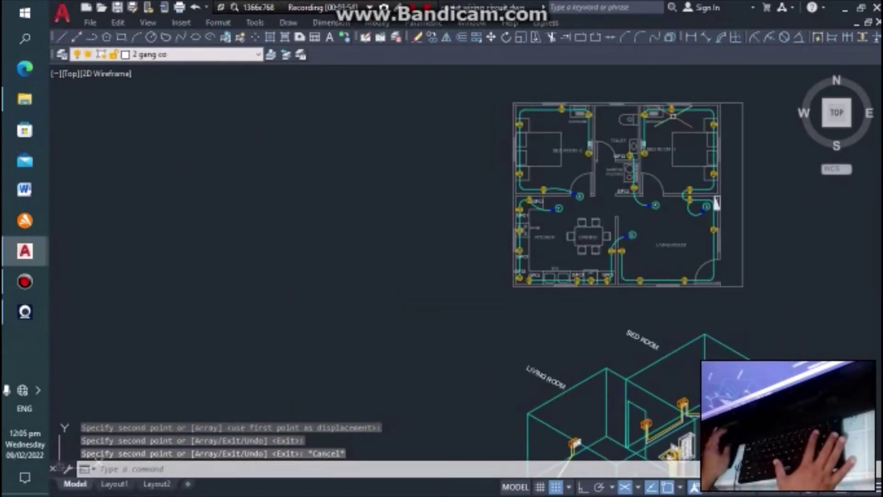
{"action": "scroll", "coordinate": [667, 115], "scroll_direction": "down", "scroll_amount": 2}
{"action": "scroll", "coordinate": [741, 341], "scroll_direction": "up", "scroll_amount": 4}
{"action": "scroll", "coordinate": [735, 336], "scroll_direction": "down", "scroll_amount": 4}
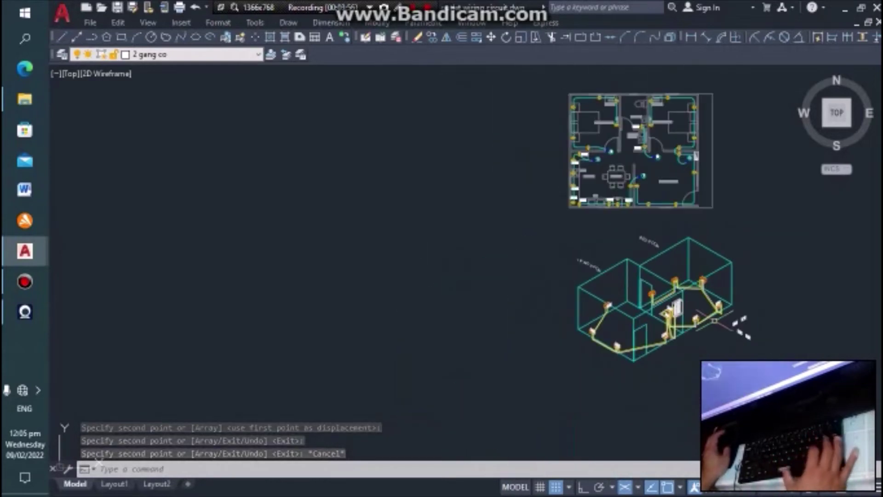
Start copying a 2-gang outlet box, then abandon the copy without placing it.
{"action": "type", "text": "ct o"}
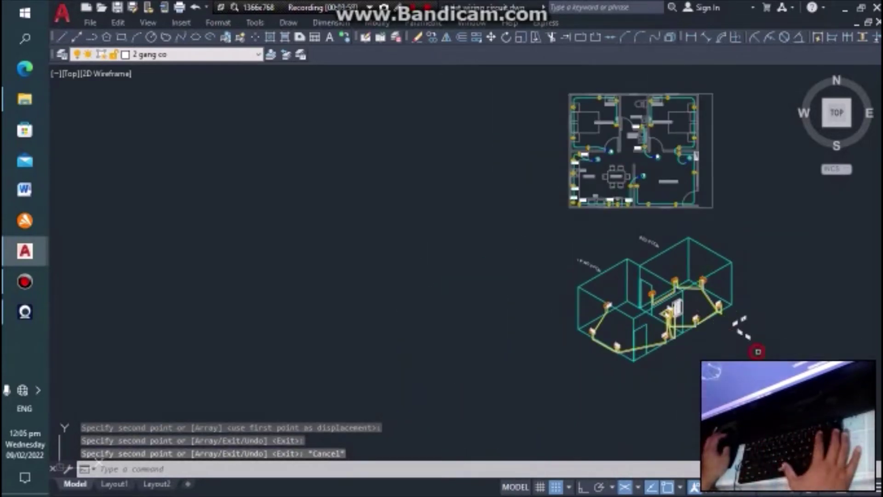
{"action": "key", "text": "Return"}
{"action": "scroll", "coordinate": [653, 332], "scroll_direction": "up", "scroll_amount": 4}
{"action": "scroll", "coordinate": [662, 338], "scroll_direction": "up", "scroll_amount": 4}
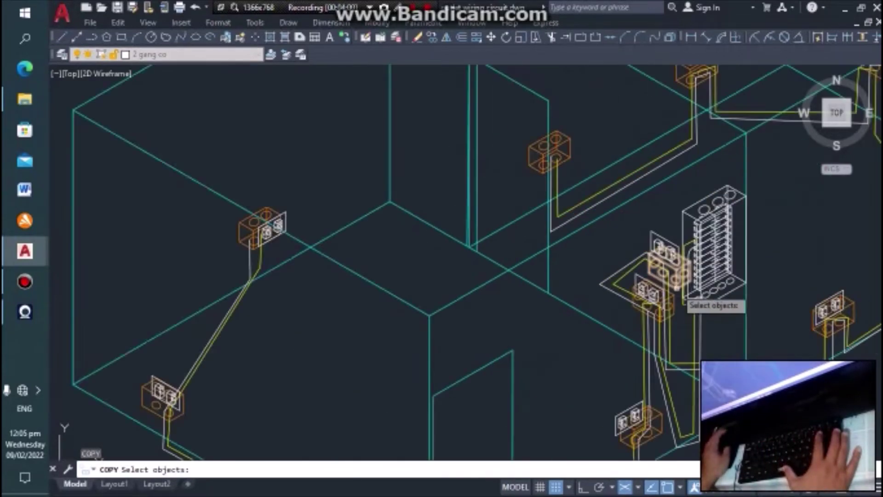
{"action": "scroll", "coordinate": [676, 289], "scroll_direction": "up", "scroll_amount": 3}
{"action": "scroll", "coordinate": [679, 312], "scroll_direction": "up", "scroll_amount": 3}
{"action": "left_click", "coordinate": [629, 276]}
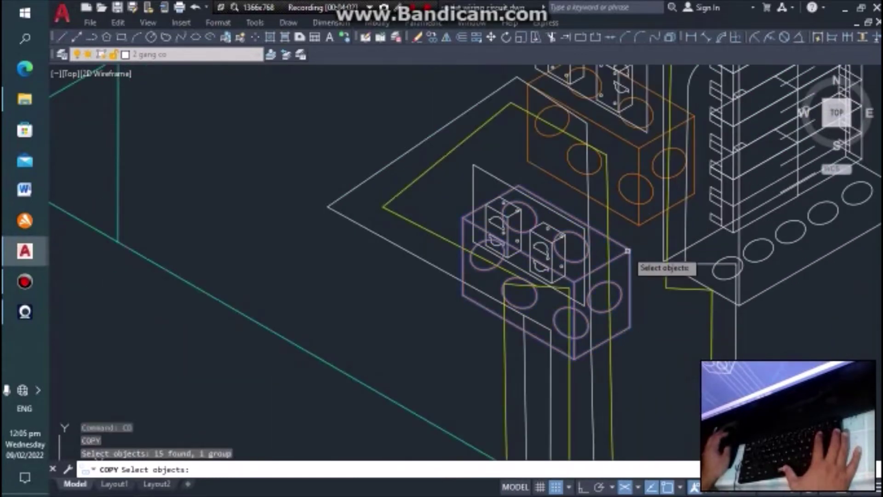
{"action": "key", "text": "Return"}
{"action": "left_click", "coordinate": [548, 258]}
{"action": "scroll", "coordinate": [547, 368], "scroll_direction": "down", "scroll_amount": 4}
{"action": "scroll", "coordinate": [611, 345], "scroll_direction": "down", "scroll_amount": 3}
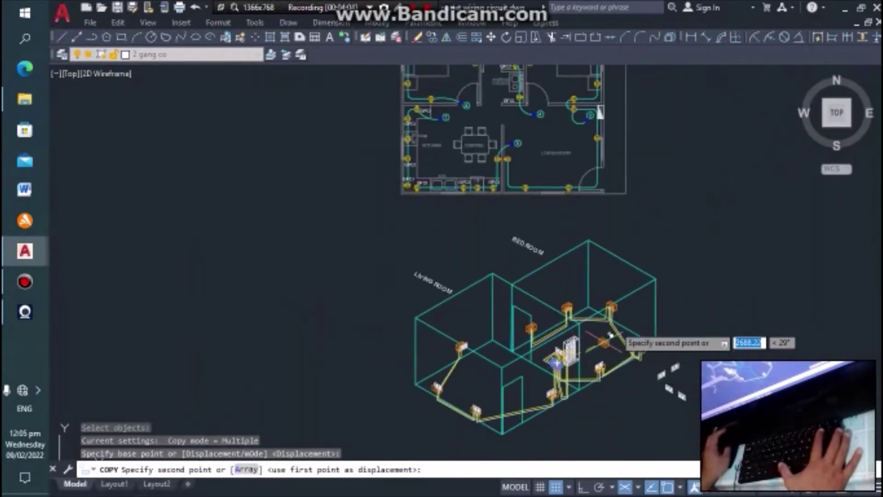
{"action": "scroll", "coordinate": [615, 333], "scroll_direction": "up", "scroll_amount": 4}
{"action": "scroll", "coordinate": [629, 318], "scroll_direction": "up", "scroll_amount": 3}
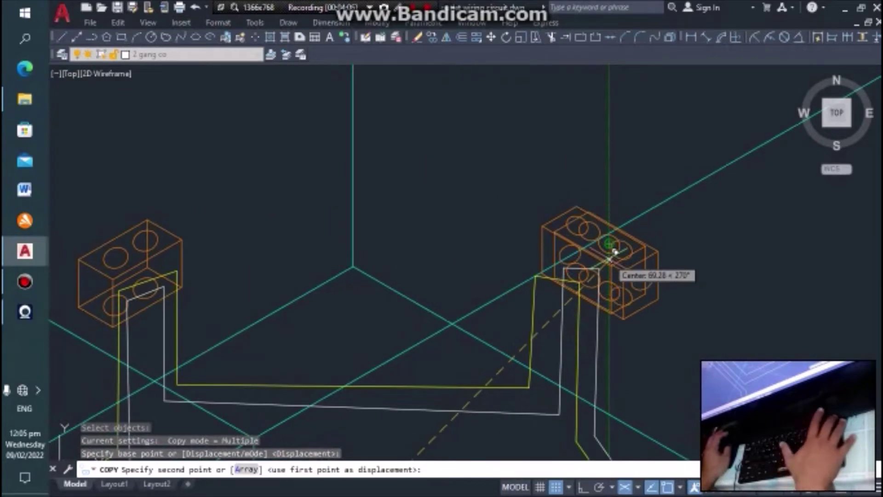
{"action": "key", "text": "Escape"}
Copy the outlet plate beside the panel board onto the upper-right outlet box.
{"action": "scroll", "coordinate": [611, 248], "scroll_direction": "down", "scroll_amount": 5}
{"action": "scroll", "coordinate": [492, 373], "scroll_direction": "up", "scroll_amount": 4}
{"action": "scroll", "coordinate": [483, 327], "scroll_direction": "up", "scroll_amount": 3}
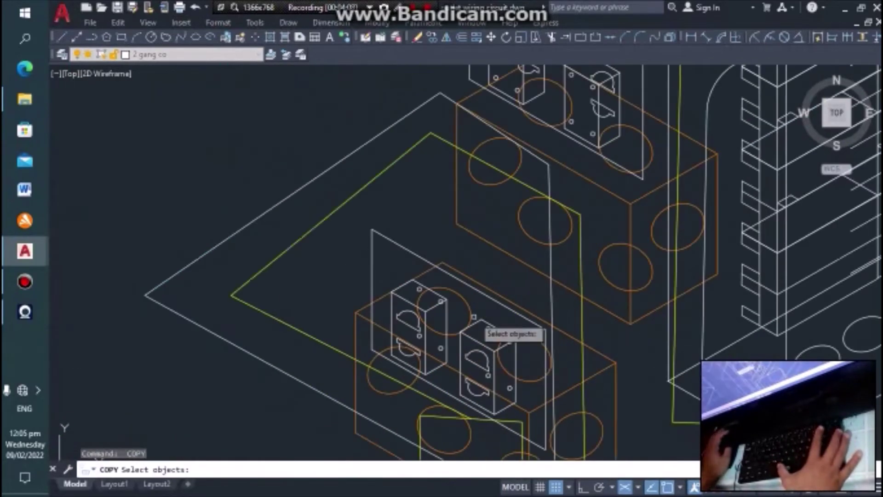
{"action": "left_click", "coordinate": [472, 289]}
{"action": "key", "text": "Return"}
{"action": "left_click", "coordinate": [469, 357]}
{"action": "scroll", "coordinate": [460, 361], "scroll_direction": "down", "scroll_amount": 3}
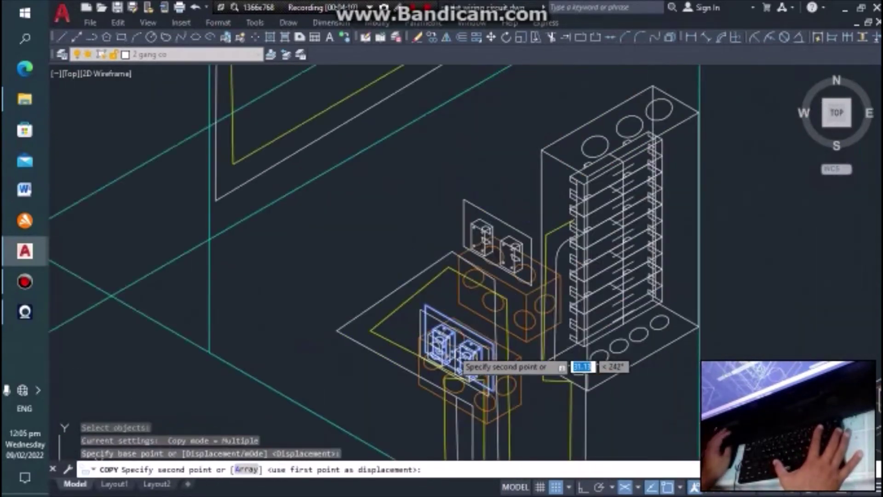
{"action": "scroll", "coordinate": [533, 370], "scroll_direction": "down", "scroll_amount": 4}
{"action": "scroll", "coordinate": [575, 267], "scroll_direction": "up", "scroll_amount": 5}
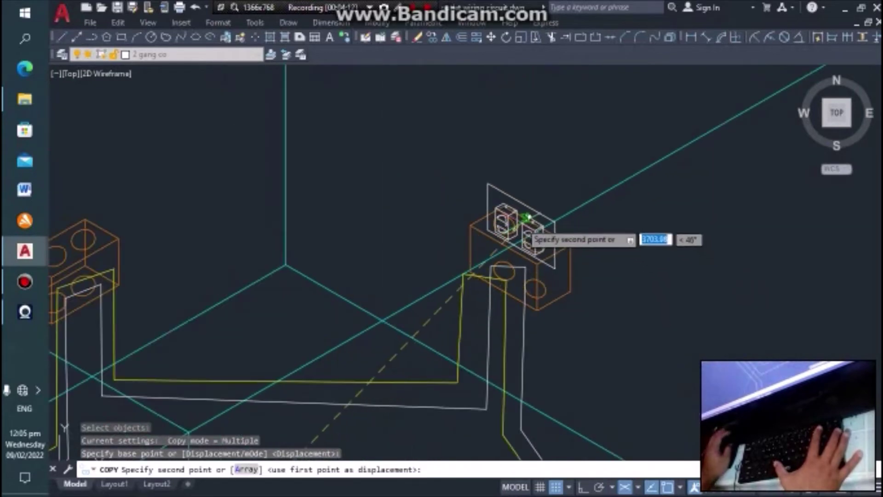
{"action": "left_click", "coordinate": [526, 227]}
{"action": "scroll", "coordinate": [690, 233], "scroll_direction": "down", "scroll_amount": 3}
{"action": "key", "text": "Escape"}
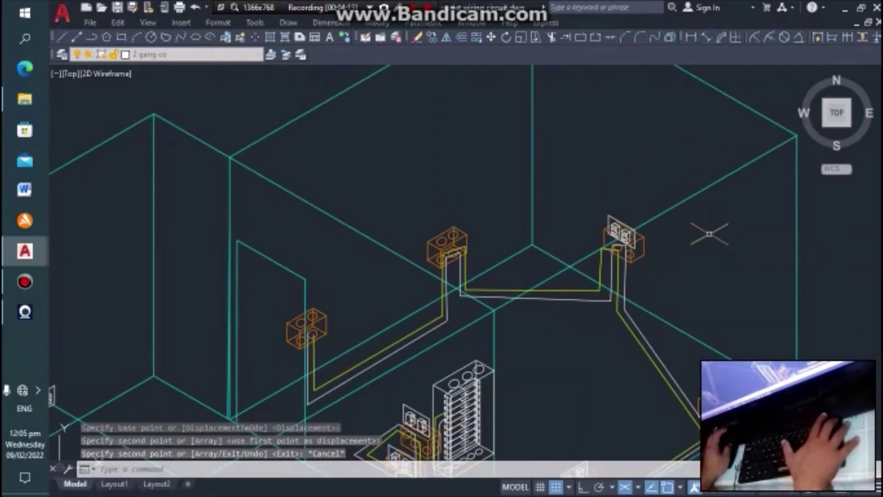
{"action": "scroll", "coordinate": [519, 276], "scroll_direction": "down", "scroll_amount": 4}
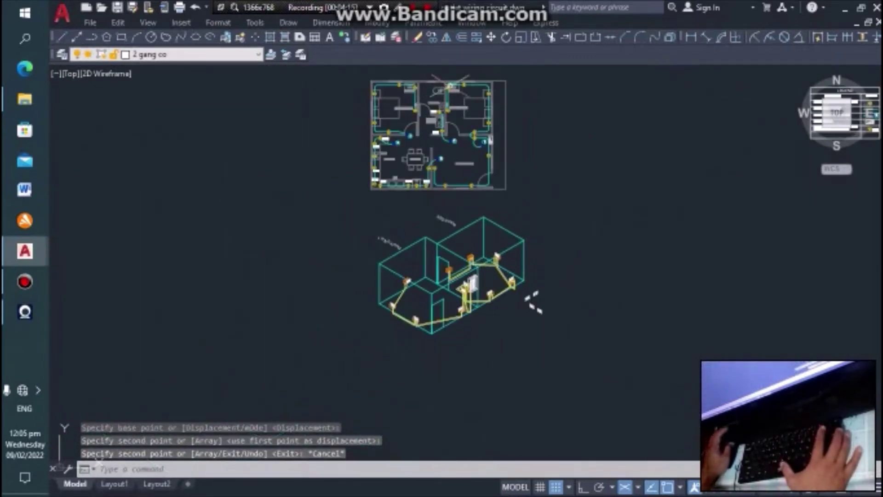
Copy the loose 2-gang outlet plate onto two more outlet boxes.
{"action": "scroll", "coordinate": [534, 301], "scroll_direction": "up", "scroll_amount": 3}
{"action": "scroll", "coordinate": [547, 316], "scroll_direction": "down", "scroll_amount": 6}
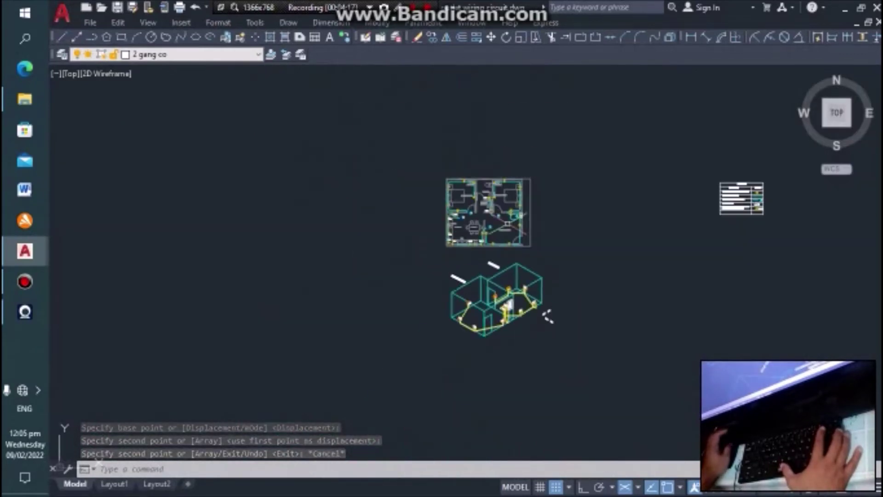
{"action": "scroll", "coordinate": [542, 350], "scroll_direction": "up", "scroll_amount": 2}
{"action": "scroll", "coordinate": [571, 296], "scroll_direction": "up", "scroll_amount": 3}
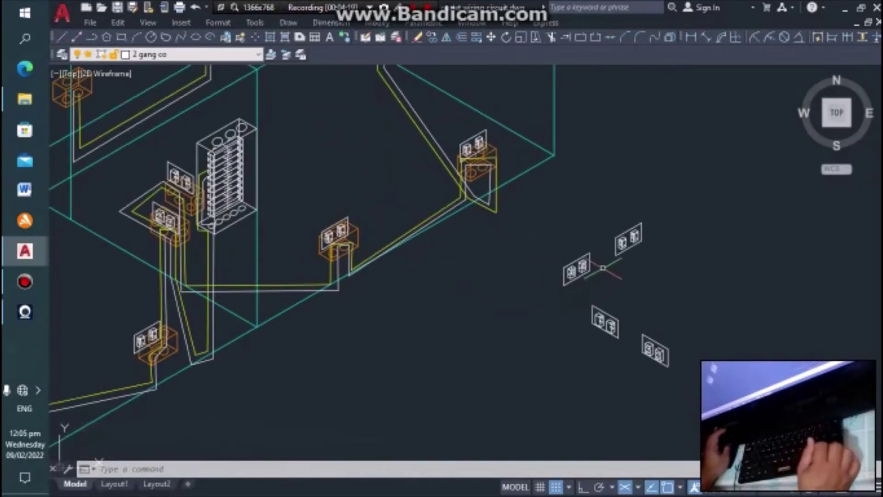
{"action": "type", "text": "c"}
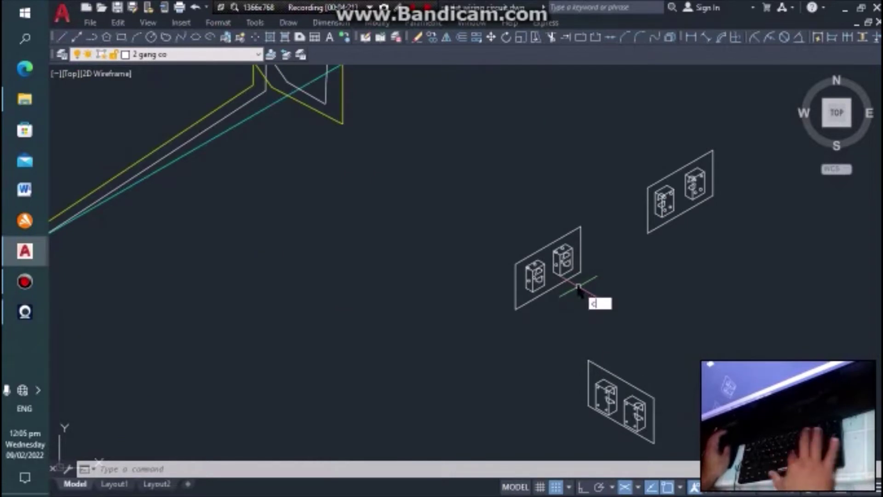
{"action": "type", "text": "t o"}
{"action": "key", "text": "Return"}
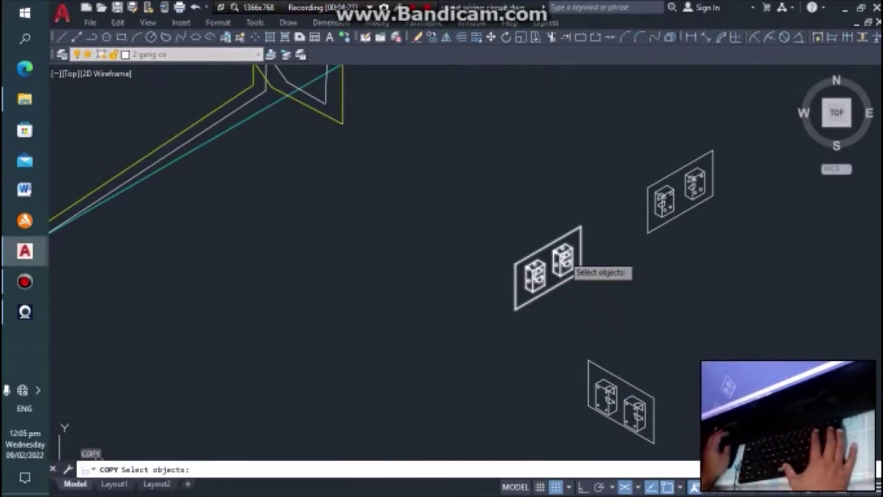
{"action": "left_click", "coordinate": [577, 277]}
{"action": "key", "text": "Return"}
{"action": "left_click", "coordinate": [557, 263]}
{"action": "scroll", "coordinate": [685, 368], "scroll_direction": "down", "scroll_amount": 5}
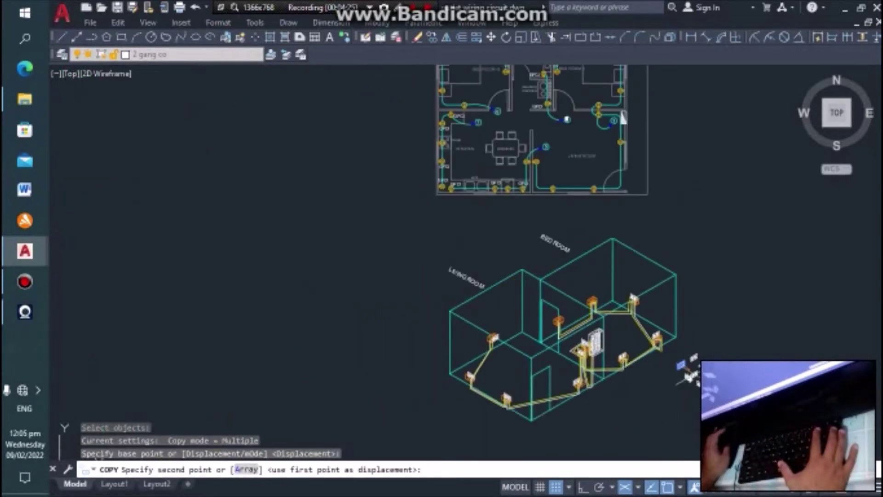
{"action": "scroll", "coordinate": [657, 344], "scroll_direction": "up", "scroll_amount": 3}
{"action": "scroll", "coordinate": [582, 312], "scroll_direction": "up", "scroll_amount": 3}
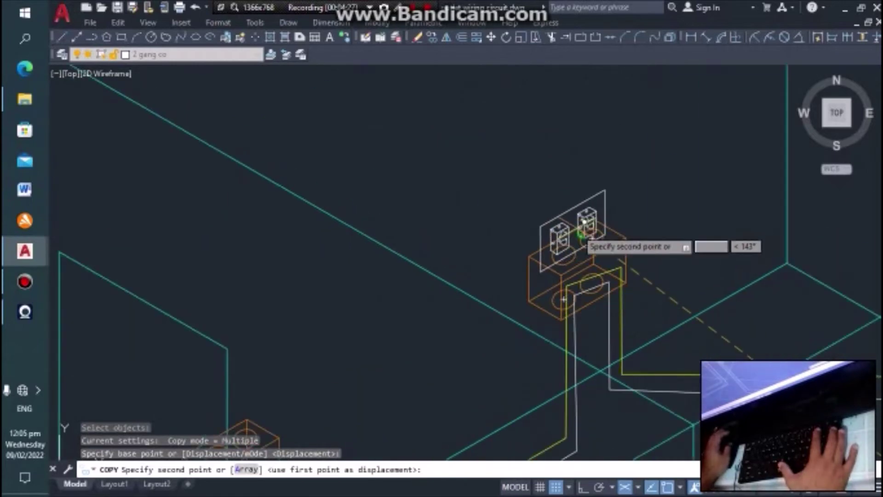
{"action": "left_click", "coordinate": [584, 237]}
{"action": "scroll", "coordinate": [598, 230], "scroll_direction": "down", "scroll_amount": 5}
{"action": "scroll", "coordinate": [501, 313], "scroll_direction": "up", "scroll_amount": 5}
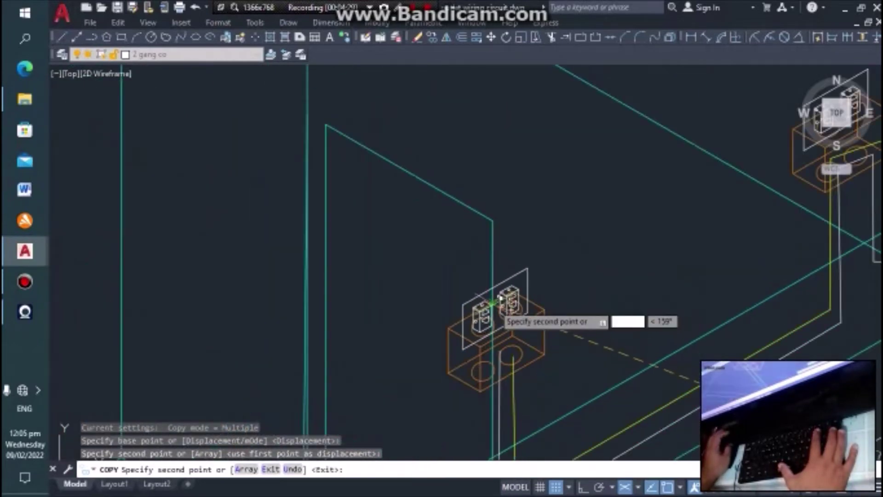
{"action": "left_click", "coordinate": [521, 301]}
{"action": "key", "text": "Escape"}
Zoom around the model to review the plates on the outlet boxes.
{"action": "scroll", "coordinate": [598, 275], "scroll_direction": "down", "scroll_amount": 5}
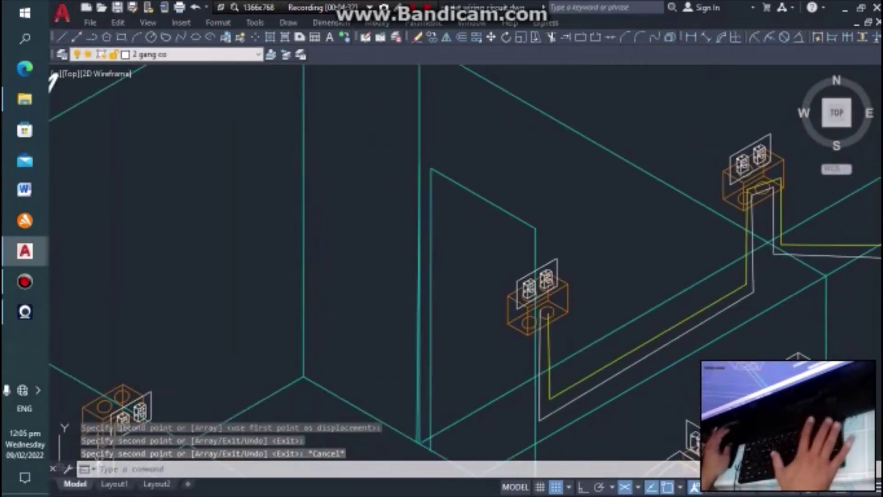
{"action": "scroll", "coordinate": [733, 305], "scroll_direction": "down", "scroll_amount": 3}
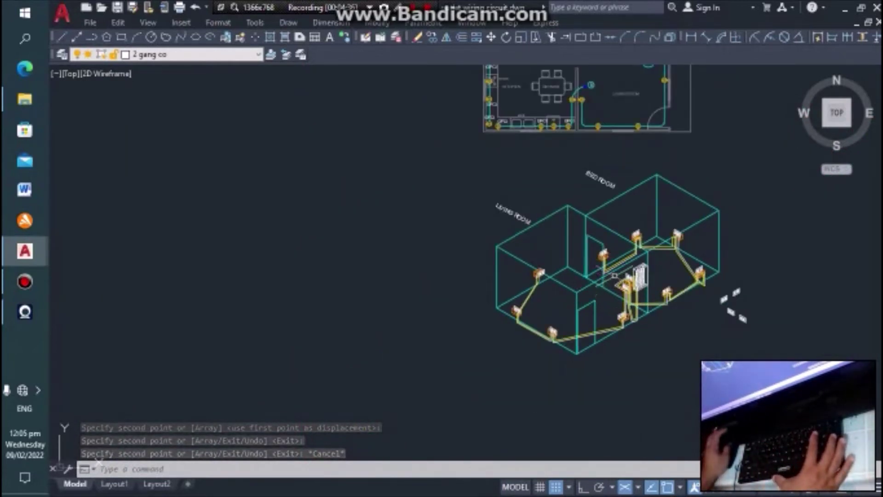
{"action": "scroll", "coordinate": [615, 276], "scroll_direction": "up", "scroll_amount": 2}
{"action": "scroll", "coordinate": [488, 259], "scroll_direction": "up", "scroll_amount": 4}
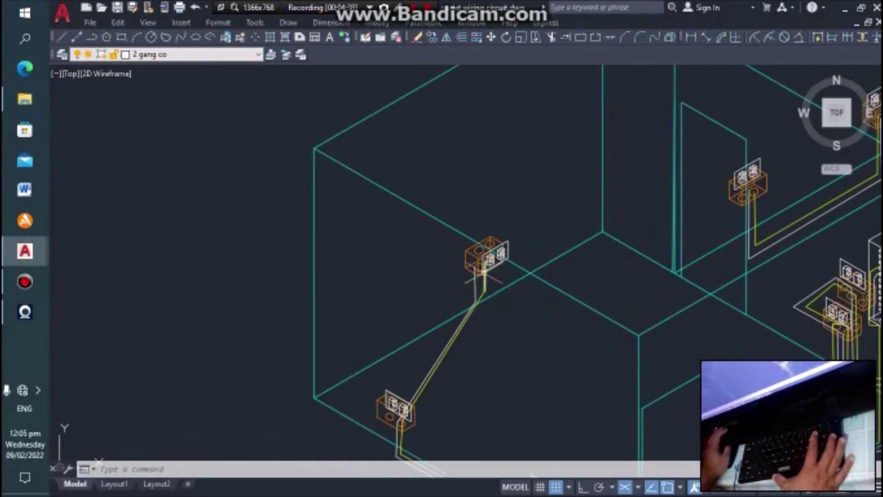
{"action": "scroll", "coordinate": [484, 248], "scroll_direction": "up", "scroll_amount": 3}
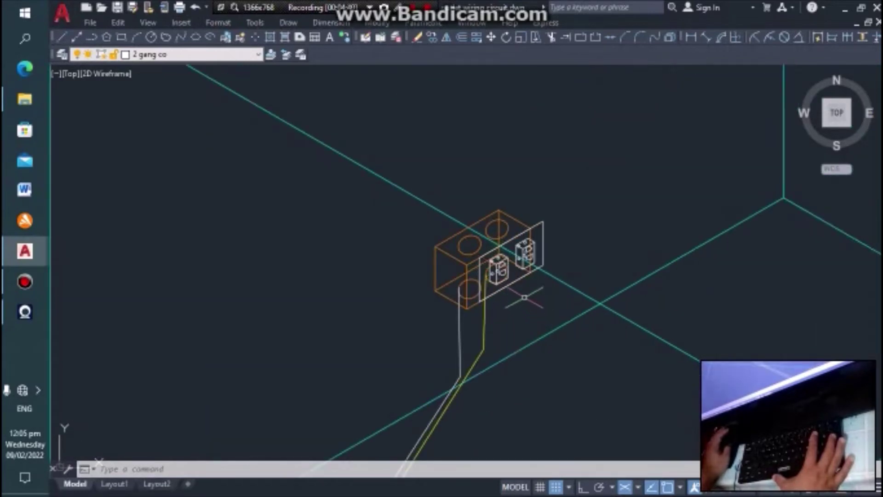
{"action": "scroll", "coordinate": [524, 297], "scroll_direction": "down", "scroll_amount": 4}
{"action": "scroll", "coordinate": [528, 292], "scroll_direction": "down", "scroll_amount": 3}
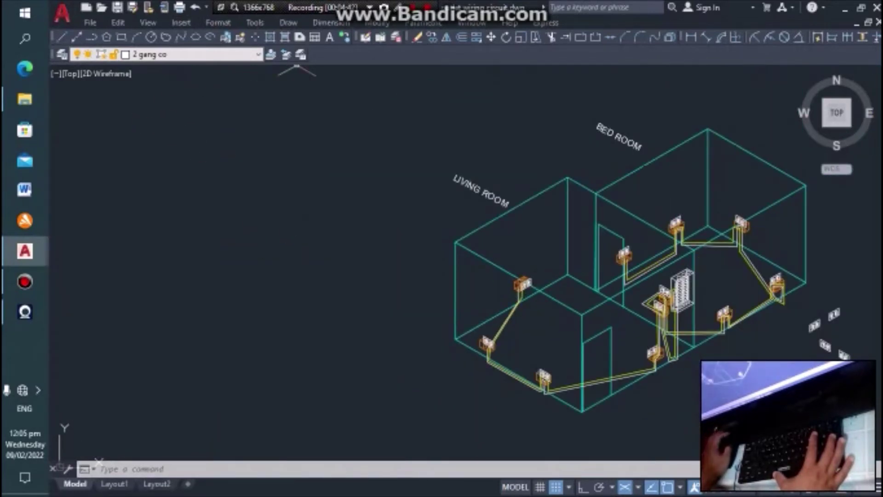
Turn off the utility box layer's bulb in the Layer list to hide the orange boxes.
{"action": "left_click", "coordinate": [256, 56]}
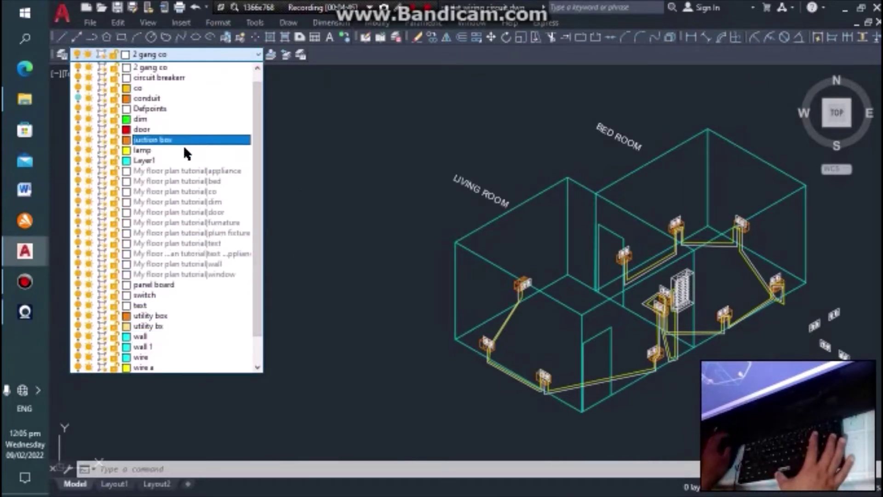
{"action": "left_click", "coordinate": [79, 315]}
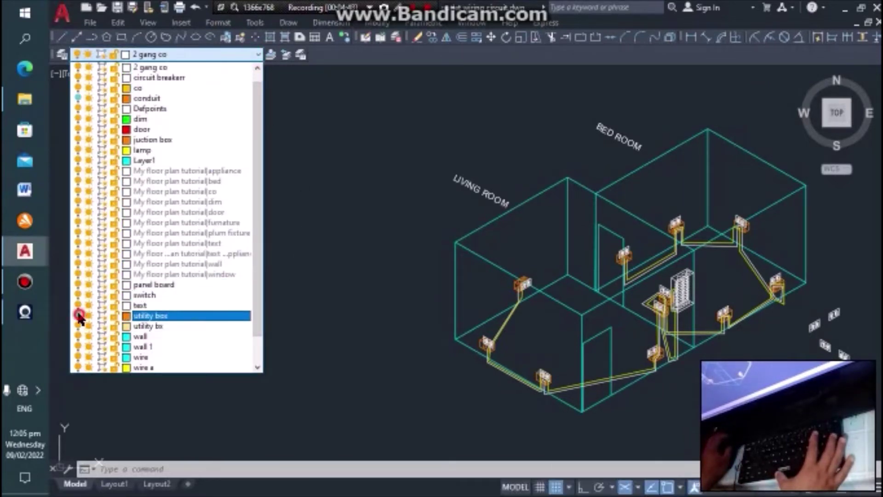
{"action": "left_click", "coordinate": [347, 344]}
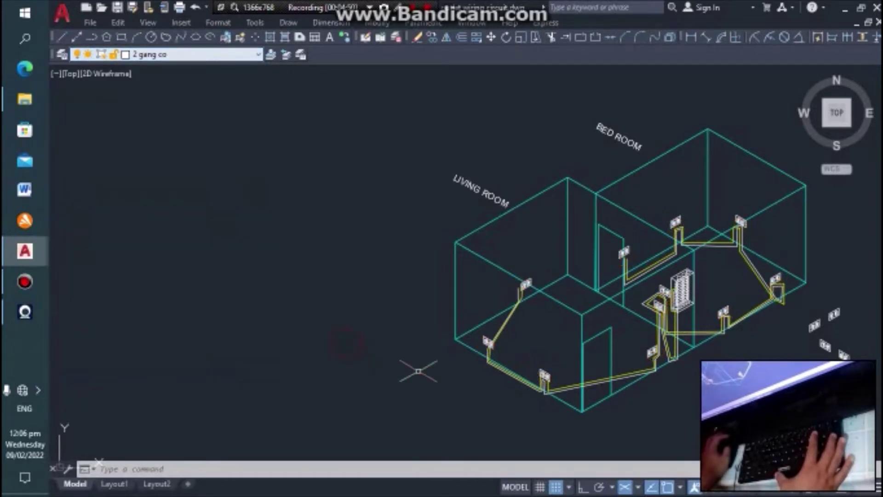
{"action": "scroll", "coordinate": [539, 336], "scroll_direction": "up", "scroll_amount": 5}
Zoom out to the whole isometric drawing, then zoom in on the double outlet beside the panel.
{"action": "scroll", "coordinate": [449, 311], "scroll_direction": "down", "scroll_amount": 5}
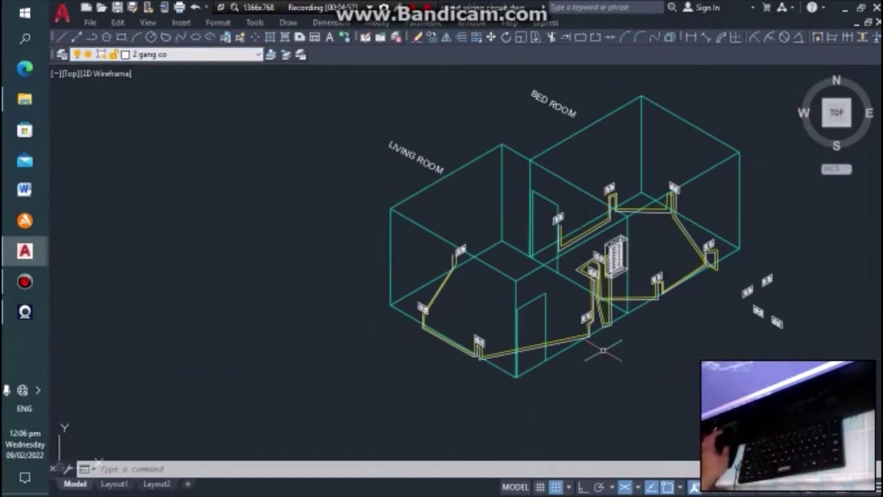
{"action": "scroll", "coordinate": [612, 331], "scroll_direction": "up", "scroll_amount": 5}
{"action": "scroll", "coordinate": [508, 158], "scroll_direction": "up", "scroll_amount": 5}
{"action": "scroll", "coordinate": [572, 203], "scroll_direction": "up", "scroll_amount": 3}
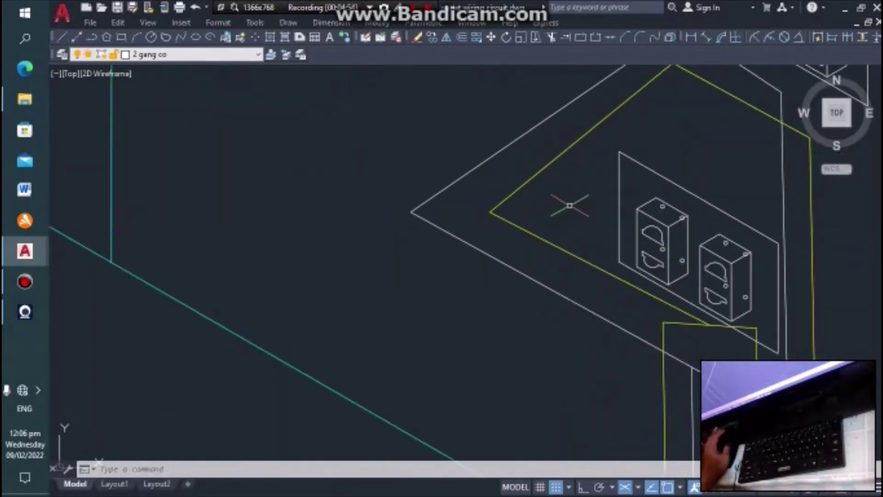
{"action": "scroll", "coordinate": [662, 250], "scroll_direction": "down", "scroll_amount": 8}
{"action": "scroll", "coordinate": [663, 218], "scroll_direction": "down", "scroll_amount": 2}
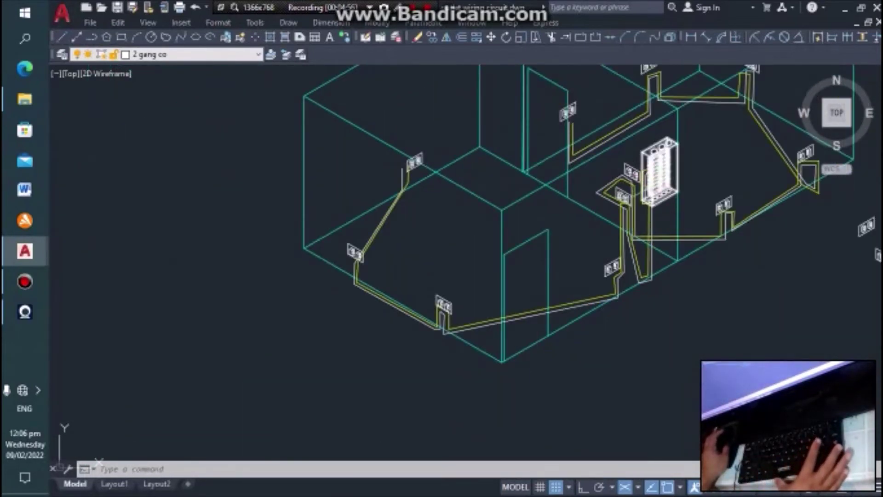
{"action": "scroll", "coordinate": [669, 175], "scroll_direction": "up", "scroll_amount": 3}
{"action": "scroll", "coordinate": [671, 174], "scroll_direction": "up", "scroll_amount": 3}
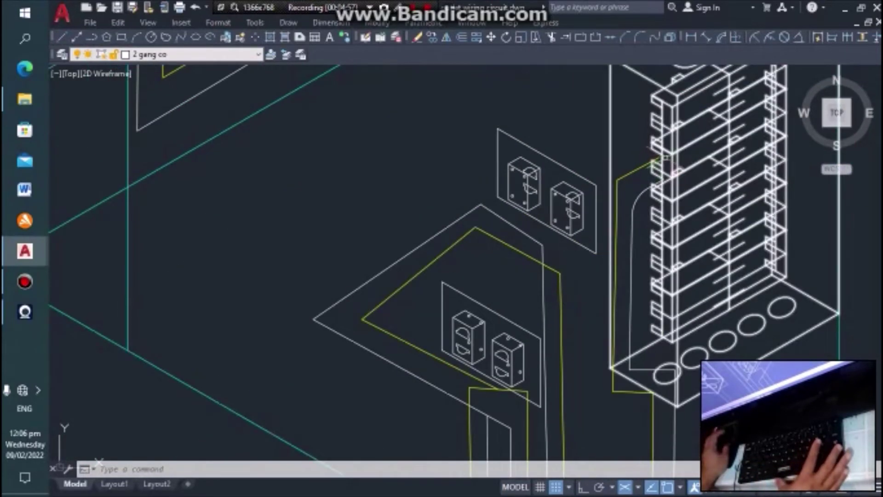
{"action": "scroll", "coordinate": [664, 158], "scroll_direction": "down", "scroll_amount": 2}
{"action": "scroll", "coordinate": [666, 168], "scroll_direction": "down", "scroll_amount": 2}
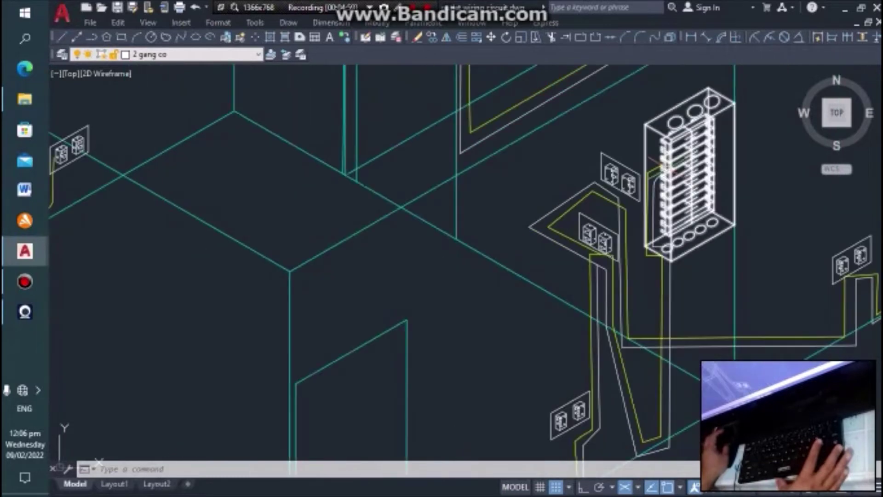
{"action": "scroll", "coordinate": [657, 170], "scroll_direction": "down", "scroll_amount": 2}
{"action": "scroll", "coordinate": [656, 228], "scroll_direction": "up", "scroll_amount": 3}
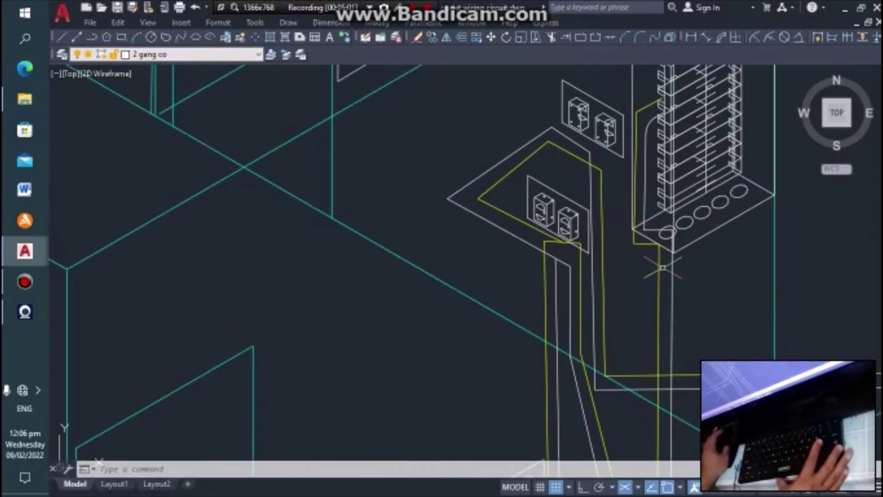
{"action": "scroll", "coordinate": [672, 289], "scroll_direction": "down", "scroll_amount": 3}
{"action": "scroll", "coordinate": [670, 296], "scroll_direction": "up", "scroll_amount": 1}
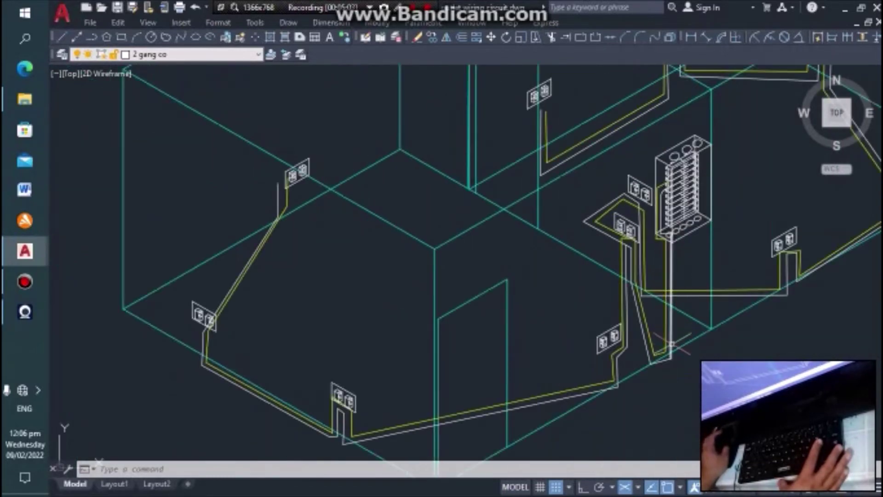
{"action": "scroll", "coordinate": [606, 246], "scroll_direction": "up", "scroll_amount": 3}
{"action": "scroll", "coordinate": [662, 247], "scroll_direction": "up", "scroll_amount": 1}
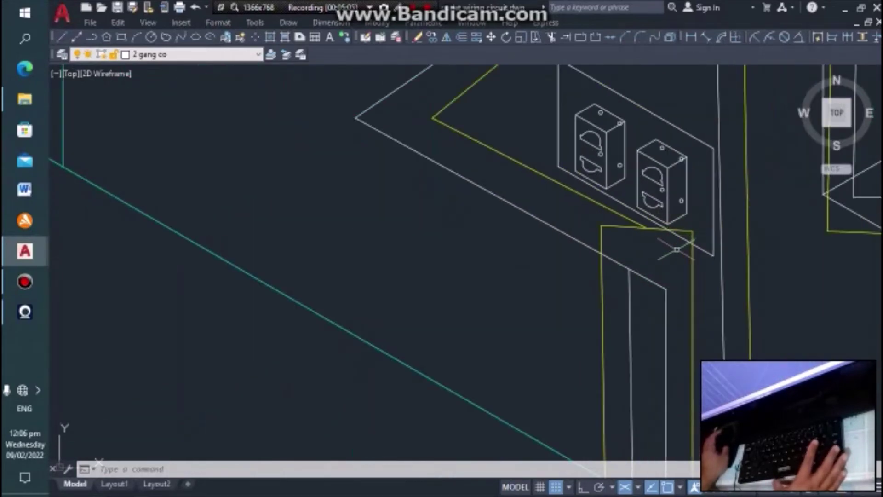
{"action": "scroll", "coordinate": [664, 246], "scroll_direction": "down", "scroll_amount": 2}
{"action": "scroll", "coordinate": [669, 243], "scroll_direction": "down", "scroll_amount": 3}
{"action": "scroll", "coordinate": [674, 240], "scroll_direction": "down", "scroll_amount": 1}
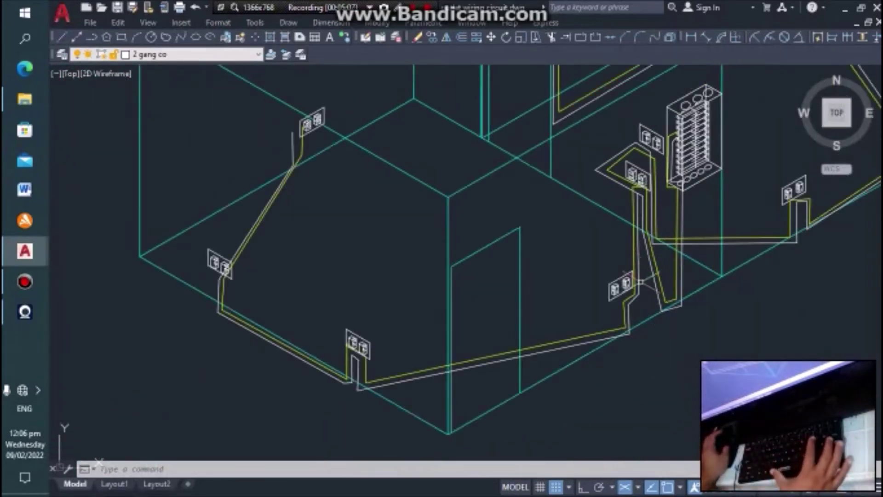
{"action": "scroll", "coordinate": [643, 205], "scroll_direction": "up", "scroll_amount": 3}
{"action": "scroll", "coordinate": [643, 203], "scroll_direction": "up", "scroll_amount": 2}
{"action": "scroll", "coordinate": [642, 203], "scroll_direction": "up", "scroll_amount": 2}
{"action": "scroll", "coordinate": [658, 142], "scroll_direction": "up", "scroll_amount": 2}
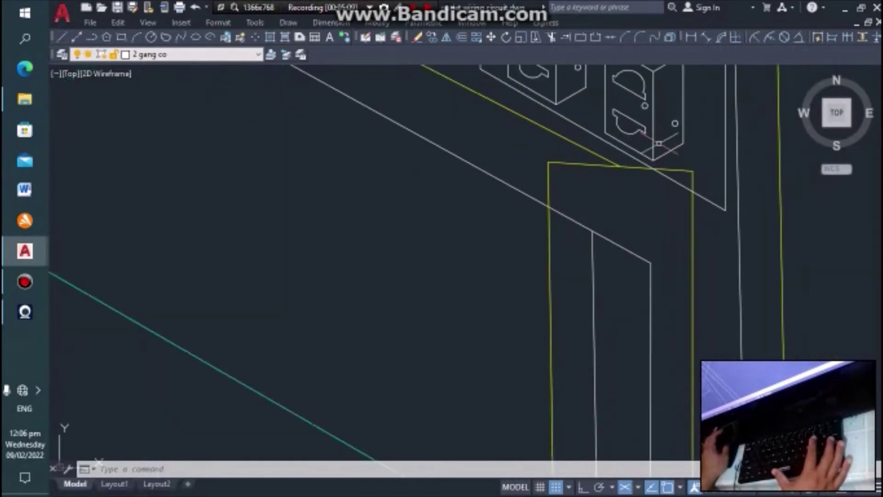
{"action": "scroll", "coordinate": [666, 224], "scroll_direction": "down", "scroll_amount": 3}
{"action": "scroll", "coordinate": [689, 216], "scroll_direction": "down", "scroll_amount": 3}
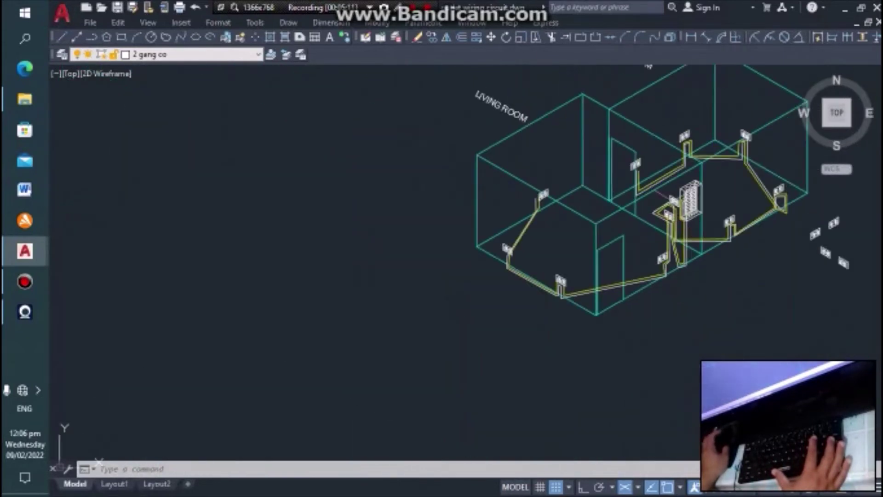
{"action": "scroll", "coordinate": [731, 202], "scroll_direction": "down", "scroll_amount": 2}
{"action": "scroll", "coordinate": [694, 108], "scroll_direction": "up", "scroll_amount": 5}
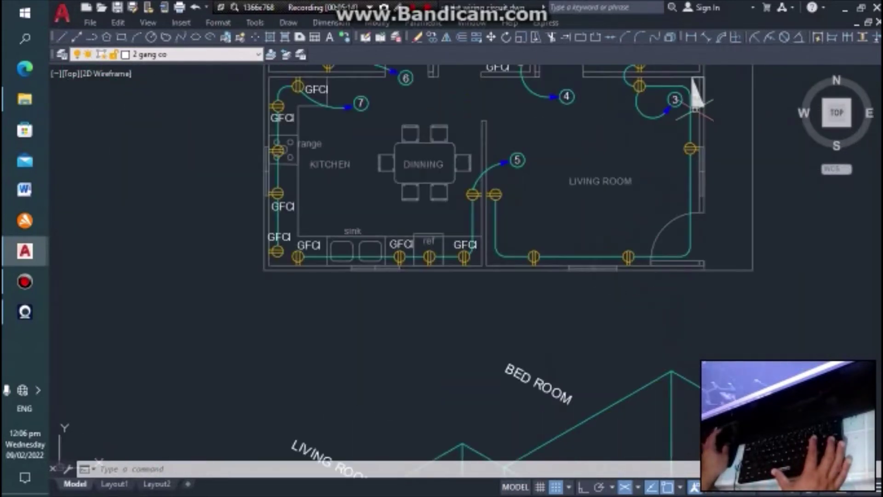
{"action": "scroll", "coordinate": [639, 87], "scroll_direction": "down", "scroll_amount": 3}
{"action": "scroll", "coordinate": [653, 110], "scroll_direction": "down", "scroll_amount": 2}
{"action": "scroll", "coordinate": [648, 156], "scroll_direction": "up", "scroll_amount": 3}
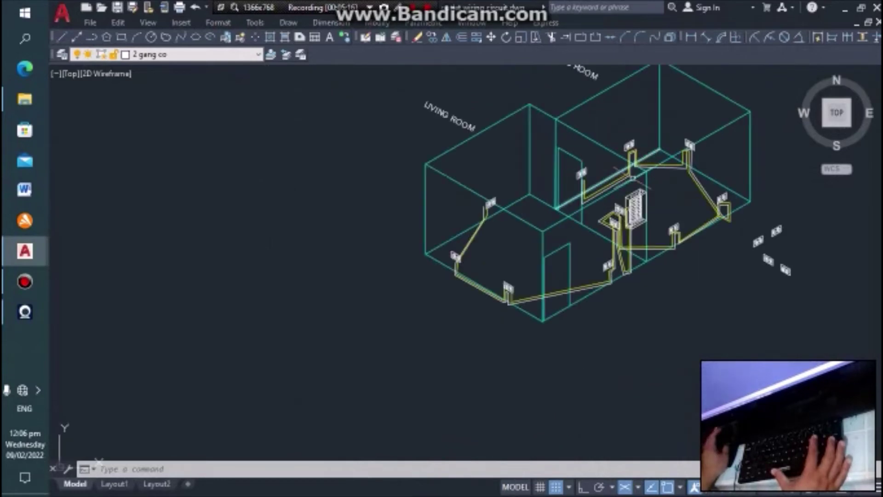
{"action": "scroll", "coordinate": [598, 239], "scroll_direction": "up", "scroll_amount": 2}
{"action": "scroll", "coordinate": [593, 252], "scroll_direction": "up", "scroll_amount": 3}
{"action": "scroll", "coordinate": [638, 236], "scroll_direction": "down", "scroll_amount": 2}
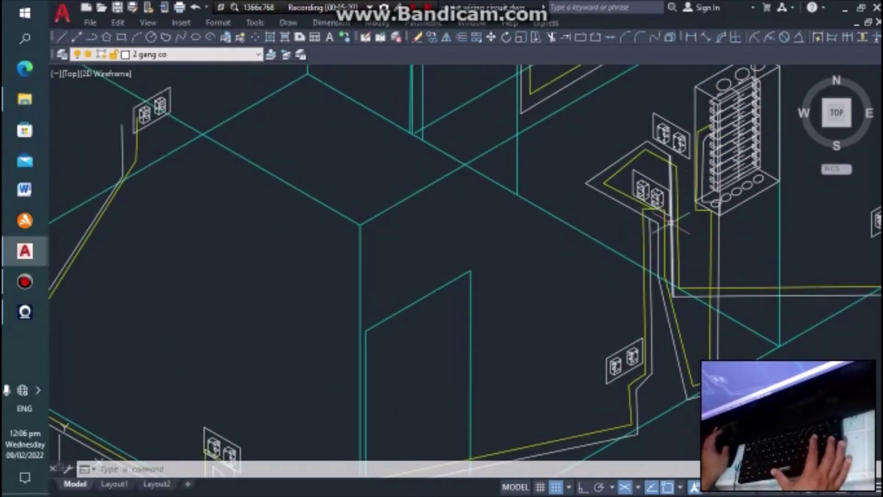
{"action": "scroll", "coordinate": [641, 216], "scroll_direction": "down", "scroll_amount": 4}
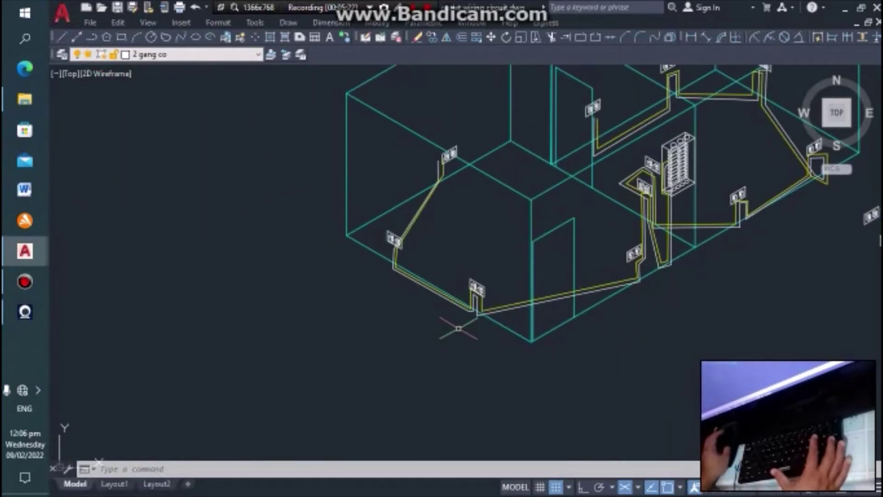
{"action": "scroll", "coordinate": [440, 171], "scroll_direction": "up", "scroll_amount": 4}
{"action": "scroll", "coordinate": [434, 172], "scroll_direction": "down", "scroll_amount": 2}
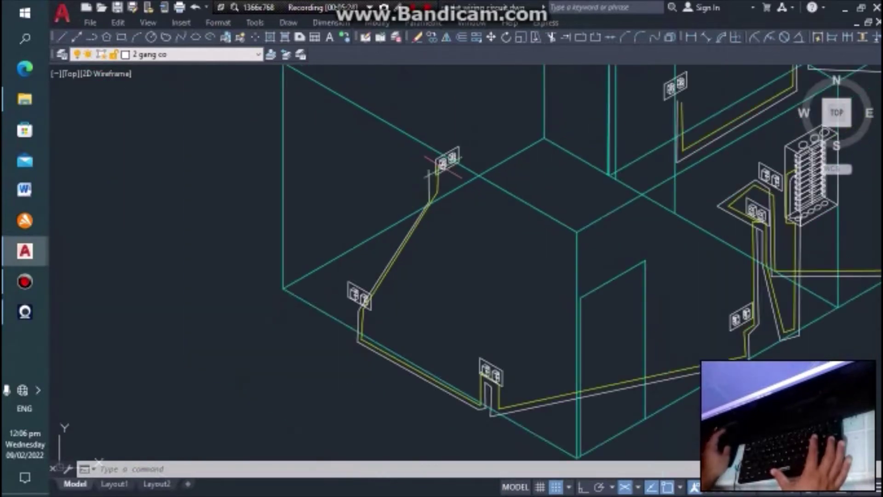
{"action": "scroll", "coordinate": [406, 240], "scroll_direction": "down", "scroll_amount": 2}
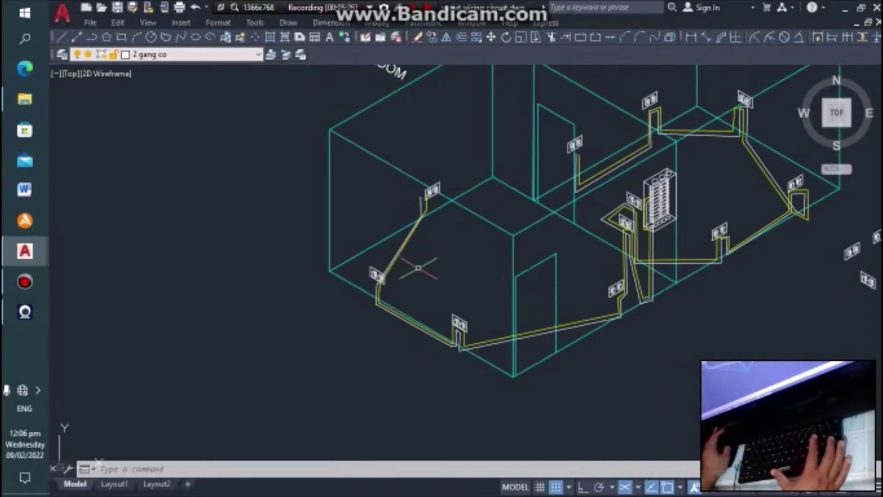
{"action": "scroll", "coordinate": [418, 267], "scroll_direction": "down", "scroll_amount": 4}
{"action": "scroll", "coordinate": [610, 205], "scroll_direction": "up", "scroll_amount": 2}
{"action": "scroll", "coordinate": [511, 292], "scroll_direction": "up", "scroll_amount": 5}
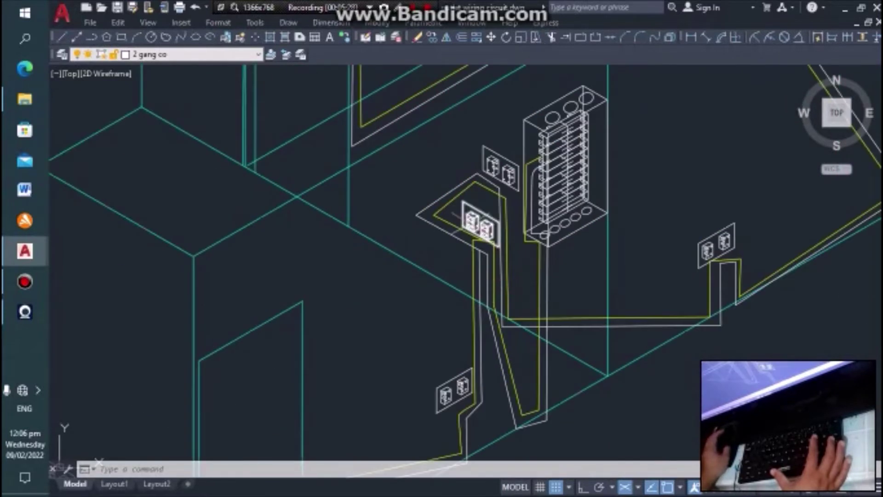
{"action": "scroll", "coordinate": [533, 237], "scroll_direction": "down", "scroll_amount": 2}
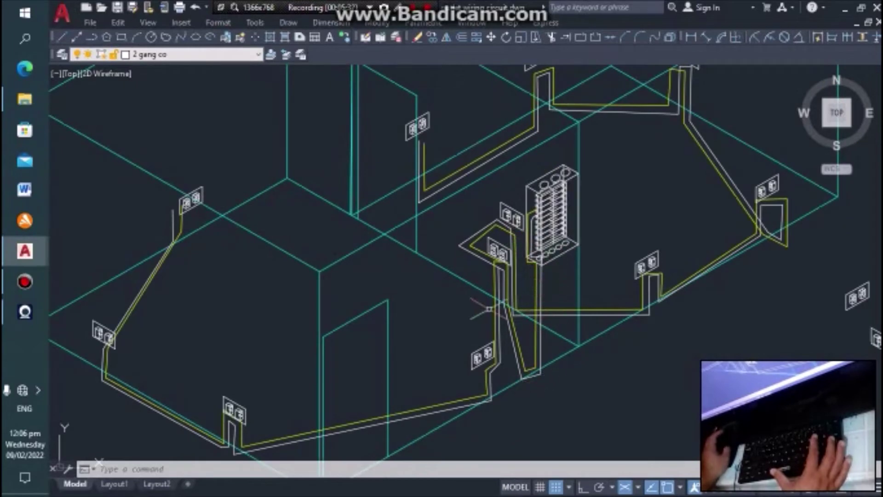
{"action": "scroll", "coordinate": [488, 309], "scroll_direction": "down", "scroll_amount": 2}
{"action": "scroll", "coordinate": [505, 294], "scroll_direction": "up", "scroll_amount": 2}
{"action": "scroll", "coordinate": [519, 280], "scroll_direction": "down", "scroll_amount": 2}
{"action": "scroll", "coordinate": [537, 270], "scroll_direction": "up", "scroll_amount": 5}
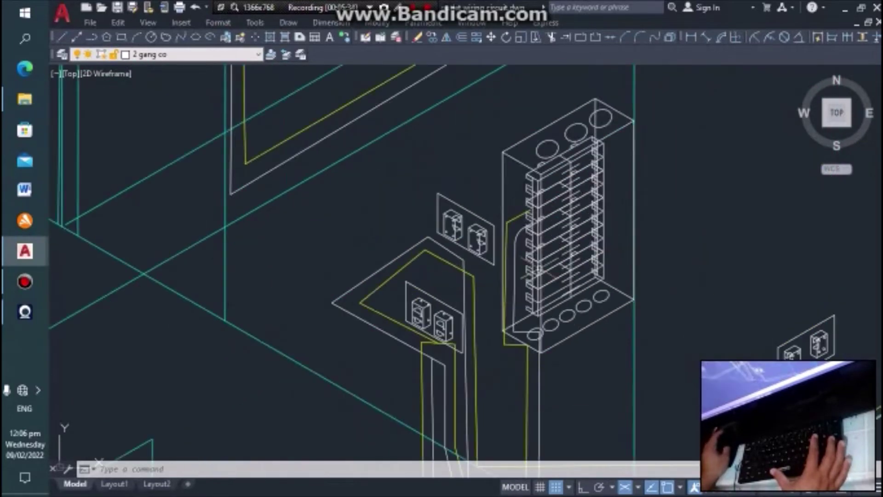
{"action": "scroll", "coordinate": [524, 221], "scroll_direction": "down", "scroll_amount": 4}
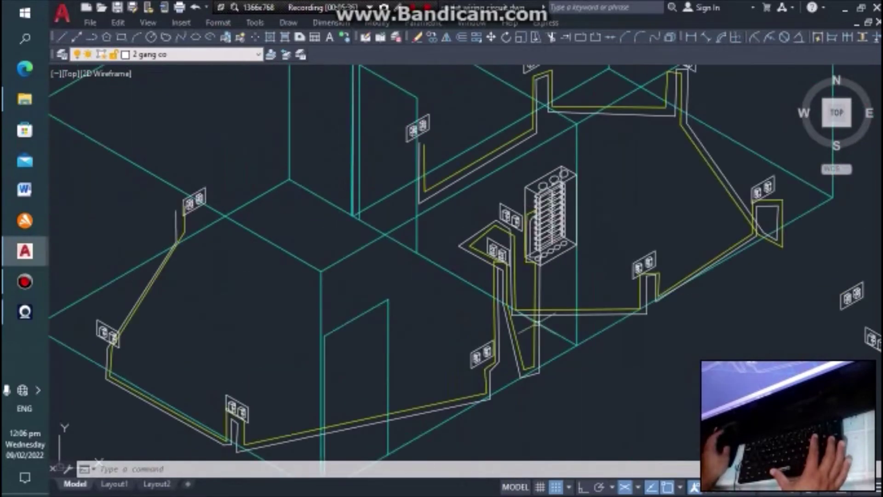
{"action": "scroll", "coordinate": [521, 339], "scroll_direction": "down", "scroll_amount": 4}
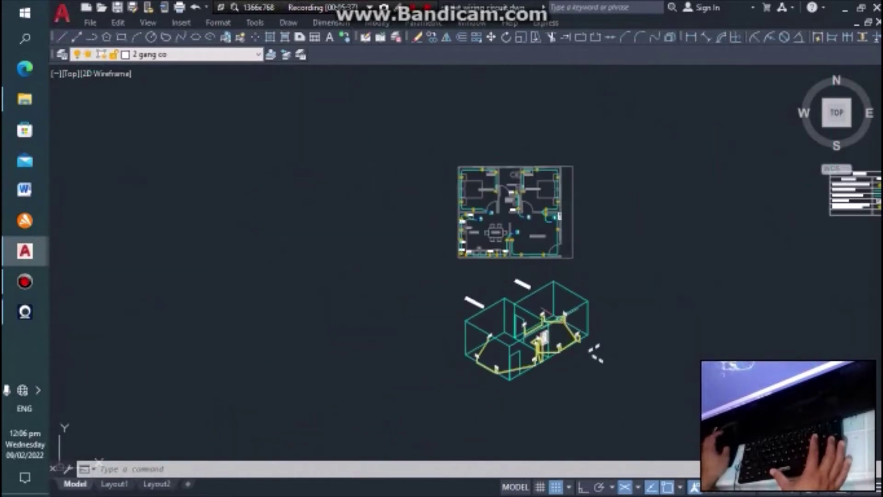
{"action": "scroll", "coordinate": [551, 223], "scroll_direction": "up", "scroll_amount": 5}
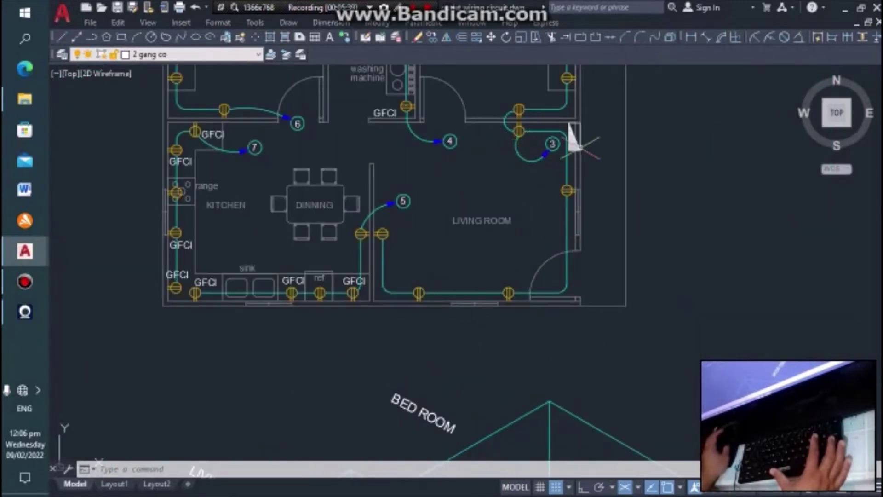
{"action": "scroll", "coordinate": [616, 299], "scroll_direction": "down", "scroll_amount": 5}
{"action": "scroll", "coordinate": [644, 322], "scroll_direction": "up", "scroll_amount": 1}
{"action": "scroll", "coordinate": [575, 364], "scroll_direction": "up", "scroll_amount": 3}
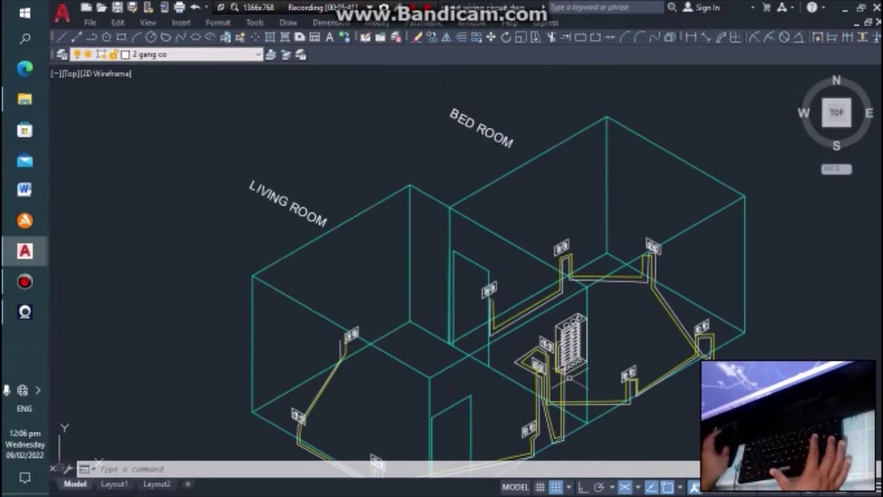
{"action": "scroll", "coordinate": [557, 379], "scroll_direction": "up", "scroll_amount": 3}
{"action": "scroll", "coordinate": [607, 366], "scroll_direction": "down", "scroll_amount": 6}
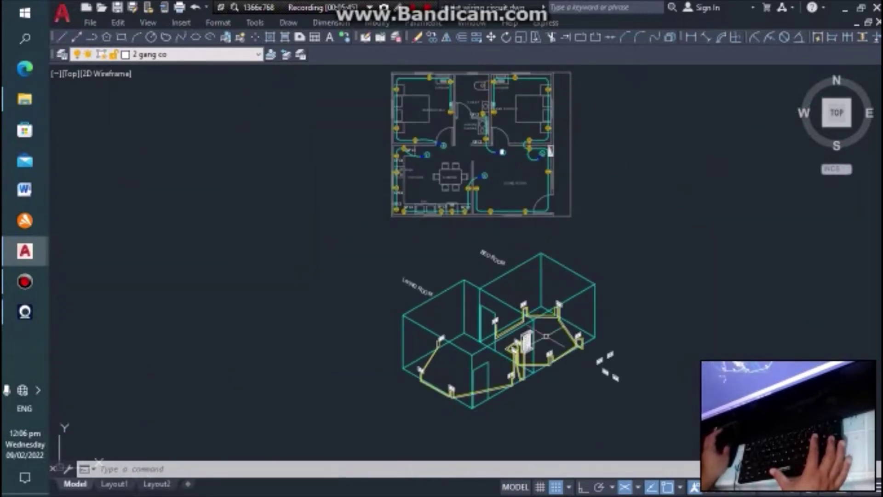
{"action": "scroll", "coordinate": [546, 335], "scroll_direction": "up", "scroll_amount": 5}
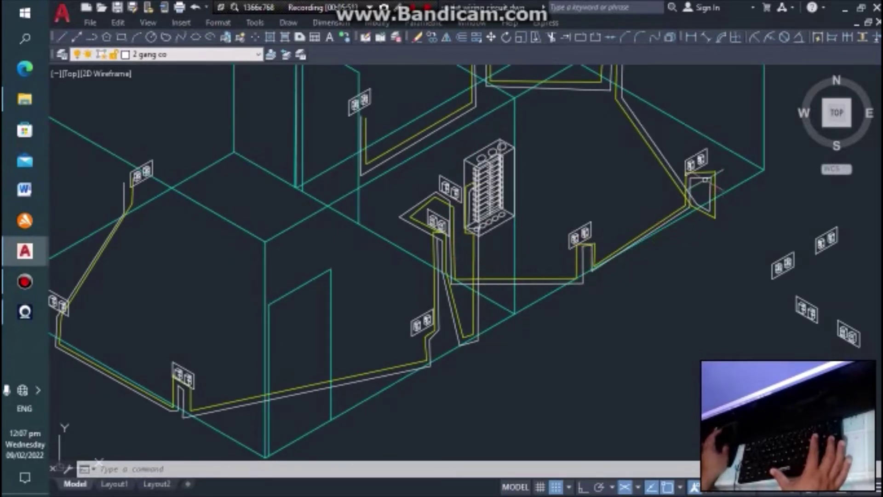
{"action": "scroll", "coordinate": [718, 221], "scroll_direction": "down", "scroll_amount": 4}
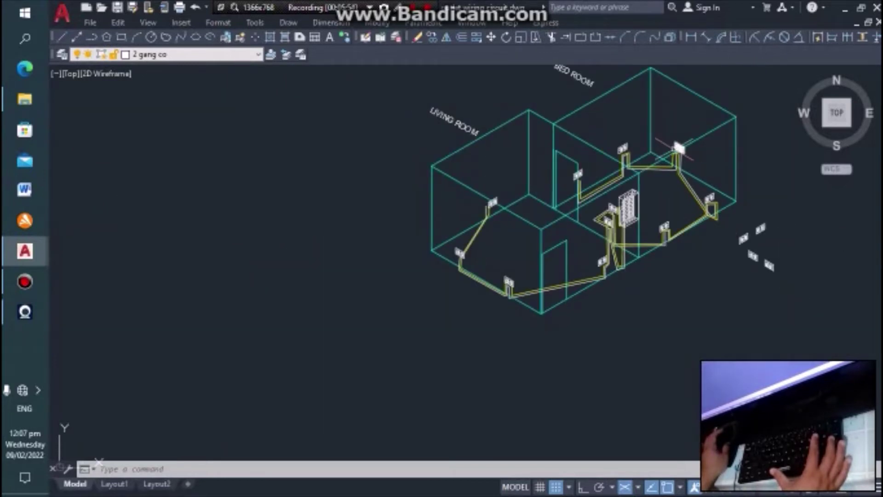
{"action": "scroll", "coordinate": [576, 197], "scroll_direction": "up", "scroll_amount": 5}
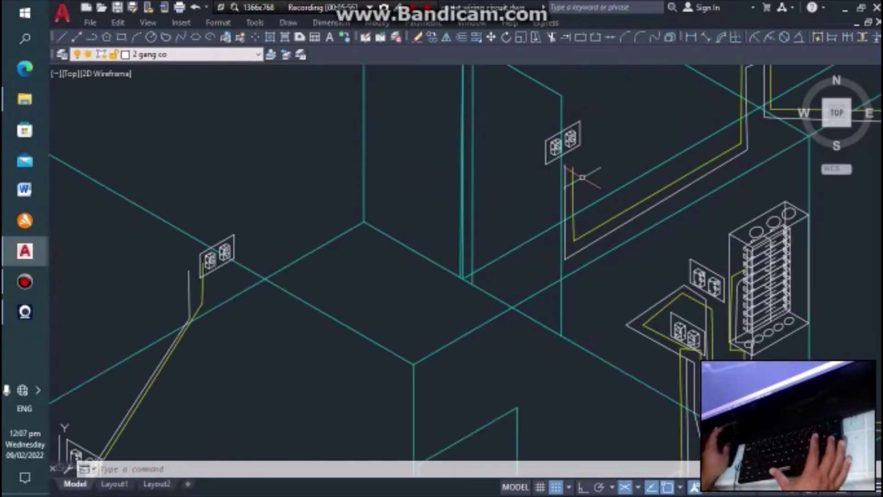
{"action": "scroll", "coordinate": [567, 148], "scroll_direction": "down", "scroll_amount": 4}
{"action": "scroll", "coordinate": [643, 230], "scroll_direction": "up", "scroll_amount": 3}
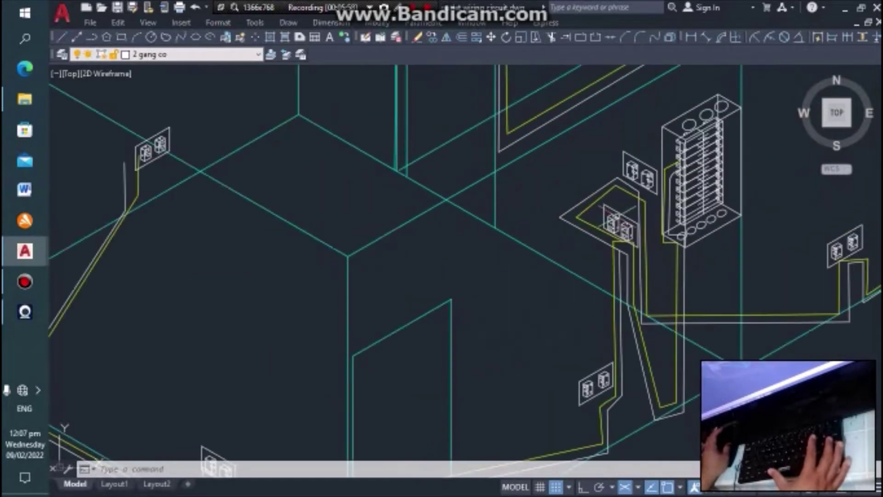
{"action": "scroll", "coordinate": [645, 231], "scroll_direction": "up", "scroll_amount": 2}
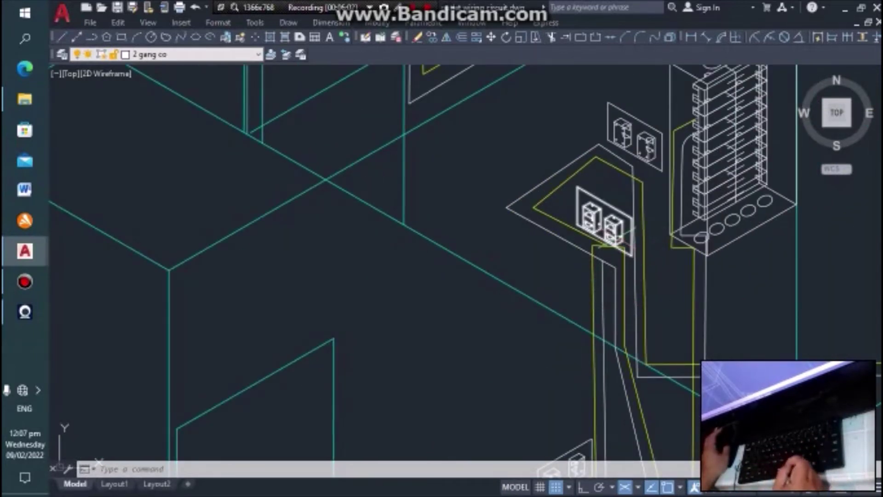
{"action": "scroll", "coordinate": [644, 259], "scroll_direction": "up", "scroll_amount": 3}
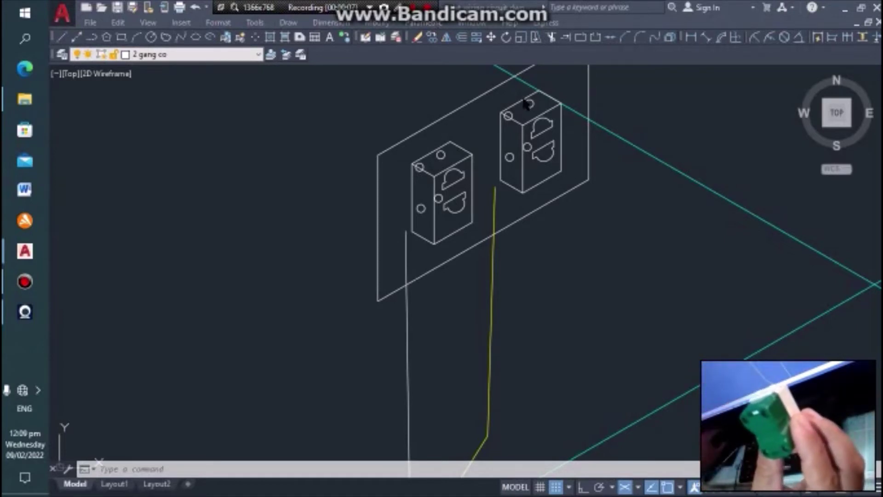
Zoom in on the left outlet box's lower terminal hole.
{"action": "scroll", "coordinate": [442, 168], "scroll_direction": "up", "scroll_amount": 2}
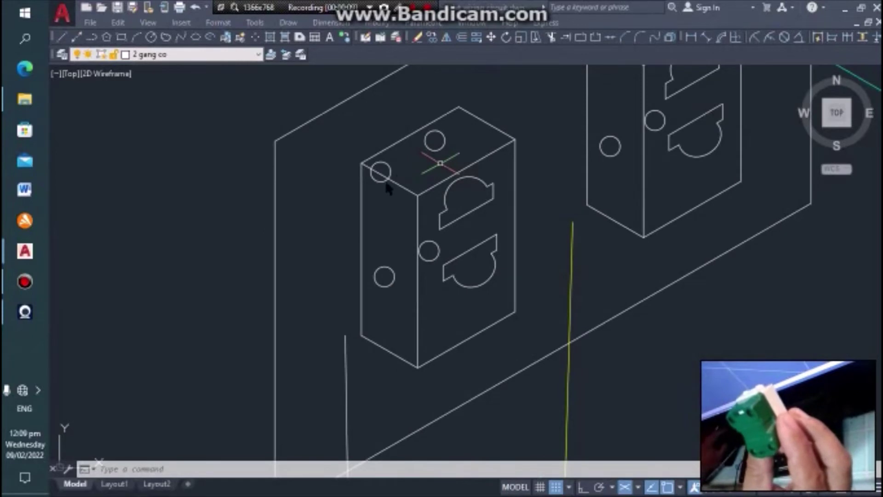
{"action": "scroll", "coordinate": [387, 189], "scroll_direction": "down", "scroll_amount": 2}
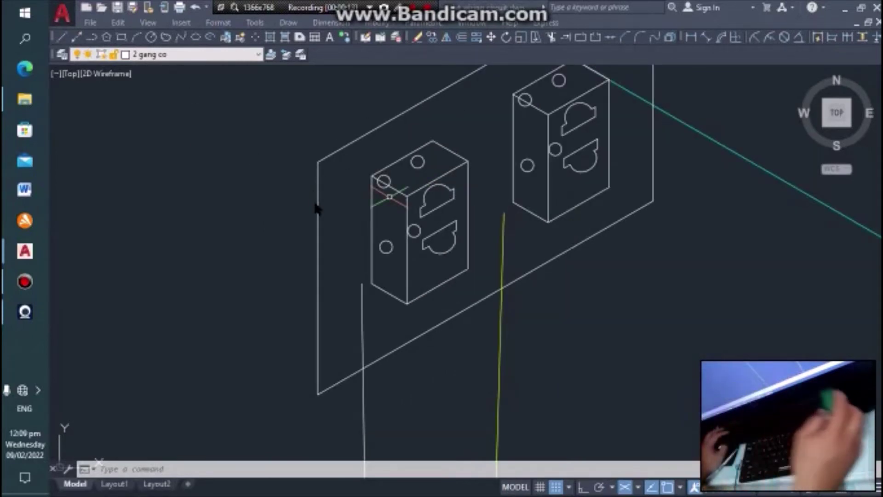
{"action": "left_click", "coordinate": [374, 324]}
{"action": "scroll", "coordinate": [414, 285], "scroll_direction": "down", "scroll_amount": 2}
{"action": "scroll", "coordinate": [451, 281], "scroll_direction": "down", "scroll_amount": 2}
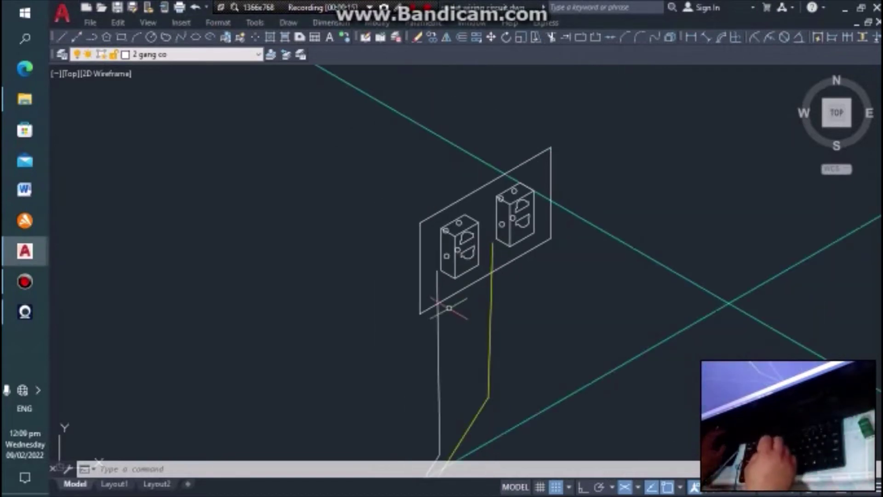
{"action": "scroll", "coordinate": [439, 271], "scroll_direction": "up", "scroll_amount": 2}
{"action": "scroll", "coordinate": [440, 267], "scroll_direction": "up", "scroll_amount": 2}
{"action": "scroll", "coordinate": [441, 268], "scroll_direction": "up", "scroll_amount": 1}
{"action": "scroll", "coordinate": [437, 276], "scroll_direction": "down", "scroll_amount": 3}
{"action": "type", "text": "M"}
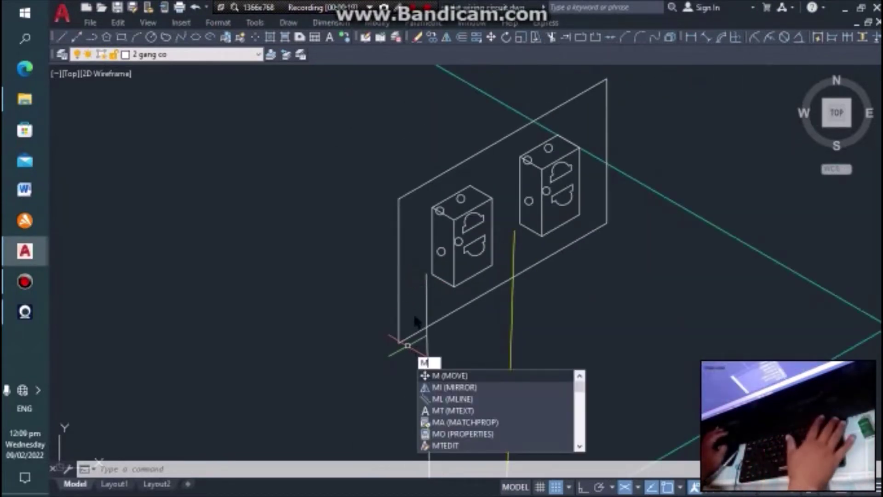
{"action": "key", "text": "Return"}
{"action": "key", "text": "Escape"}
{"action": "scroll", "coordinate": [428, 265], "scroll_direction": "up", "scroll_amount": 2}
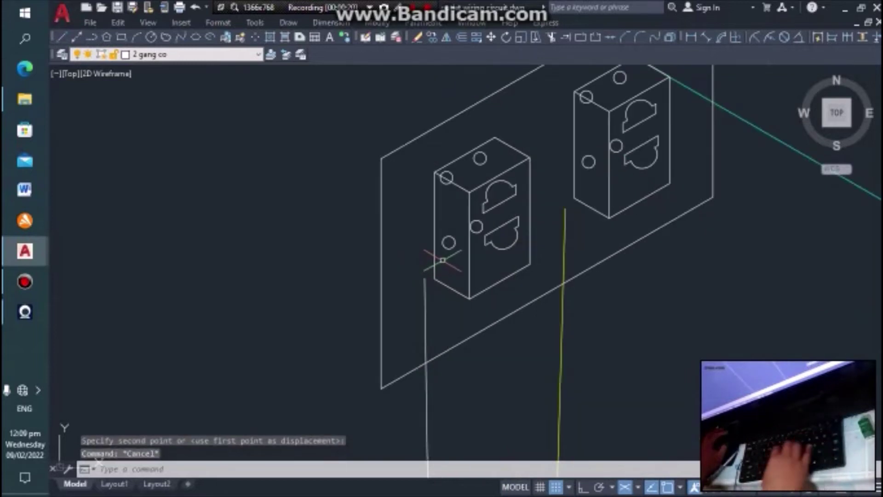
Draw a short horizontal line left from the lower terminal hole.
{"action": "type", "text": "l"}
{"action": "key", "text": "Return"}
{"action": "scroll", "coordinate": [453, 255], "scroll_direction": "up", "scroll_amount": 2}
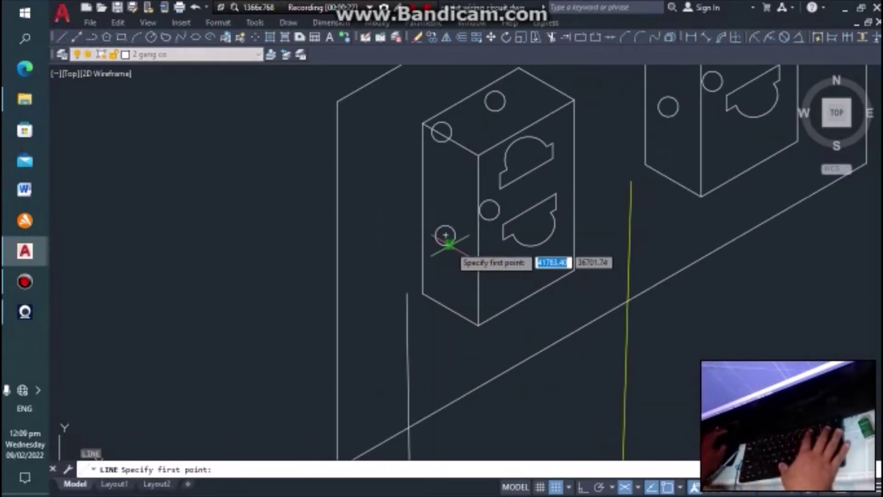
{"action": "left_click", "coordinate": [445, 235]}
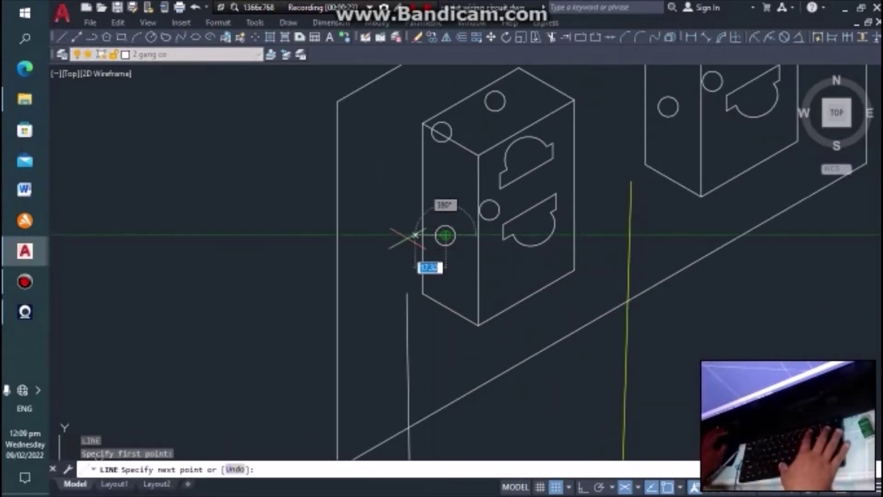
{"action": "left_click", "coordinate": [384, 235]}
{"action": "key", "text": "Escape"}
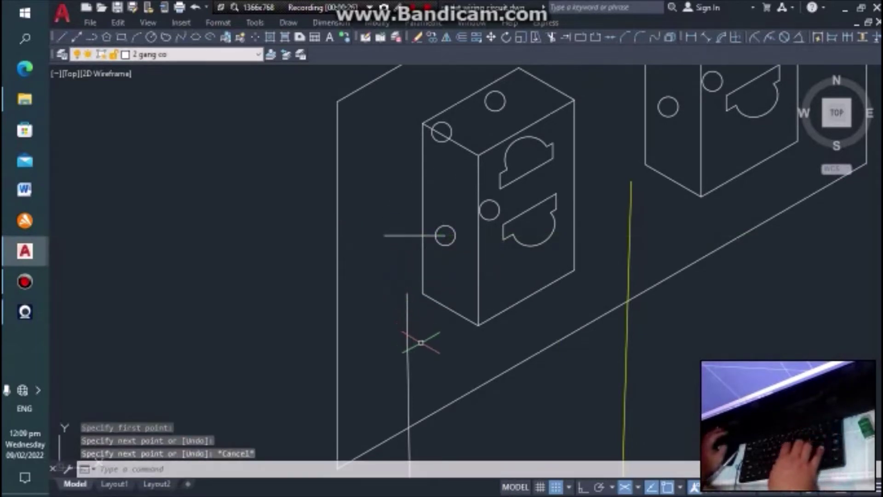
Fillet the new horizontal line with the vertical white wire into a sharp corner.
{"action": "type", "text": "f"}
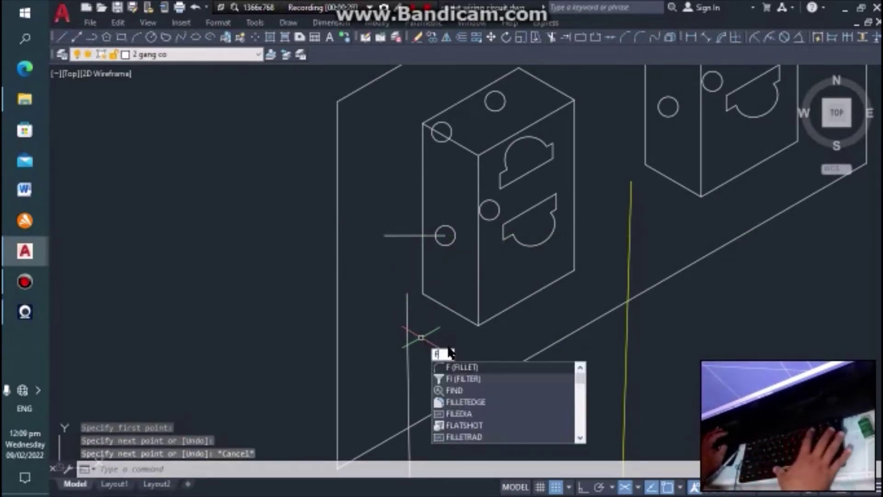
{"action": "key", "text": "Return"}
{"action": "left_click", "coordinate": [428, 235]}
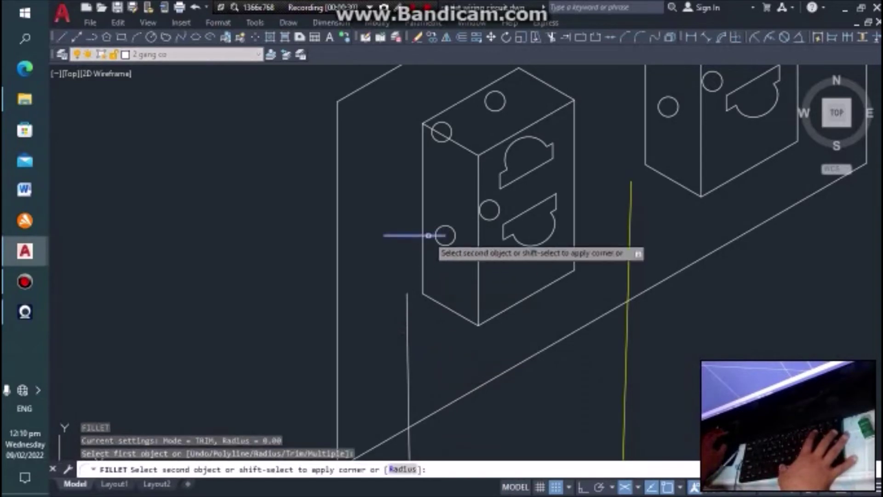
{"action": "left_click", "coordinate": [406, 304]}
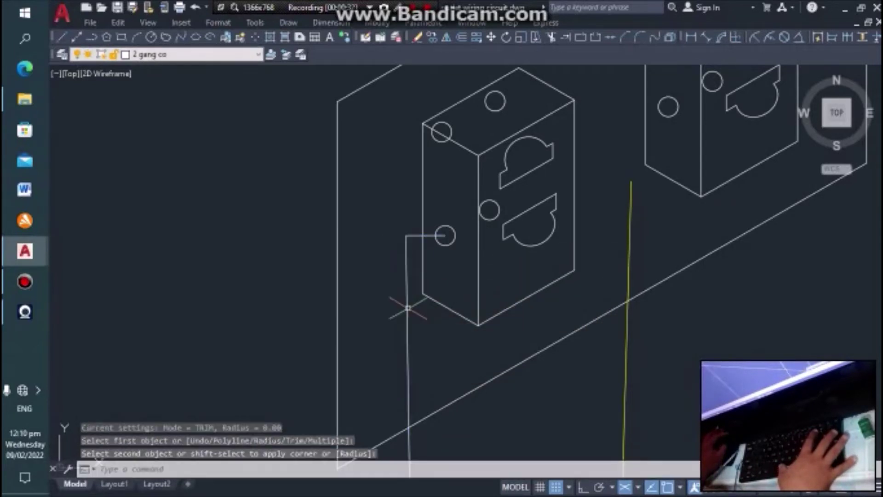
{"action": "scroll", "coordinate": [486, 212], "scroll_direction": "down", "scroll_amount": 5}
{"action": "scroll", "coordinate": [520, 272], "scroll_direction": "up", "scroll_amount": 2}
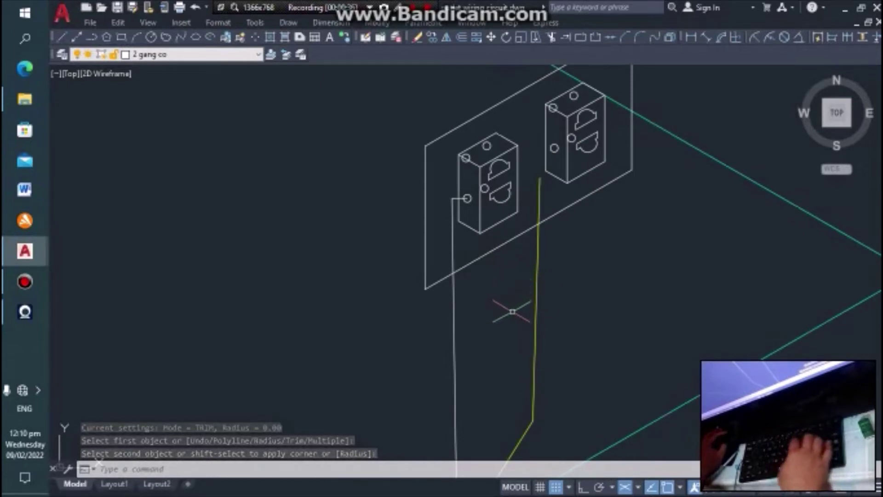
Move the yellow wire left of the white wire, using its top endpoint as base.
{"action": "key", "text": "Escape"}
{"action": "type", "text": "m"}
{"action": "key", "text": "Return"}
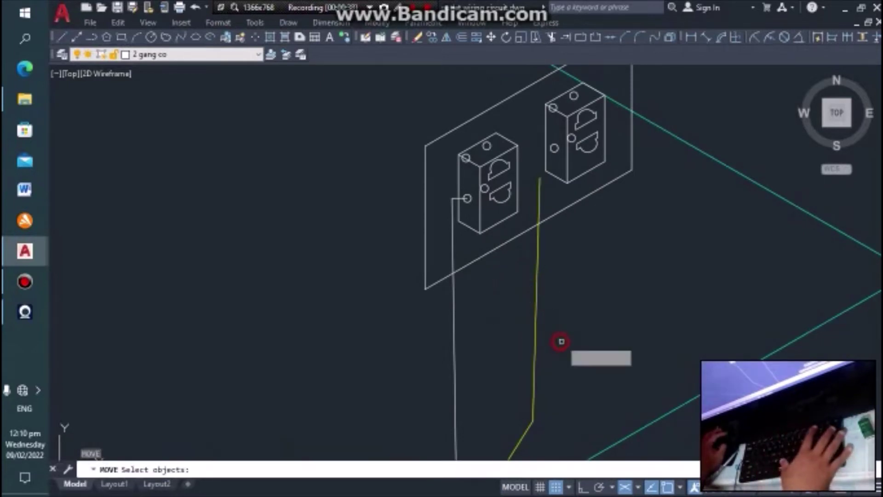
{"action": "left_click", "coordinate": [540, 270]}
{"action": "scroll", "coordinate": [540, 275], "scroll_direction": "down", "scroll_amount": 3}
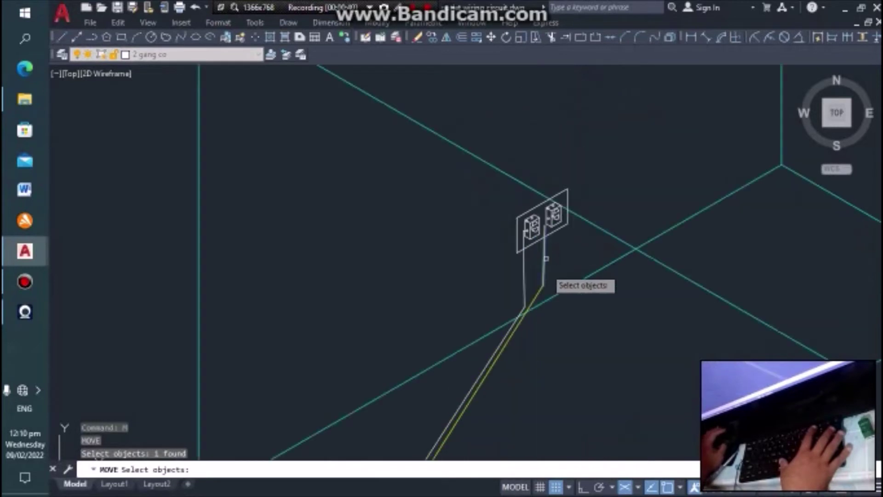
{"action": "key", "text": "Return"}
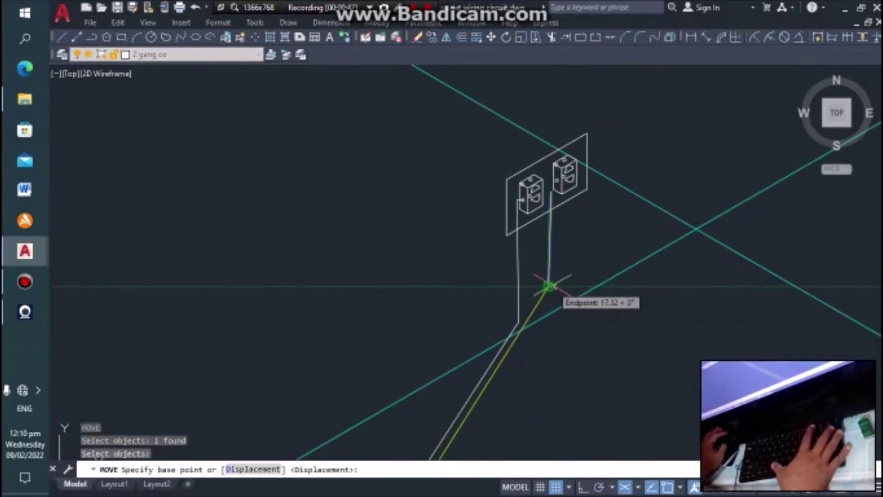
{"action": "scroll", "coordinate": [549, 193], "scroll_direction": "up", "scroll_amount": 5}
{"action": "left_click", "coordinate": [555, 203]}
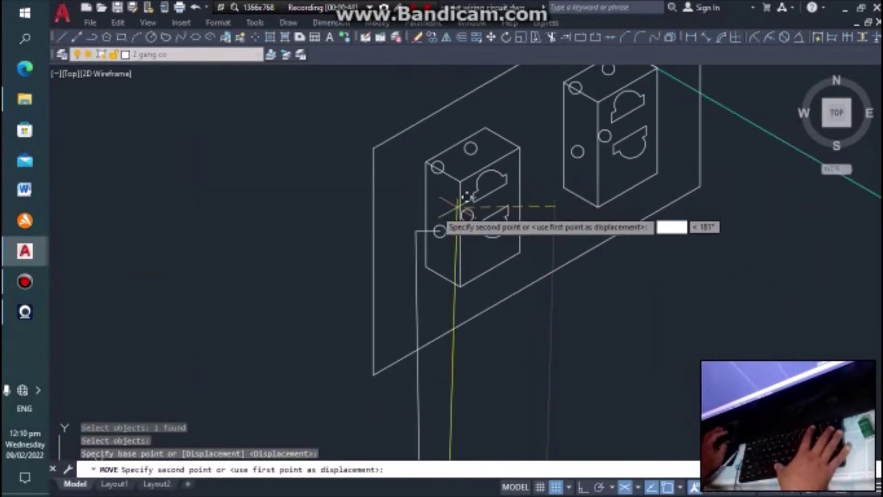
{"action": "key", "text": "Escape"}
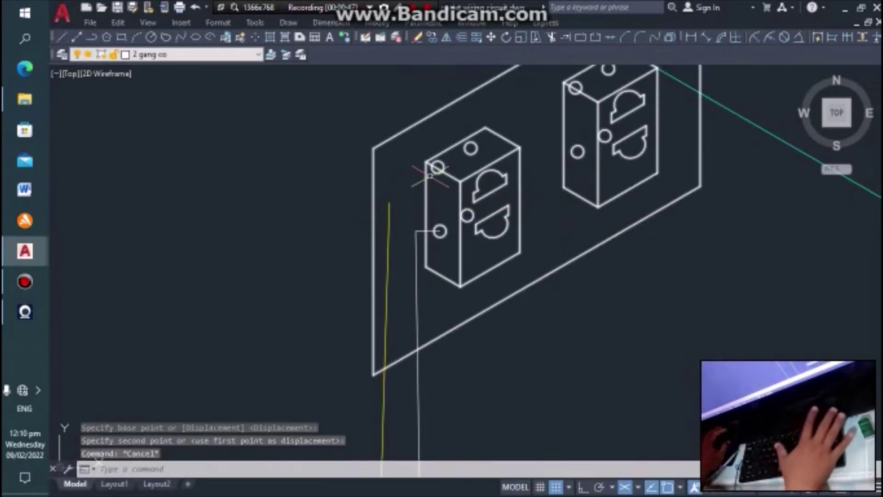
{"action": "scroll", "coordinate": [439, 164], "scroll_direction": "up", "scroll_amount": 3}
Draw a line from the left outlet's upper terminal to the yellow wire.
{"action": "type", "text": "L"}
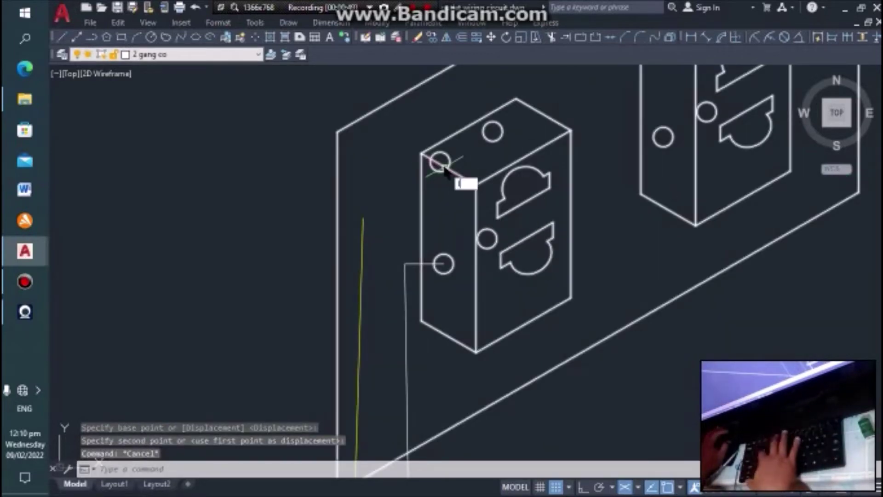
{"action": "key", "text": "Return"}
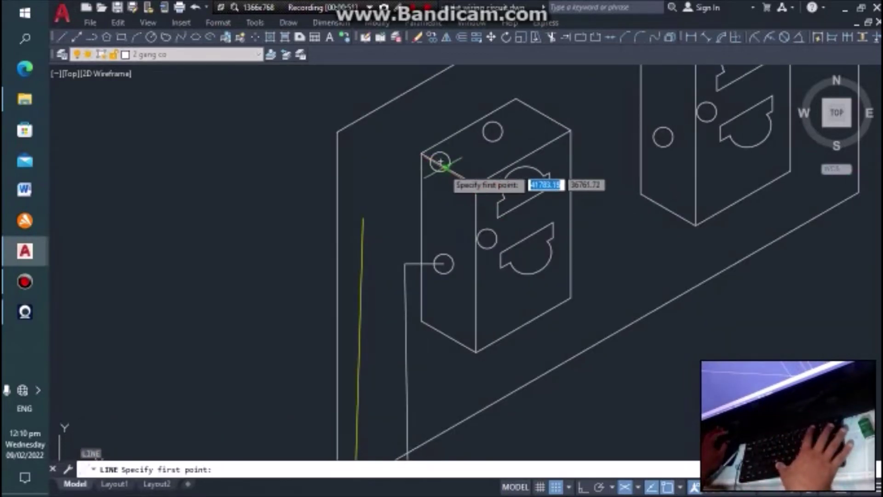
{"action": "left_click", "coordinate": [440, 162]}
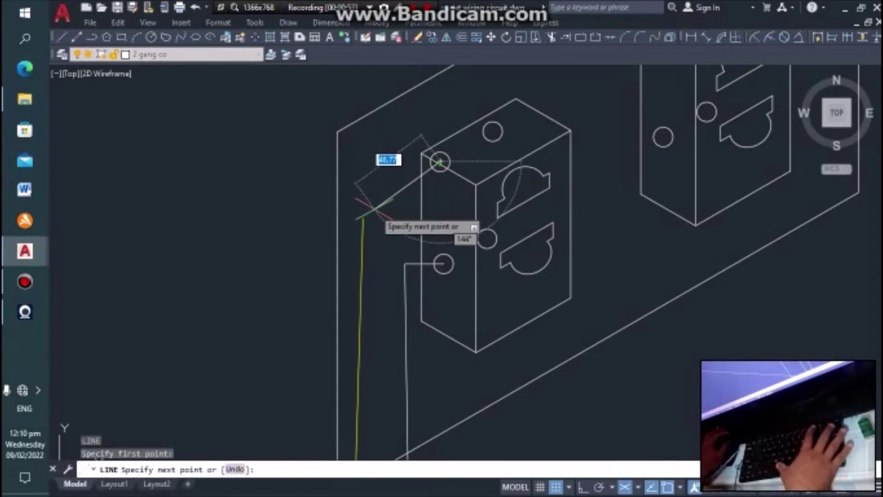
{"action": "left_click", "coordinate": [363, 218]}
Draw a yellow arc on layer wire a between the two outlets' top terminals.
{"action": "key", "text": "Escape"}
{"action": "scroll", "coordinate": [399, 136], "scroll_direction": "down", "scroll_amount": 4}
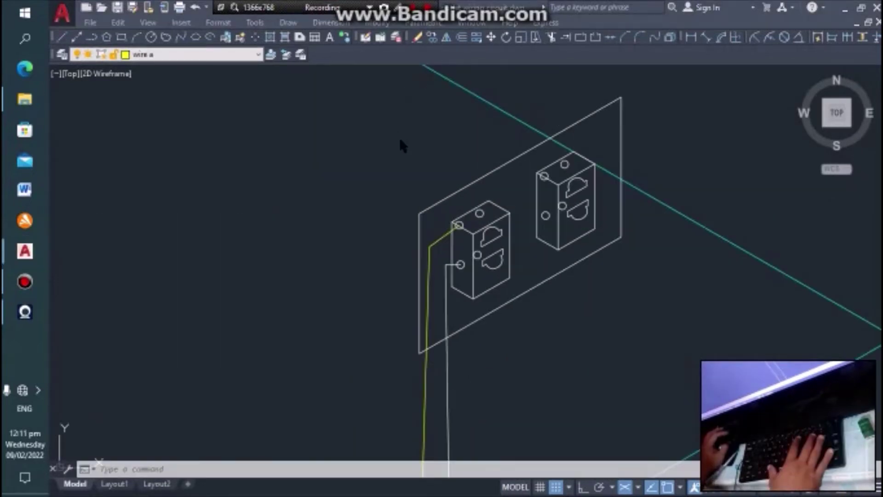
{"action": "scroll", "coordinate": [475, 207], "scroll_direction": "up", "scroll_amount": 4}
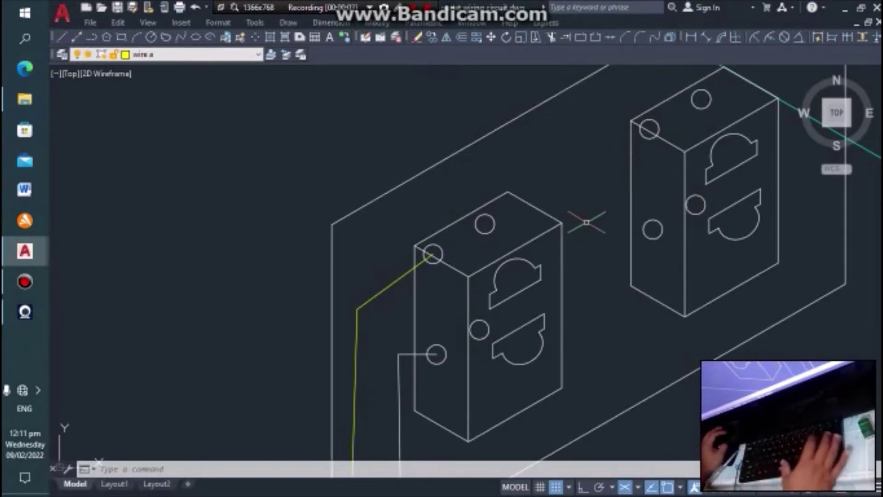
{"action": "type", "text": "a"}
{"action": "key", "text": "Return"}
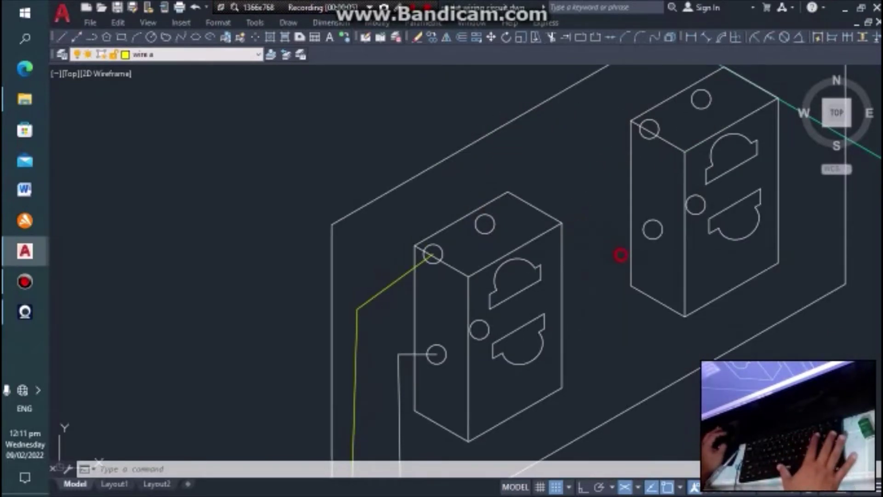
{"action": "left_click", "coordinate": [485, 224]}
{"action": "left_click", "coordinate": [506, 150]}
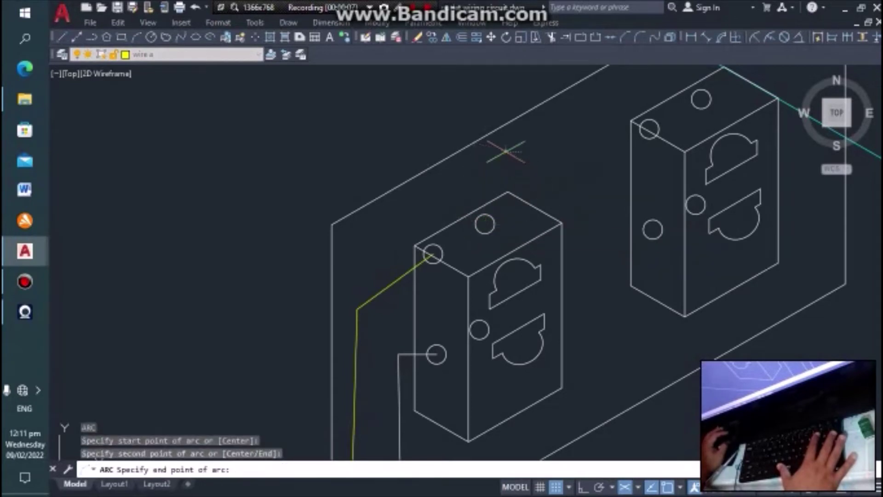
{"action": "left_click", "coordinate": [649, 129]}
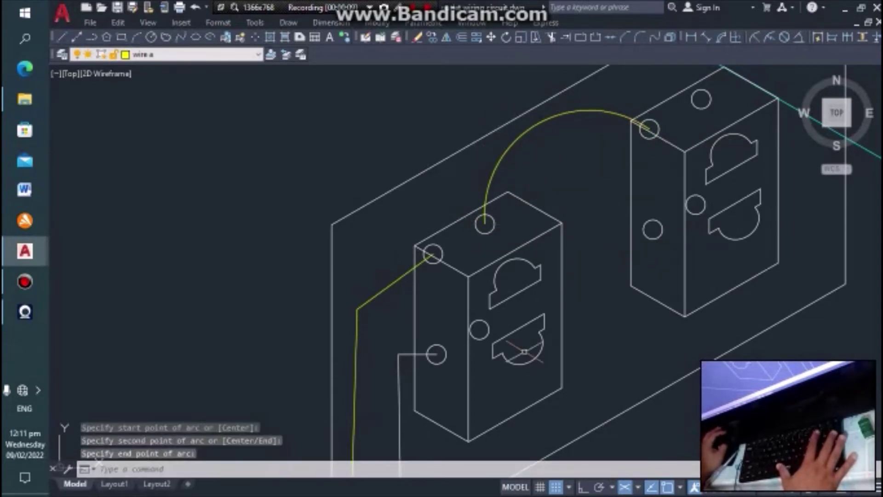
{"action": "scroll", "coordinate": [479, 321], "scroll_direction": "down", "scroll_amount": 3}
{"action": "key", "text": "Return"}
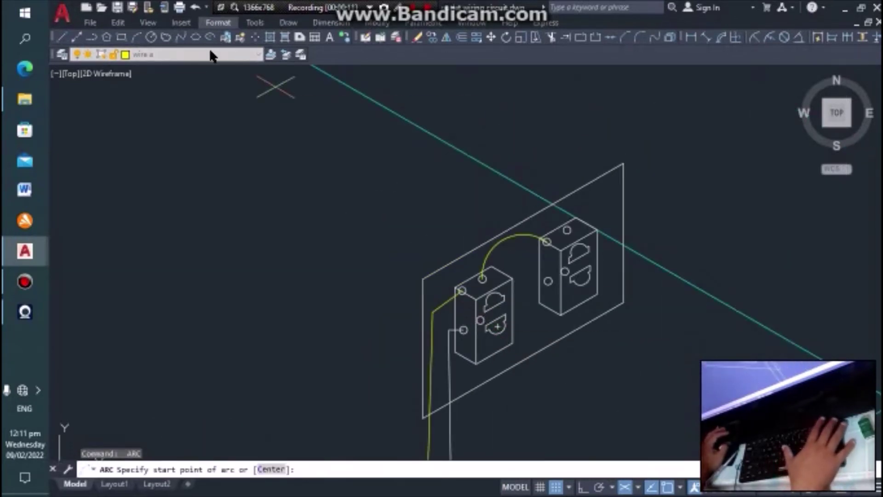
Make wire N the current layer and arc between the outlets' side terminals.
{"action": "left_click", "coordinate": [211, 55]}
{"action": "left_click", "coordinate": [163, 366]}
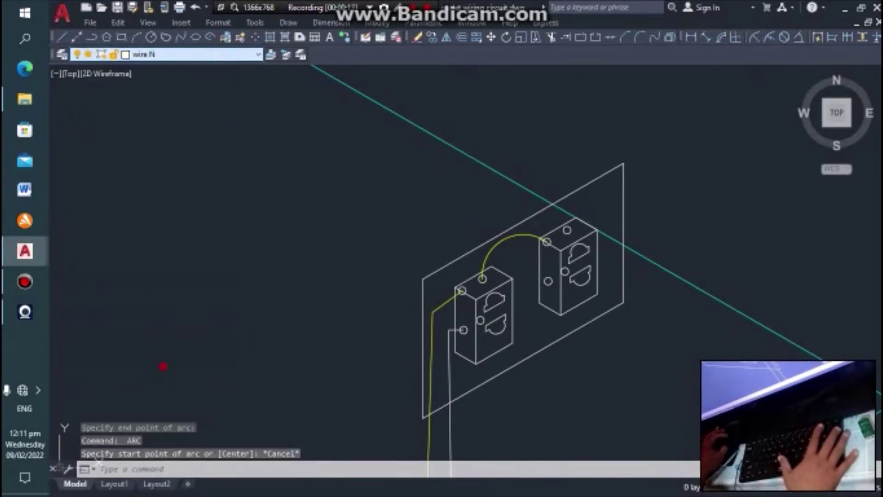
{"action": "scroll", "coordinate": [473, 352], "scroll_direction": "up", "scroll_amount": 2}
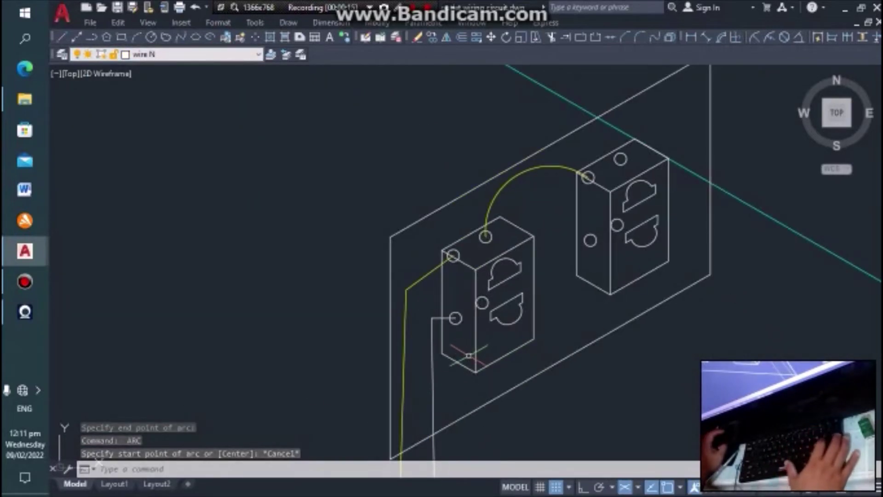
{"action": "type", "text": "a"}
{"action": "key", "text": "Return"}
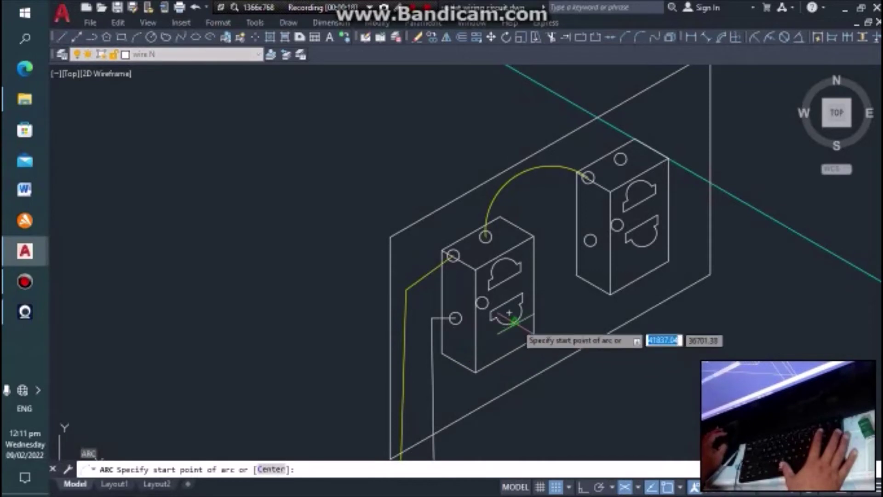
{"action": "left_click", "coordinate": [482, 296]}
{"action": "left_click", "coordinate": [514, 263]}
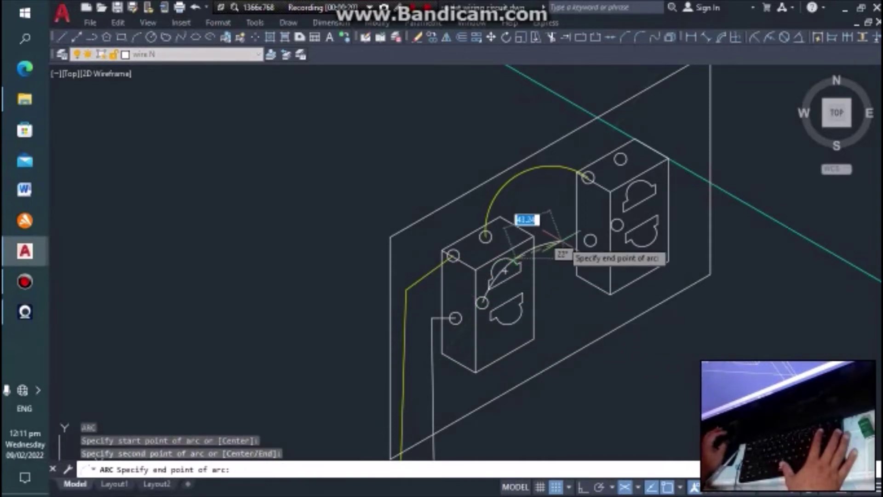
{"action": "left_click", "coordinate": [590, 240]}
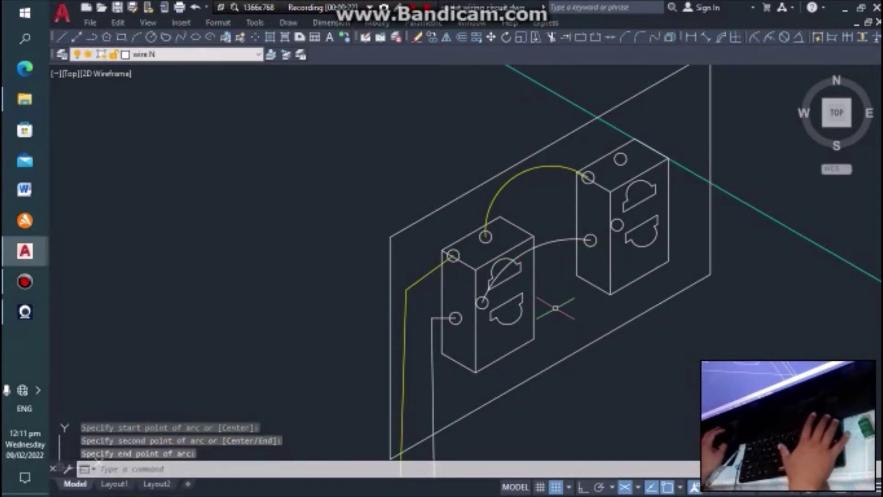
{"action": "key", "text": "Escape"}
{"action": "scroll", "coordinate": [515, 189], "scroll_direction": "down", "scroll_amount": 6}
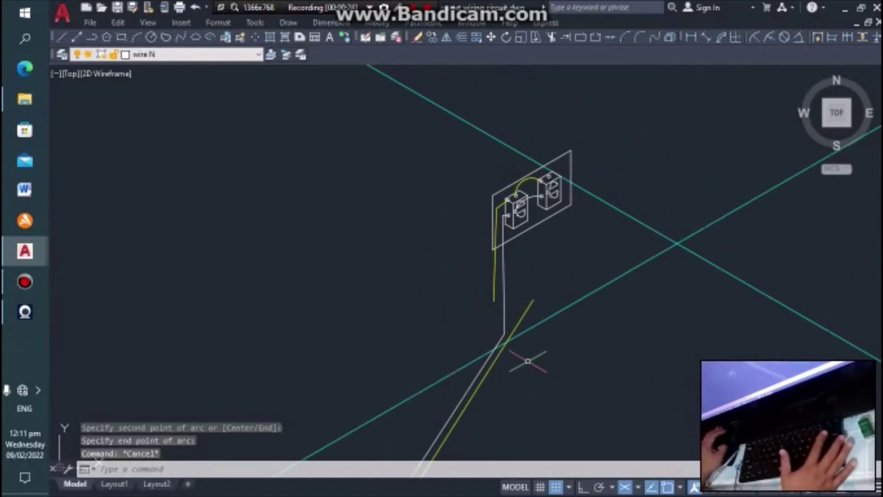
{"action": "scroll", "coordinate": [529, 345], "scroll_direction": "up", "scroll_amount": 2}
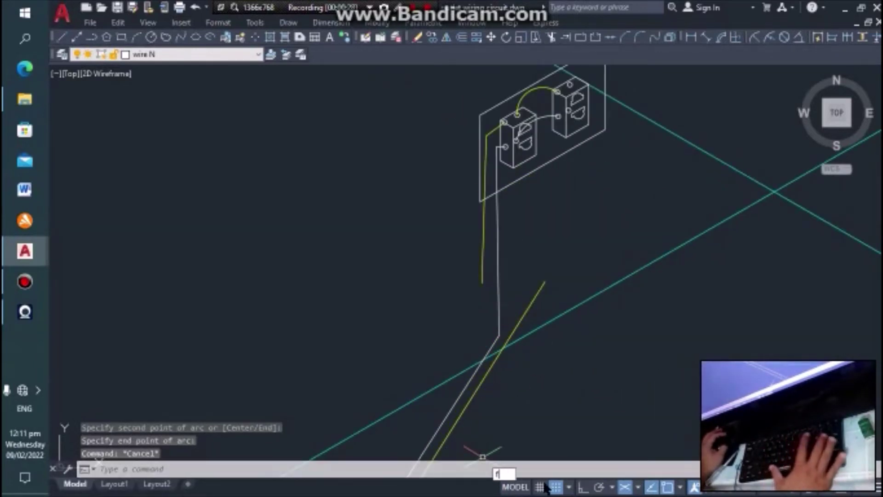
Start a fillet on the diagonal yellow wire, then cancel it.
{"action": "type", "text": "f"}
{"action": "key", "text": "Return"}
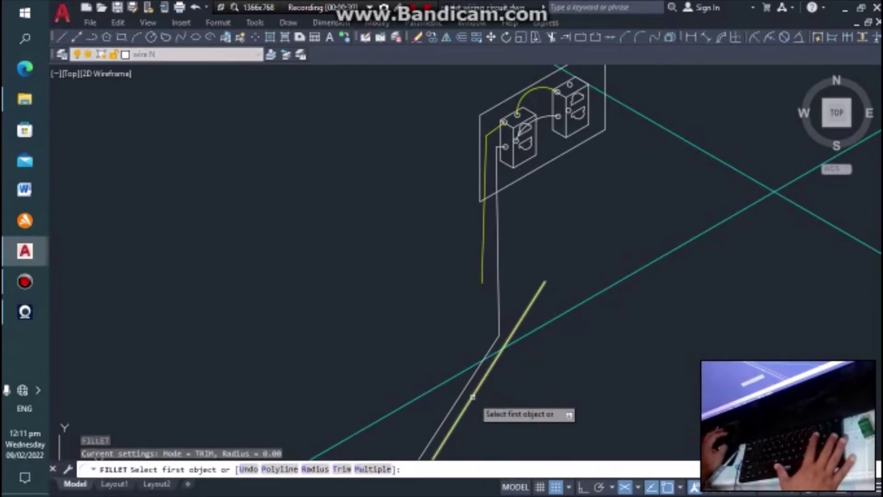
{"action": "left_click", "coordinate": [476, 385]}
{"action": "scroll", "coordinate": [483, 324], "scroll_direction": "down", "scroll_amount": 1}
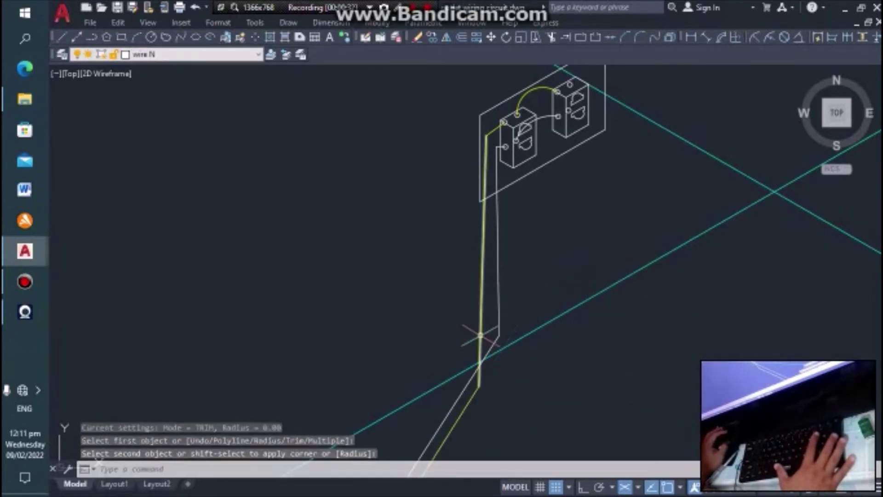
{"action": "scroll", "coordinate": [485, 324], "scroll_direction": "down", "scroll_amount": 2}
{"action": "key", "text": "Escape"}
Zoom and pan over to the next pair of 2-gang outlets.
{"action": "scroll", "coordinate": [494, 284], "scroll_direction": "up", "scroll_amount": 3}
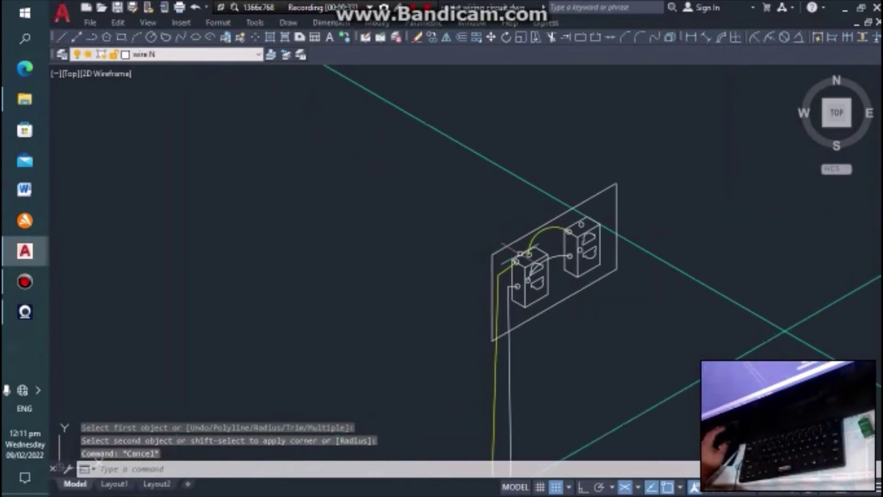
{"action": "scroll", "coordinate": [547, 196], "scroll_direction": "down", "scroll_amount": 5}
{"action": "scroll", "coordinate": [547, 196], "scroll_direction": "down", "scroll_amount": 2}
{"action": "scroll", "coordinate": [514, 287], "scroll_direction": "up", "scroll_amount": 4}
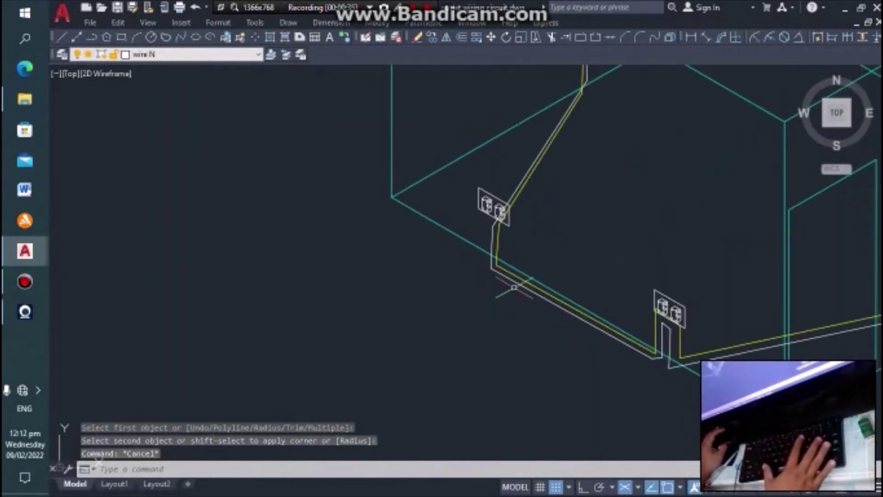
{"action": "scroll", "coordinate": [506, 218], "scroll_direction": "up", "scroll_amount": 3}
{"action": "scroll", "coordinate": [483, 306], "scroll_direction": "up", "scroll_amount": 2}
{"action": "type", "text": "A"}
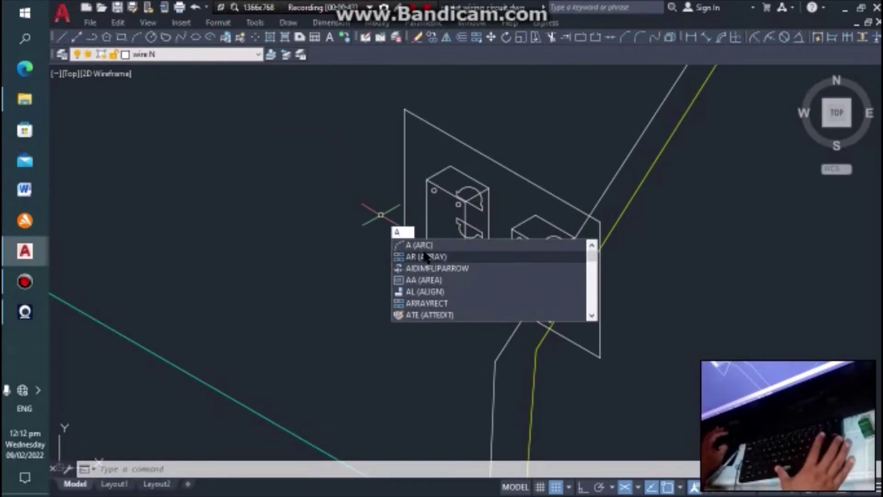
Start two misplaced arcs at the left outlet and cancel both.
{"action": "key", "text": "Return"}
{"action": "scroll", "coordinate": [504, 212], "scroll_direction": "up", "scroll_amount": 4}
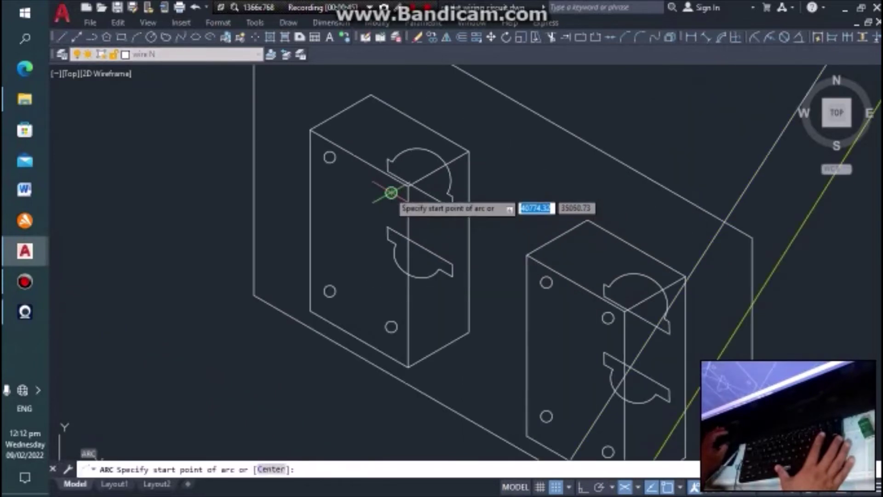
{"action": "left_click", "coordinate": [391, 193]}
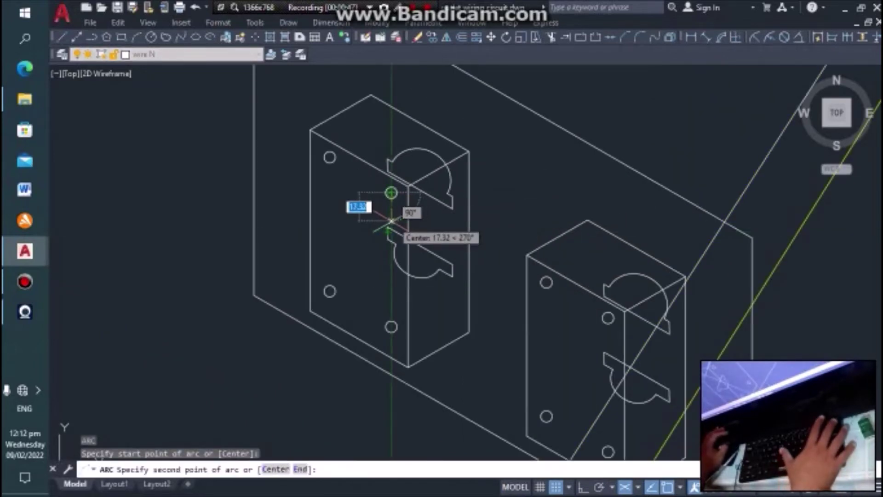
{"action": "key", "text": "Escape"}
{"action": "key", "text": "Return"}
{"action": "left_click", "coordinate": [390, 192]}
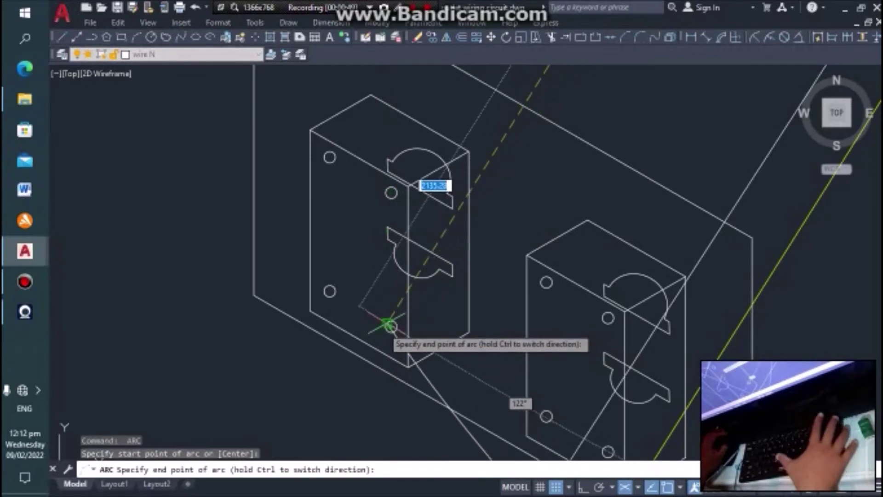
{"action": "key", "text": "Escape"}
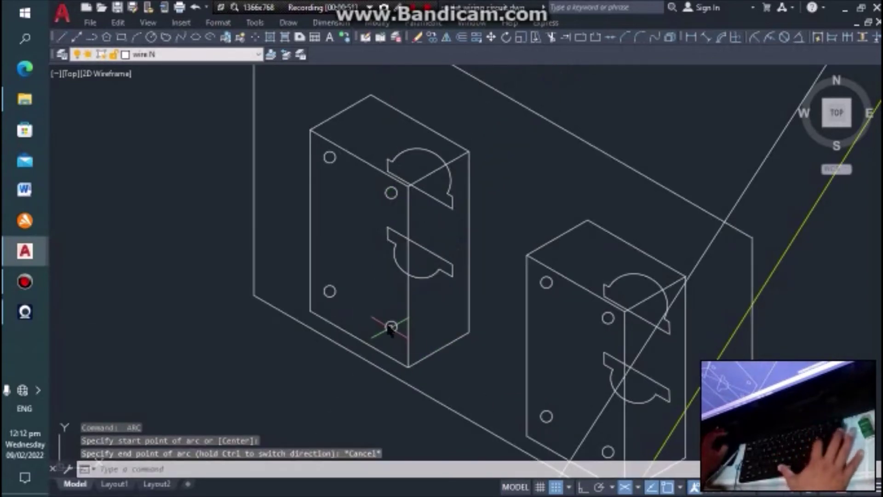
Draw a white wire N arc from the left outlet's bottom terminal, curving below, to the right outlet's lower terminal.
{"action": "type", "text": "a"}
{"action": "left_click", "coordinate": [424, 358]}
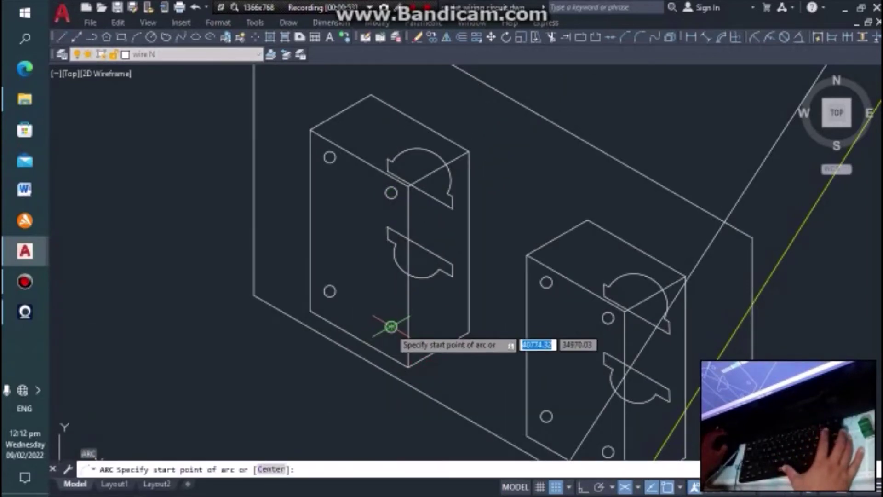
{"action": "left_click", "coordinate": [391, 327]}
{"action": "left_click", "coordinate": [395, 376]}
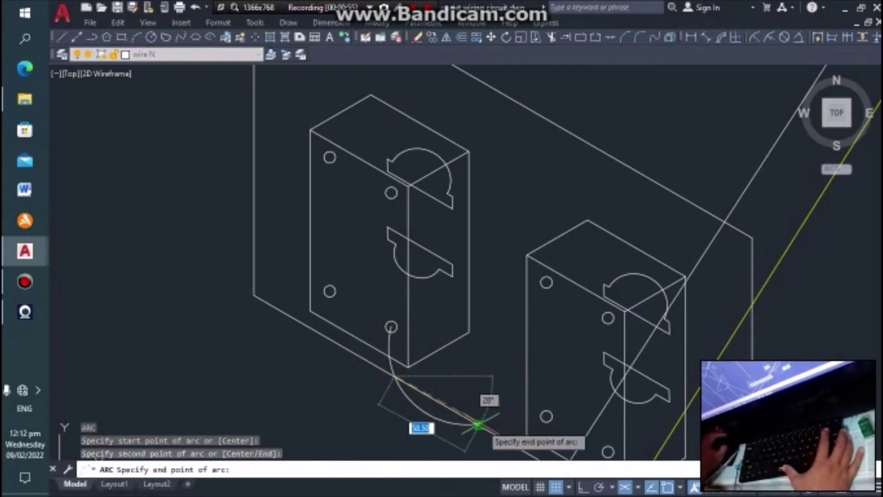
{"action": "left_click", "coordinate": [545, 417]}
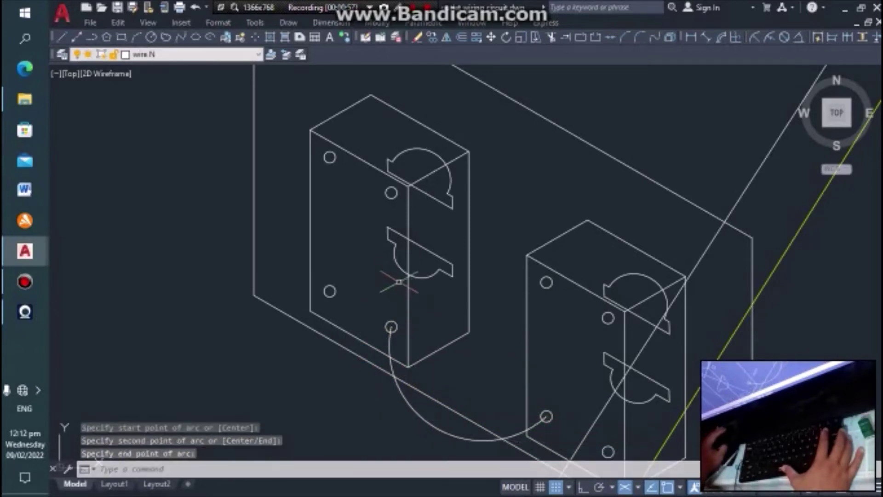
{"action": "left_click", "coordinate": [204, 56]}
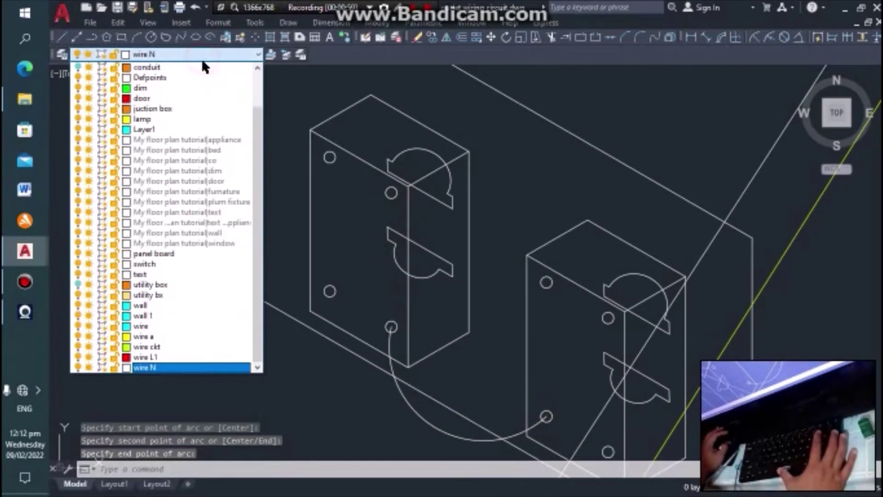
On layer wire a, draw a yellow arc from the left outlet's upper terminal to the right outlet's terminal.
{"action": "left_click", "coordinate": [152, 336]}
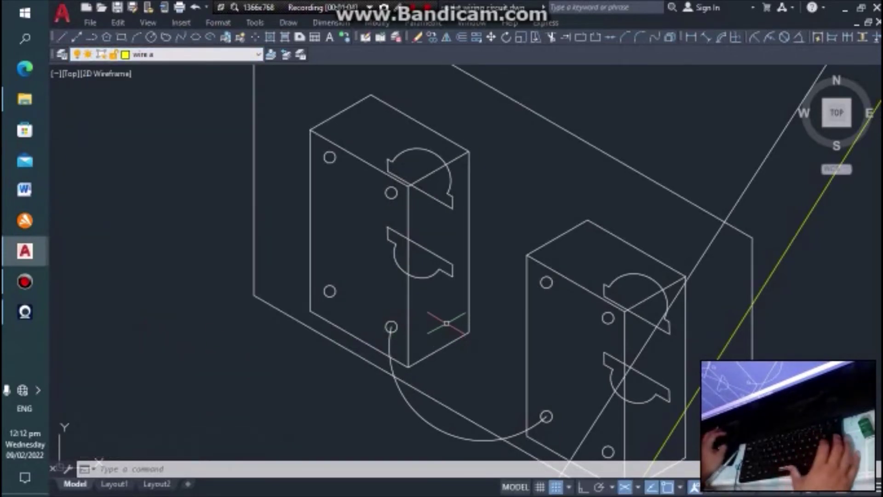
{"action": "type", "text": "A"}
{"action": "key", "text": "Return"}
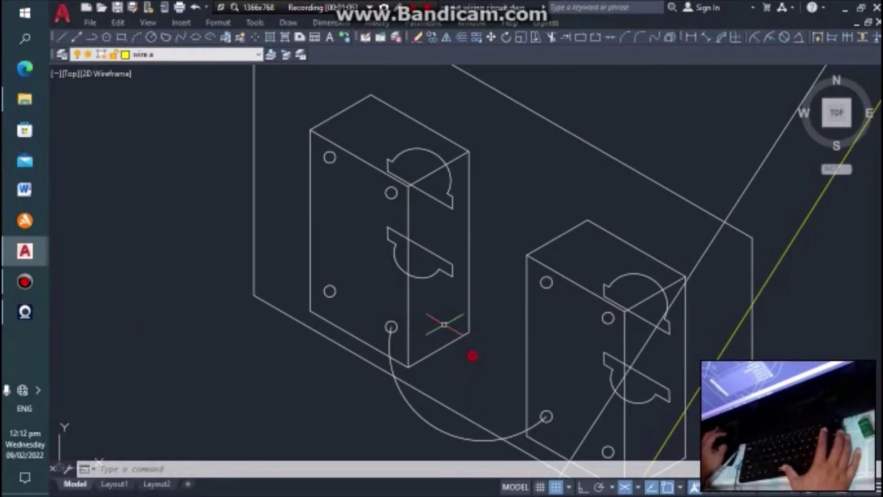
{"action": "left_click", "coordinate": [391, 192]}
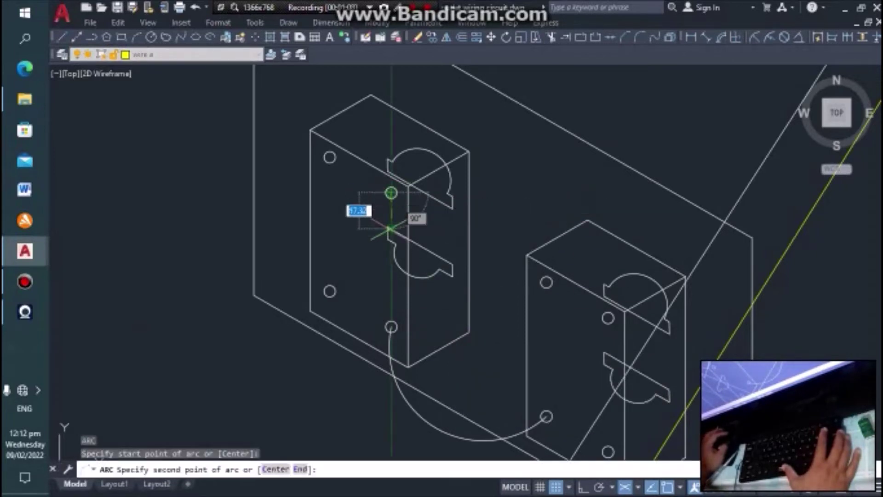
{"action": "left_click", "coordinate": [388, 240]}
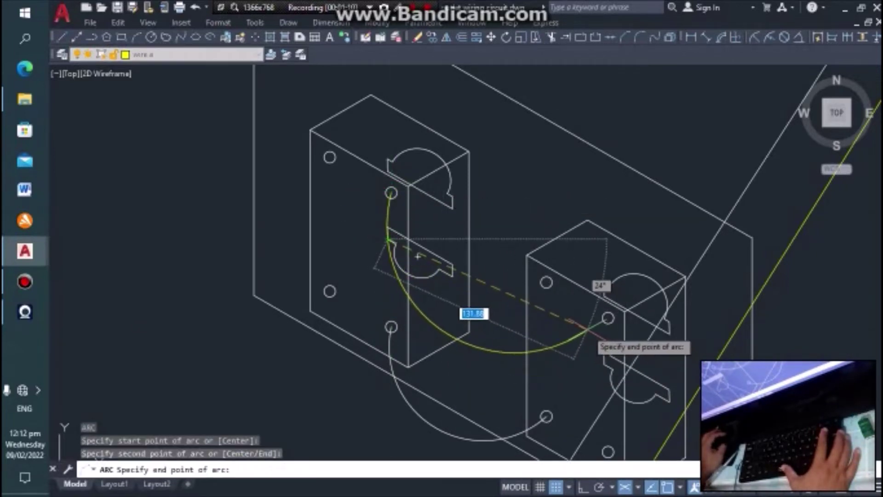
{"action": "left_click", "coordinate": [546, 284]}
{"action": "scroll", "coordinate": [509, 292], "scroll_direction": "down", "scroll_amount": 5}
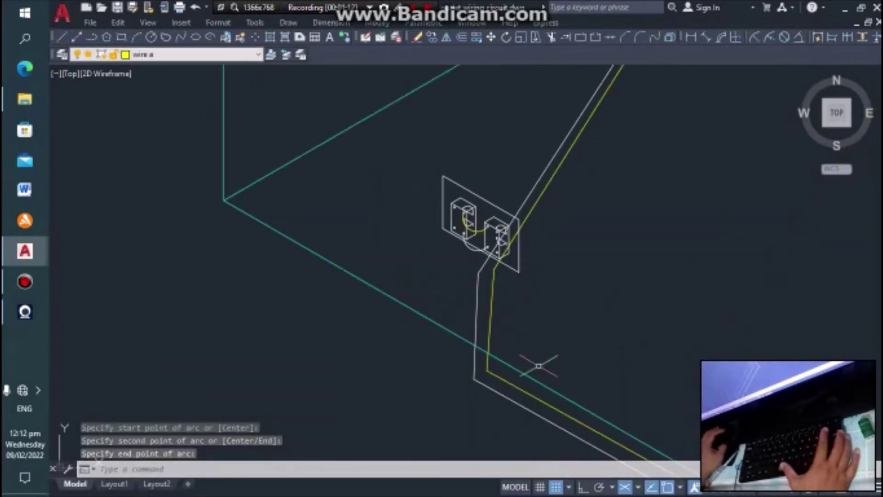
{"action": "key", "text": "Escape"}
{"action": "scroll", "coordinate": [497, 237], "scroll_direction": "up", "scroll_amount": 3}
{"action": "scroll", "coordinate": [496, 237], "scroll_direction": "up", "scroll_amount": 2}
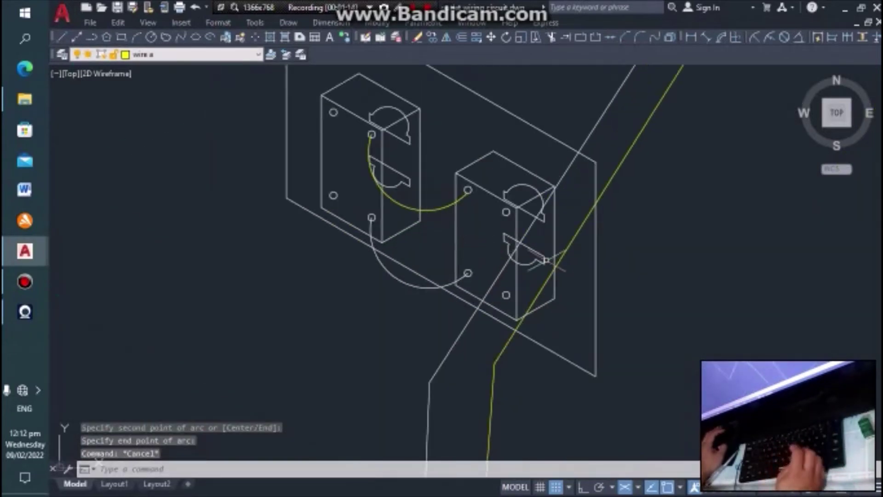
{"action": "scroll", "coordinate": [529, 243], "scroll_direction": "down", "scroll_amount": 4}
{"action": "scroll", "coordinate": [536, 258], "scroll_direction": "up", "scroll_amount": 4}
{"action": "scroll", "coordinate": [532, 255], "scroll_direction": "down", "scroll_amount": 2}
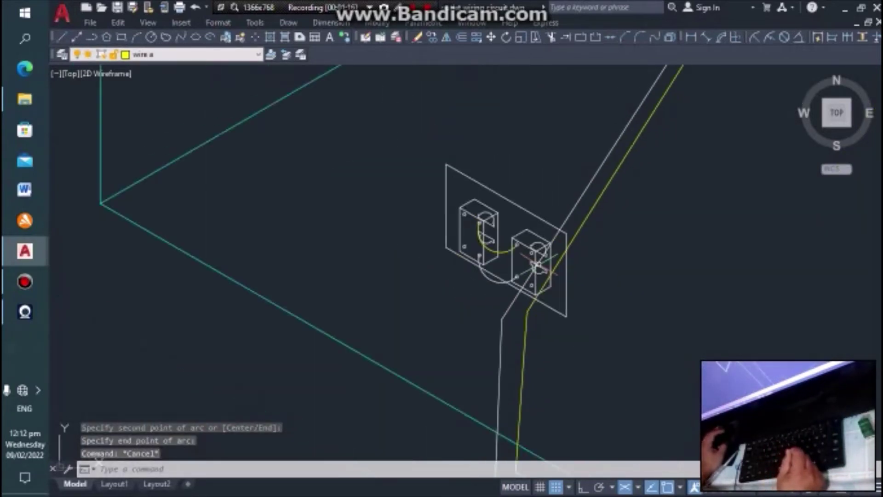
{"action": "scroll", "coordinate": [533, 267], "scroll_direction": "up", "scroll_amount": 4}
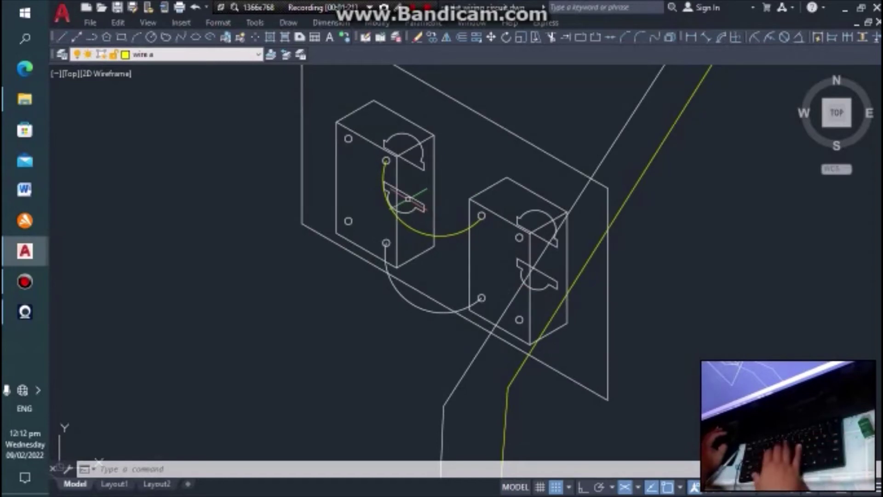
{"action": "type", "text": "L"}
Draw a yellow line from the yellow feed wire to the right outlet's upper terminal.
{"action": "key", "text": "Return"}
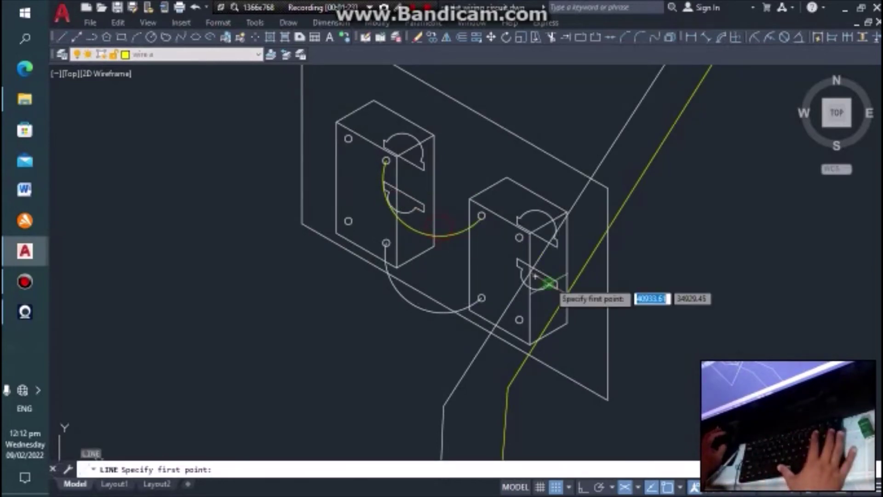
{"action": "left_click", "coordinate": [588, 260]}
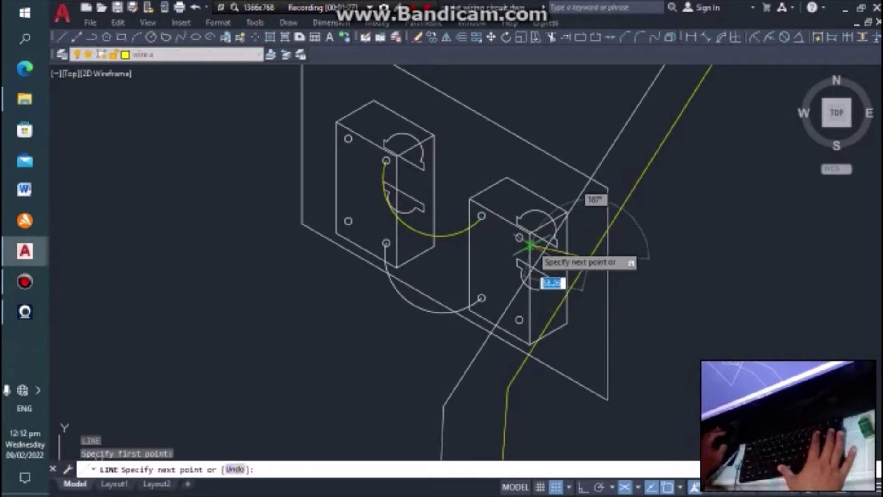
{"action": "scroll", "coordinate": [519, 238], "scroll_direction": "up", "scroll_amount": 5}
{"action": "left_click", "coordinate": [520, 239]}
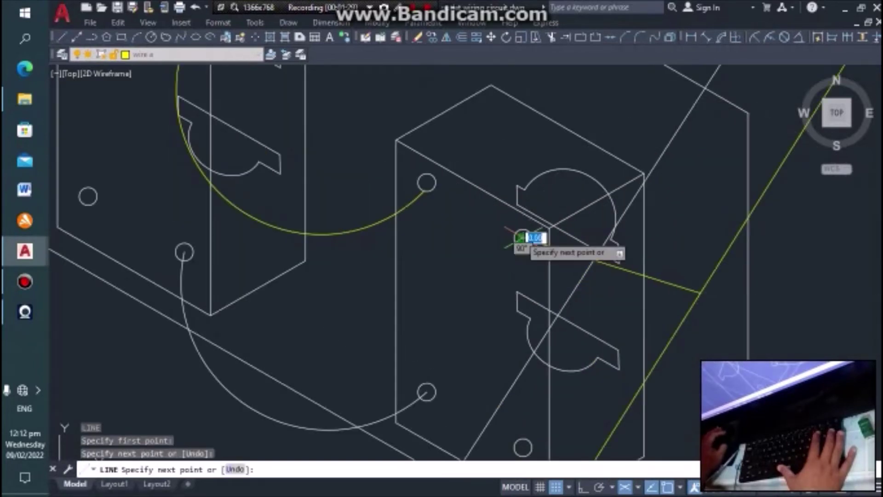
{"action": "scroll", "coordinate": [539, 230], "scroll_direction": "down", "scroll_amount": 5}
{"action": "key", "text": "Escape"}
{"action": "key", "text": "Escape"}
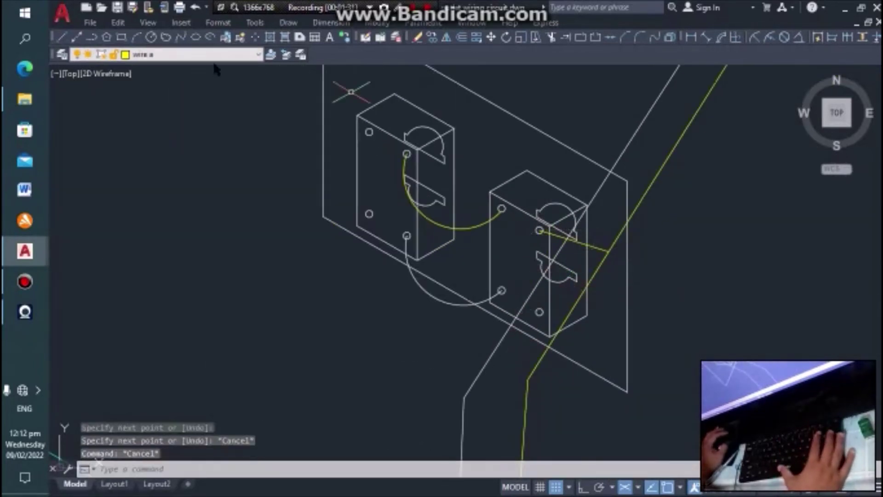
On layer wire N, draw a line from the outlet's lower terminal to the white conduit wire.
{"action": "left_click", "coordinate": [222, 55]}
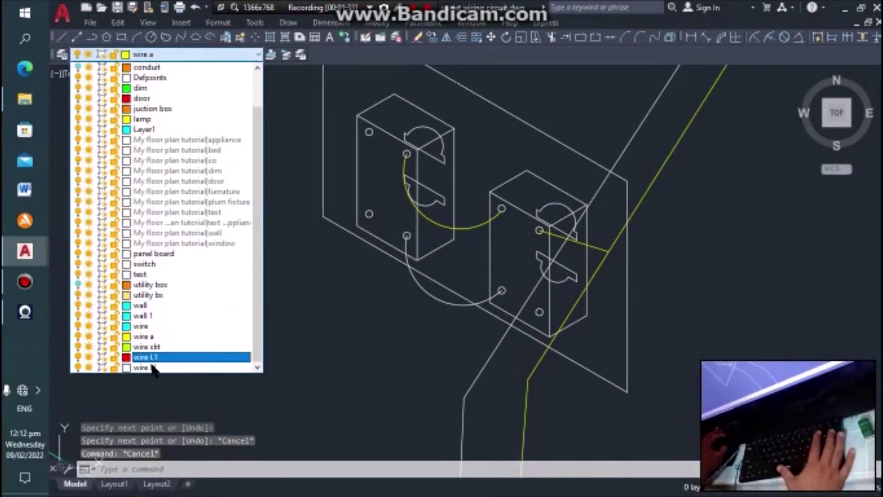
{"action": "left_click", "coordinate": [154, 367]}
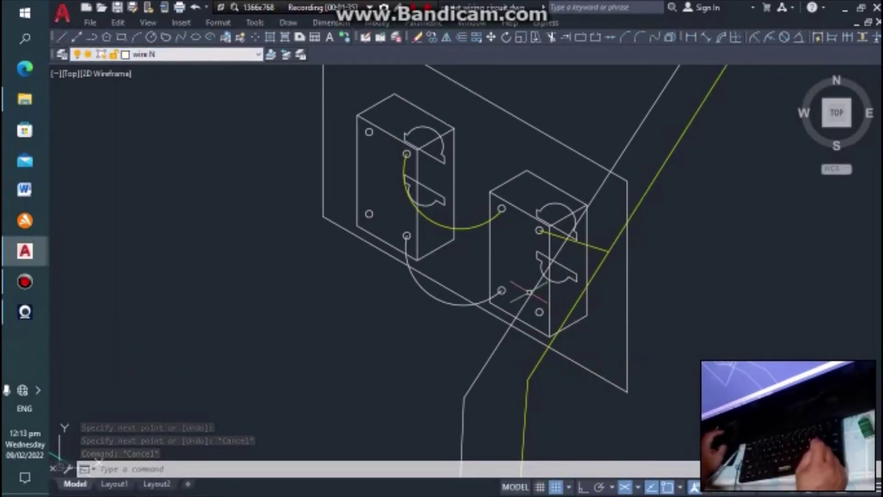
{"action": "type", "text": "L"}
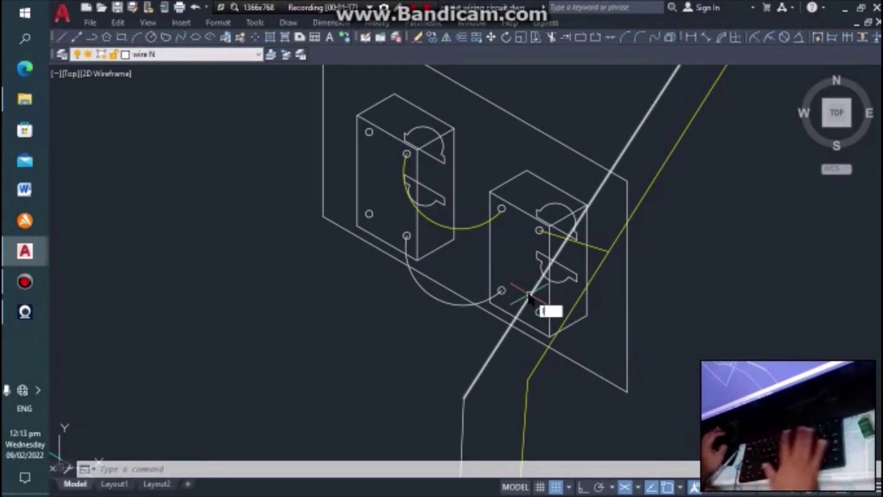
{"action": "key", "text": "Return"}
{"action": "scroll", "coordinate": [538, 317], "scroll_direction": "up", "scroll_amount": 4}
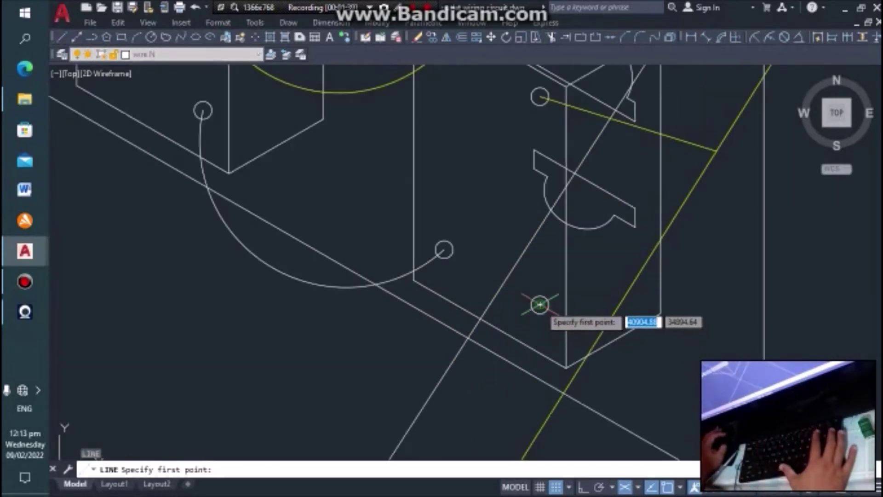
{"action": "left_click", "coordinate": [536, 305]}
{"action": "left_click", "coordinate": [503, 283]}
{"action": "key", "text": "Escape"}
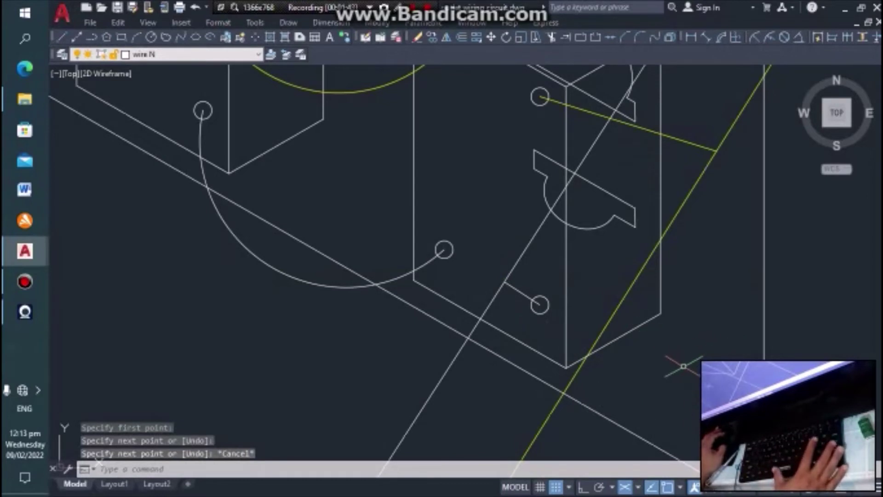
Cancel the pending selection and zoom to the next outlet plate.
{"action": "key", "text": "Escape"}
{"action": "scroll", "coordinate": [657, 361], "scroll_direction": "down", "scroll_amount": 4}
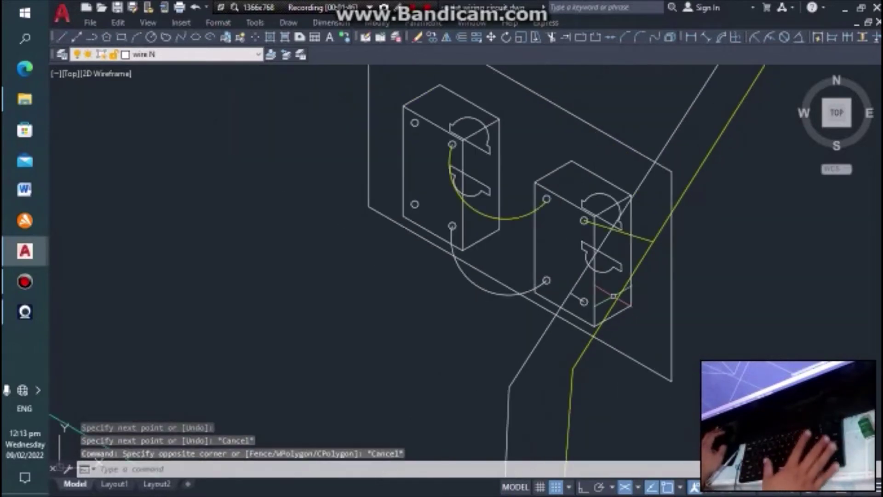
{"action": "scroll", "coordinate": [661, 353], "scroll_direction": "down", "scroll_amount": 3}
{"action": "scroll", "coordinate": [610, 302], "scroll_direction": "up", "scroll_amount": 3}
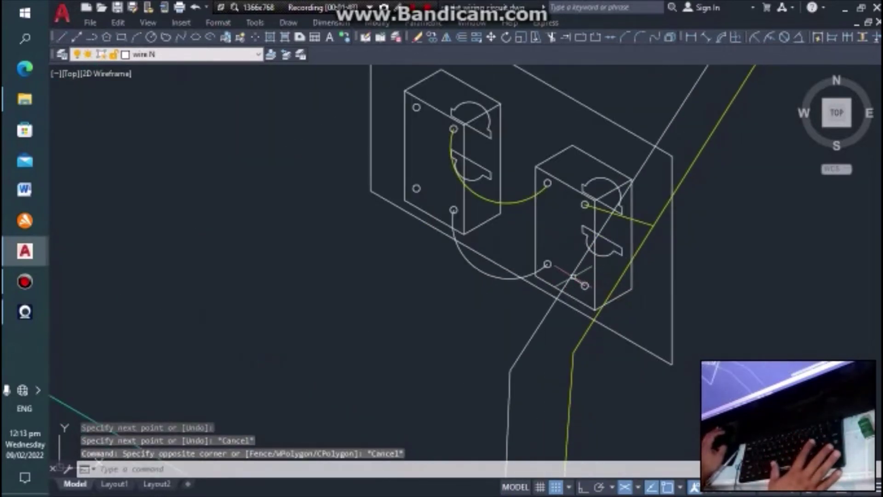
{"action": "scroll", "coordinate": [571, 278], "scroll_direction": "up", "scroll_amount": 3}
{"action": "scroll", "coordinate": [688, 190], "scroll_direction": "down", "scroll_amount": 4}
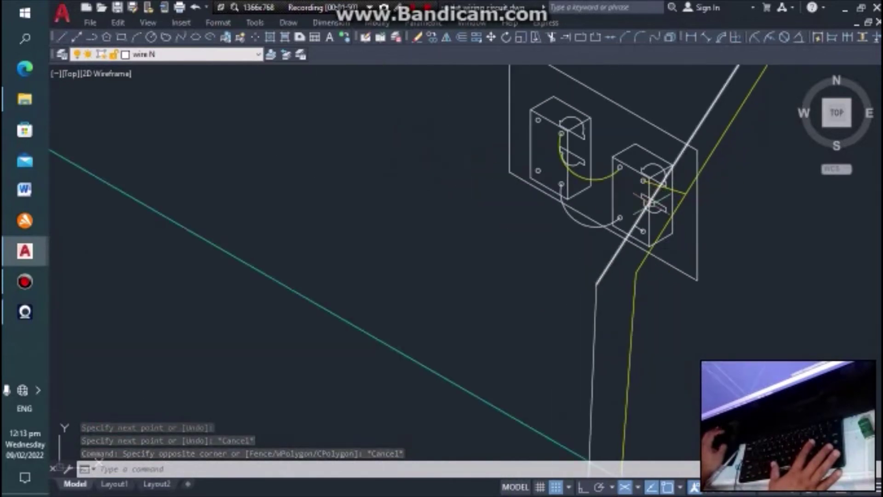
{"action": "scroll", "coordinate": [690, 276], "scroll_direction": "down", "scroll_amount": 3}
{"action": "scroll", "coordinate": [689, 285], "scroll_direction": "up", "scroll_amount": 2}
{"action": "scroll", "coordinate": [692, 296], "scroll_direction": "up", "scroll_amount": 3}
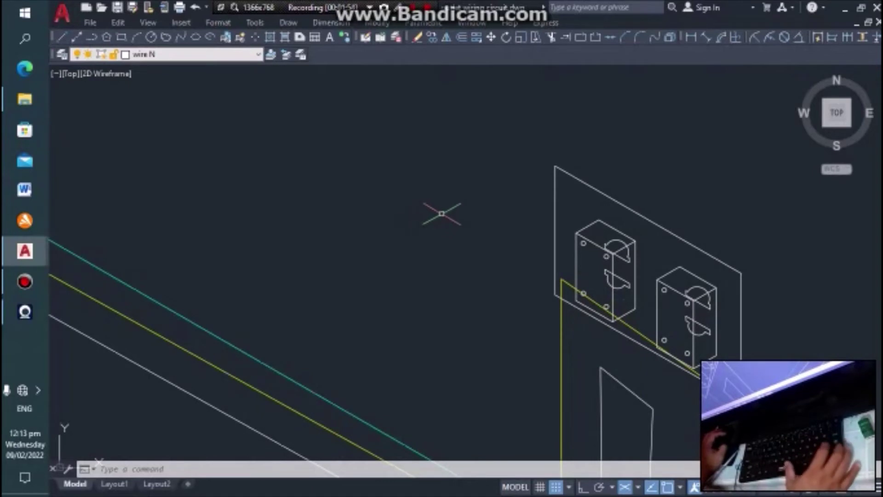
Draw a white arc from the left outlet's terminal, dipping below, to the right outlet's terminal.
{"action": "type", "text": "a"}
{"action": "key", "text": "Return"}
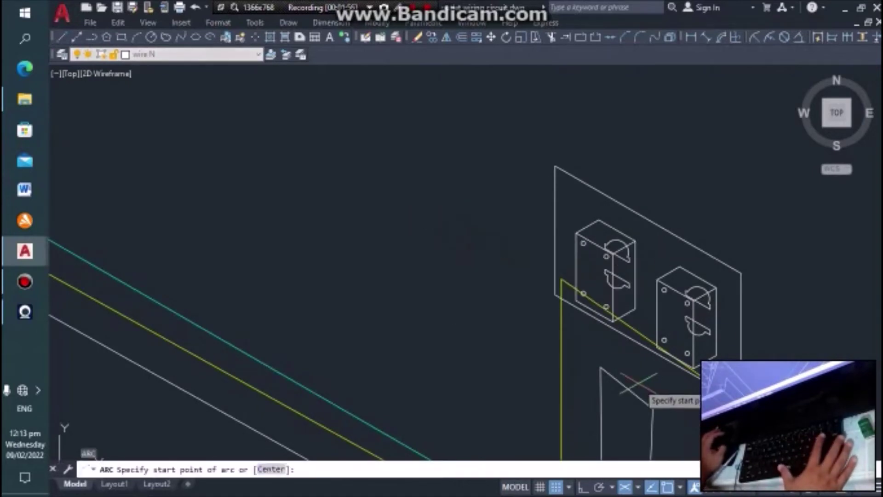
{"action": "scroll", "coordinate": [605, 340], "scroll_direction": "up", "scroll_amount": 3}
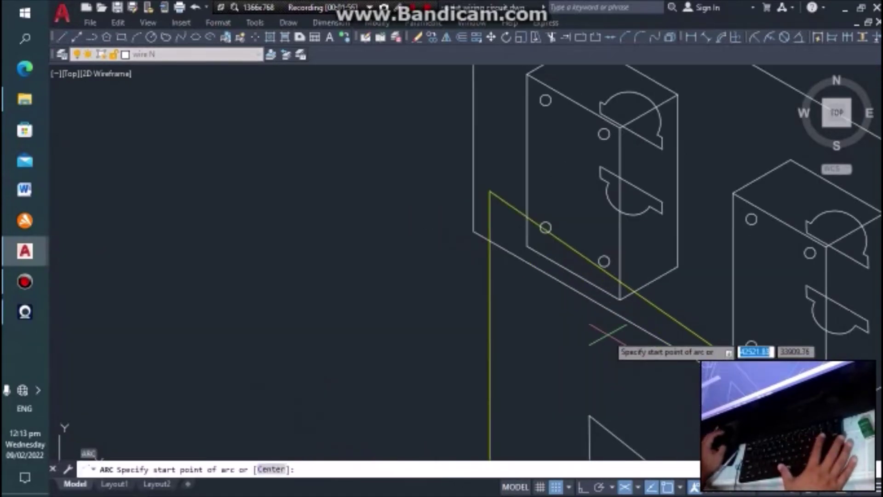
{"action": "left_click", "coordinate": [604, 261]}
{"action": "left_click", "coordinate": [595, 348]}
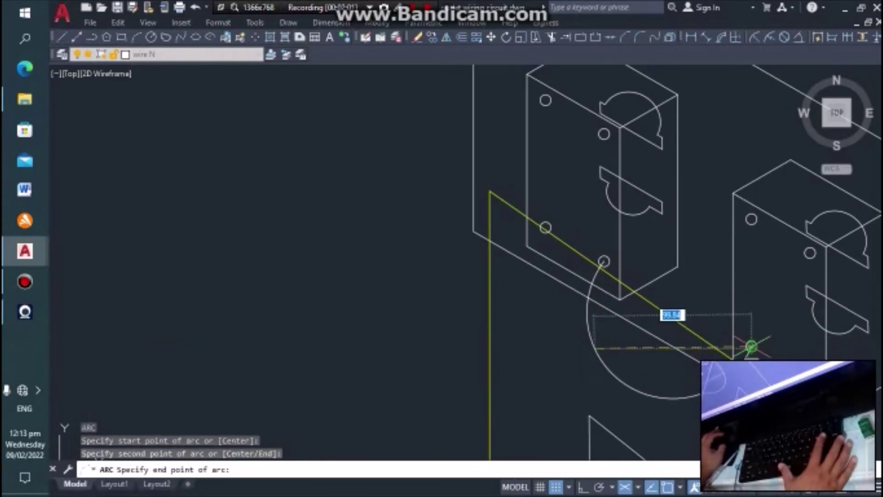
{"action": "left_click", "coordinate": [751, 346]}
{"action": "scroll", "coordinate": [630, 365], "scroll_direction": "down", "scroll_amount": 3}
{"action": "key", "text": "Escape"}
{"action": "scroll", "coordinate": [563, 357], "scroll_direction": "up", "scroll_amount": 2}
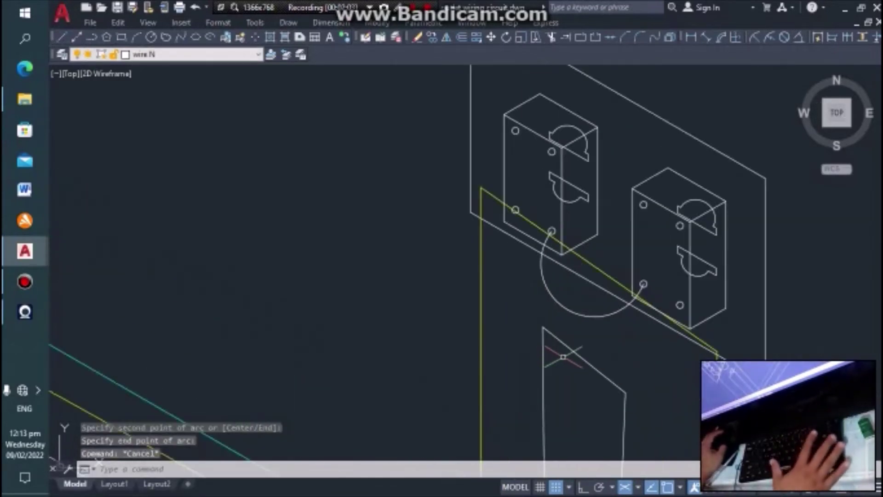
Move the yellow wire under the outlets down, clear of the wall plate's bottom edge.
{"action": "left_click", "coordinate": [601, 273]}
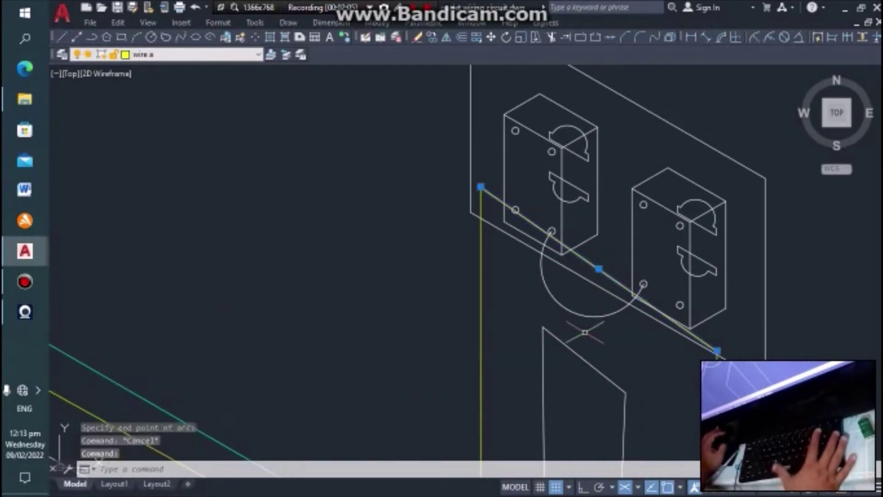
{"action": "key", "text": "Escape"}
{"action": "type", "text": "m"}
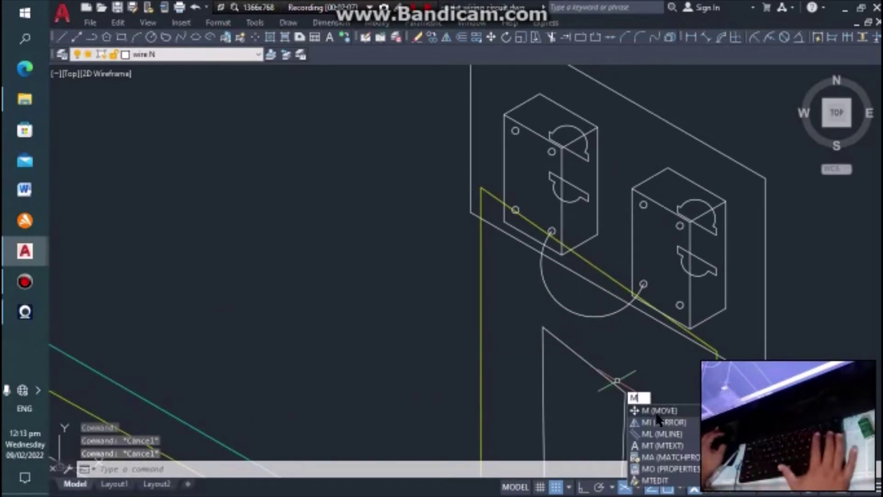
{"action": "key", "text": "Return"}
{"action": "left_click", "coordinate": [606, 275]}
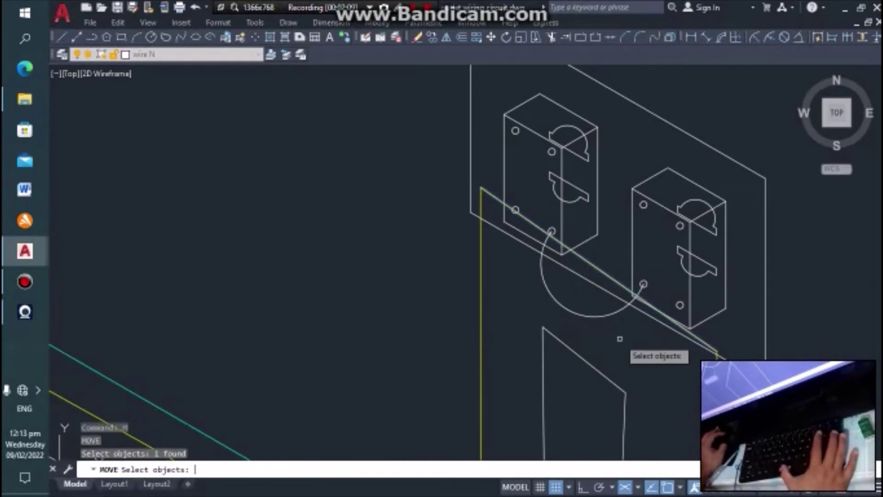
{"action": "key", "text": "Return"}
{"action": "left_click", "coordinate": [630, 330]}
{"action": "left_click", "coordinate": [626, 390]}
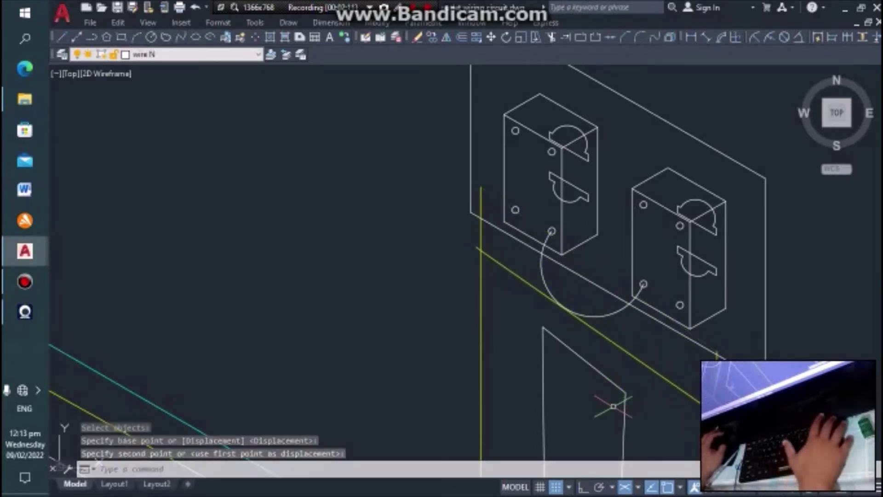
Start a second move of the yellow wire and cancel it.
{"action": "left_click", "coordinate": [613, 341]}
{"action": "type", "text": "m"}
{"action": "key", "text": "Return"}
{"action": "left_click", "coordinate": [613, 342]}
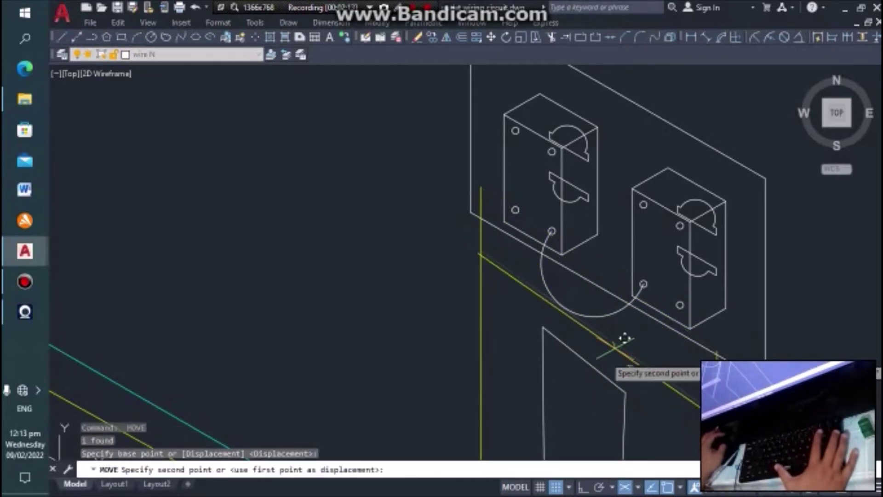
{"action": "key", "text": "Escape"}
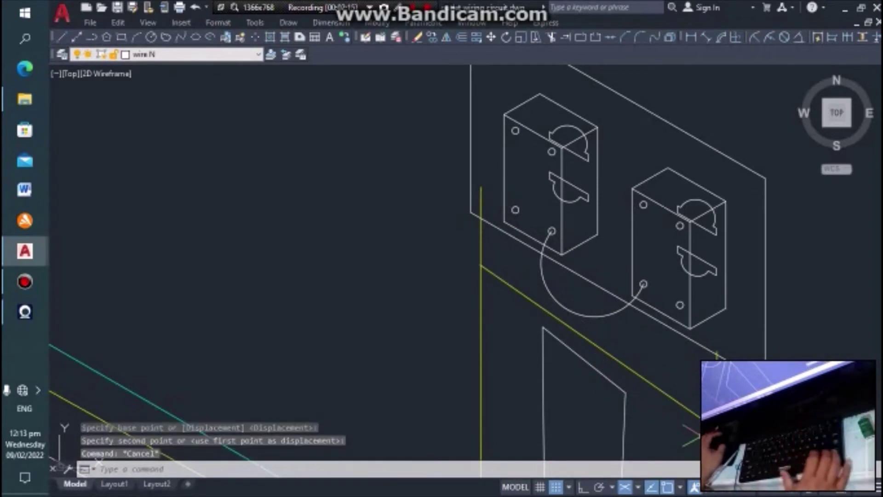
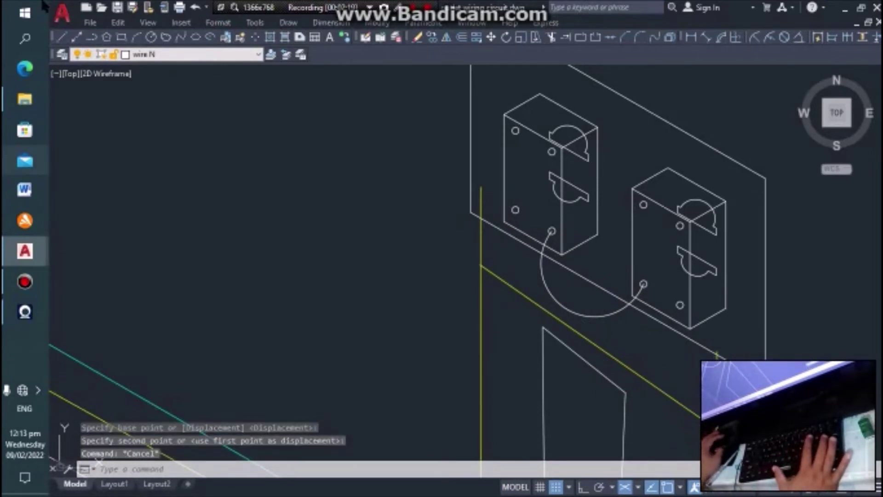
Fillet the sloping and vertical yellow wire lines with radius 0 into a sharp corner.
{"action": "type", "text": "fi"}
{"action": "key", "text": "Return"}
{"action": "key", "text": "Escape"}
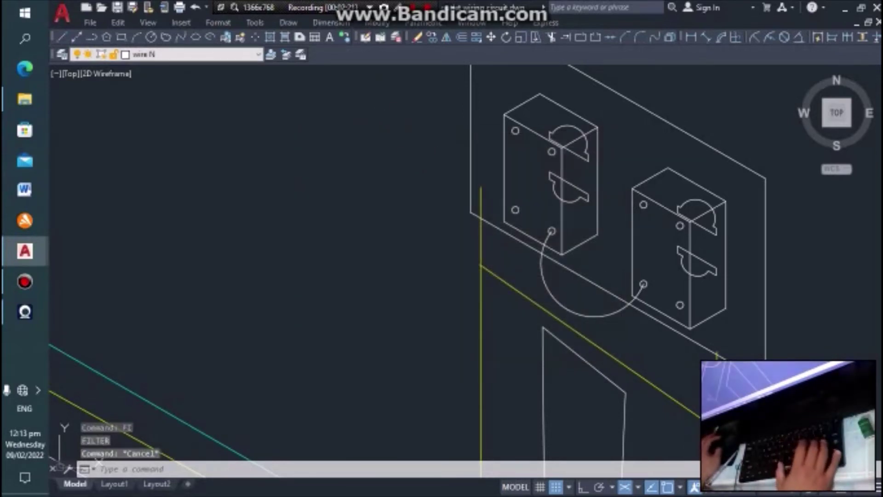
{"action": "type", "text": "f"}
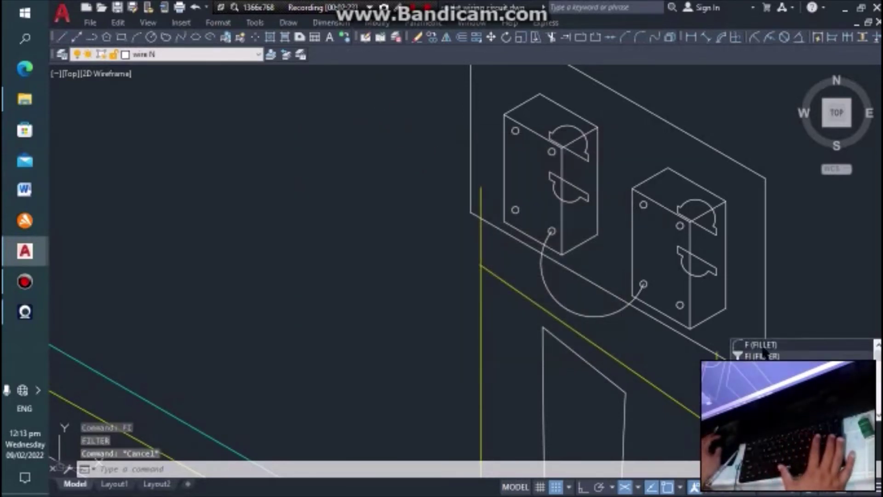
{"action": "key", "text": "Return"}
{"action": "left_click", "coordinate": [717, 429]}
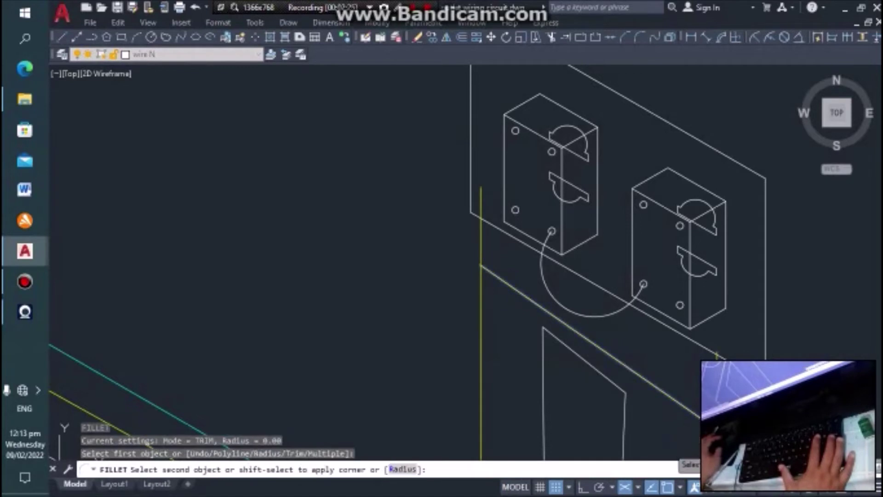
{"action": "key", "text": "Escape"}
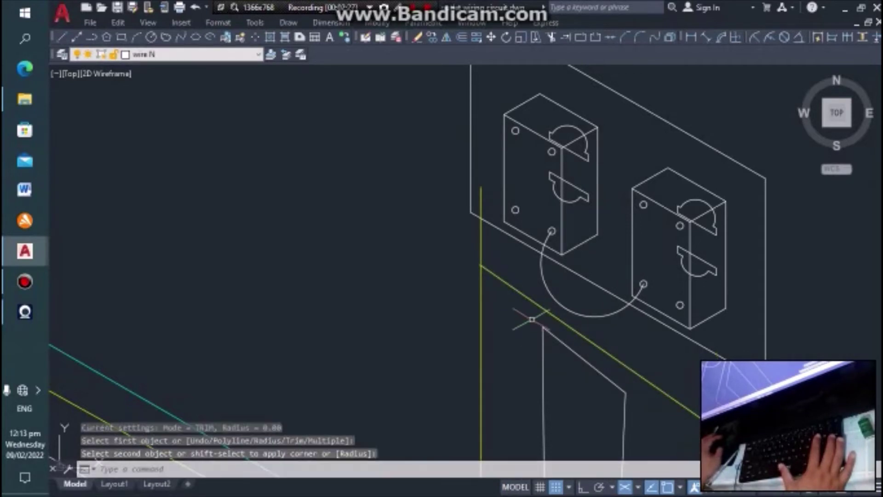
{"action": "key", "text": "Return"}
{"action": "left_click", "coordinate": [485, 304]}
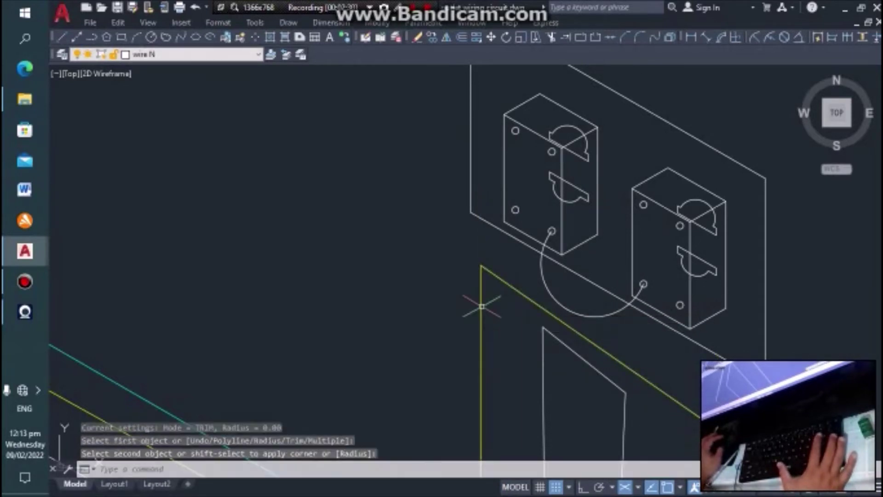
{"action": "left_click", "coordinate": [206, 59]}
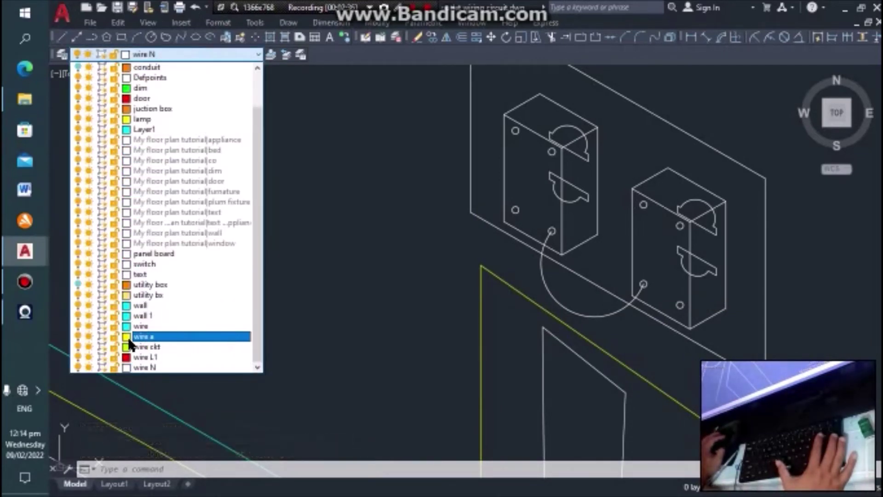
Make 'wire a' the current layer.
{"action": "left_click", "coordinate": [375, 388]}
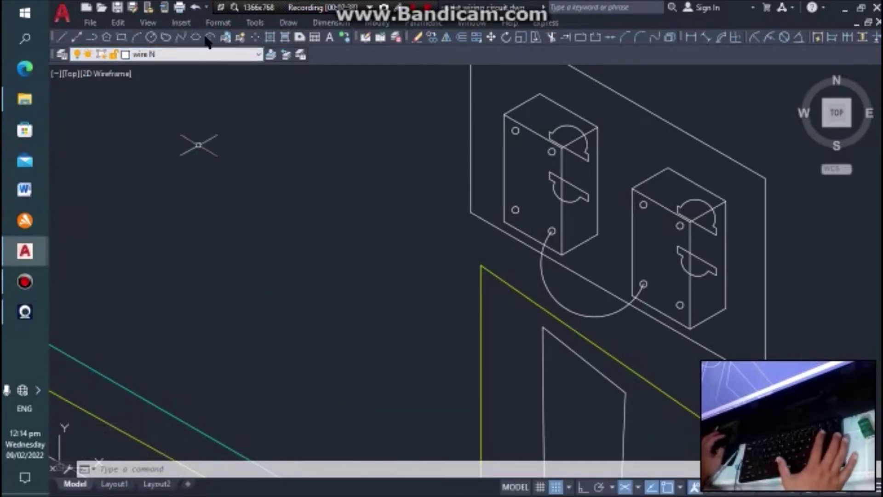
{"action": "left_click", "coordinate": [214, 54]}
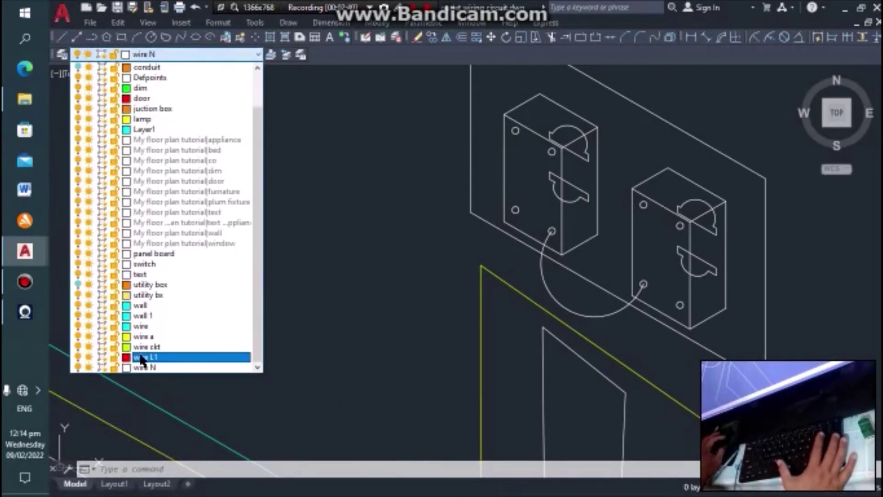
{"action": "left_click", "coordinate": [138, 336]}
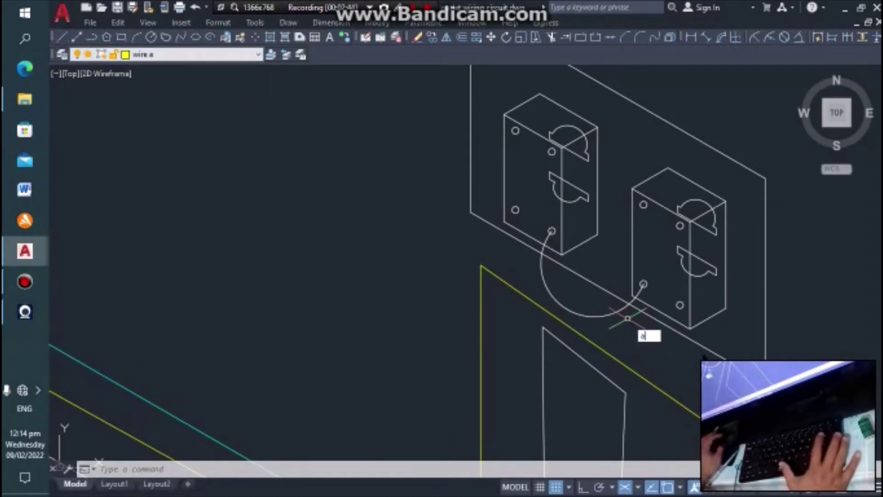
Draw a yellow arc from the left outlet's upper terminal to the right outlet's terminal.
{"action": "left_click", "coordinate": [660, 347]}
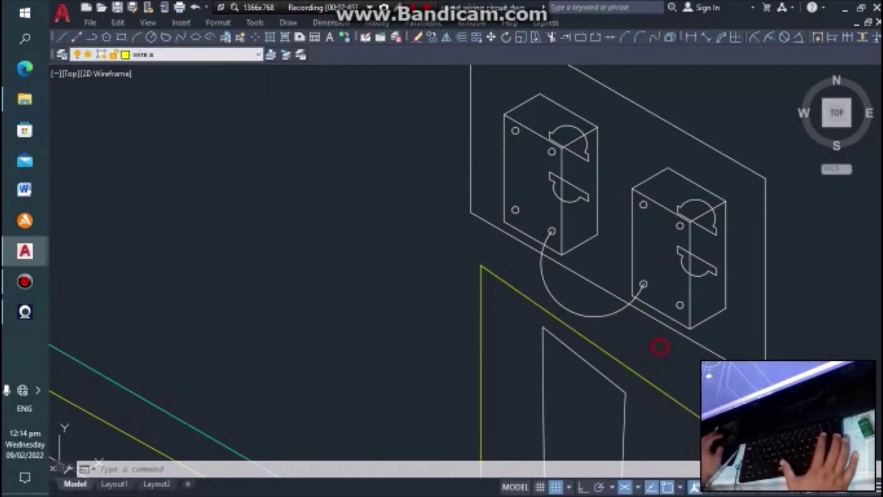
{"action": "left_click", "coordinate": [552, 151]}
{"action": "left_click", "coordinate": [540, 188]}
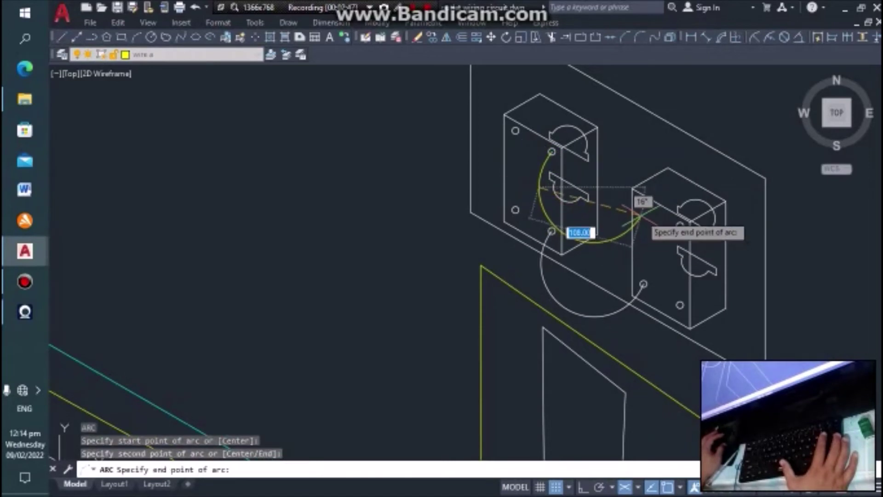
{"action": "left_click", "coordinate": [640, 210]}
{"action": "scroll", "coordinate": [626, 203], "scroll_direction": "down", "scroll_amount": 4}
{"action": "key", "text": "Escape"}
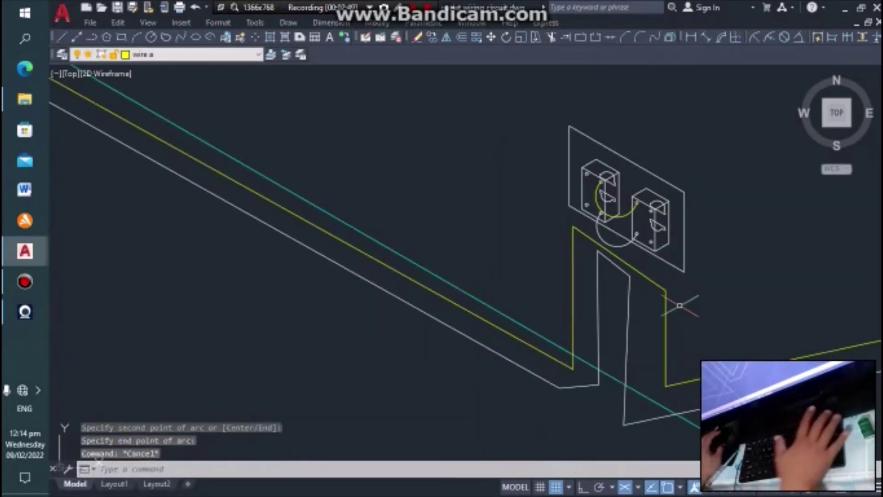
{"action": "scroll", "coordinate": [646, 281], "scroll_direction": "up", "scroll_amount": 2}
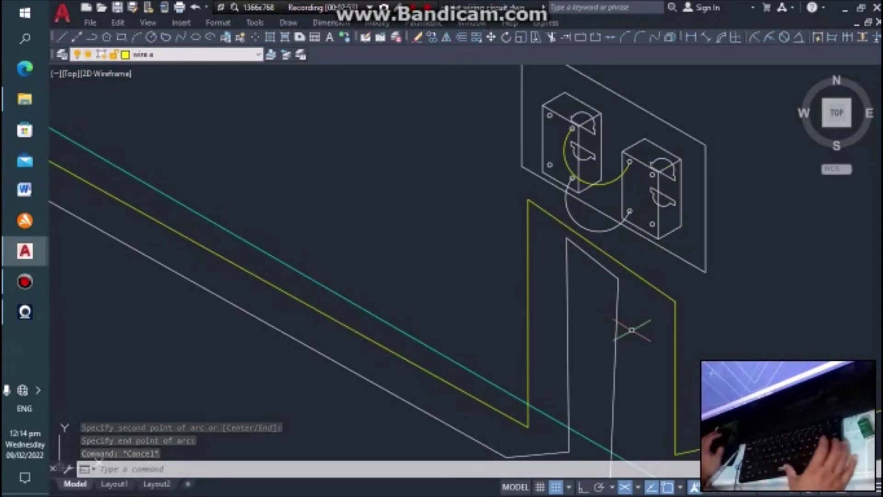
Draw a yellow line from the right outlet's terminal, bending down to the sloping yellow wire.
{"action": "type", "text": "l"}
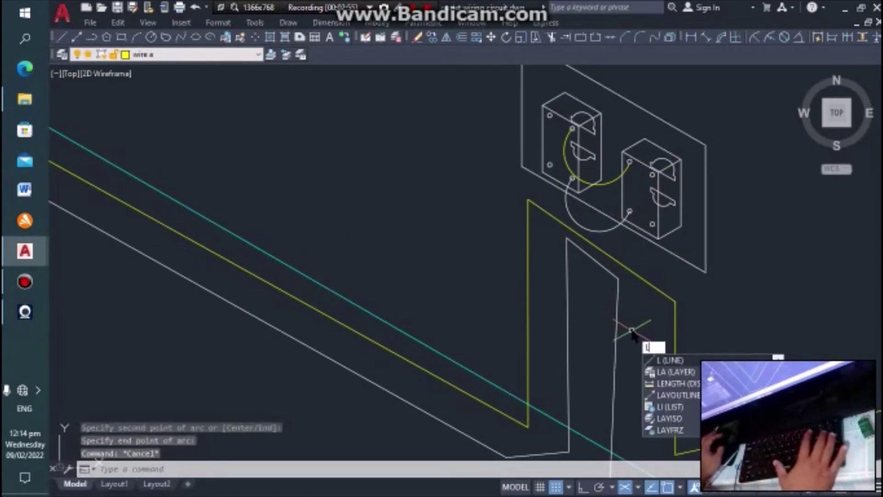
{"action": "left_click", "coordinate": [663, 361]}
{"action": "scroll", "coordinate": [666, 184], "scroll_direction": "up", "scroll_amount": 2}
{"action": "scroll", "coordinate": [625, 188], "scroll_direction": "up", "scroll_amount": 2}
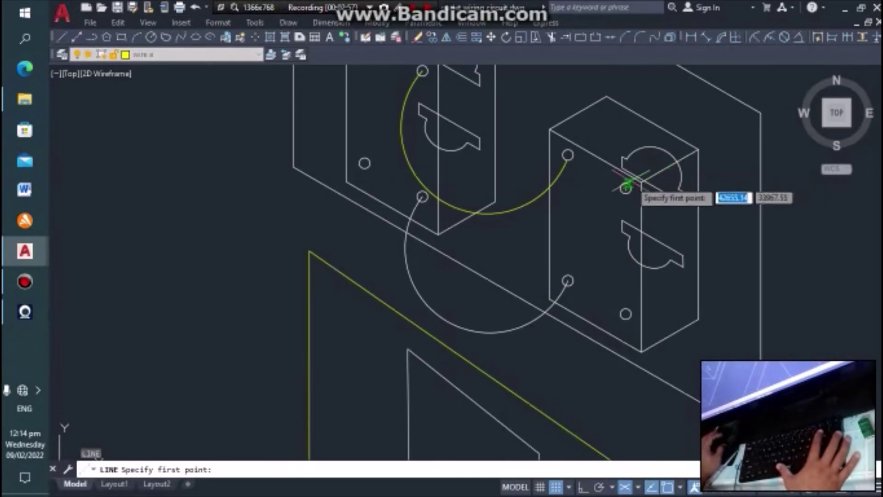
{"action": "left_click", "coordinate": [625, 188]}
{"action": "scroll", "coordinate": [627, 188], "scroll_direction": "down", "scroll_amount": 3}
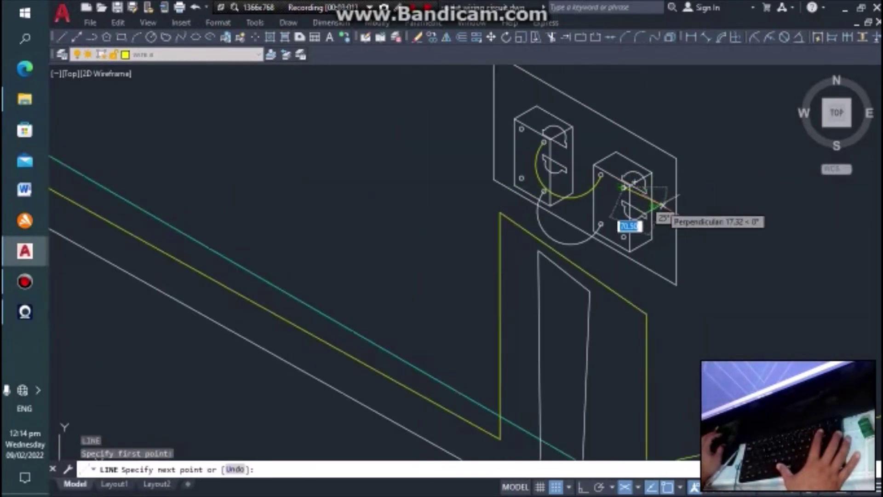
{"action": "left_click", "coordinate": [663, 204]}
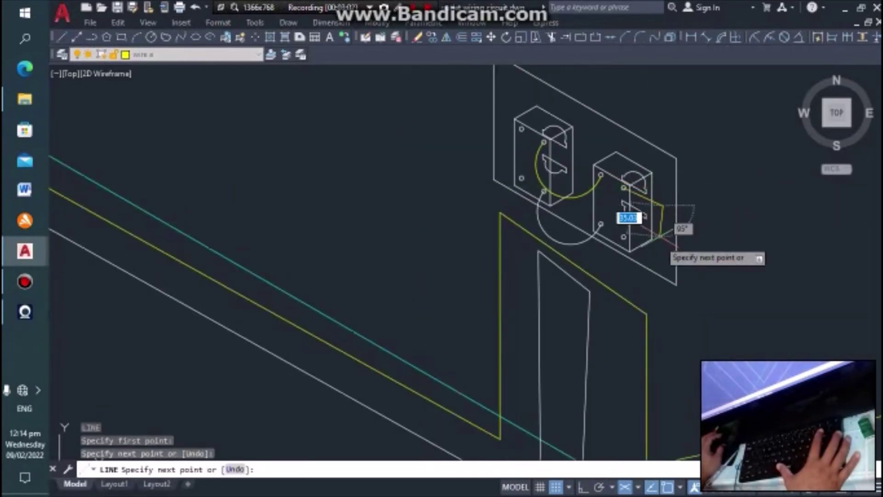
{"action": "left_click", "coordinate": [646, 314]}
{"action": "scroll", "coordinate": [666, 230], "scroll_direction": "up", "scroll_amount": 2}
{"action": "scroll", "coordinate": [685, 216], "scroll_direction": "down", "scroll_amount": 2}
{"action": "key", "text": "Escape"}
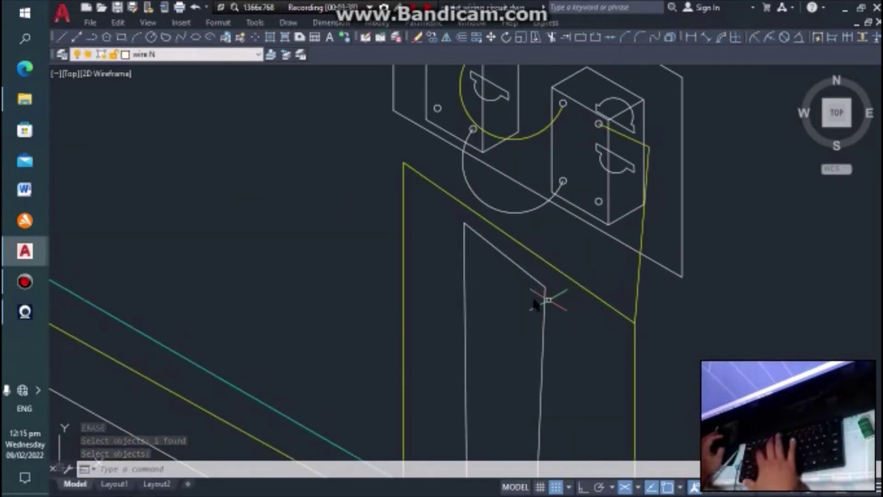
Draw a white wire N line from the right outlet's lower terminal down to the white wire.
{"action": "type", "text": "L"}
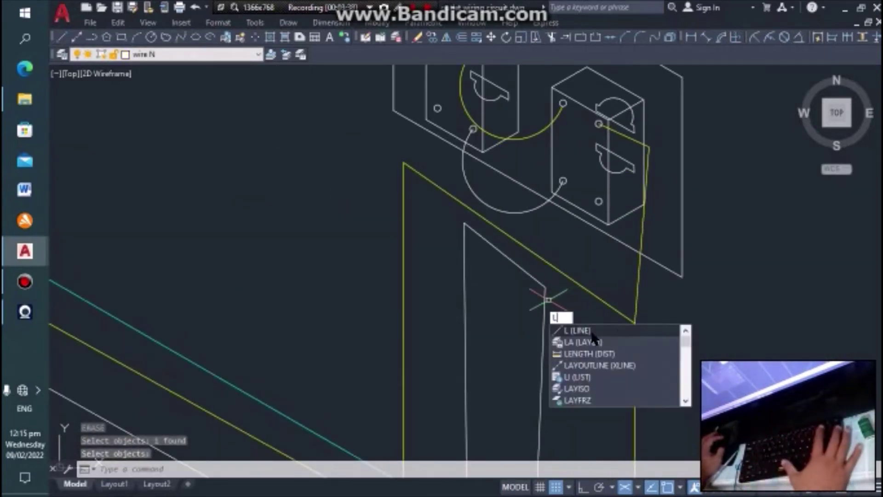
{"action": "key", "text": "Return"}
{"action": "left_click", "coordinate": [598, 200]}
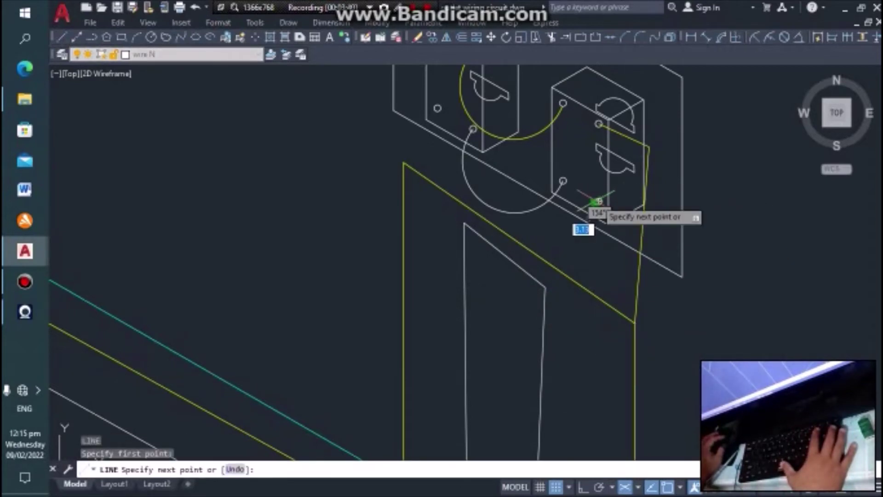
{"action": "left_click", "coordinate": [596, 334]}
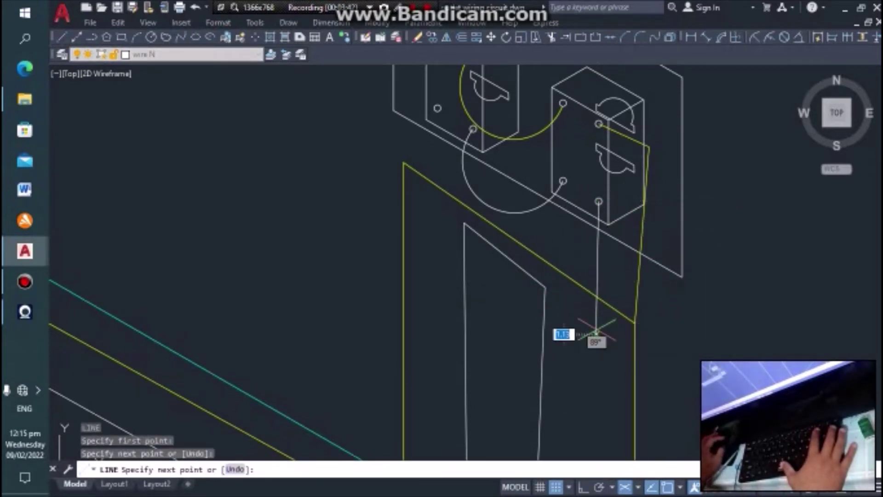
{"action": "left_click", "coordinate": [544, 301]}
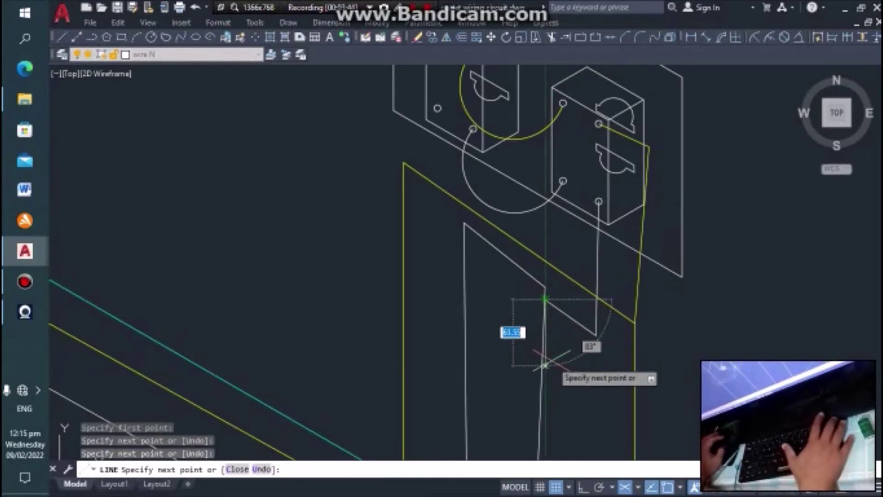
{"action": "key", "text": "Escape"}
{"action": "scroll", "coordinate": [542, 315], "scroll_direction": "down", "scroll_amount": 3}
{"action": "scroll", "coordinate": [619, 384], "scroll_direction": "down", "scroll_amount": 1}
{"action": "scroll", "coordinate": [482, 345], "scroll_direction": "up", "scroll_amount": 5}
Draw a white wire N arc linking the right and left outlets' lower terminals.
{"action": "scroll", "coordinate": [482, 345], "scroll_direction": "down", "scroll_amount": 2}
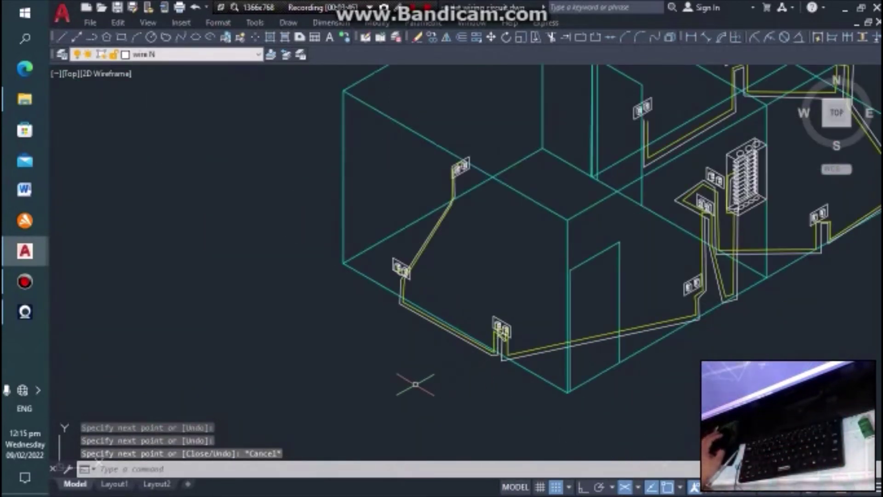
{"action": "scroll", "coordinate": [703, 299], "scroll_direction": "up", "scroll_amount": 3}
{"action": "scroll", "coordinate": [670, 275], "scroll_direction": "up", "scroll_amount": 3}
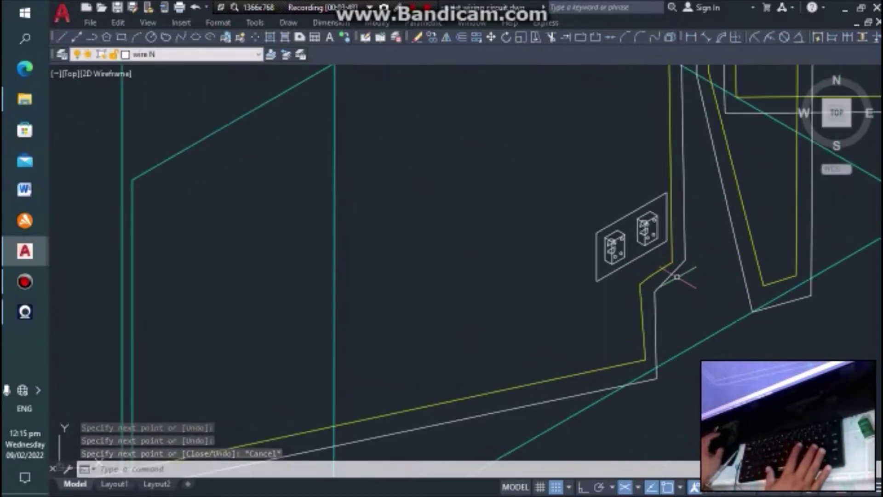
{"action": "scroll", "coordinate": [638, 294], "scroll_direction": "up", "scroll_amount": 3}
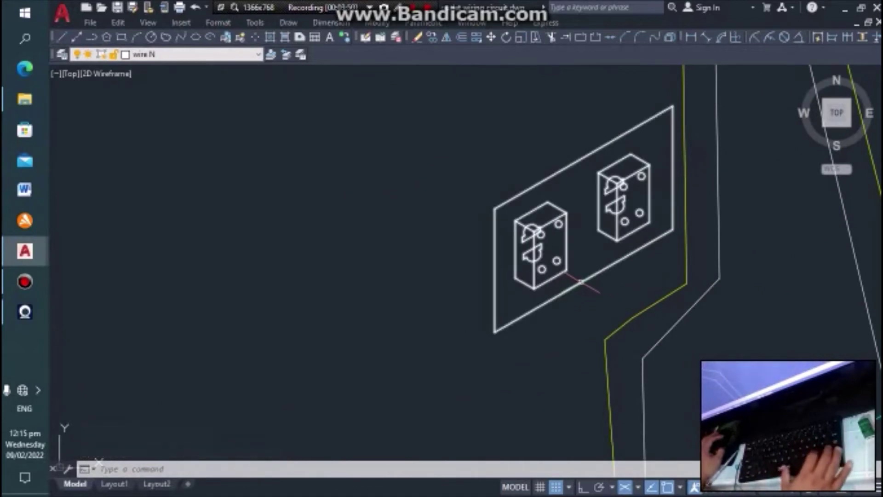
{"action": "type", "text": "A"}
{"action": "key", "text": "Return"}
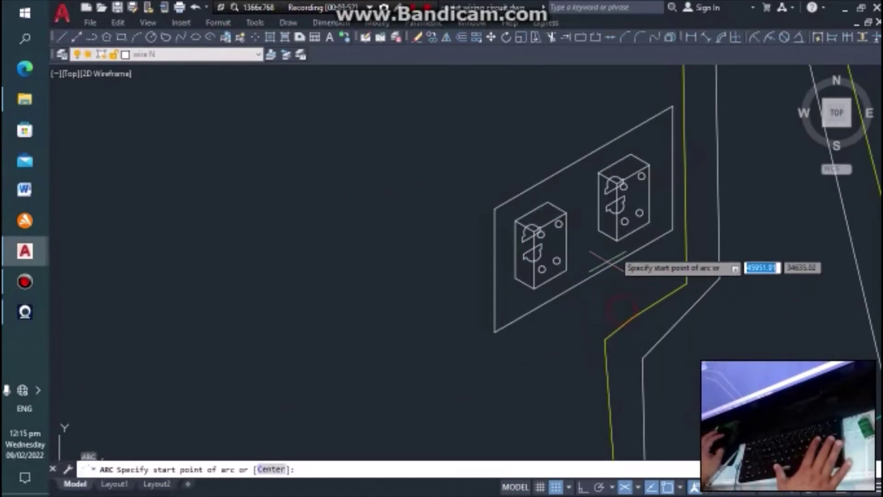
{"action": "scroll", "coordinate": [602, 248], "scroll_direction": "up", "scroll_amount": 2}
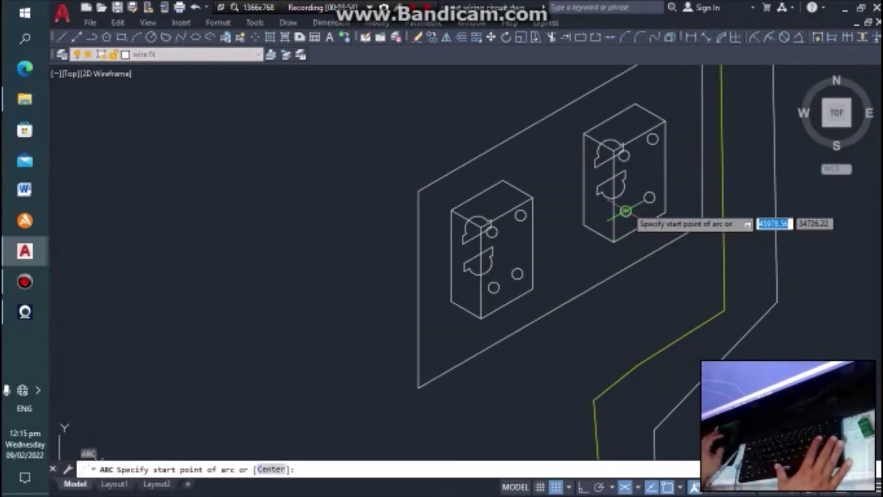
{"action": "left_click", "coordinate": [626, 211]}
{"action": "left_click", "coordinate": [594, 270]}
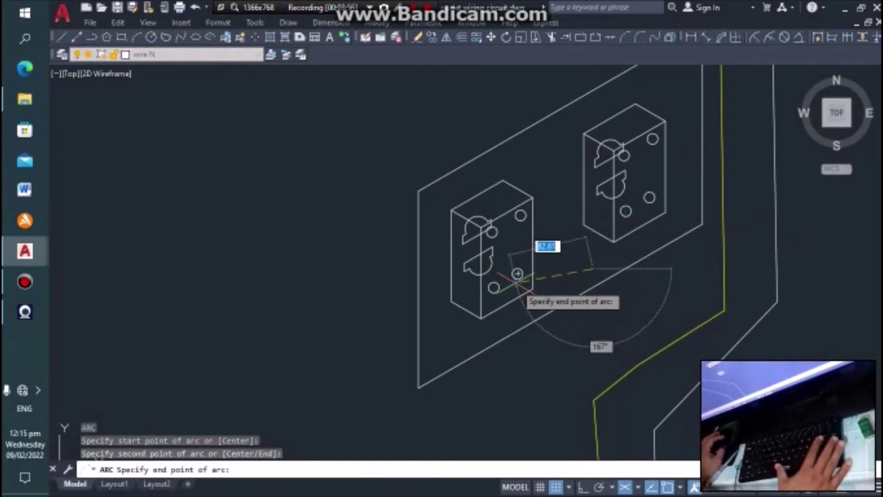
{"action": "left_click", "coordinate": [517, 274]}
{"action": "key", "text": "Return"}
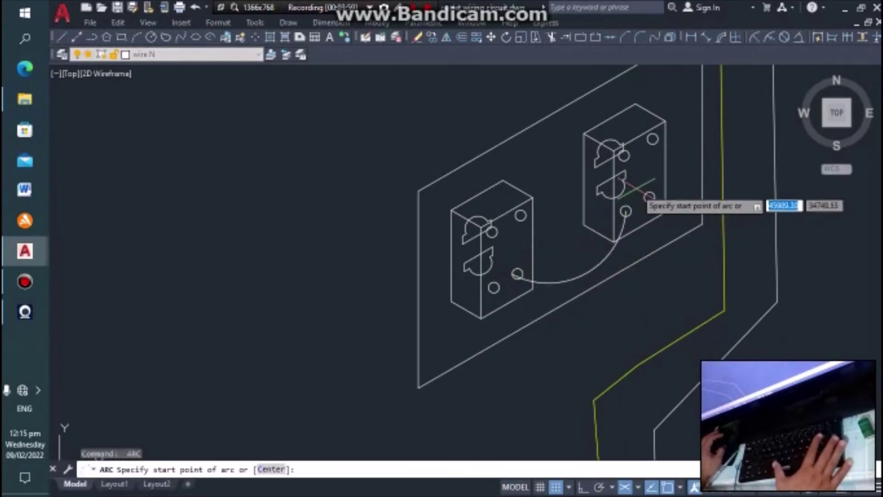
{"action": "key", "text": "Escape"}
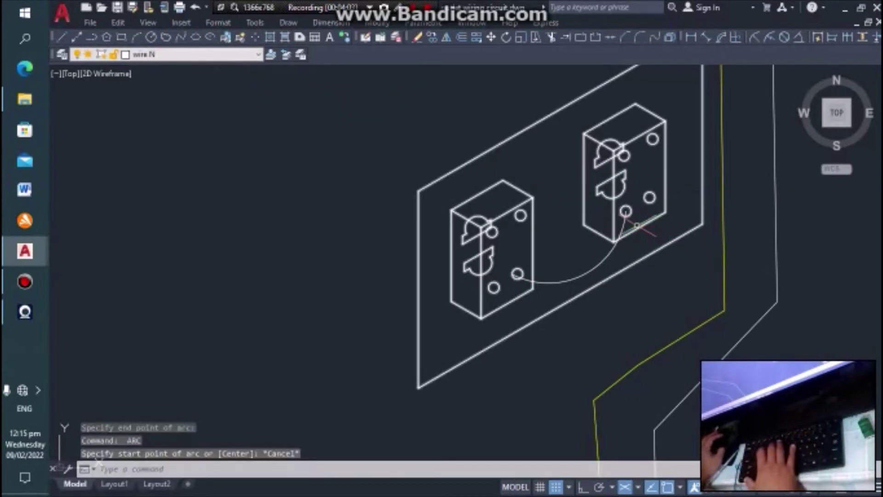
{"action": "type", "text": "L"}
Draw a straight white line from the right outlet's terminal to the white vertical wire run.
{"action": "key", "text": "Return"}
{"action": "scroll", "coordinate": [671, 208], "scroll_direction": "up", "scroll_amount": 4}
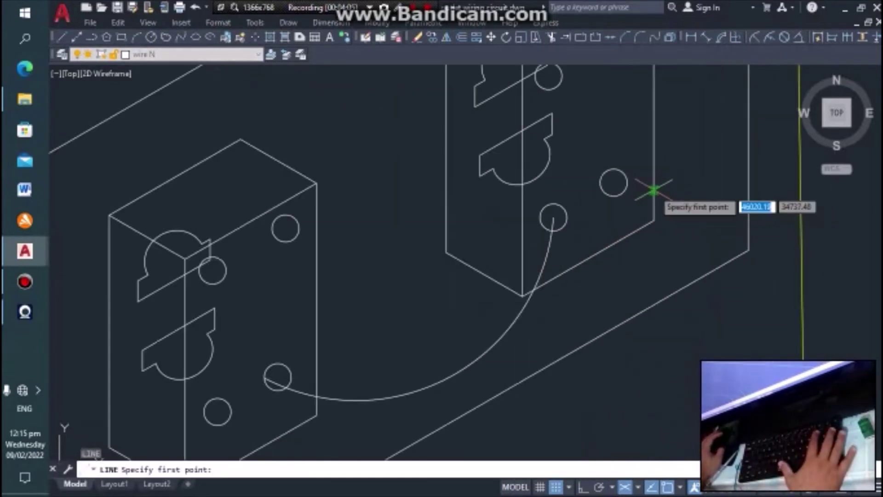
{"action": "left_click", "coordinate": [614, 182]}
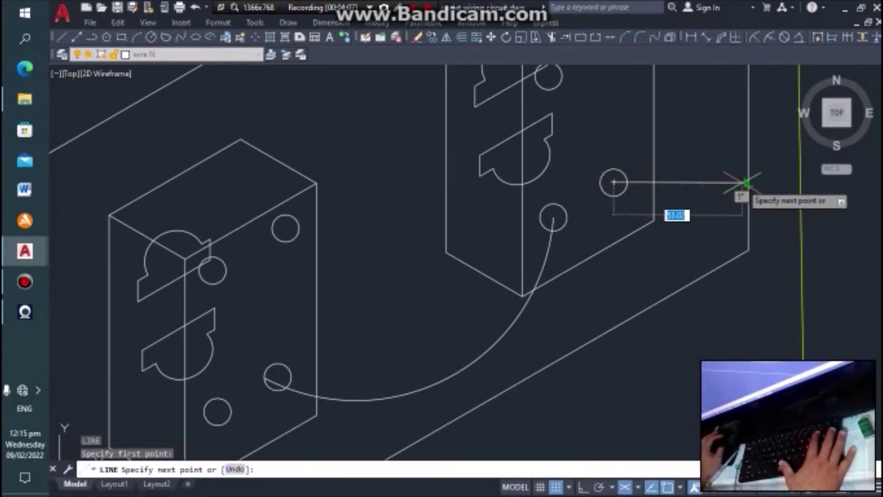
{"action": "left_click", "coordinate": [734, 182]}
{"action": "key", "text": "Escape"}
{"action": "scroll", "coordinate": [736, 150], "scroll_direction": "down", "scroll_amount": 5}
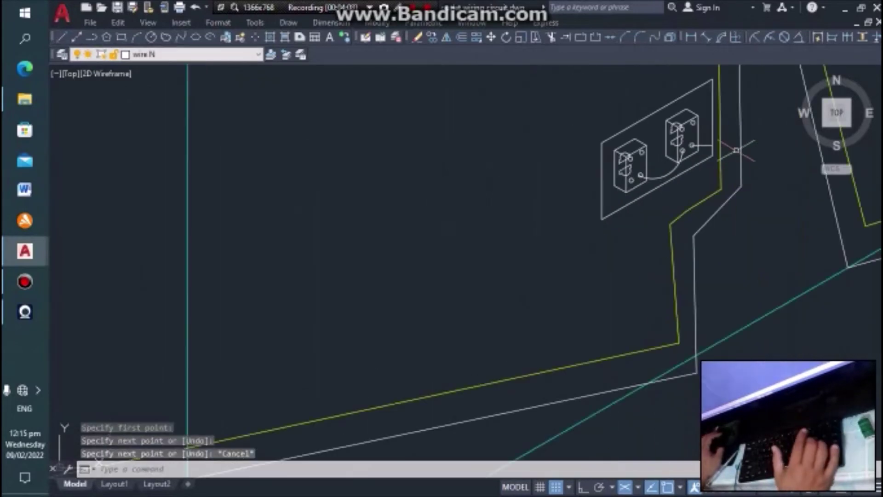
{"action": "scroll", "coordinate": [636, 144], "scroll_direction": "up", "scroll_amount": 2}
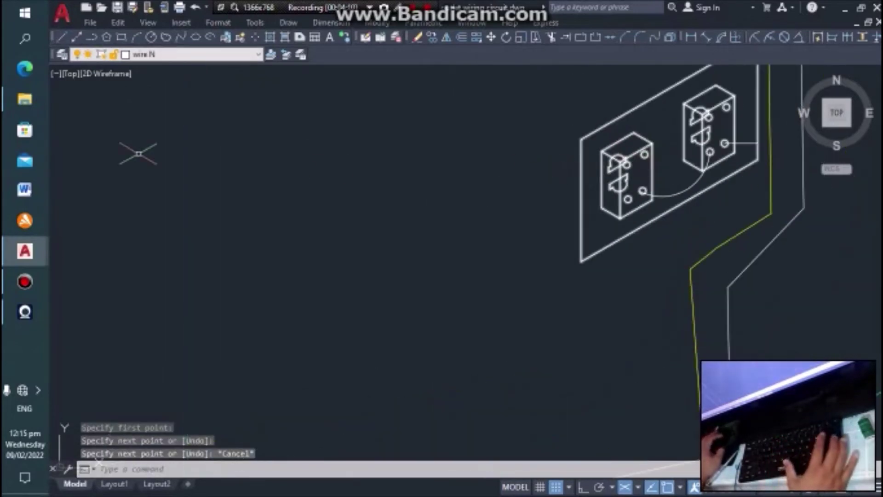
{"action": "left_click", "coordinate": [243, 54]}
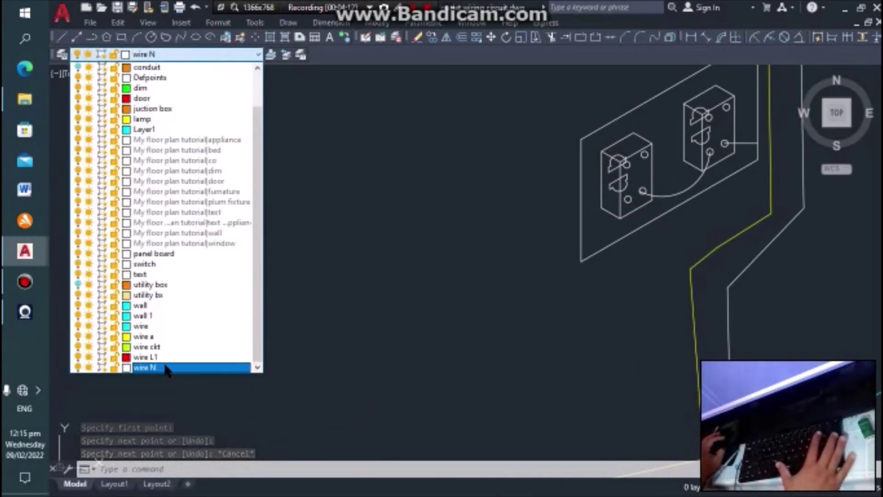
On layer 'wire a', draw a yellow arc from the right outlet's terminal to the left outlet's terminal.
{"action": "left_click", "coordinate": [145, 337]}
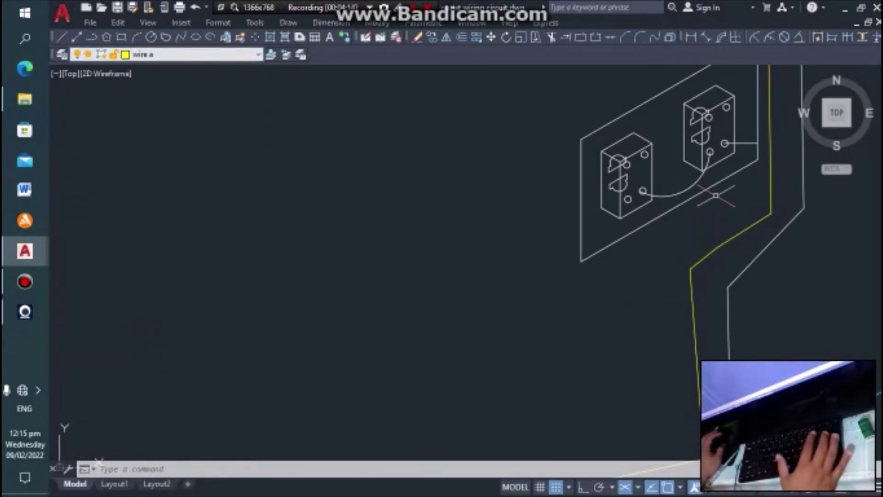
{"action": "scroll", "coordinate": [708, 198], "scroll_direction": "down", "scroll_amount": 2}
{"action": "scroll", "coordinate": [697, 203], "scroll_direction": "up", "scroll_amount": 4}
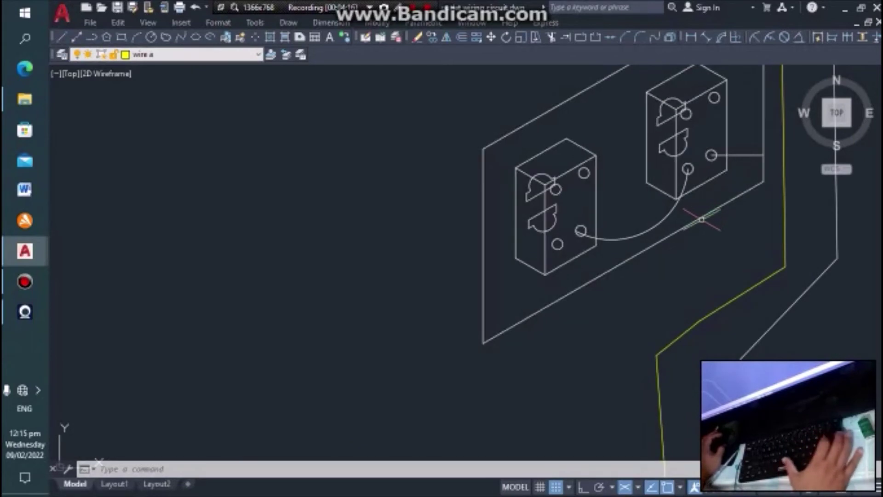
{"action": "type", "text": "A"}
{"action": "key", "text": "Return"}
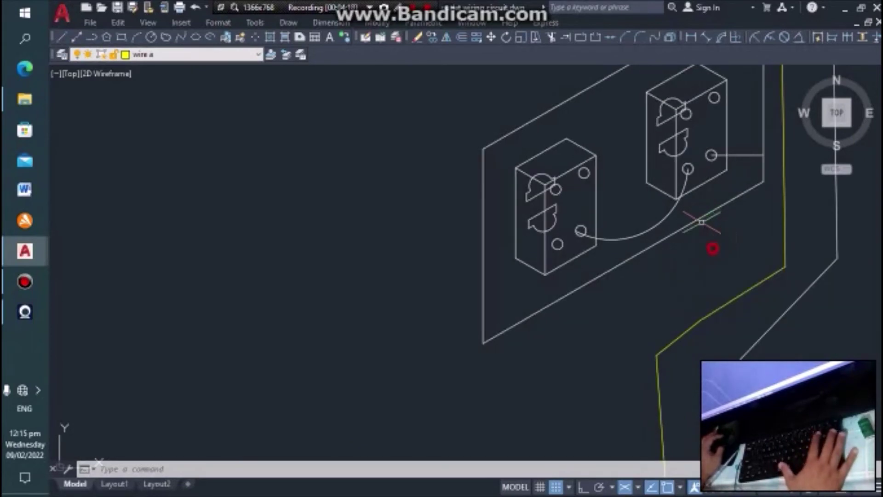
{"action": "scroll", "coordinate": [680, 116], "scroll_direction": "up", "scroll_amount": 2}
{"action": "left_click", "coordinate": [680, 116]}
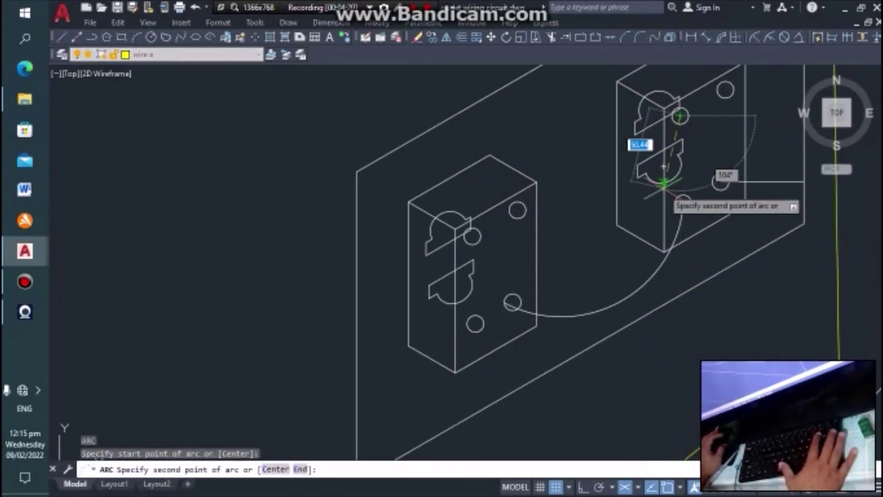
{"action": "left_click", "coordinate": [662, 183]}
{"action": "left_click", "coordinate": [517, 210]}
{"action": "scroll", "coordinate": [517, 210], "scroll_direction": "down", "scroll_amount": 5}
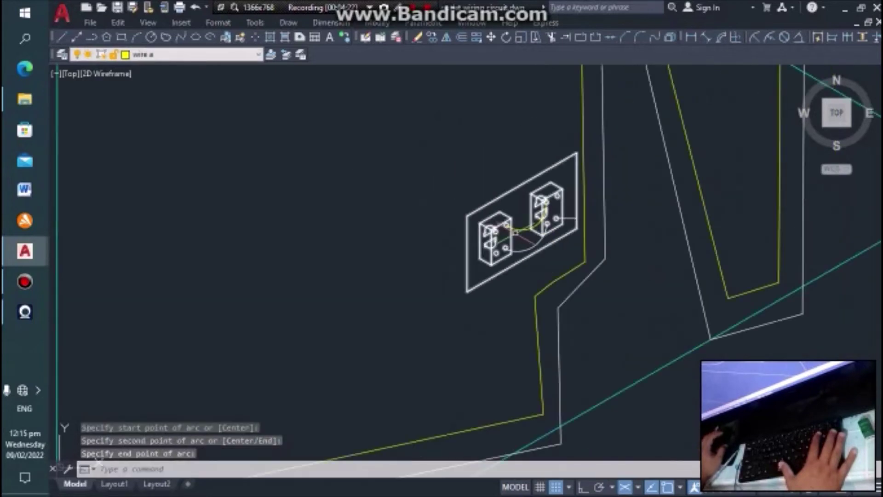
{"action": "key", "text": "Escape"}
{"action": "scroll", "coordinate": [559, 208], "scroll_direction": "up", "scroll_amount": 3}
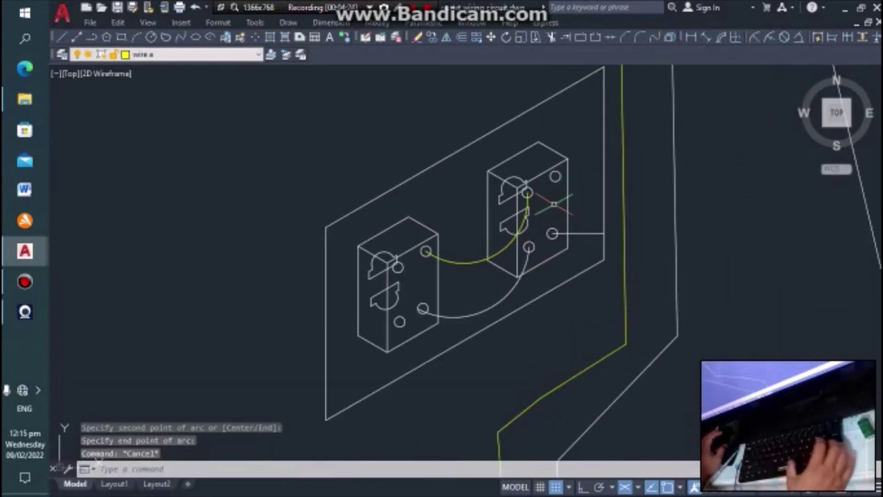
Start a straight yellow wire at the right outlet's top terminal.
{"action": "type", "text": "a"}
{"action": "key", "text": "Return"}
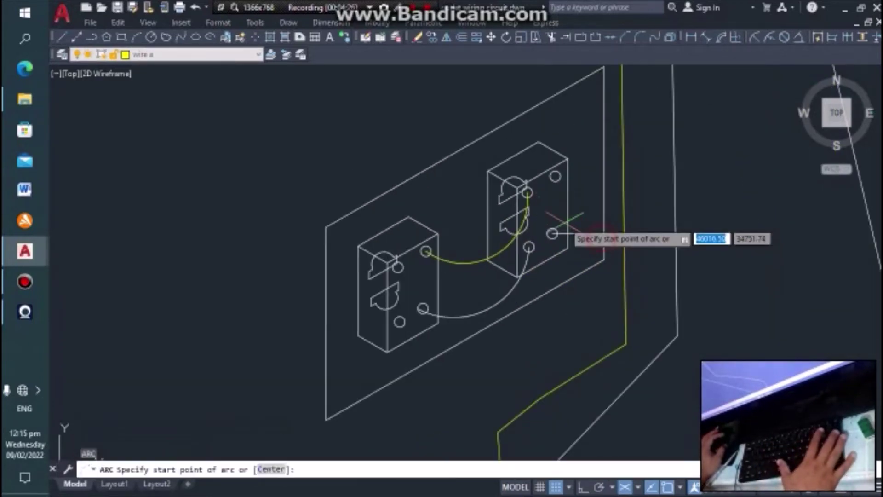
{"action": "left_click", "coordinate": [526, 191]}
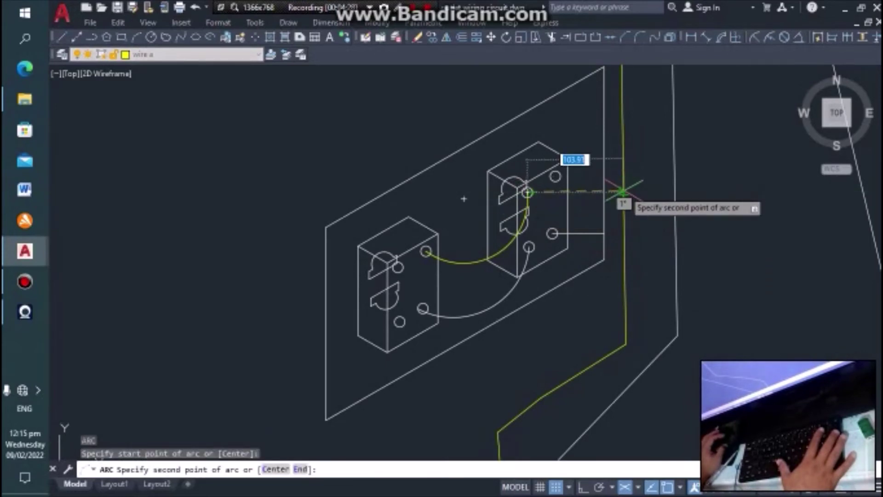
{"action": "key", "text": "Escape"}
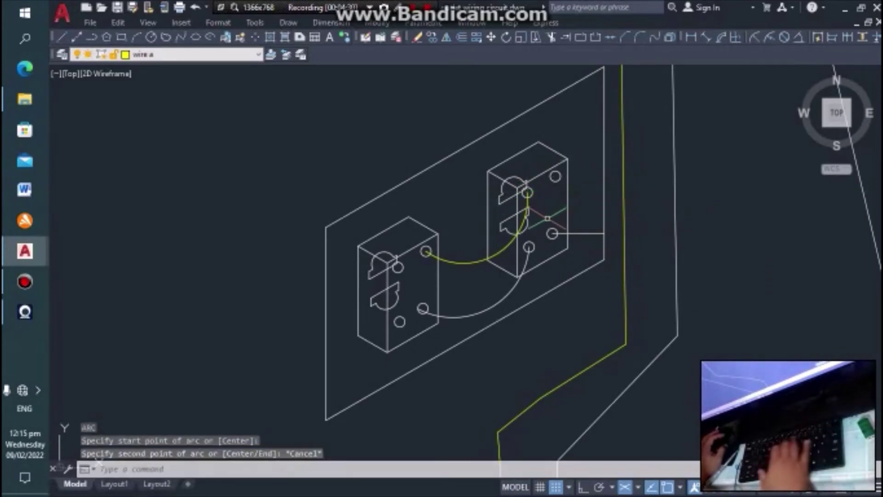
{"action": "type", "text": "l"}
{"action": "key", "text": "Return"}
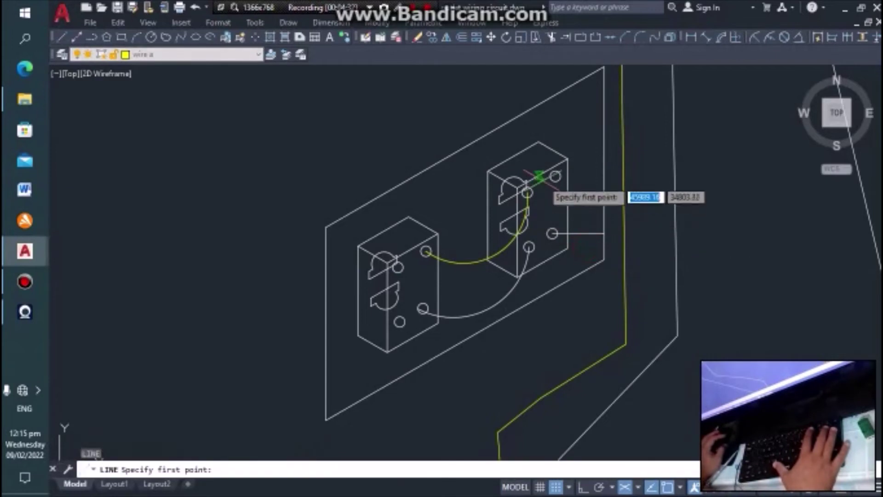
{"action": "left_click", "coordinate": [555, 176]}
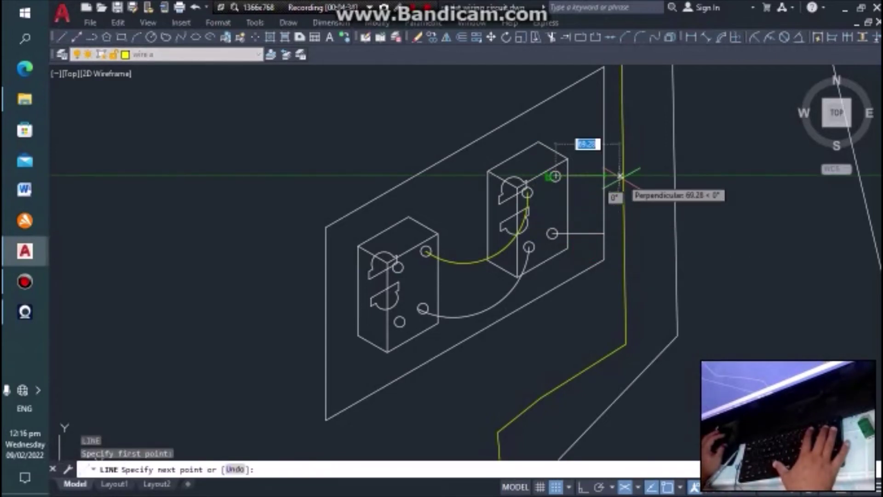
{"action": "key", "text": "Escape"}
Grip-stretch the new yellow wire's end onto the vertical yellow run.
{"action": "scroll", "coordinate": [602, 281], "scroll_direction": "down", "scroll_amount": 2}
{"action": "scroll", "coordinate": [612, 207], "scroll_direction": "up", "scroll_amount": 3}
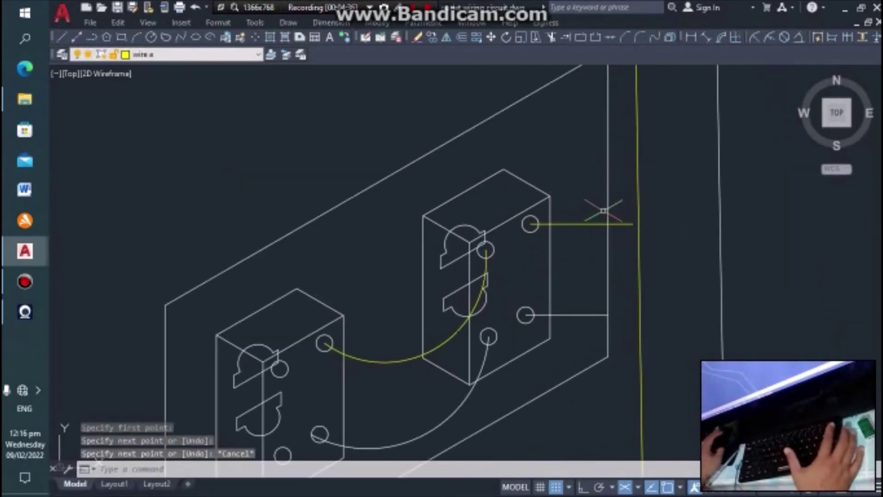
{"action": "scroll", "coordinate": [619, 222], "scroll_direction": "up", "scroll_amount": 2}
{"action": "left_click", "coordinate": [633, 221]}
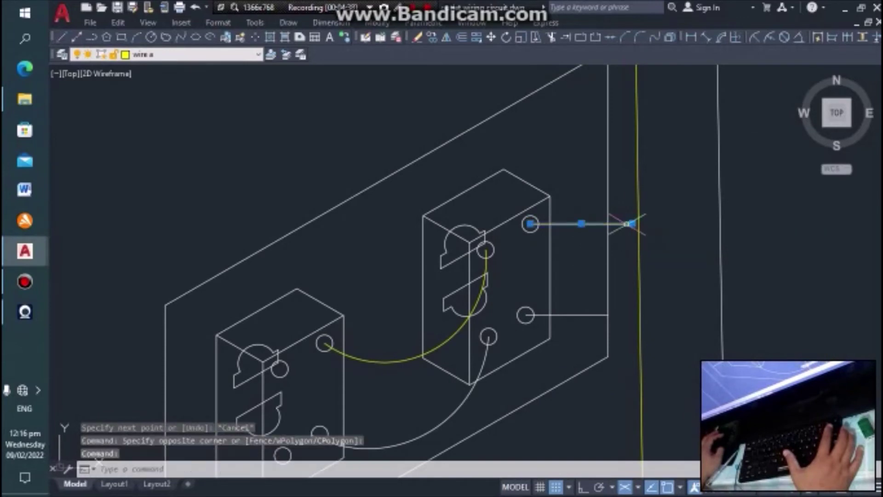
{"action": "left_click", "coordinate": [631, 224]}
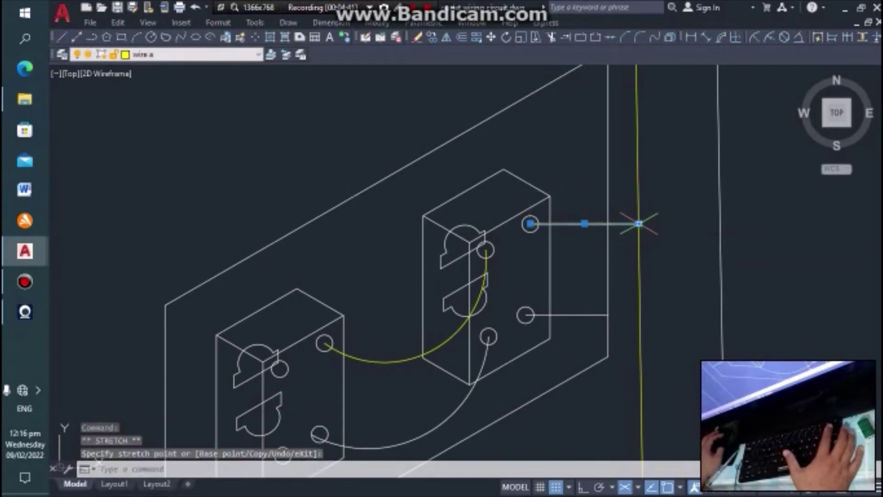
{"action": "key", "text": "Escape"}
{"action": "scroll", "coordinate": [634, 310], "scroll_direction": "down", "scroll_amount": 3}
Draw a yellow arc from the left outlet's top terminal to the right outlet's top terminal.
{"action": "scroll", "coordinate": [628, 326], "scroll_direction": "down", "scroll_amount": 5}
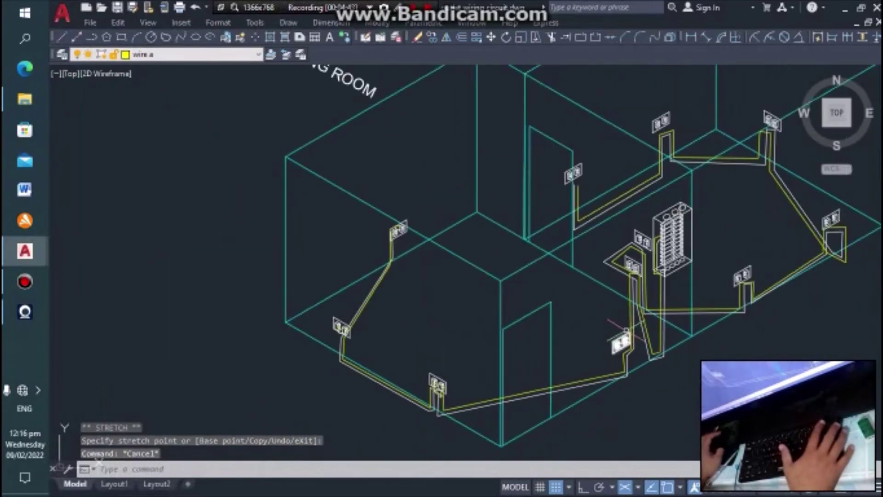
{"action": "scroll", "coordinate": [631, 289], "scroll_direction": "up", "scroll_amount": 3}
{"action": "scroll", "coordinate": [598, 287], "scroll_direction": "up", "scroll_amount": 3}
{"action": "scroll", "coordinate": [543, 288], "scroll_direction": "up", "scroll_amount": 3}
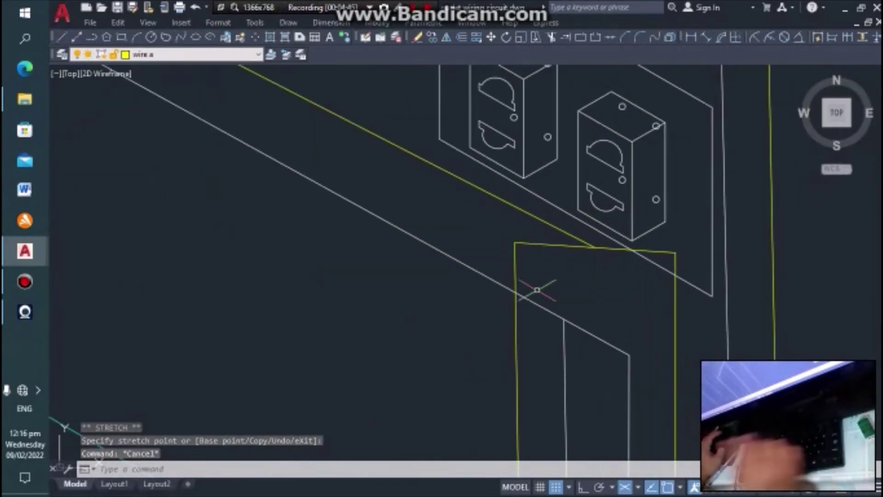
{"action": "scroll", "coordinate": [552, 273], "scroll_direction": "down", "scroll_amount": 2}
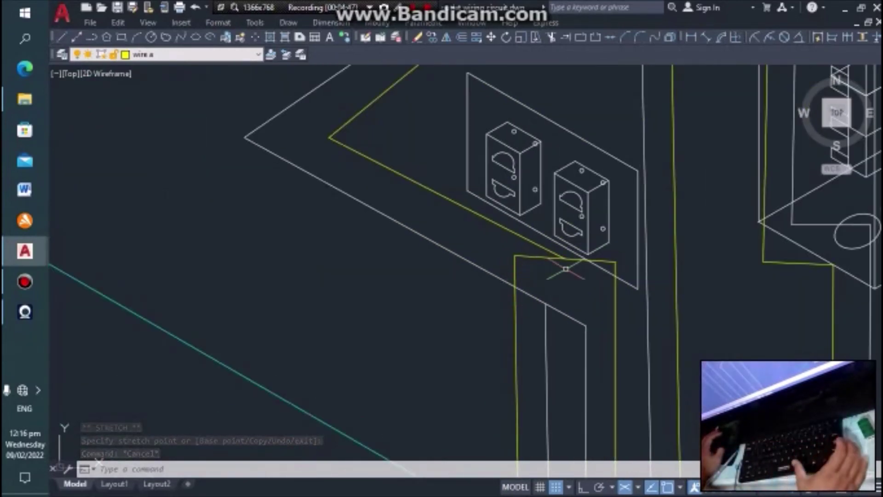
{"action": "type", "text": "a"}
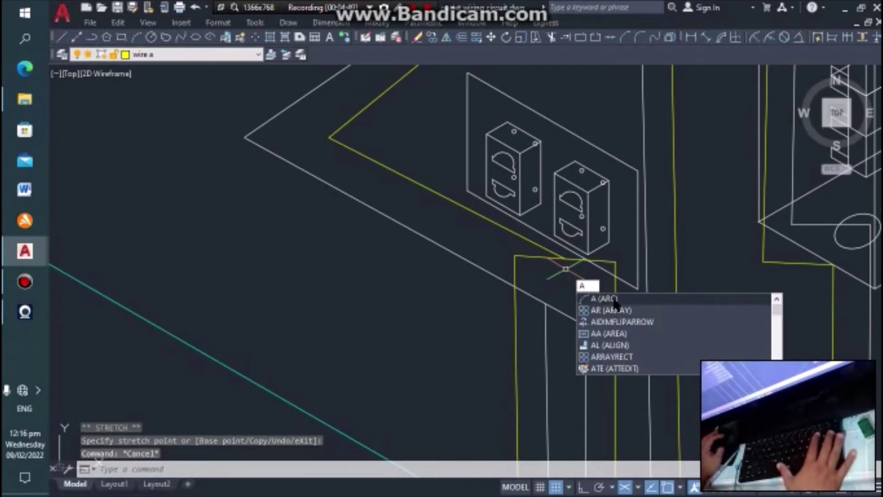
{"action": "key", "text": "Return"}
{"action": "scroll", "coordinate": [570, 212], "scroll_direction": "up", "scroll_amount": 2}
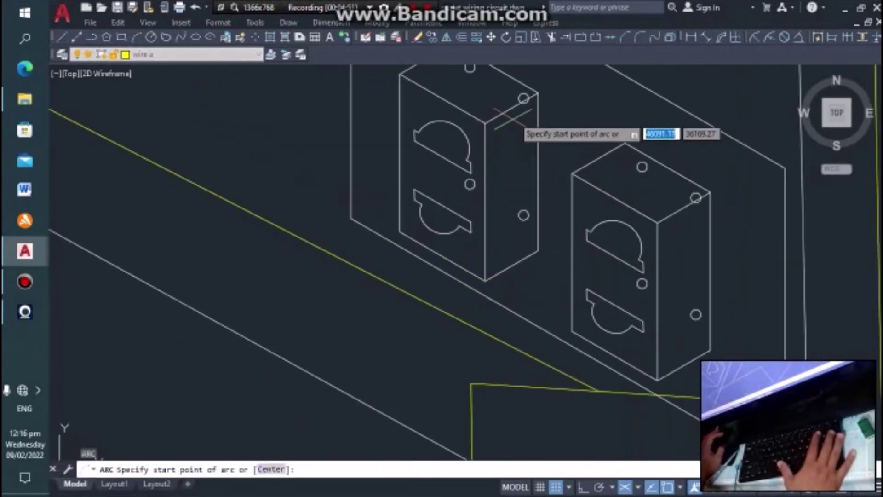
{"action": "scroll", "coordinate": [503, 143], "scroll_direction": "up", "scroll_amount": 2}
{"action": "left_click", "coordinate": [524, 98]}
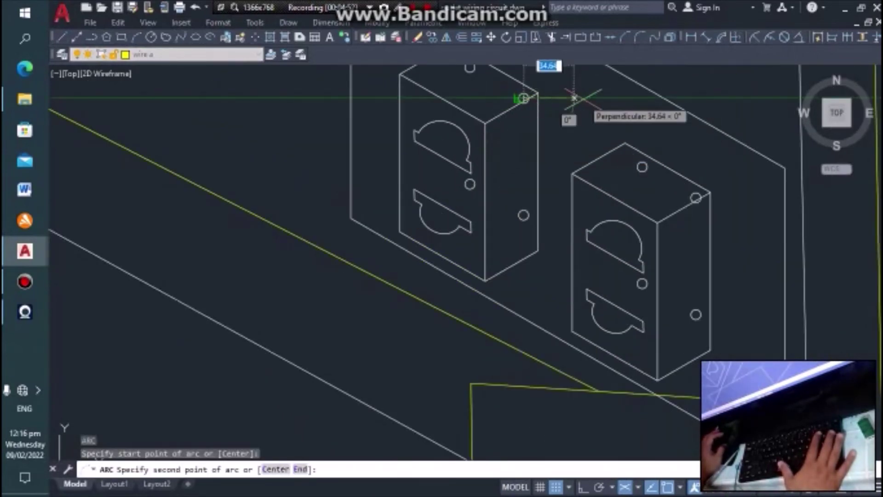
{"action": "left_click", "coordinate": [574, 98]}
{"action": "left_click", "coordinate": [642, 166]}
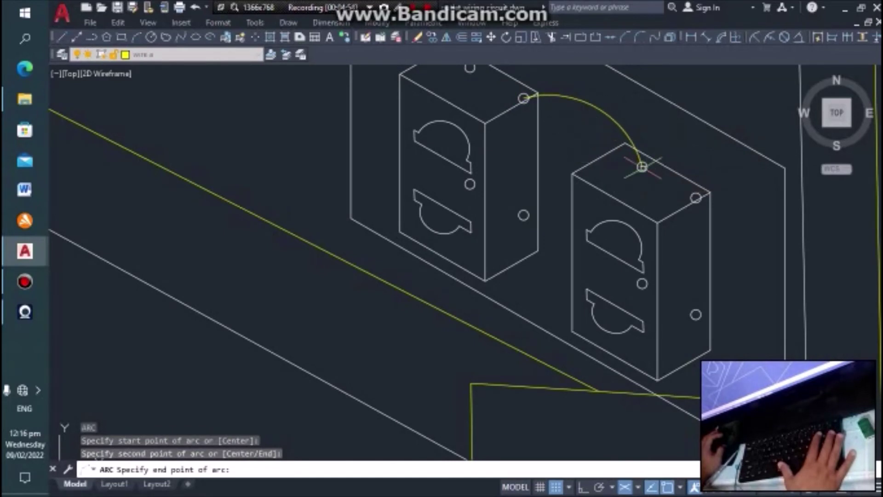
{"action": "key", "text": "Escape"}
{"action": "scroll", "coordinate": [637, 123], "scroll_direction": "down", "scroll_amount": 2}
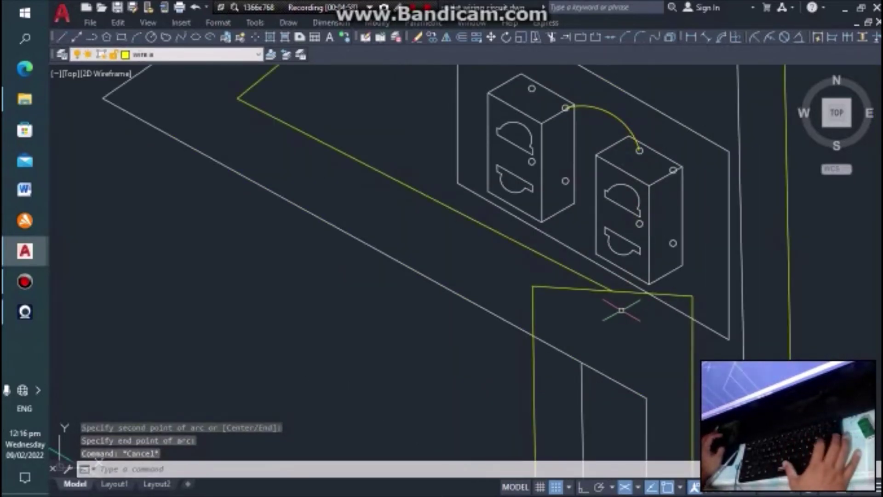
{"action": "type", "text": "A"}
Draw a yellow wire line from the right outlet's corner terminal down toward the yellow run.
{"action": "key", "text": "Return"}
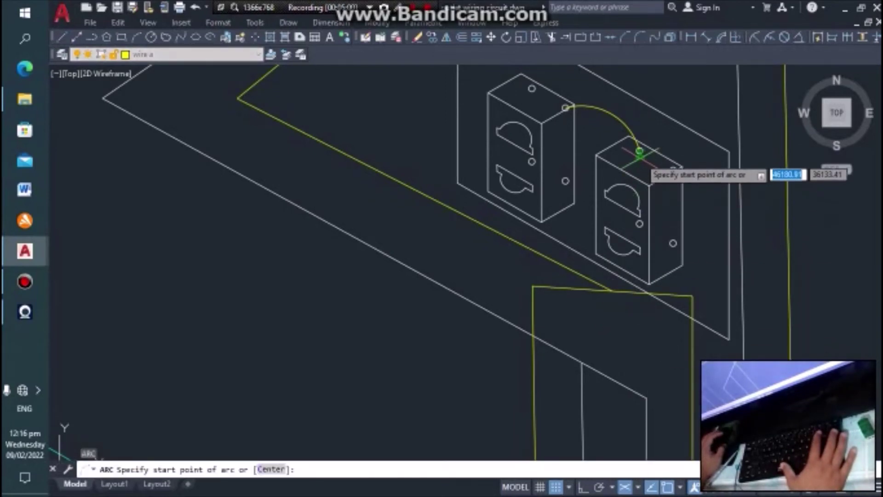
{"action": "scroll", "coordinate": [638, 146], "scroll_direction": "up", "scroll_amount": 2}
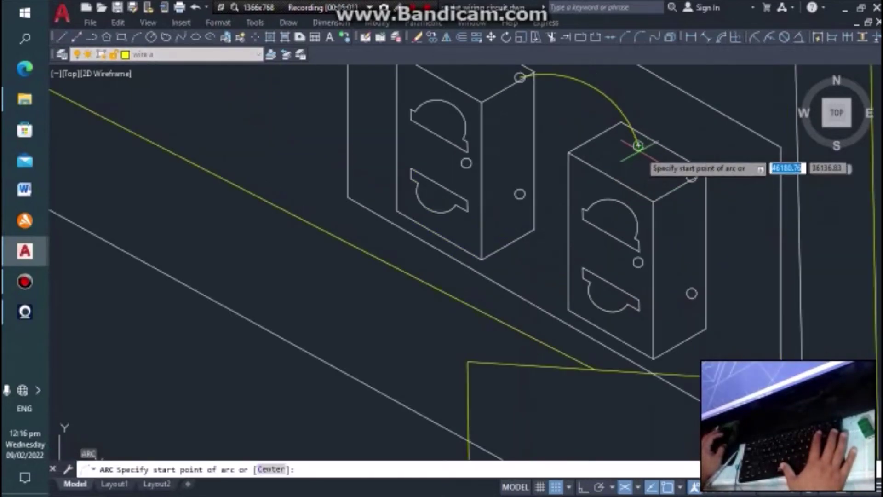
{"action": "left_click", "coordinate": [691, 176]}
{"action": "left_click", "coordinate": [746, 178]}
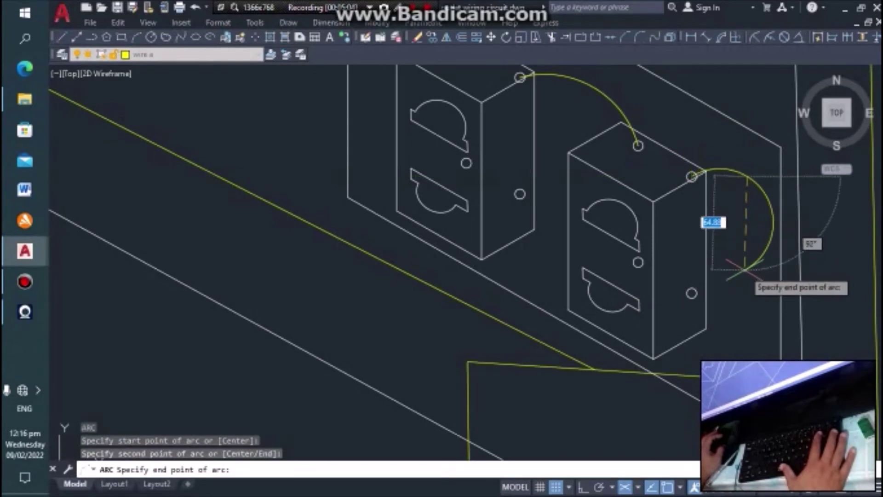
{"action": "key", "text": "Escape"}
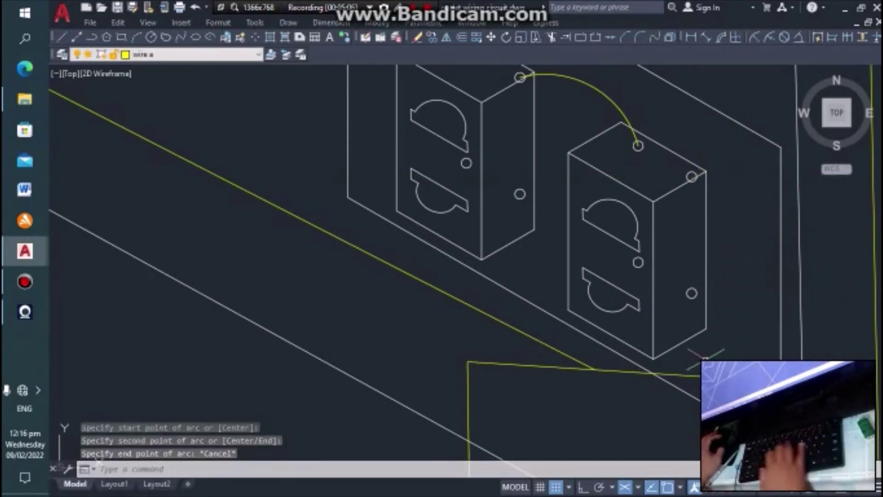
{"action": "type", "text": "l"}
{"action": "key", "text": "Return"}
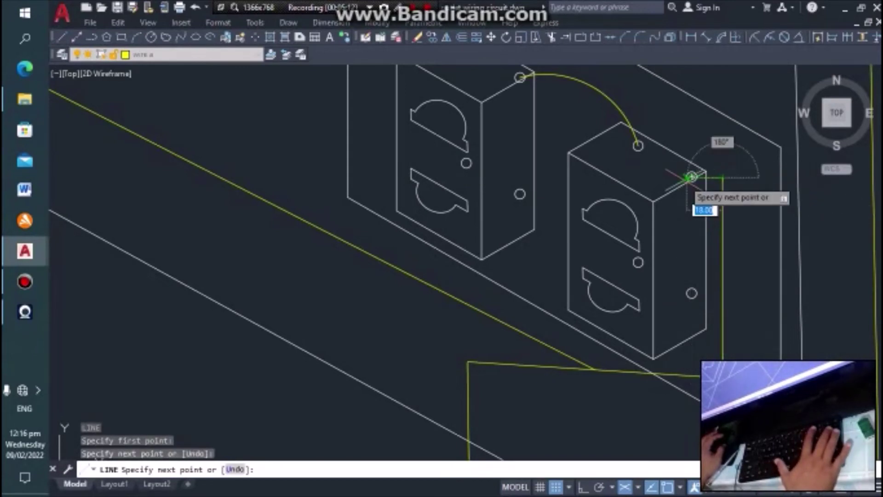
{"action": "left_click", "coordinate": [692, 178]}
{"action": "scroll", "coordinate": [706, 205], "scroll_direction": "down", "scroll_amount": 3}
{"action": "key", "text": "Escape"}
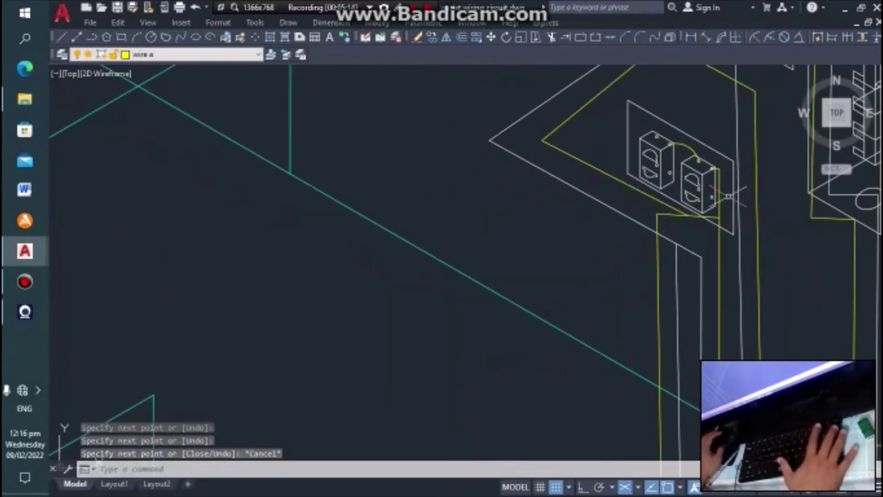
{"action": "scroll", "coordinate": [629, 226], "scroll_direction": "up", "scroll_amount": 1}
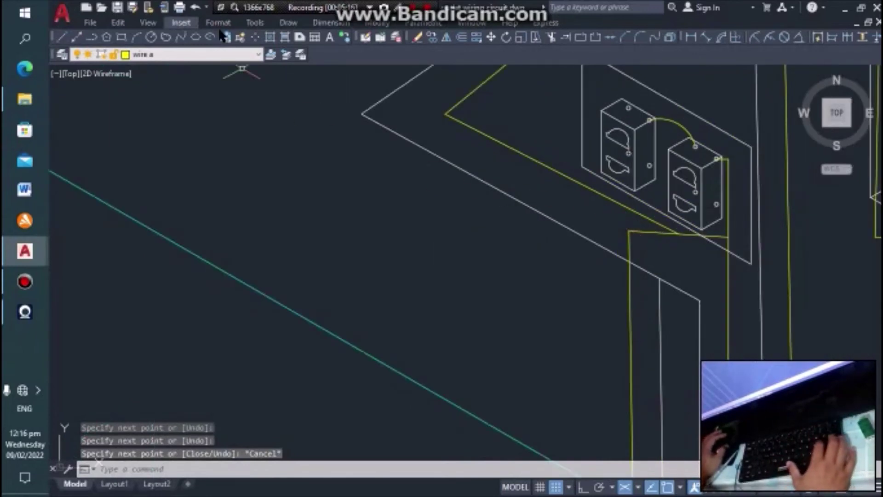
Make wire N the current layer, cancelling the false-start line and arc commands.
{"action": "left_click", "coordinate": [230, 56]}
{"action": "left_click", "coordinate": [197, 367]}
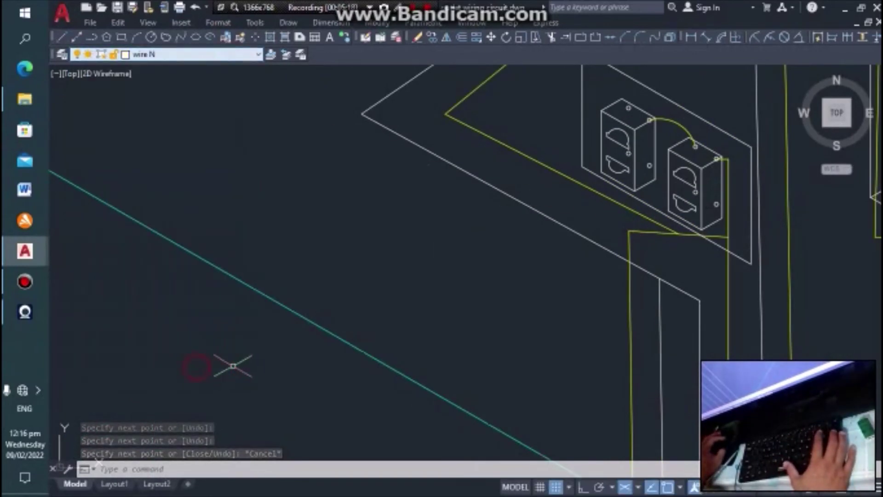
{"action": "type", "text": "L"}
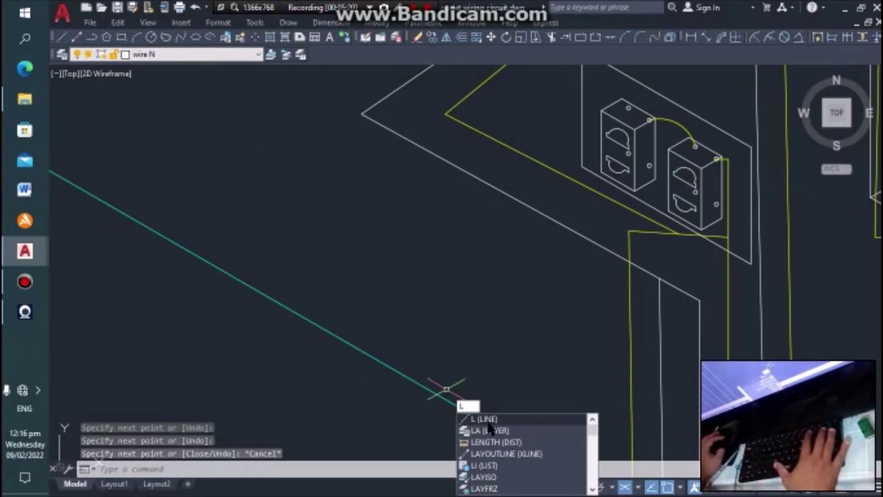
{"action": "key", "text": "Return"}
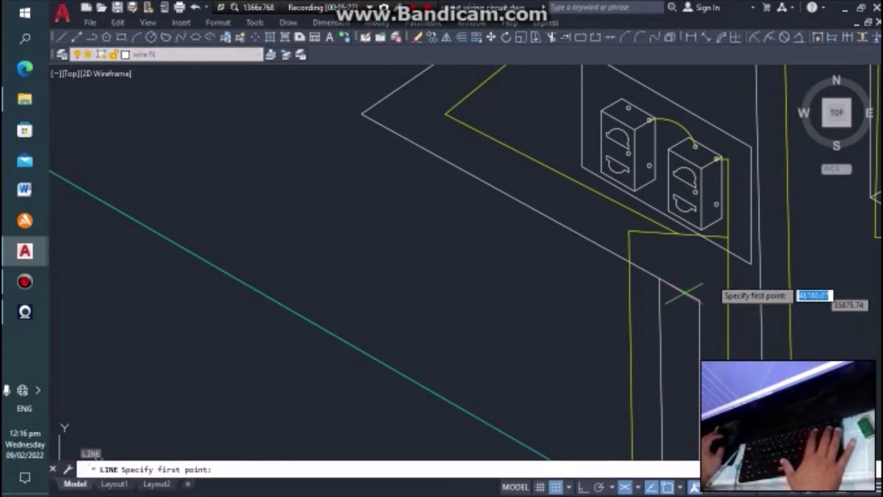
{"action": "scroll", "coordinate": [711, 224], "scroll_direction": "up", "scroll_amount": 2}
{"action": "key", "text": "Escape"}
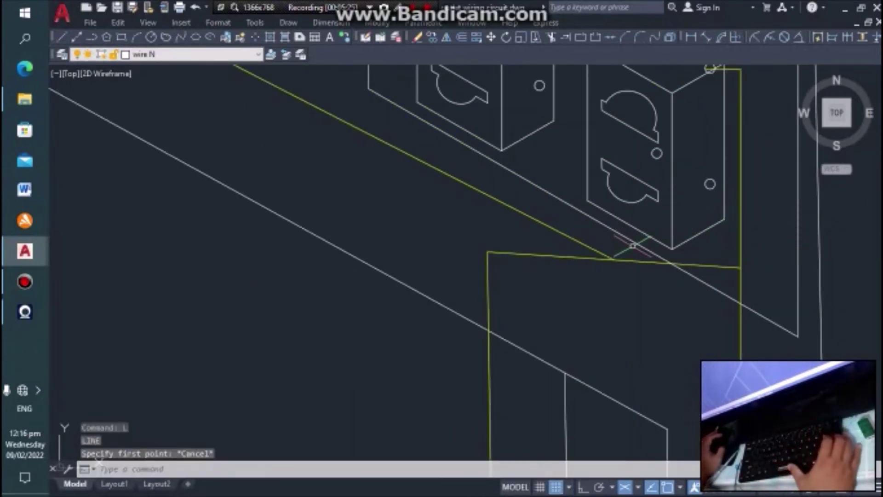
{"action": "type", "text": "A"}
{"action": "key", "text": "Return"}
{"action": "key", "text": "Return"}
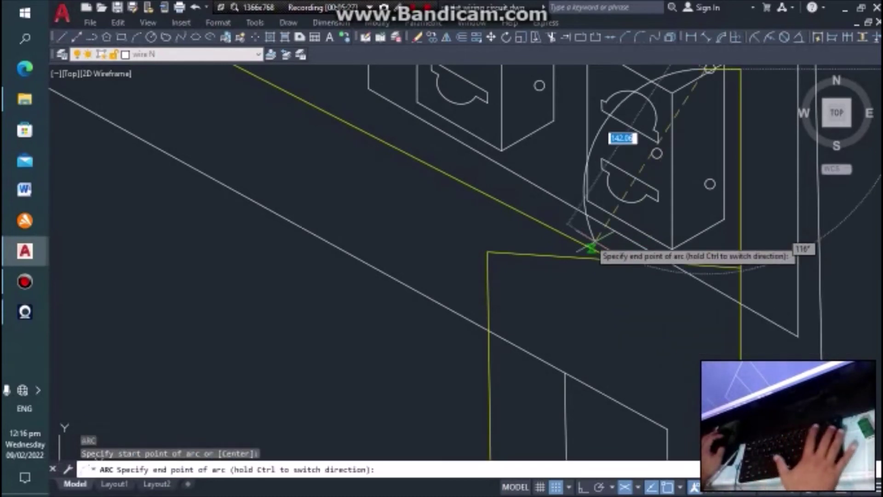
{"action": "key", "text": "Escape"}
{"action": "key", "text": "Escape"}
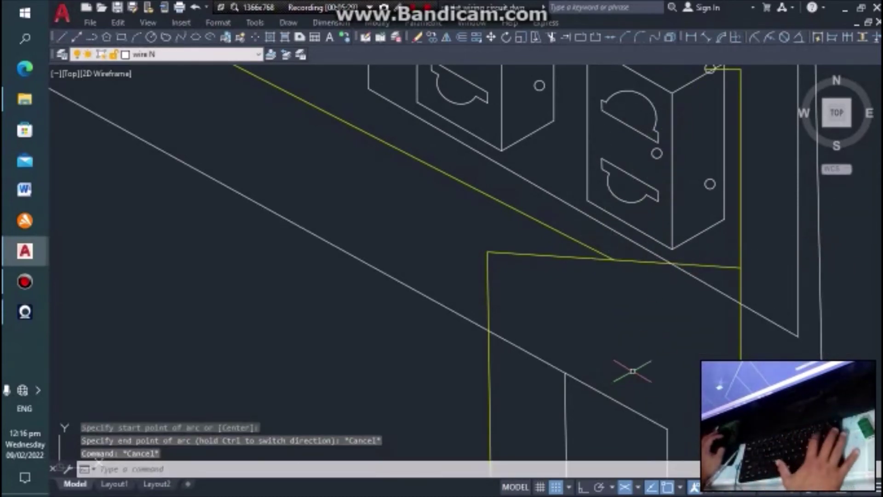
{"action": "key", "text": "Return"}
{"action": "key", "text": "Return"}
{"action": "key", "text": "Escape"}
{"action": "key", "text": "Escape"}
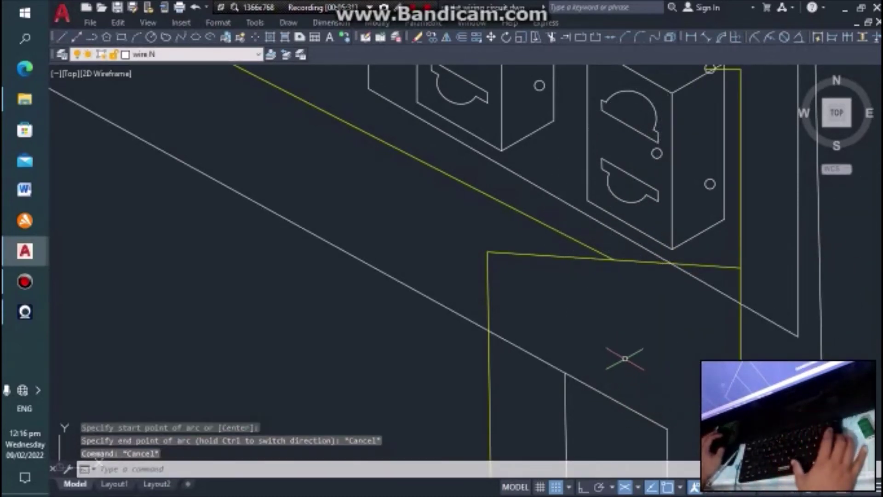
Draw a white arc from the left duplex outlet terminal to the right outlet.
{"action": "type", "text": "a"}
{"action": "key", "text": "Return"}
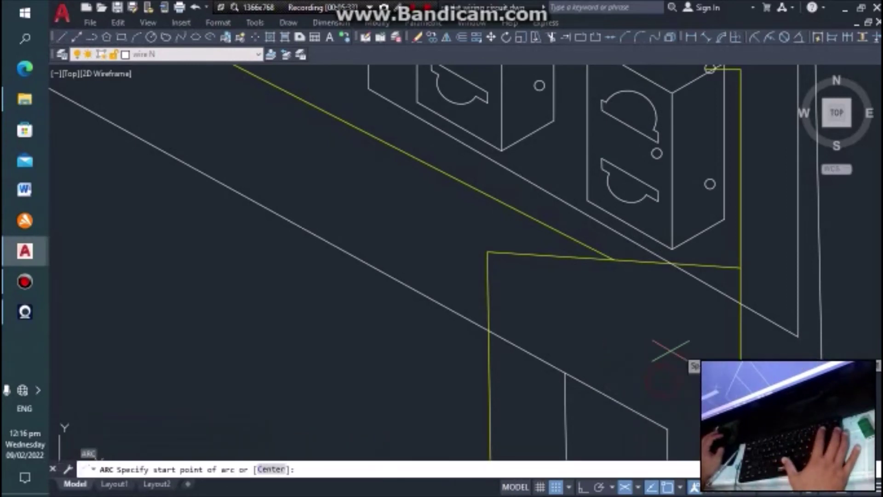
{"action": "scroll", "coordinate": [653, 340], "scroll_direction": "down", "scroll_amount": 3}
{"action": "scroll", "coordinate": [611, 221], "scroll_direction": "up", "scroll_amount": 3}
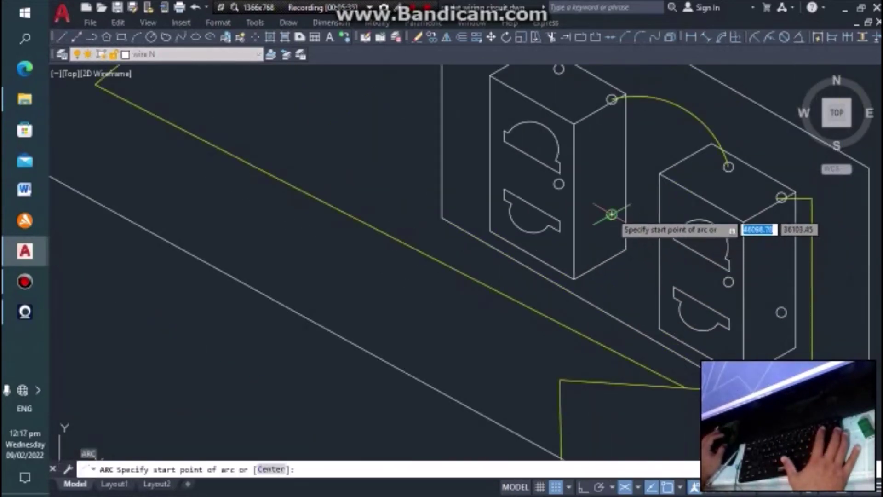
{"action": "left_click", "coordinate": [611, 214]}
{"action": "left_click", "coordinate": [646, 200]}
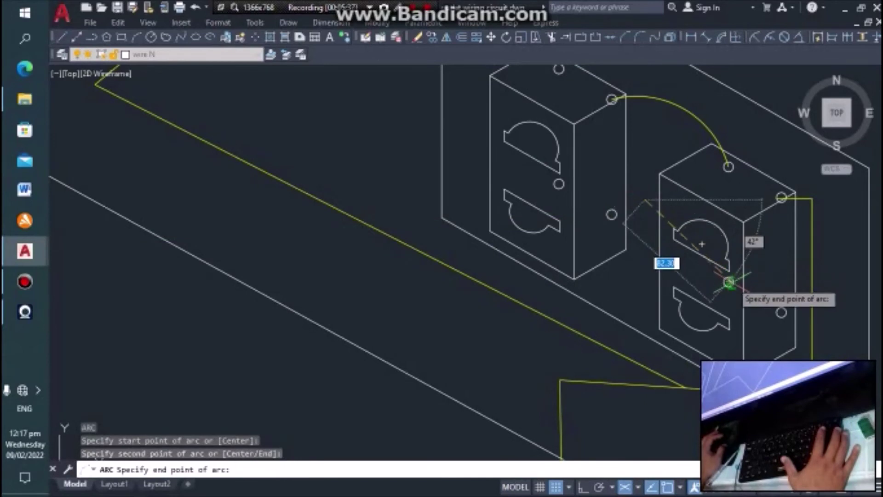
{"action": "key", "text": "Escape"}
{"action": "scroll", "coordinate": [678, 199], "scroll_direction": "down", "scroll_amount": 4}
{"action": "scroll", "coordinate": [722, 351], "scroll_direction": "up", "scroll_amount": 2}
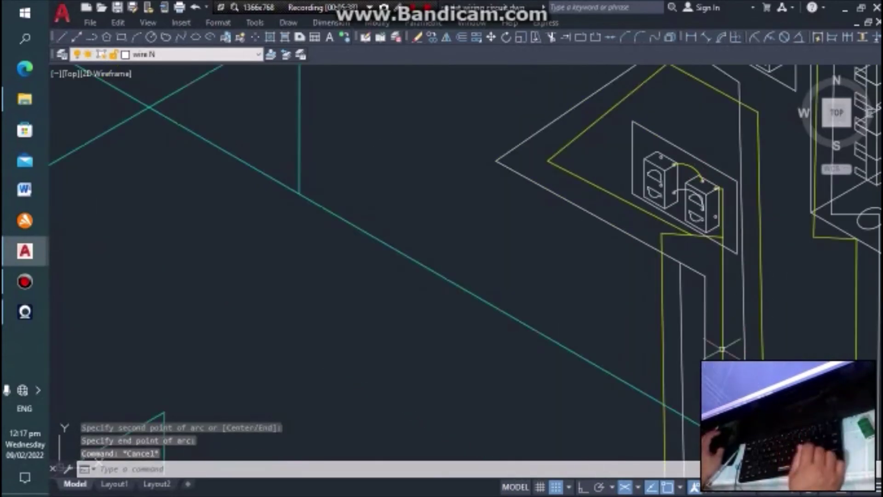
{"action": "scroll", "coordinate": [733, 201], "scroll_direction": "up", "scroll_amount": 2}
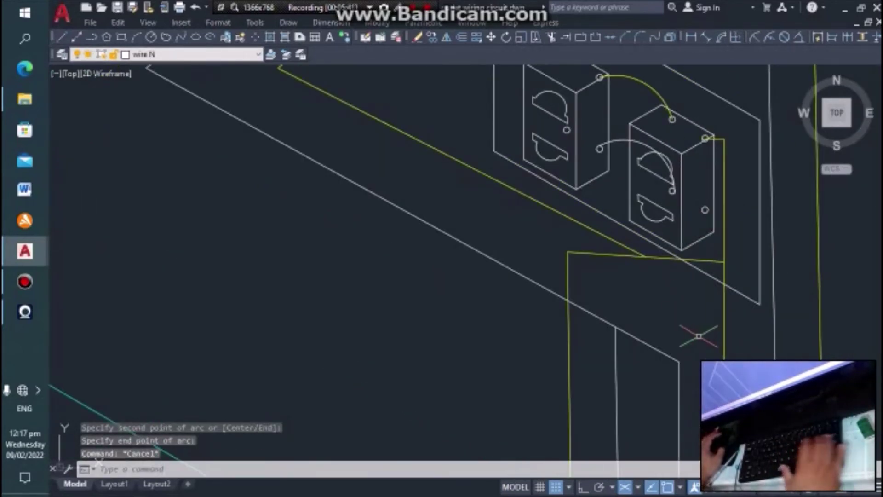
Run a white wire N line down from the right outlet's lower terminal toward the white vertical run.
{"action": "type", "text": "l"}
{"action": "key", "text": "Return"}
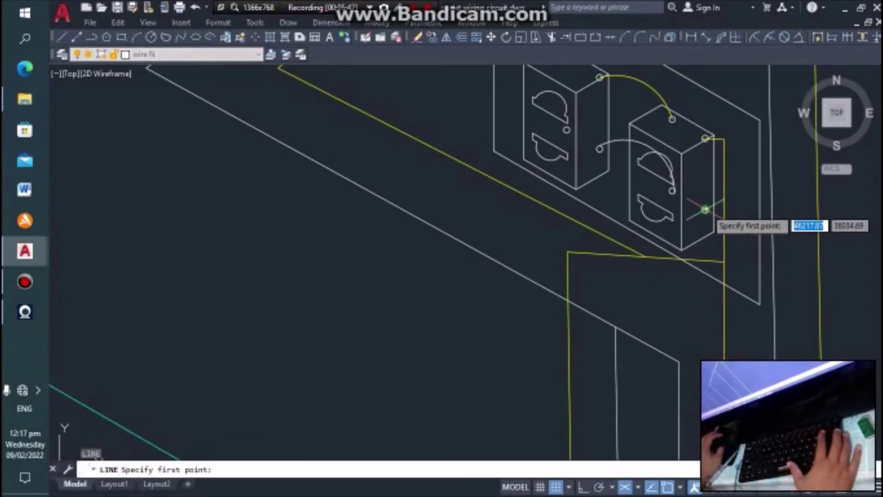
{"action": "scroll", "coordinate": [704, 211], "scroll_direction": "up", "scroll_amount": 2}
{"action": "left_click", "coordinate": [704, 211]}
{"action": "scroll", "coordinate": [681, 321], "scroll_direction": "down", "scroll_amount": 3}
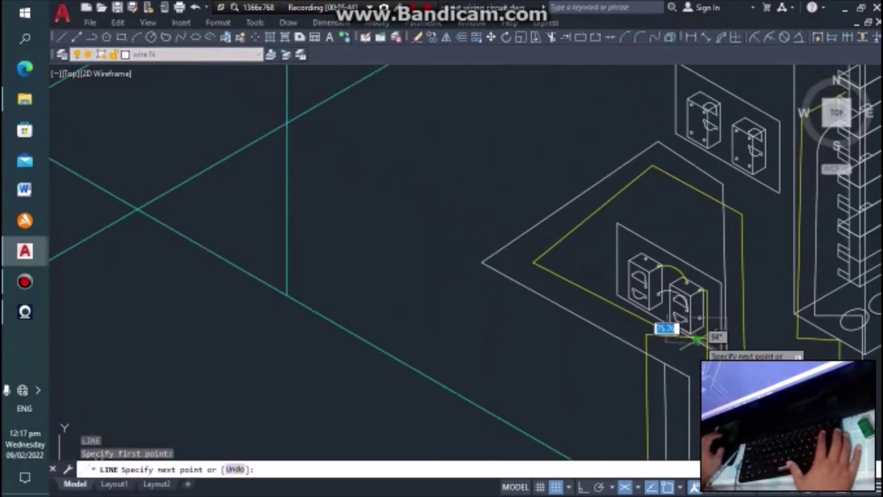
{"action": "scroll", "coordinate": [685, 331], "scroll_direction": "up", "scroll_amount": 1}
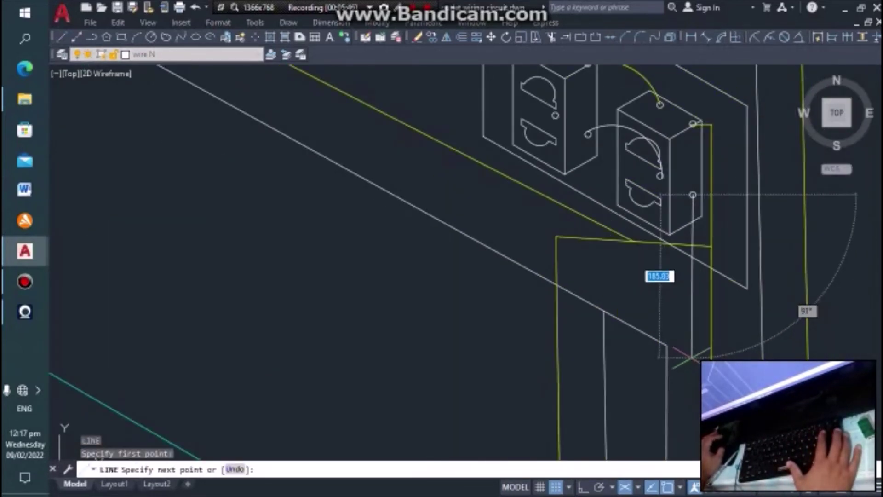
{"action": "left_click", "coordinate": [665, 344]}
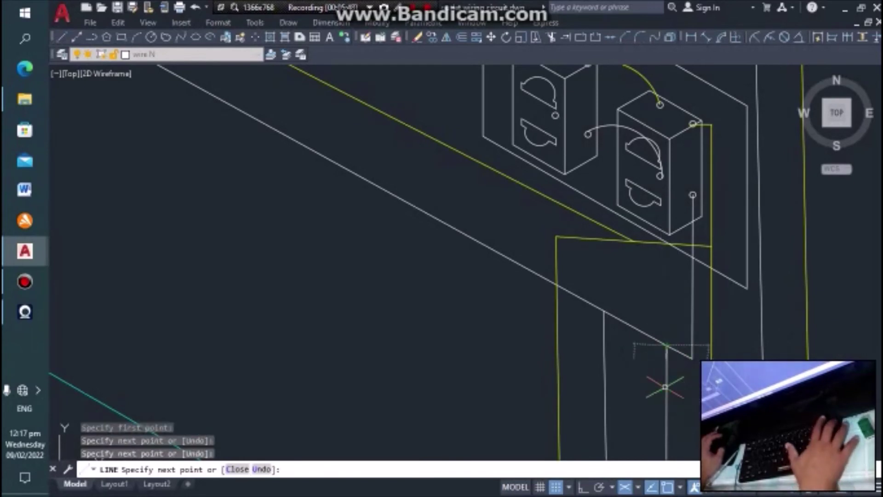
{"action": "key", "text": "Escape"}
{"action": "key", "text": "Escape"}
{"action": "scroll", "coordinate": [625, 299], "scroll_direction": "down", "scroll_amount": 2}
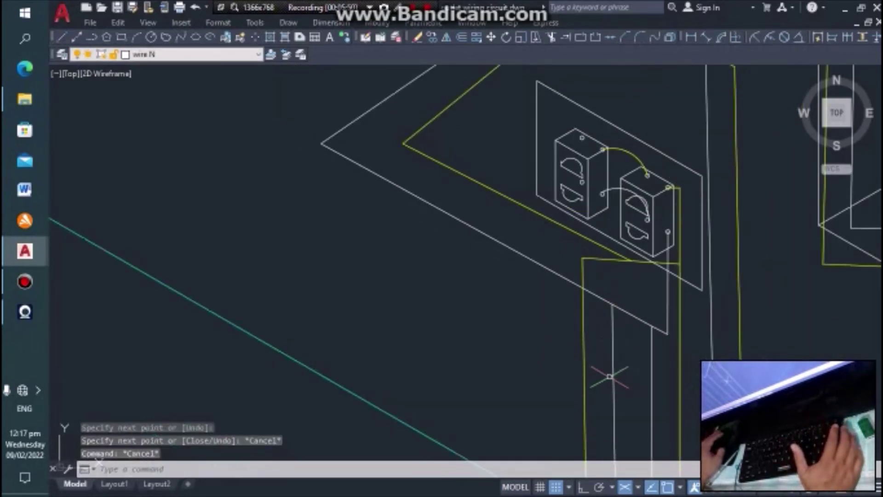
{"action": "scroll", "coordinate": [609, 376], "scroll_direction": "down", "scroll_amount": 3}
Zoom to the outlets by the panel and draw a white 3-point arc between their terminals.
{"action": "scroll", "coordinate": [594, 349], "scroll_direction": "down", "scroll_amount": 1}
{"action": "scroll", "coordinate": [598, 301], "scroll_direction": "up", "scroll_amount": 3}
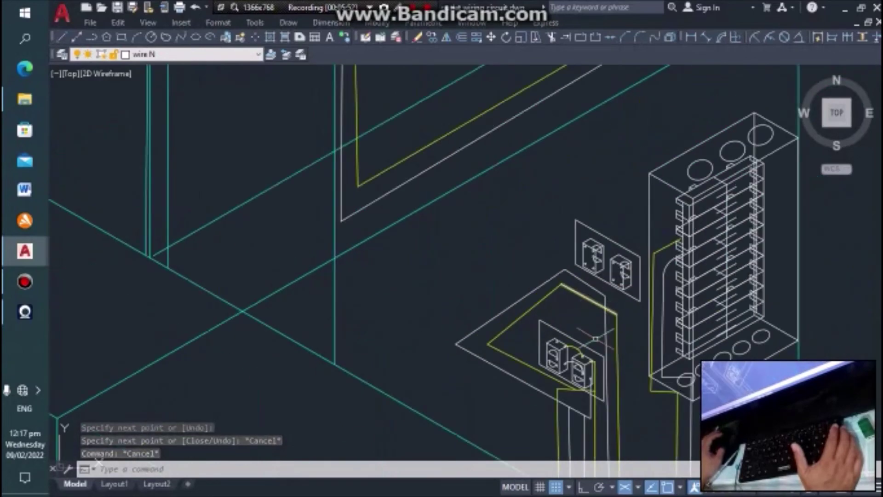
{"action": "scroll", "coordinate": [557, 276], "scroll_direction": "up", "scroll_amount": 2}
{"action": "scroll", "coordinate": [548, 268], "scroll_direction": "up", "scroll_amount": 1}
{"action": "scroll", "coordinate": [548, 268], "scroll_direction": "up", "scroll_amount": 4}
{"action": "type", "text": "A"}
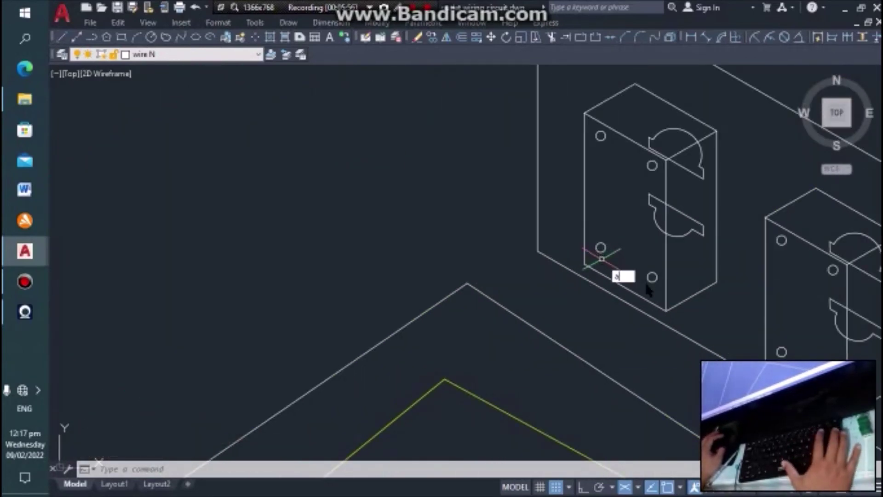
{"action": "key", "text": "Return"}
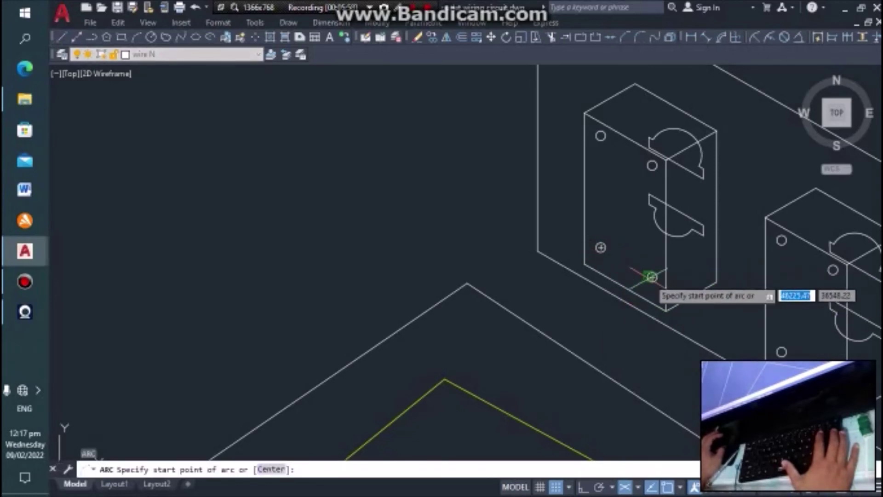
{"action": "left_click", "coordinate": [652, 277]}
{"action": "scroll", "coordinate": [652, 277], "scroll_direction": "down", "scroll_amount": 2}
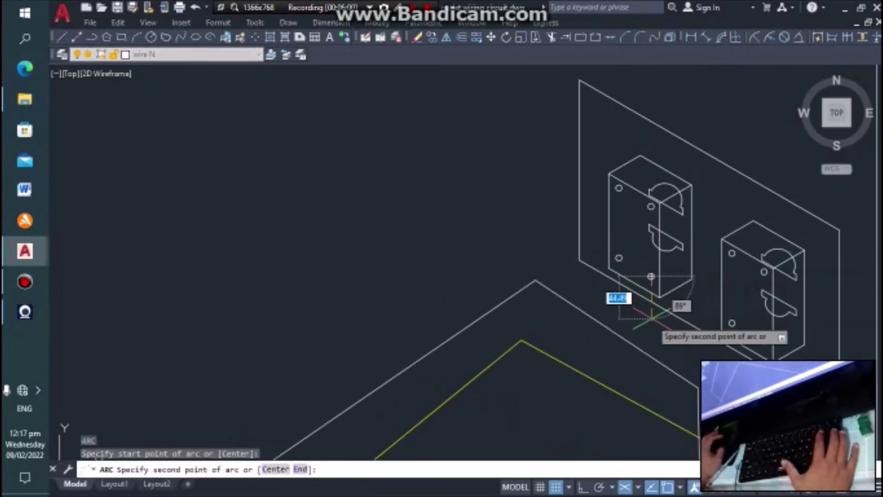
{"action": "left_click", "coordinate": [666, 329]}
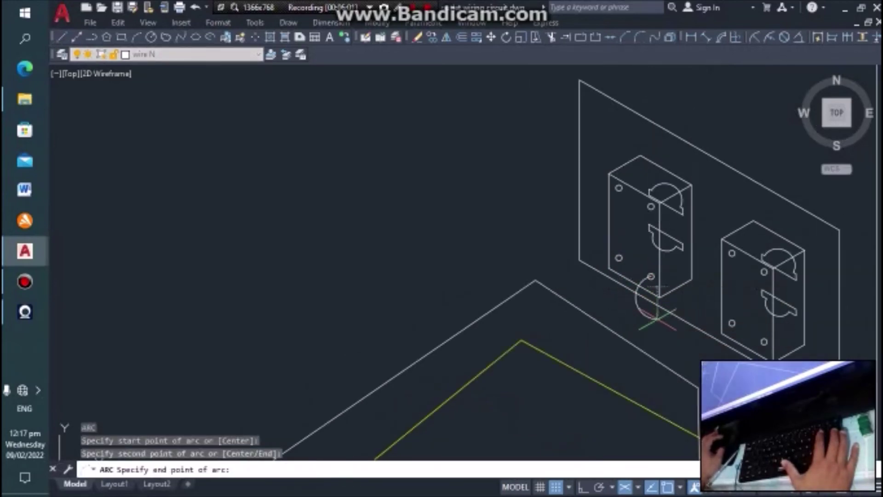
{"action": "left_click", "coordinate": [731, 324]}
{"action": "key", "text": "Escape"}
{"action": "scroll", "coordinate": [611, 333], "scroll_direction": "down", "scroll_amount": 4}
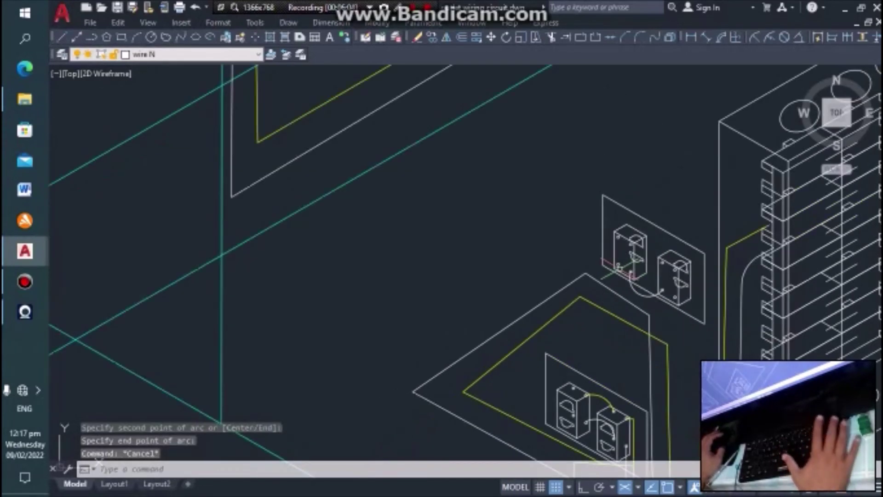
{"action": "scroll", "coordinate": [638, 317], "scroll_direction": "down", "scroll_amount": 3}
{"action": "scroll", "coordinate": [631, 272], "scroll_direction": "up", "scroll_amount": 4}
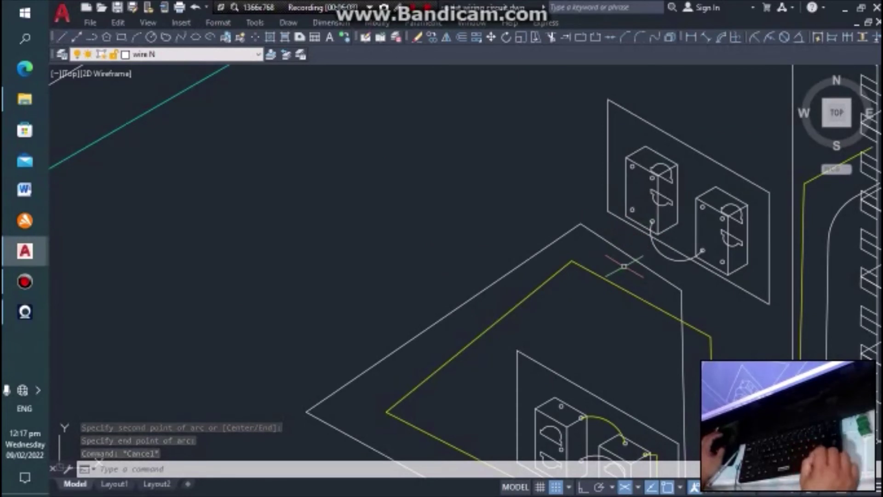
Drop a short white wire line from the left outlet's lower terminal.
{"action": "type", "text": "l"}
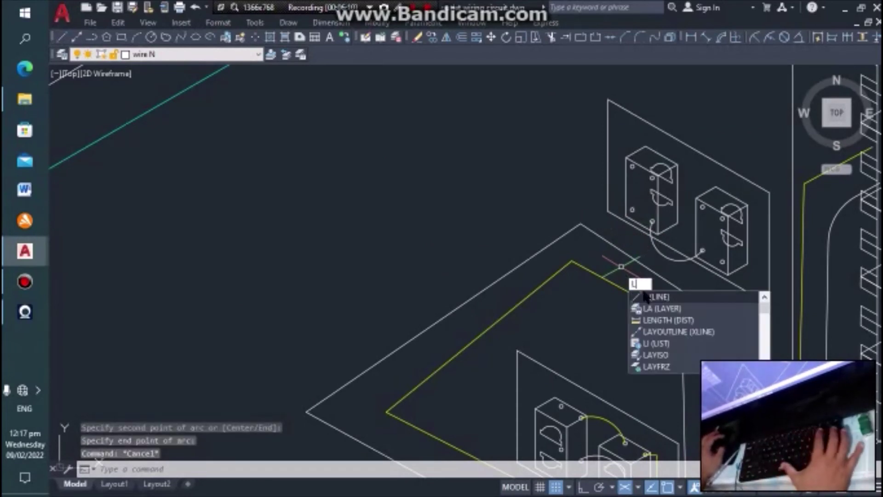
{"action": "key", "text": "Return"}
{"action": "scroll", "coordinate": [635, 224], "scroll_direction": "up", "scroll_amount": 4}
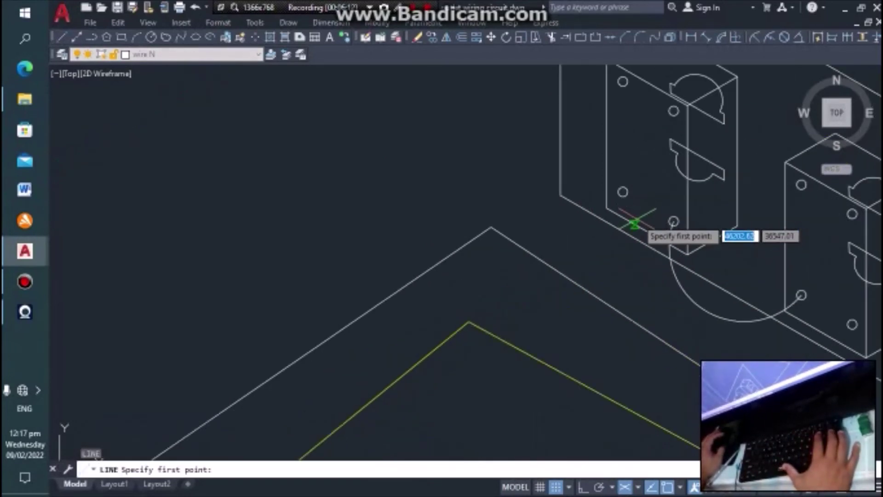
{"action": "left_click", "coordinate": [622, 191]}
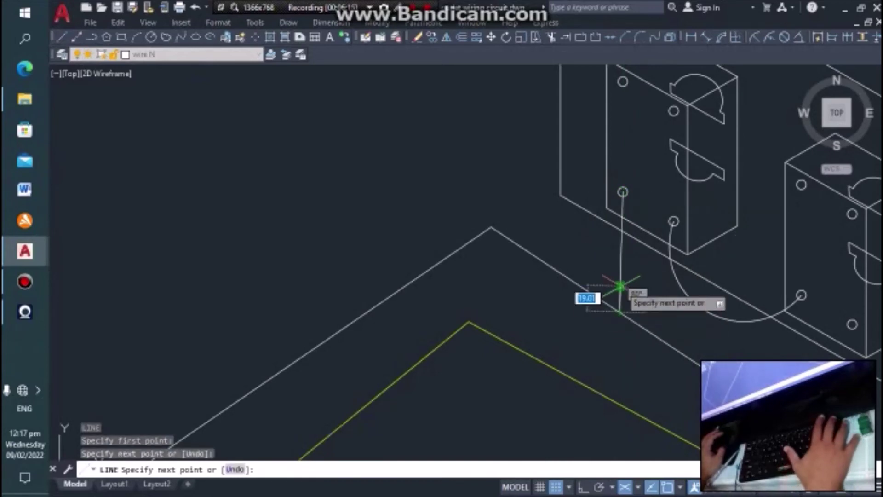
{"action": "key", "text": "Escape"}
{"action": "scroll", "coordinate": [643, 196], "scroll_direction": "down", "scroll_amount": 4}
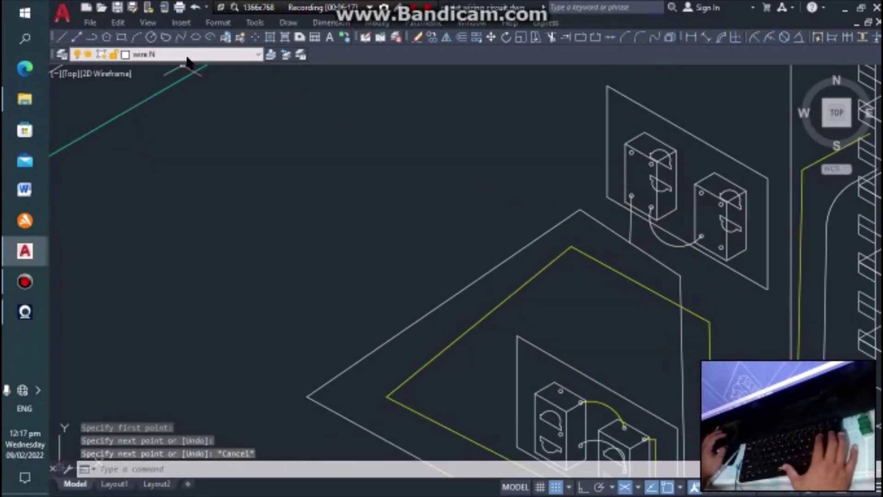
Make wire a current and draw a yellow arc joining the upper outlet's two sockets.
{"action": "left_click", "coordinate": [187, 56]}
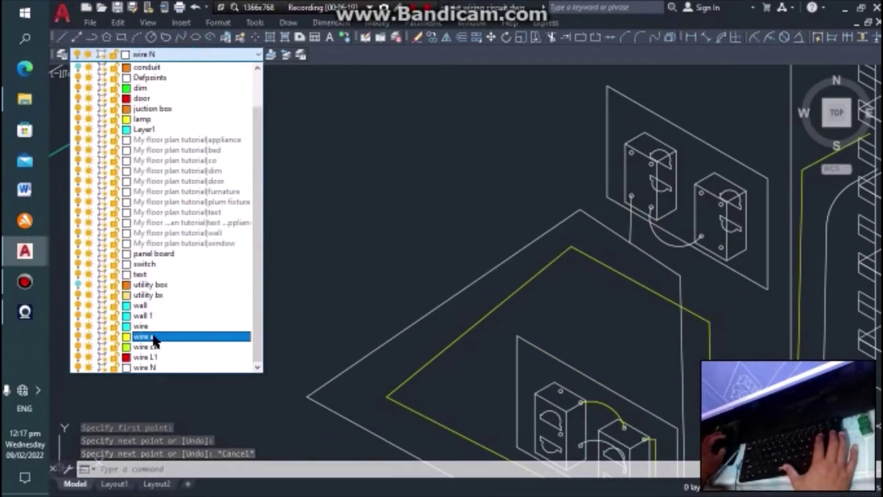
{"action": "left_click", "coordinate": [147, 336]}
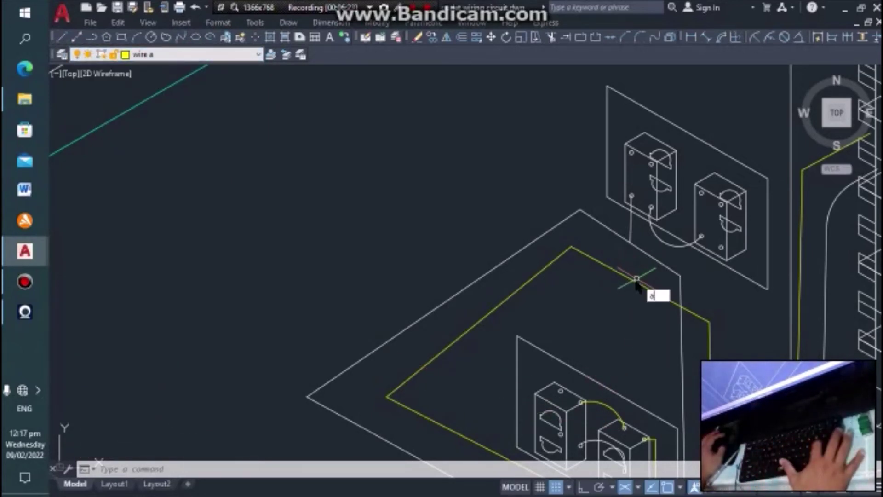
{"action": "left_click", "coordinate": [667, 309]}
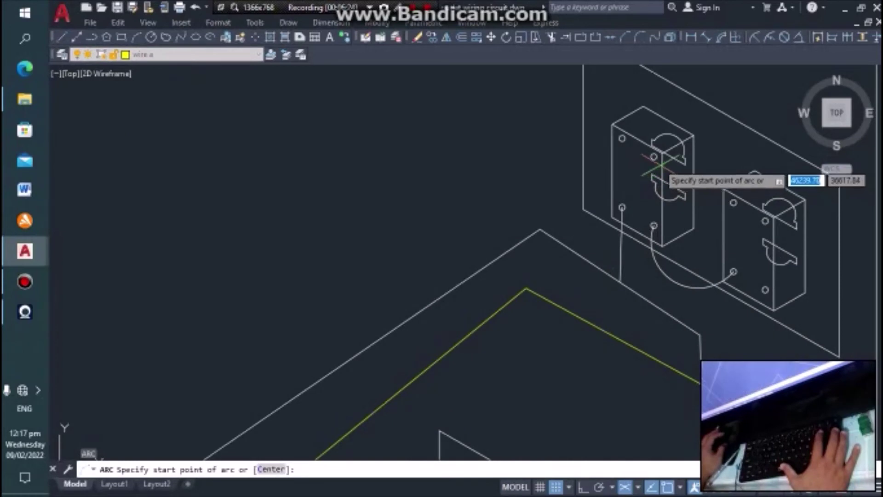
{"action": "left_click", "coordinate": [653, 156]}
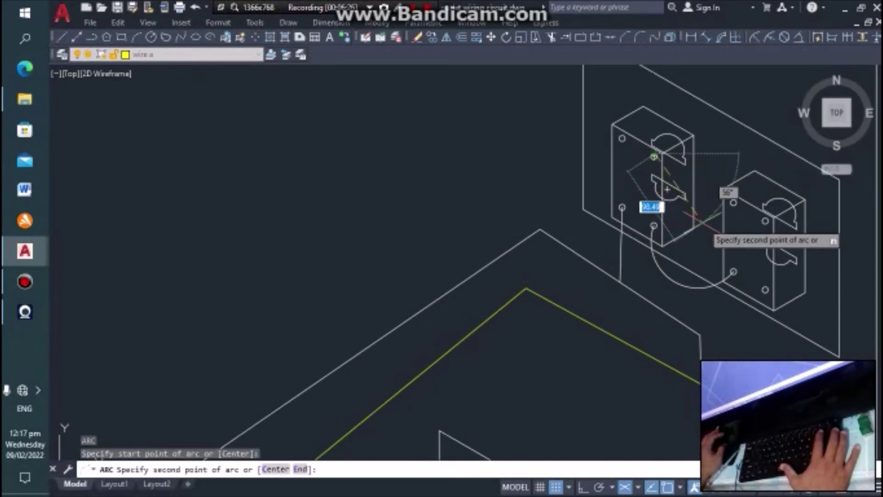
{"action": "left_click", "coordinate": [734, 202]}
{"action": "scroll", "coordinate": [741, 211], "scroll_direction": "up", "scroll_amount": 5}
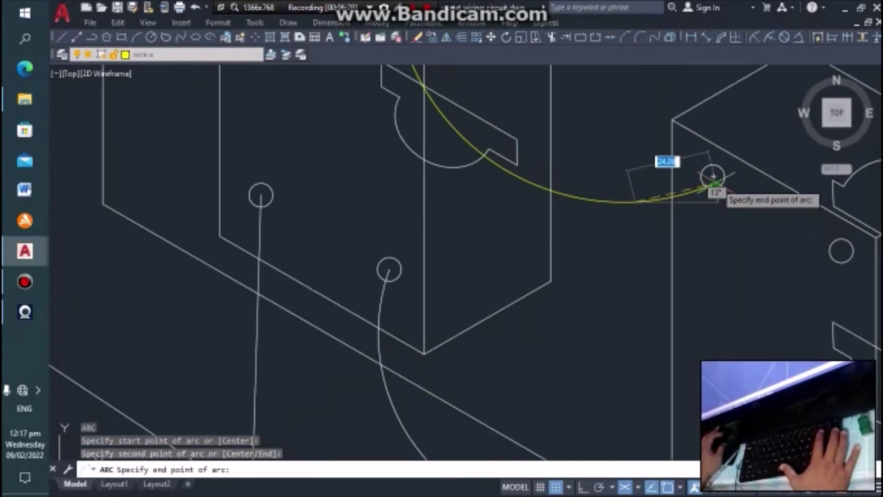
{"action": "key", "text": "Escape"}
{"action": "scroll", "coordinate": [713, 176], "scroll_direction": "down", "scroll_amount": 5}
{"action": "scroll", "coordinate": [688, 201], "scroll_direction": "up", "scroll_amount": 2}
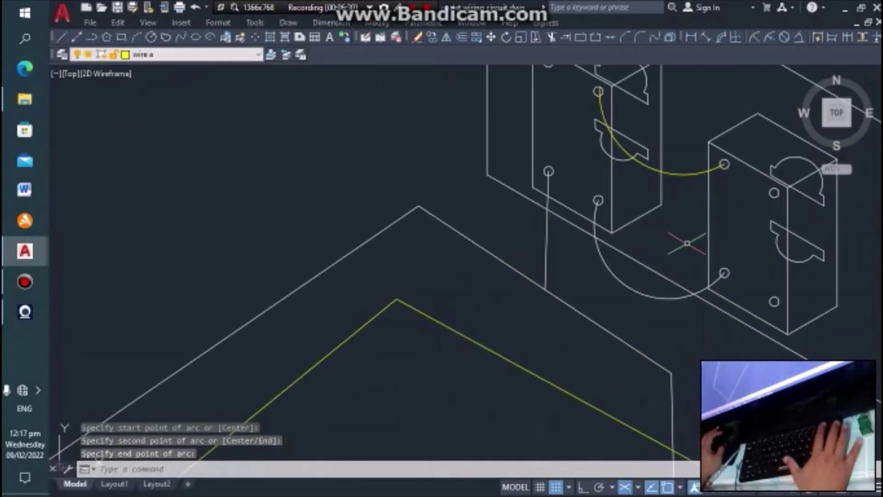
{"action": "scroll", "coordinate": [689, 200], "scroll_direction": "down", "scroll_amount": 2}
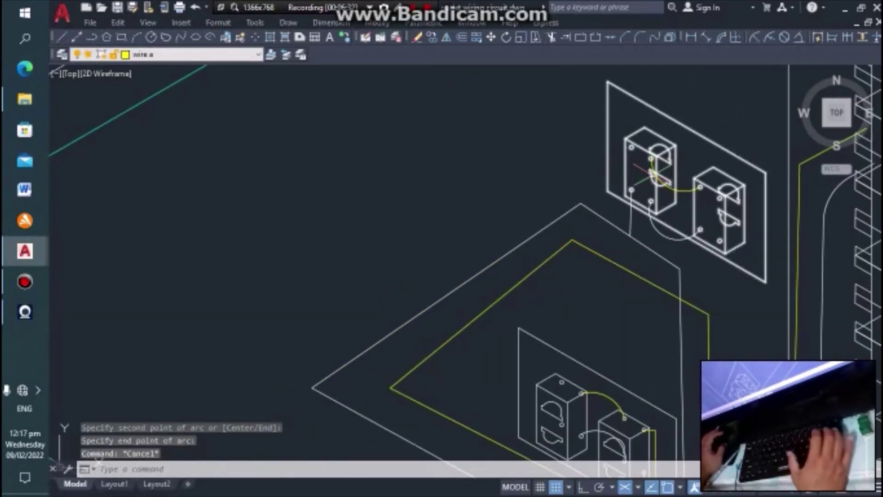
Draw a yellow line from the left outlet's upper socket down to the sloping yellow run.
{"action": "type", "text": "l"}
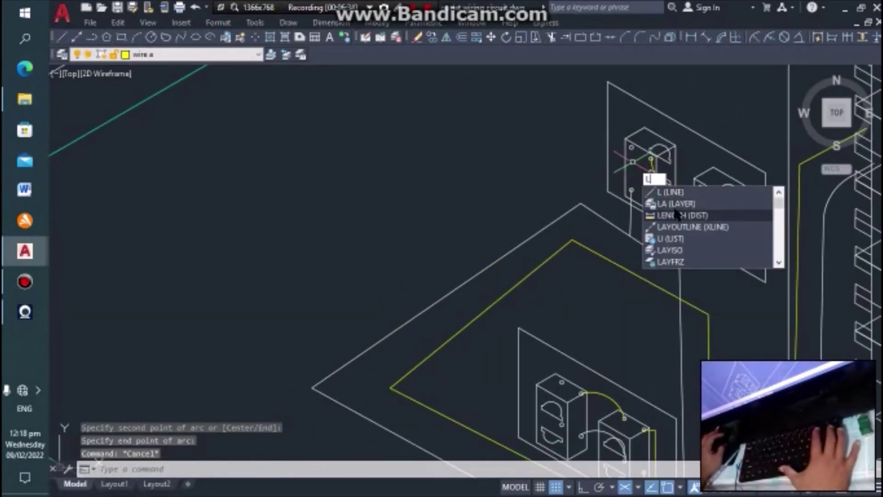
{"action": "key", "text": "Return"}
{"action": "scroll", "coordinate": [639, 141], "scroll_direction": "up", "scroll_amount": 4}
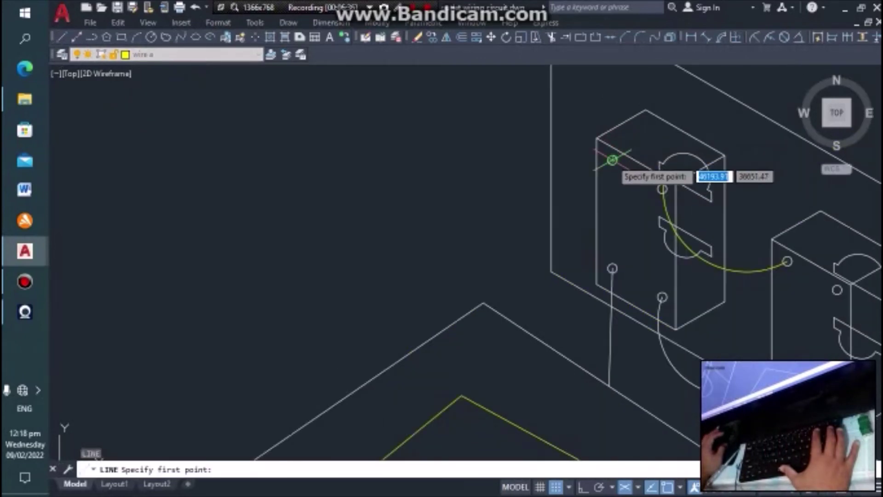
{"action": "left_click", "coordinate": [612, 159]}
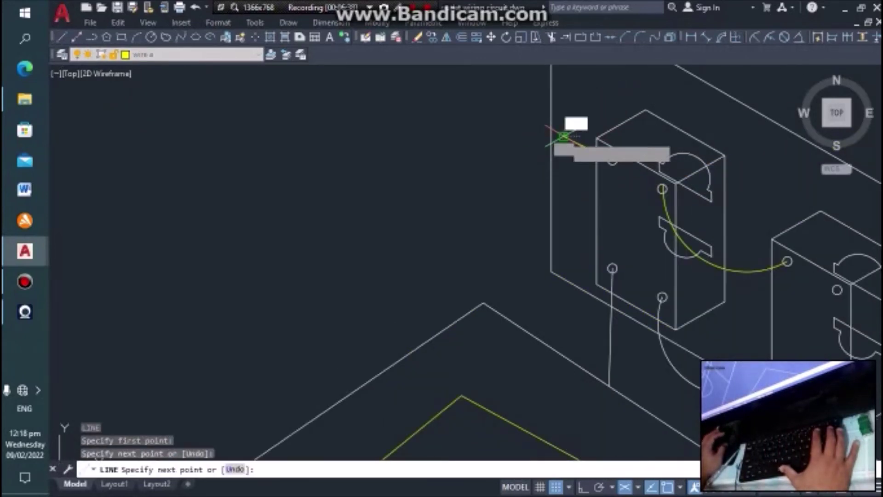
{"action": "scroll", "coordinate": [570, 301], "scroll_direction": "down", "scroll_amount": 2}
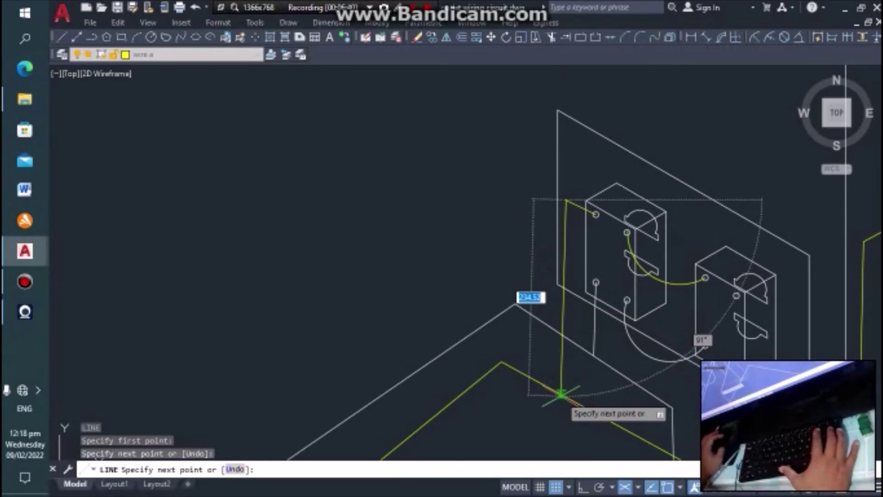
{"action": "left_click", "coordinate": [561, 394]}
{"action": "key", "text": "Escape"}
{"action": "scroll", "coordinate": [672, 355], "scroll_direction": "down", "scroll_amount": 3}
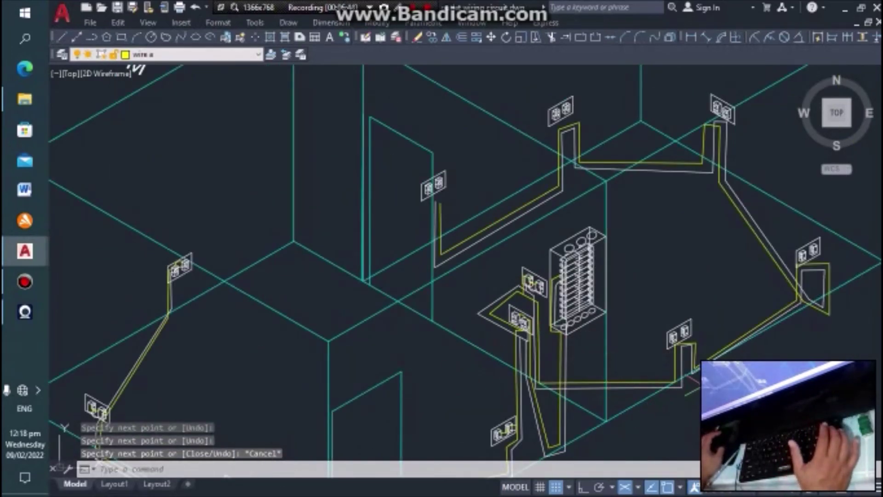
Draw a yellow arc linking the sockets of the two outlets above the door.
{"action": "scroll", "coordinate": [693, 377], "scroll_direction": "up", "scroll_amount": 4}
{"action": "scroll", "coordinate": [659, 311], "scroll_direction": "up", "scroll_amount": 3}
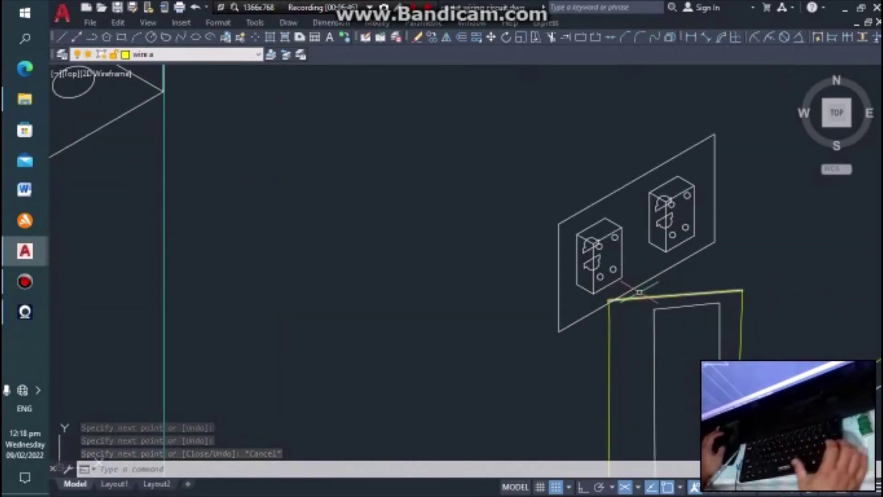
{"action": "type", "text": "a"}
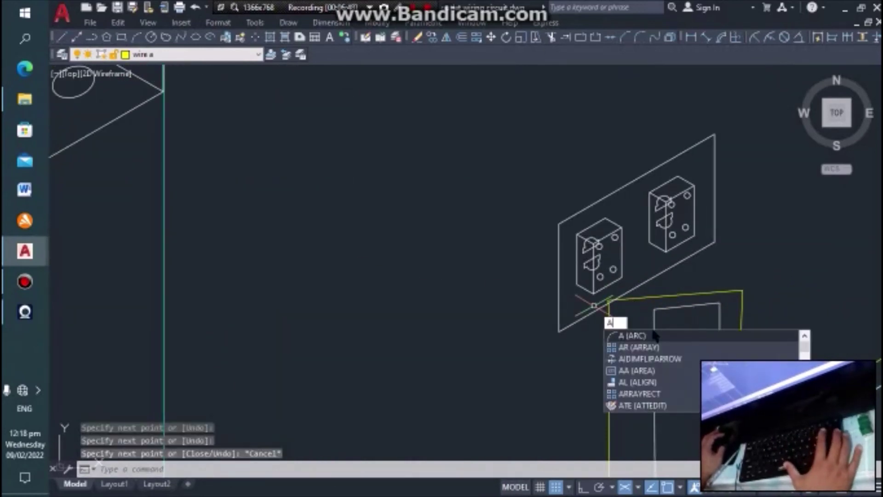
{"action": "left_click", "coordinate": [636, 338]}
{"action": "scroll", "coordinate": [603, 276], "scroll_direction": "up", "scroll_amount": 2}
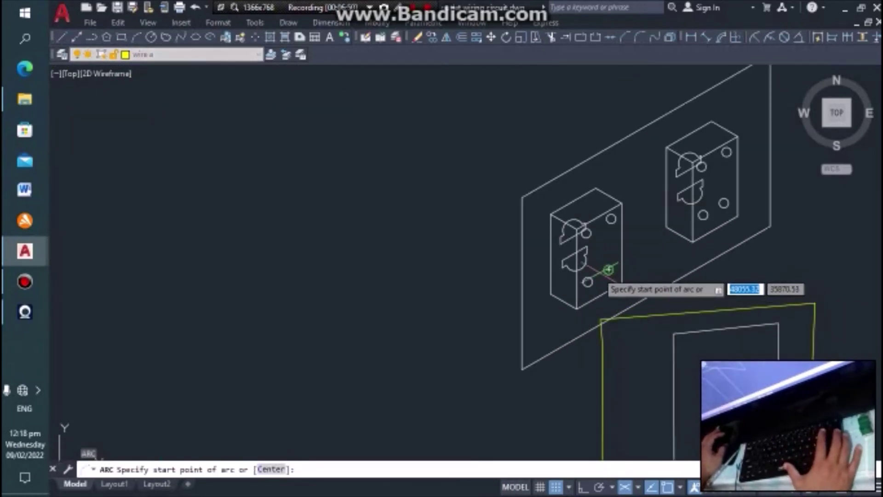
{"action": "scroll", "coordinate": [598, 241], "scroll_direction": "up", "scroll_amount": 3}
{"action": "left_click", "coordinate": [622, 176]}
{"action": "scroll", "coordinate": [613, 220], "scroll_direction": "down", "scroll_amount": 2}
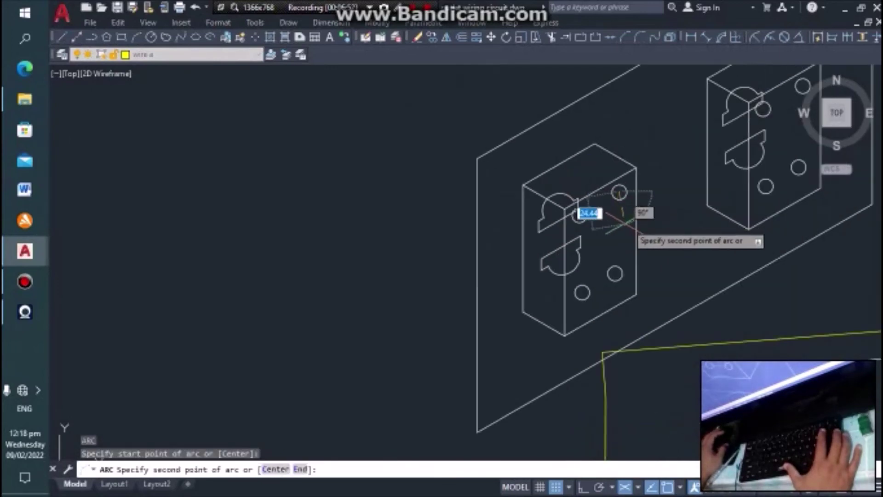
{"action": "left_click", "coordinate": [671, 196]}
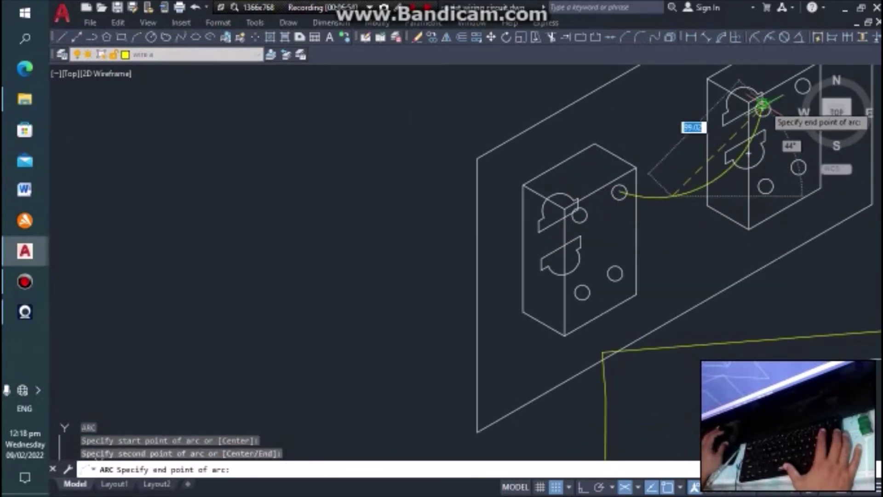
{"action": "left_click", "coordinate": [762, 109]}
{"action": "scroll", "coordinate": [681, 124], "scroll_direction": "down", "scroll_amount": 5}
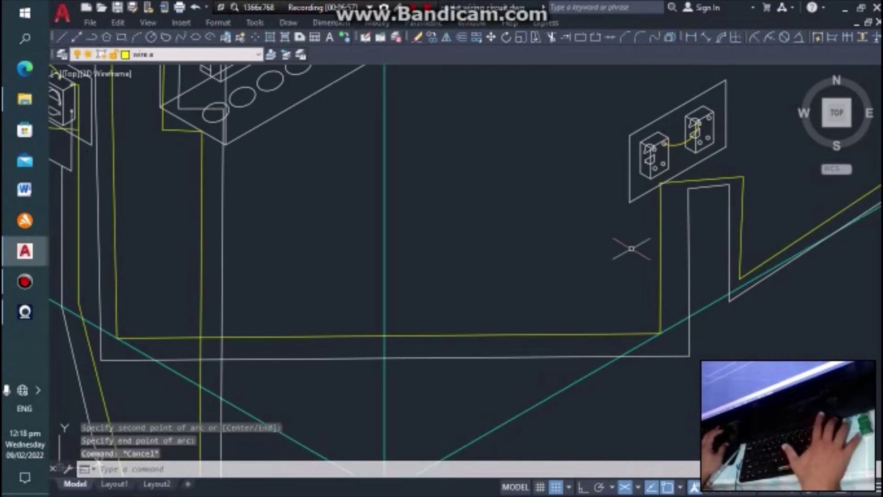
Draw a yellow line from the left outlet's socket down to the yellow wire run.
{"action": "type", "text": "l"}
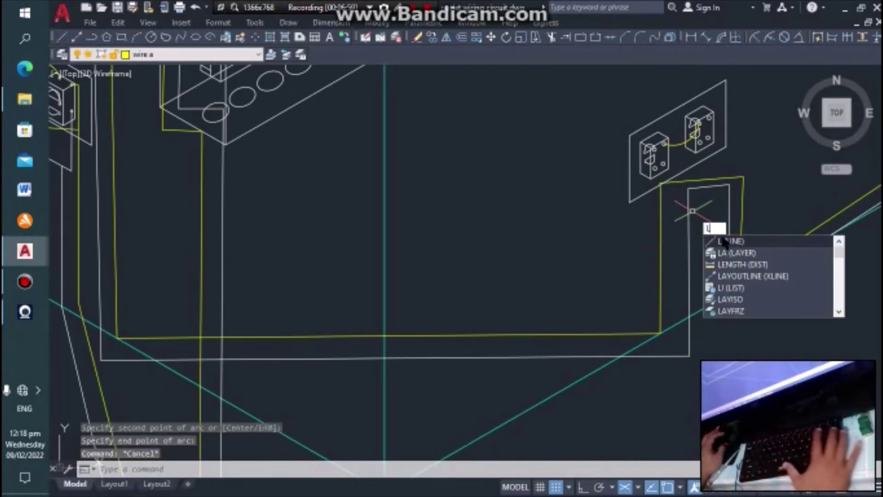
{"action": "left_click", "coordinate": [731, 242]}
{"action": "scroll", "coordinate": [673, 186], "scroll_direction": "up", "scroll_amount": 2}
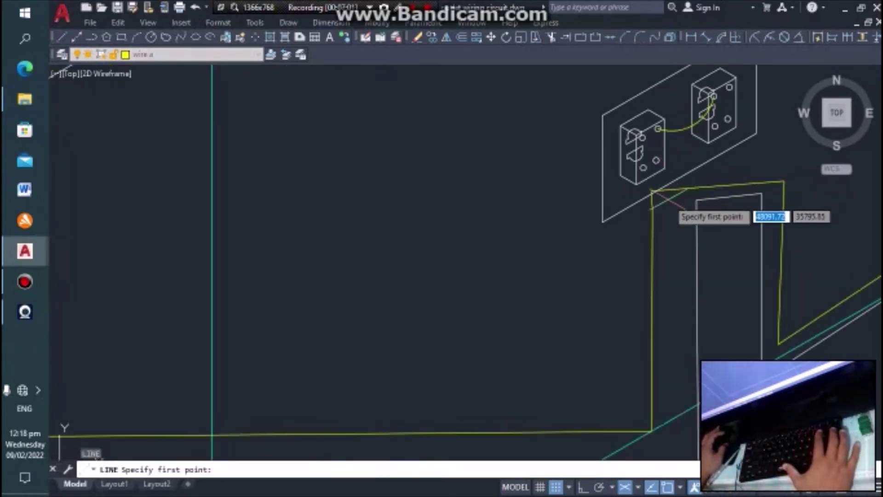
{"action": "scroll", "coordinate": [637, 151], "scroll_direction": "up", "scroll_amount": 2}
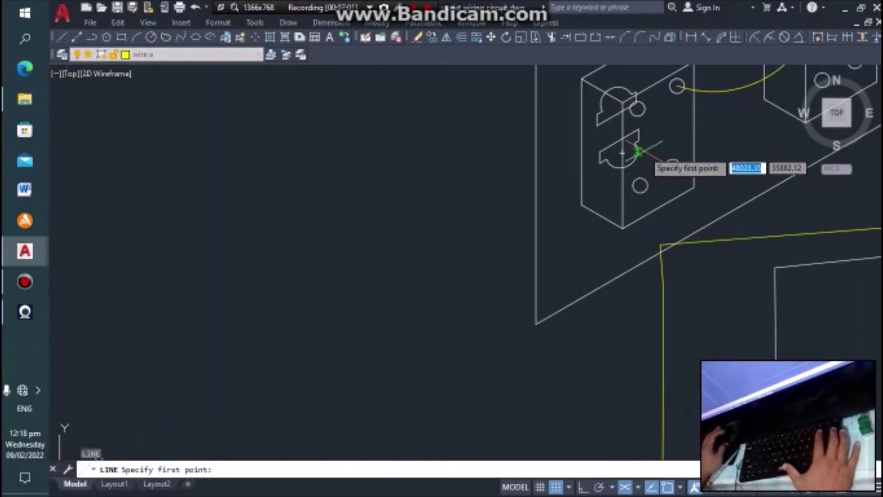
{"action": "left_click", "coordinate": [637, 109]}
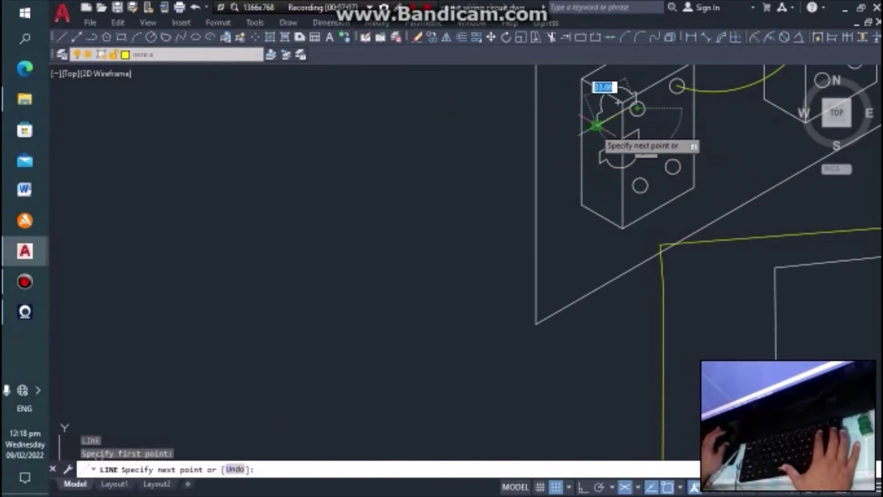
{"action": "left_click", "coordinate": [566, 157]}
{"action": "left_click", "coordinate": [561, 360]}
{"action": "key", "text": "Return"}
Make wire N the current layer and draw an arc joining the two outlet sockets.
{"action": "scroll", "coordinate": [457, 229], "scroll_direction": "down", "scroll_amount": 3}
{"action": "left_click", "coordinate": [156, 55]}
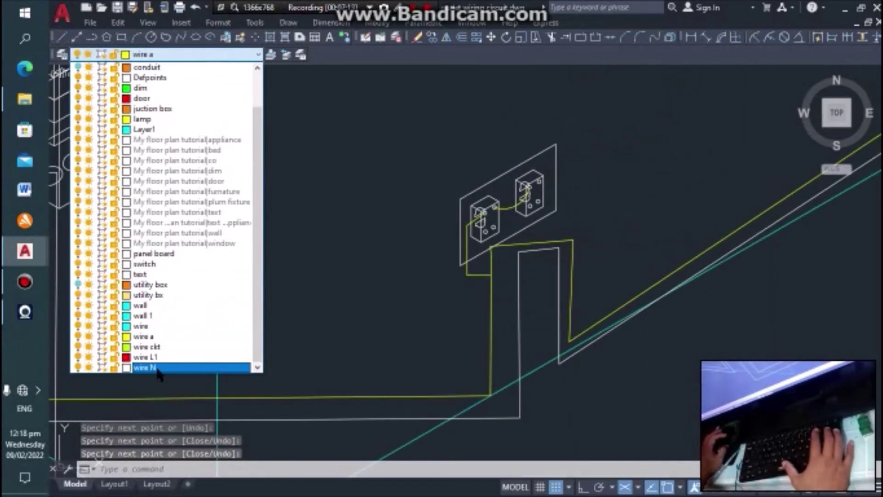
{"action": "left_click", "coordinate": [157, 367]}
{"action": "scroll", "coordinate": [532, 250], "scroll_direction": "up", "scroll_amount": 4}
{"action": "type", "text": "a"}
{"action": "key", "text": "Return"}
{"action": "left_click", "coordinate": [455, 180]}
{"action": "left_click", "coordinate": [556, 204]}
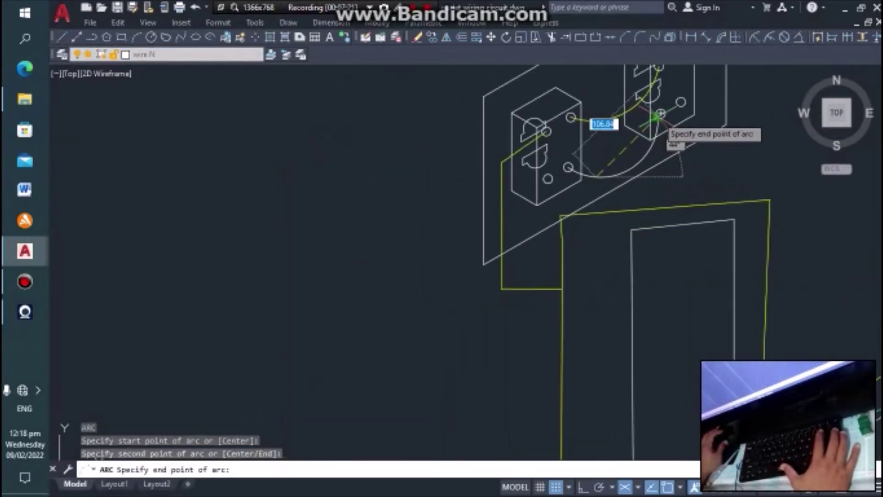
{"action": "left_click", "coordinate": [660, 113]}
{"action": "key", "text": "Escape"}
Draw a wire line from the socket down and across, with two bends.
{"action": "type", "text": "l"}
{"action": "key", "text": "Return"}
{"action": "left_click", "coordinate": [542, 177]}
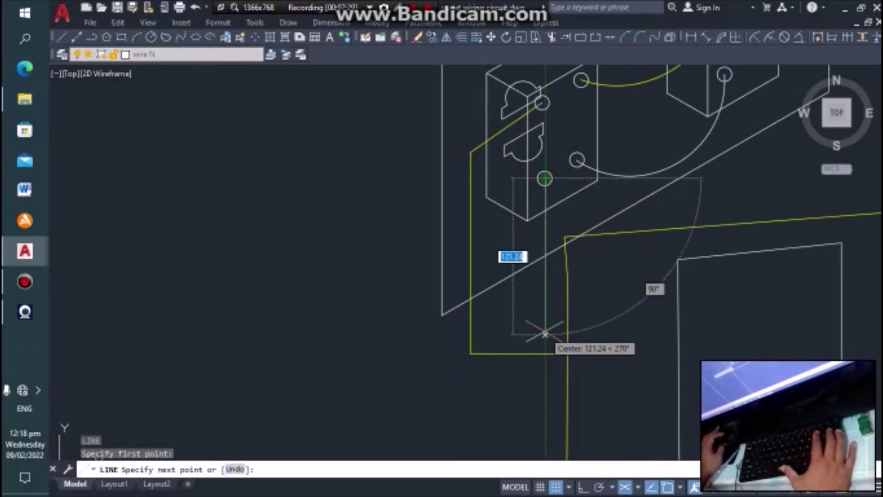
{"action": "left_click", "coordinate": [543, 331]}
{"action": "left_click", "coordinate": [676, 311]}
{"action": "scroll", "coordinate": [390, 289], "scroll_direction": "down", "scroll_amount": 3}
{"action": "key", "text": "Escape"}
{"action": "scroll", "coordinate": [390, 288], "scroll_direction": "down", "scroll_amount": 5}
{"action": "scroll", "coordinate": [631, 260], "scroll_direction": "up", "scroll_amount": 5}
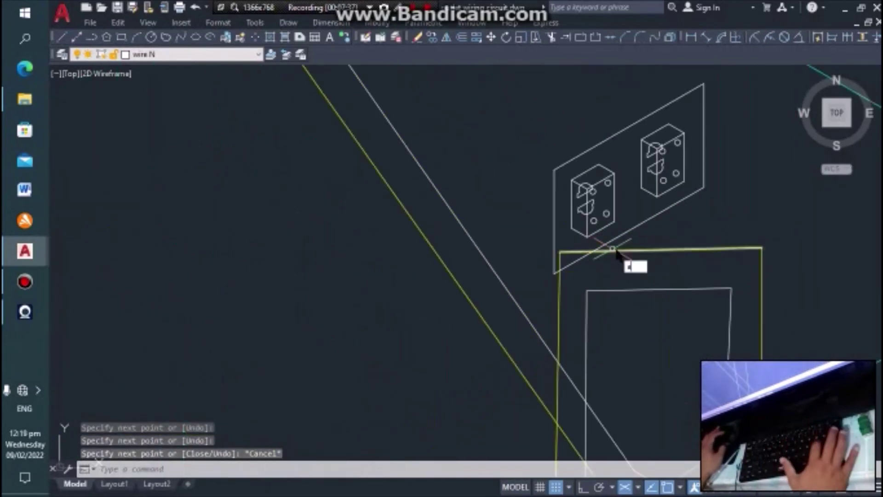
Draw a second wire N arc from a socket to the next outlet's socket.
{"action": "type", "text": "a"}
{"action": "key", "text": "Return"}
{"action": "left_click", "coordinate": [567, 226]}
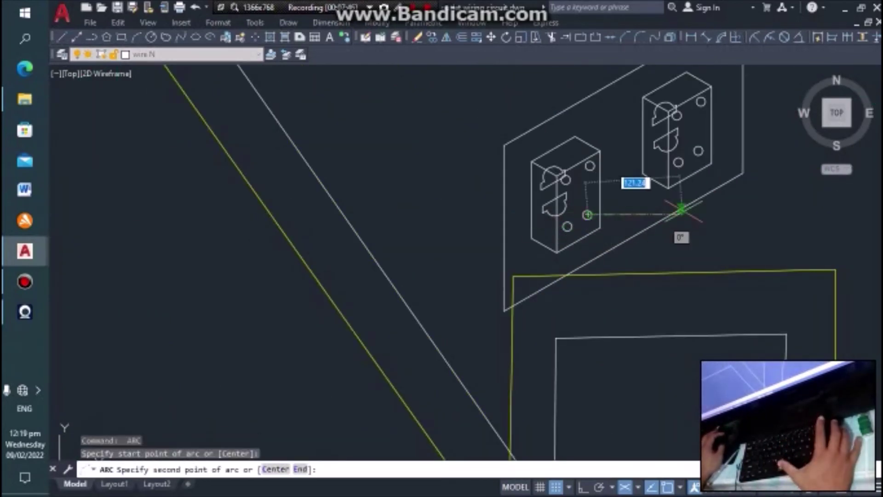
{"action": "left_click", "coordinate": [662, 204]}
{"action": "left_click", "coordinate": [678, 163]}
{"action": "key", "text": "Escape"}
Run a short wire straight down from the lower socket.
{"action": "type", "text": "l"}
{"action": "key", "text": "Return"}
{"action": "scroll", "coordinate": [669, 223], "scroll_direction": "down", "scroll_amount": 2}
{"action": "scroll", "coordinate": [550, 238], "scroll_direction": "up", "scroll_amount": 2}
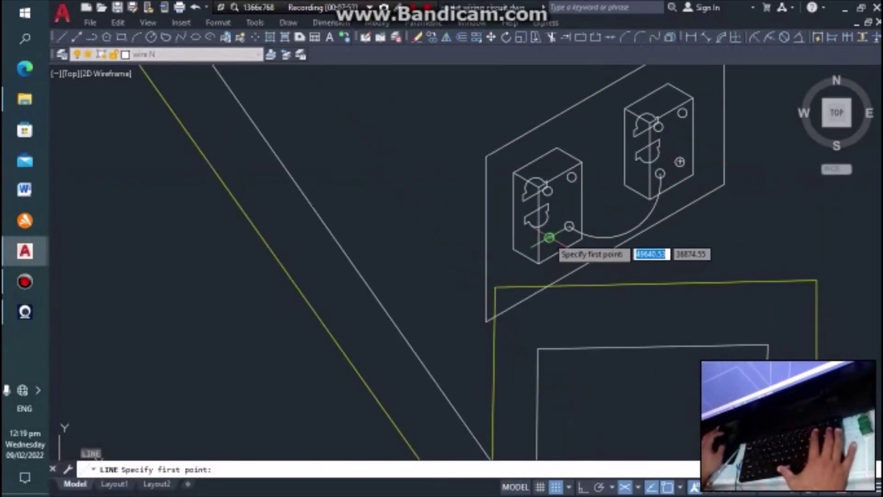
{"action": "left_click", "coordinate": [550, 238]}
{"action": "left_click", "coordinate": [551, 347]}
{"action": "key", "text": "Escape"}
Switch to layer wire a and draw a yellow arc between the upper socket terminals.
{"action": "left_click", "coordinate": [184, 54]}
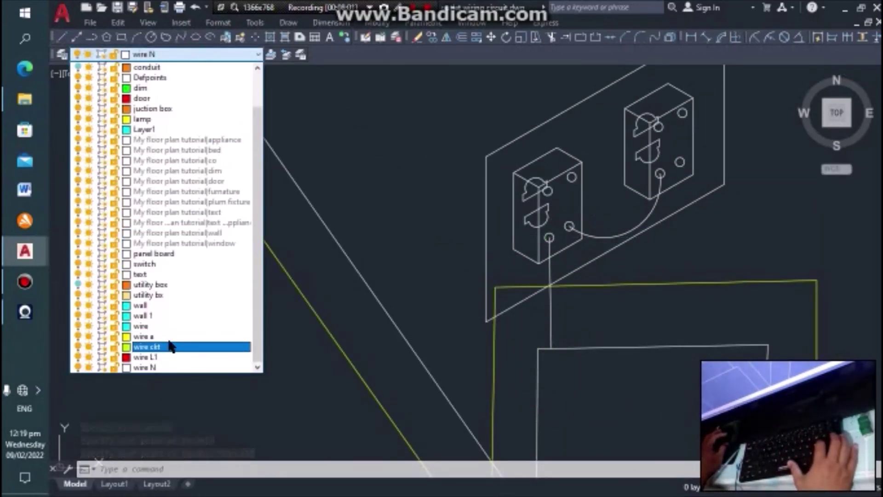
{"action": "left_click", "coordinate": [147, 341]}
{"action": "key", "text": "Return"}
{"action": "key", "text": "Escape"}
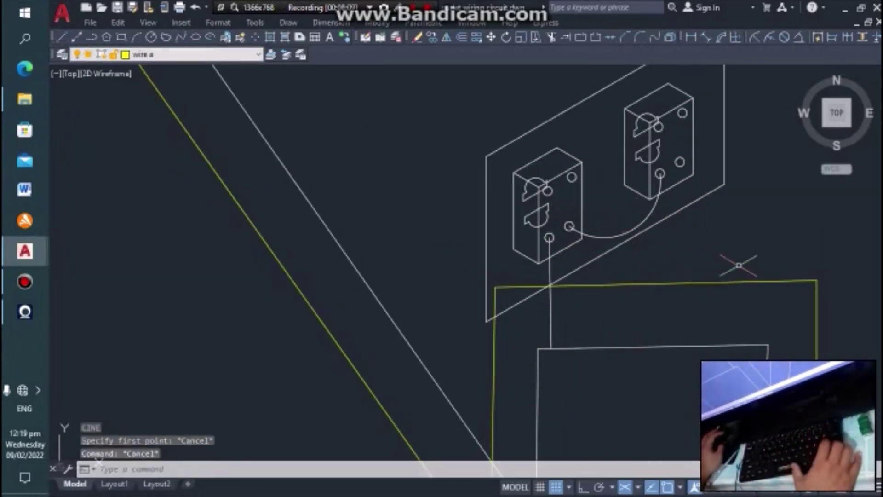
{"action": "type", "text": "arc"}
{"action": "key", "text": "Return"}
{"action": "left_click", "coordinate": [568, 226]}
{"action": "left_click", "coordinate": [590, 201]}
{"action": "left_click", "coordinate": [658, 126]}
{"action": "key", "text": "Escape"}
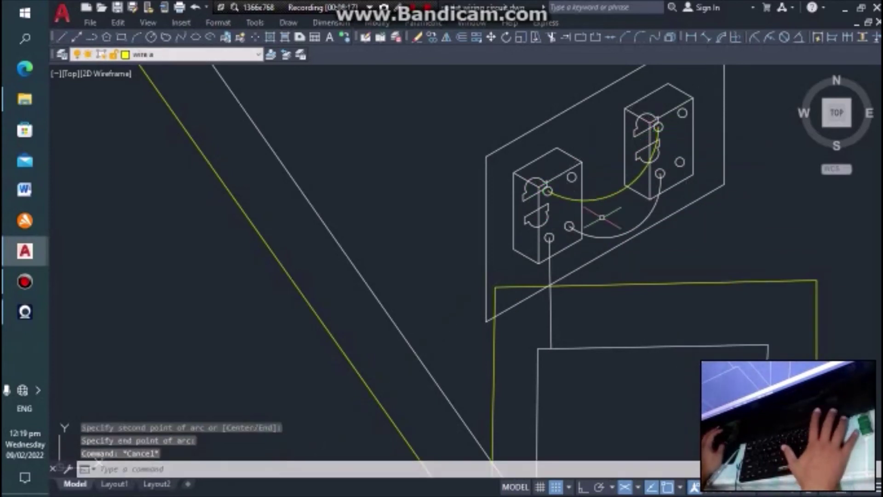
Select the new yellow arc and adjust its shape with a grip.
{"action": "scroll", "coordinate": [659, 138], "scroll_direction": "down", "scroll_amount": 2}
{"action": "type", "text": "l"}
{"action": "key", "text": "Return"}
{"action": "scroll", "coordinate": [635, 204], "scroll_direction": "up", "scroll_amount": 3}
{"action": "key", "text": "Escape"}
{"action": "left_click", "coordinate": [630, 134]}
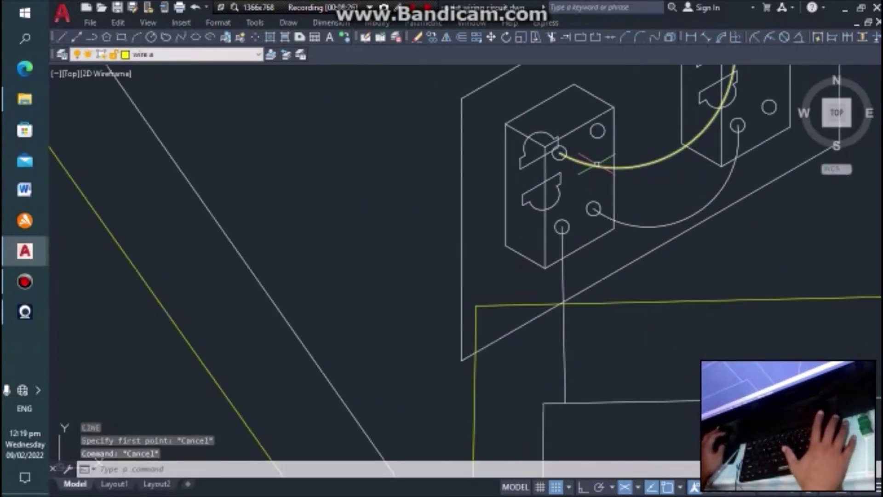
{"action": "left_click", "coordinate": [560, 148]}
{"action": "scroll", "coordinate": [681, 154], "scroll_direction": "down", "scroll_amount": 3}
{"action": "scroll", "coordinate": [658, 166], "scroll_direction": "up", "scroll_amount": 3}
Start a wire line from the socket and place its next point below.
{"action": "type", "text": "l"}
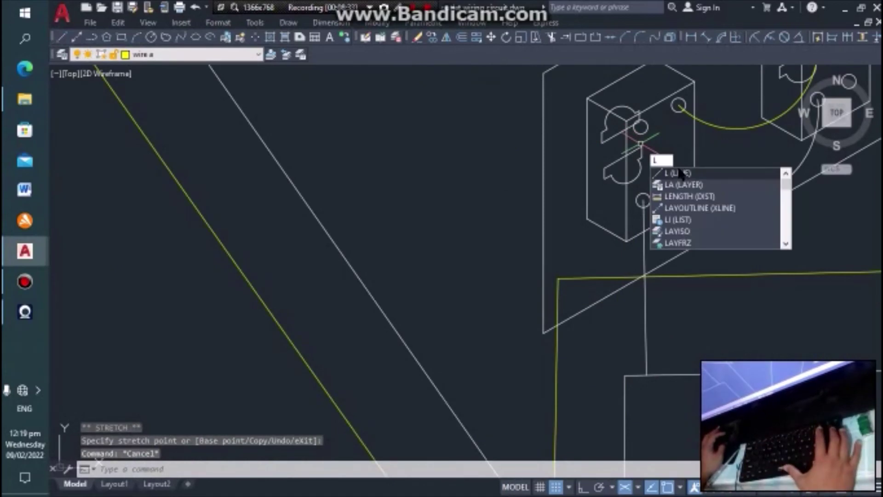
{"action": "key", "text": "Return"}
{"action": "scroll", "coordinate": [584, 156], "scroll_direction": "up", "scroll_amount": 2}
{"action": "left_click", "coordinate": [574, 164]}
{"action": "left_click", "coordinate": [575, 336]}
Finish the wire drop and draw a yellow arc joining the two socket terminals.
{"action": "left_click", "coordinate": [572, 361]}
{"action": "key", "text": "Escape"}
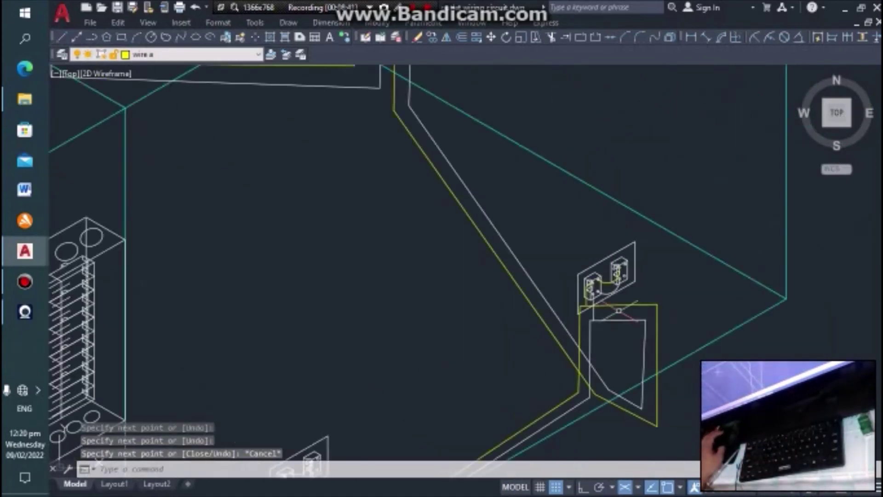
{"action": "scroll", "coordinate": [565, 230], "scroll_direction": "down", "scroll_amount": 5}
{"action": "scroll", "coordinate": [557, 189], "scroll_direction": "up", "scroll_amount": 4}
{"action": "scroll", "coordinate": [558, 189], "scroll_direction": "up", "scroll_amount": 3}
{"action": "type", "text": "a"}
{"action": "key", "text": "Return"}
{"action": "scroll", "coordinate": [587, 226], "scroll_direction": "up", "scroll_amount": 3}
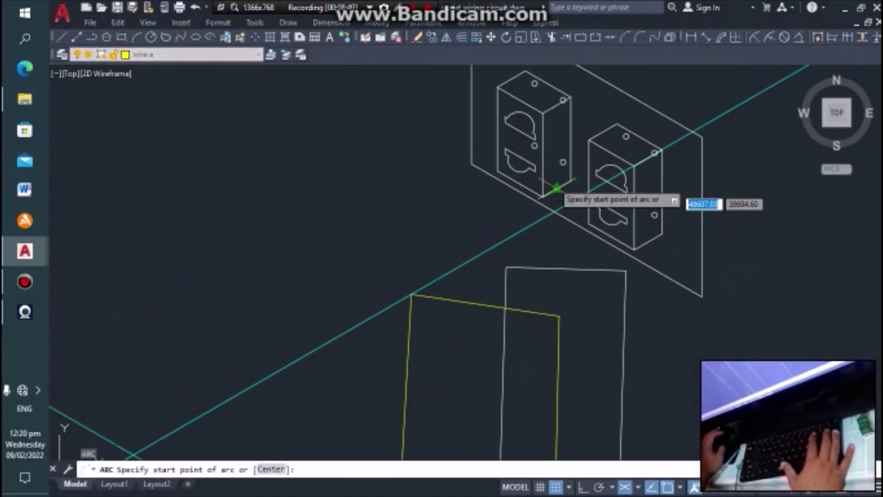
{"action": "left_click", "coordinate": [563, 99]}
{"action": "left_click", "coordinate": [625, 136]}
Draw a diagonal yellow wire segment starting from the yellow corner.
{"action": "type", "text": "l"}
{"action": "key", "text": "Return"}
{"action": "scroll", "coordinate": [506, 240], "scroll_direction": "down", "scroll_amount": 2}
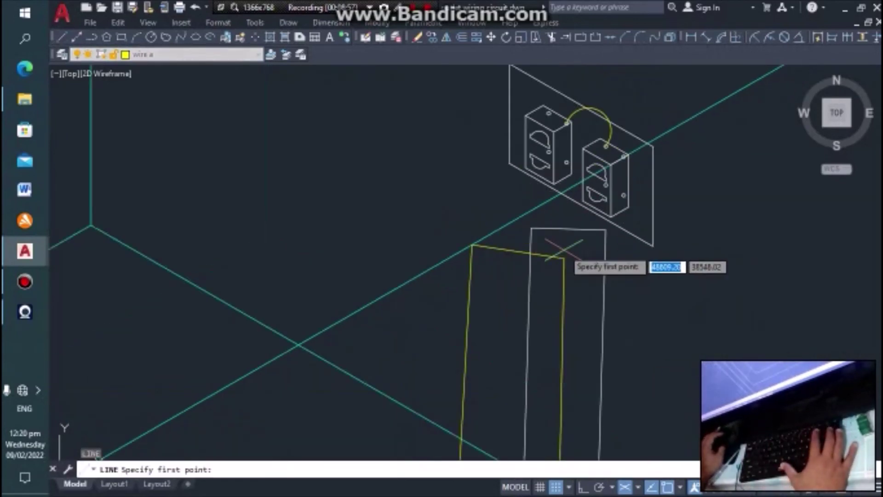
{"action": "left_click", "coordinate": [562, 271]}
{"action": "left_click", "coordinate": [623, 307]}
{"action": "scroll", "coordinate": [625, 216], "scroll_direction": "up", "scroll_amount": 3}
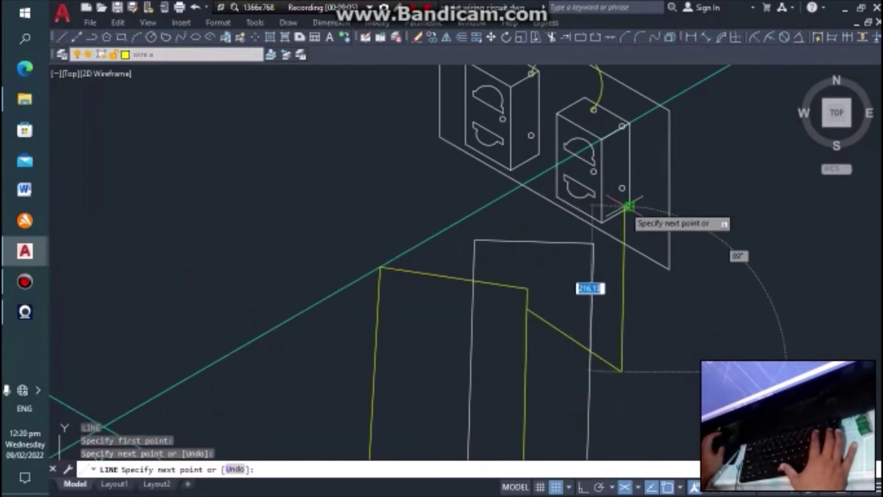
{"action": "scroll", "coordinate": [626, 131], "scroll_direction": "up", "scroll_amount": 2}
{"action": "scroll", "coordinate": [624, 130], "scroll_direction": "down", "scroll_amount": 2}
{"action": "key", "text": "Escape"}
Run the yellow wire from the diagonal's end up to the socket box.
{"action": "key", "text": "Return"}
{"action": "left_click", "coordinate": [523, 300]}
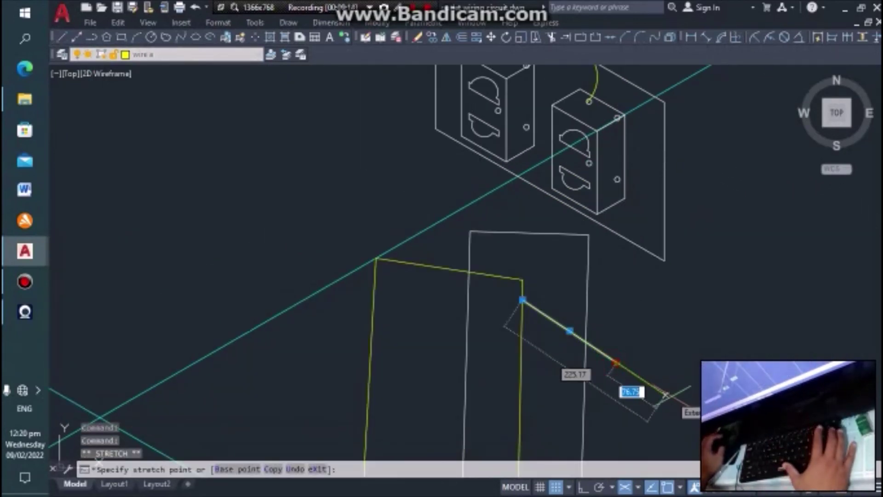
{"action": "left_click", "coordinate": [664, 395]}
{"action": "key", "text": "Return"}
{"action": "key", "text": "Return"}
{"action": "left_click", "coordinate": [665, 394]}
{"action": "left_click", "coordinate": [663, 146]}
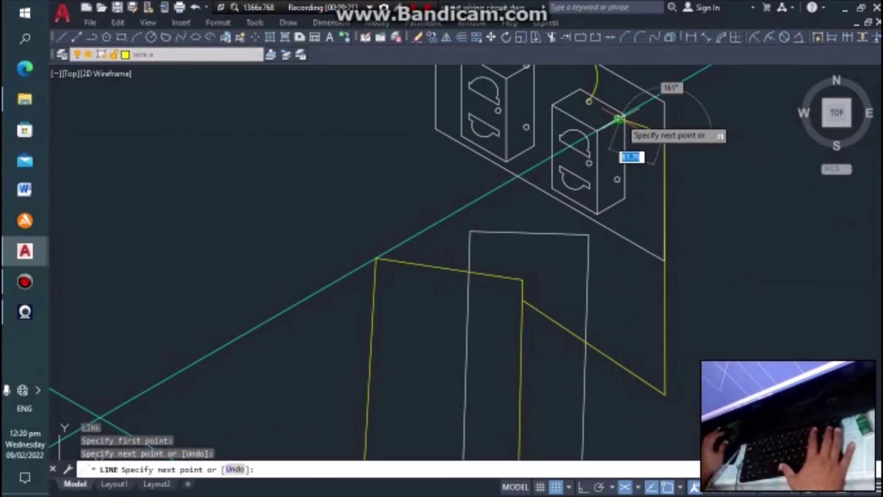
{"action": "left_click", "coordinate": [618, 122]}
{"action": "key", "text": "Escape"}
{"action": "scroll", "coordinate": [704, 230], "scroll_direction": "up", "scroll_amount": 3}
Stretch the last segment onto the vertical wire and fillet the corner closed.
{"action": "left_click", "coordinate": [698, 154]}
{"action": "left_click", "coordinate": [688, 177]}
{"action": "key", "text": "Escape"}
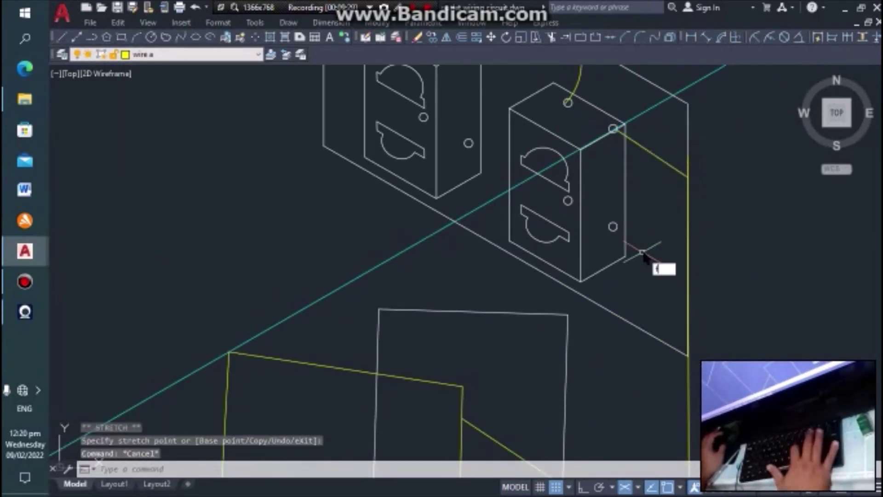
{"action": "key", "text": "f"}
{"action": "key", "text": "Return"}
{"action": "left_click", "coordinate": [671, 166]}
{"action": "left_click", "coordinate": [687, 214]}
{"action": "key", "text": "Escape"}
{"action": "scroll", "coordinate": [687, 215], "scroll_direction": "down", "scroll_amount": 3}
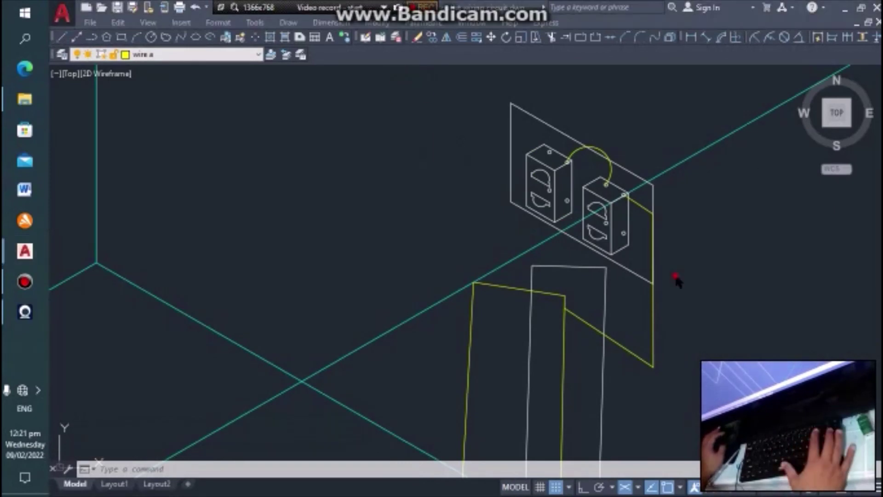
{"action": "left_click", "coordinate": [626, 307]}
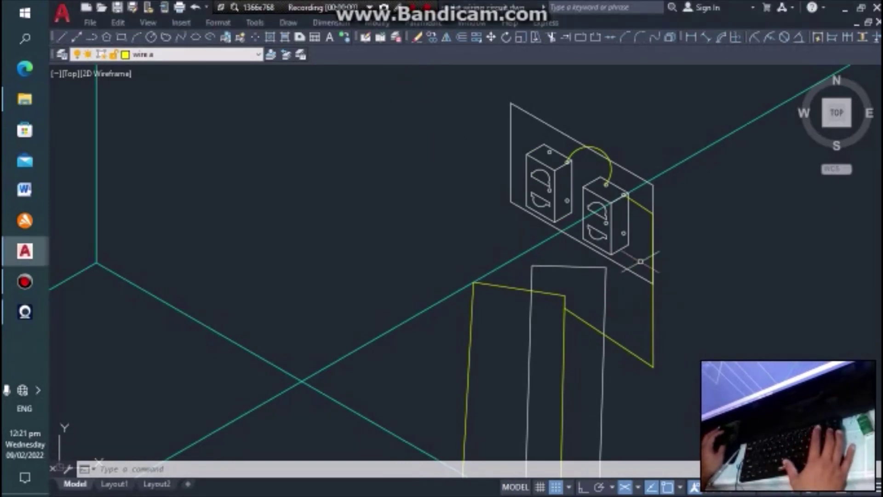
{"action": "scroll", "coordinate": [550, 184], "scroll_direction": "up", "scroll_amount": 2}
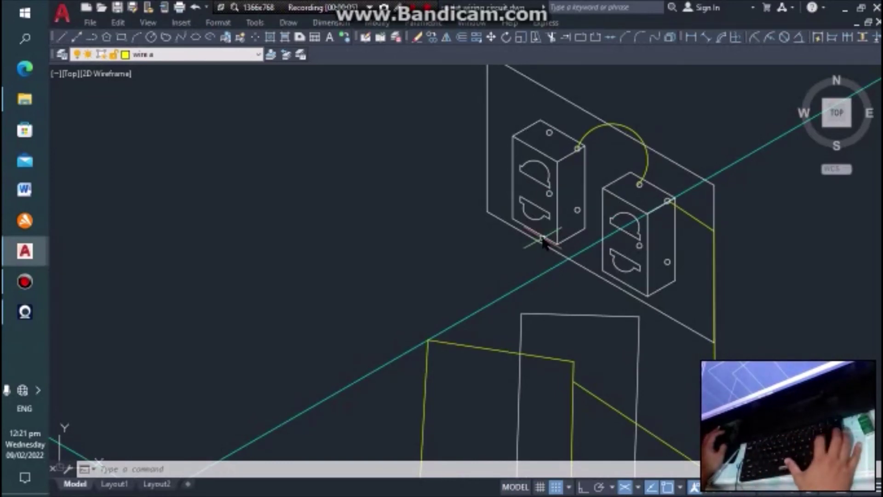
Switch to layer wire N and draw a white arc between the left and right socket terminals.
{"action": "type", "text": "a"}
{"action": "key", "text": "Escape"}
{"action": "key", "text": "Escape"}
{"action": "left_click", "coordinate": [234, 54]}
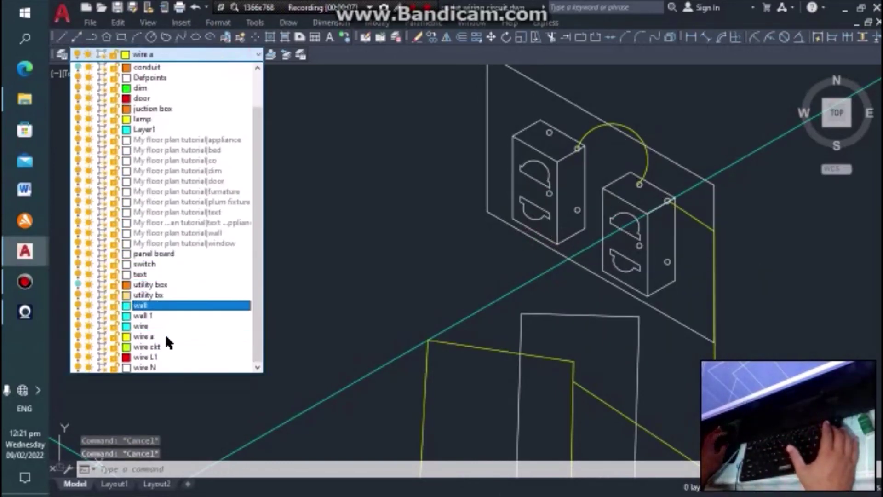
{"action": "left_click", "coordinate": [164, 369]}
{"action": "type", "text": "A"}
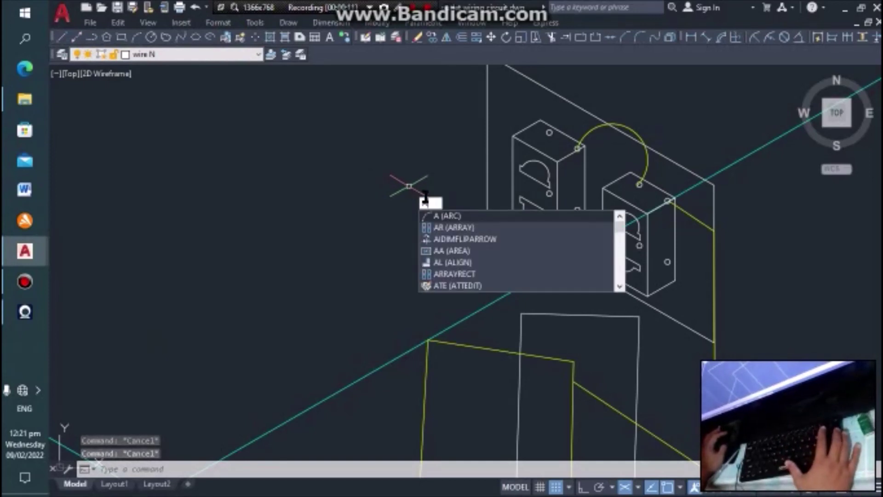
{"action": "key", "text": "Return"}
{"action": "scroll", "coordinate": [598, 209], "scroll_direction": "up", "scroll_amount": 2}
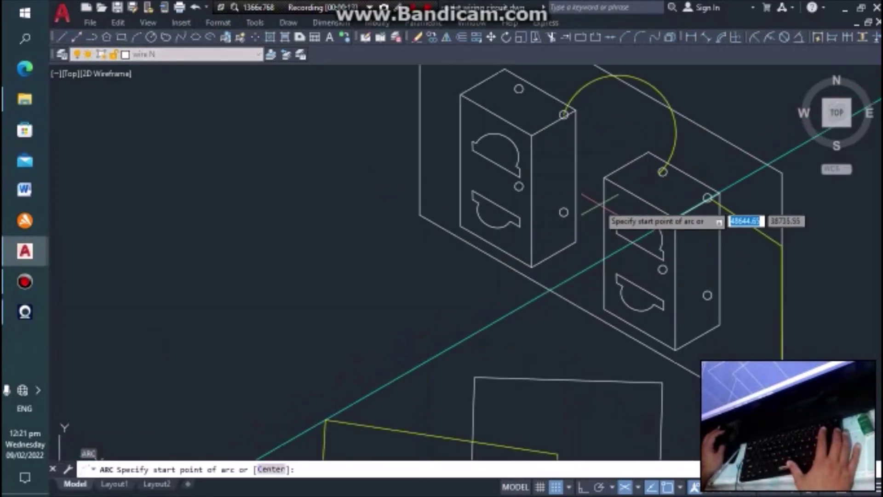
{"action": "left_click", "coordinate": [563, 212]}
{"action": "left_click", "coordinate": [598, 203]}
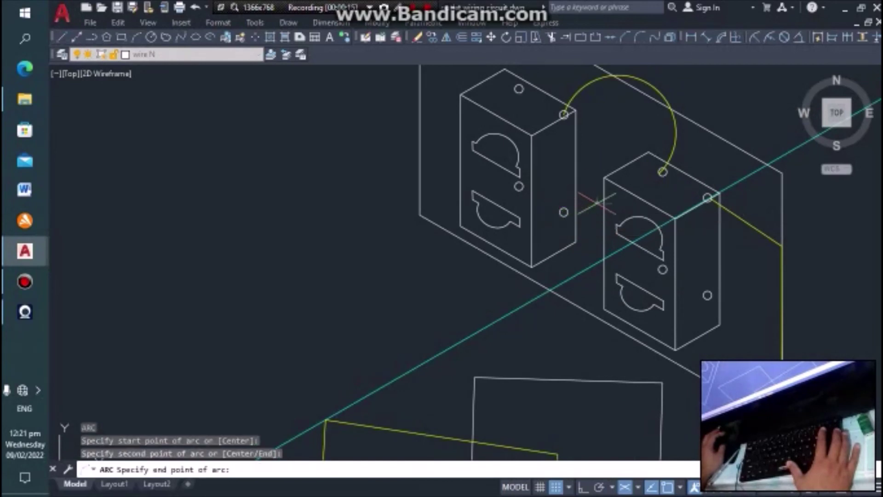
{"action": "left_click", "coordinate": [663, 268]}
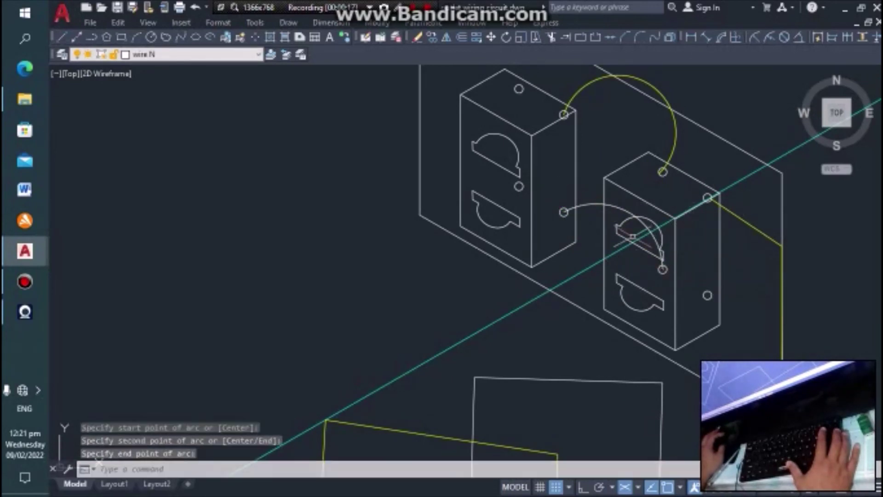
{"action": "left_click", "coordinate": [629, 212]}
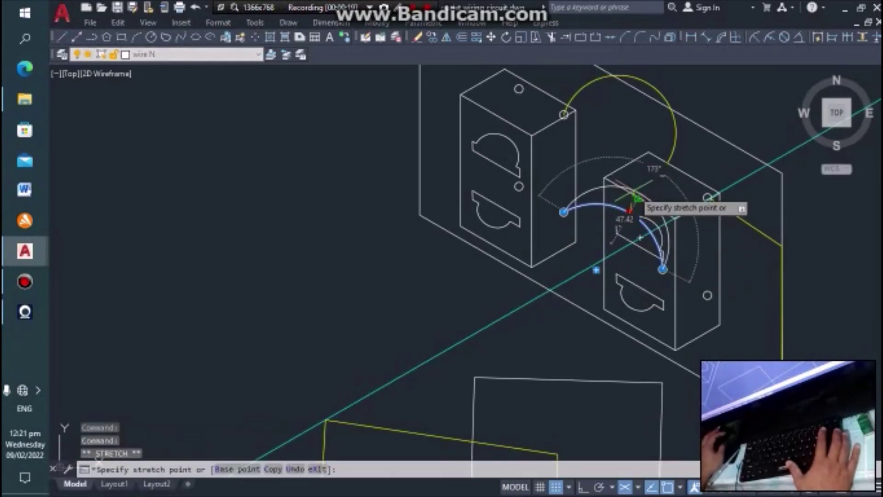
{"action": "key", "text": "Escape"}
Draw a white wire N line dropping from the right socket terminal.
{"action": "scroll", "coordinate": [672, 217], "scroll_direction": "down", "scroll_amount": 4}
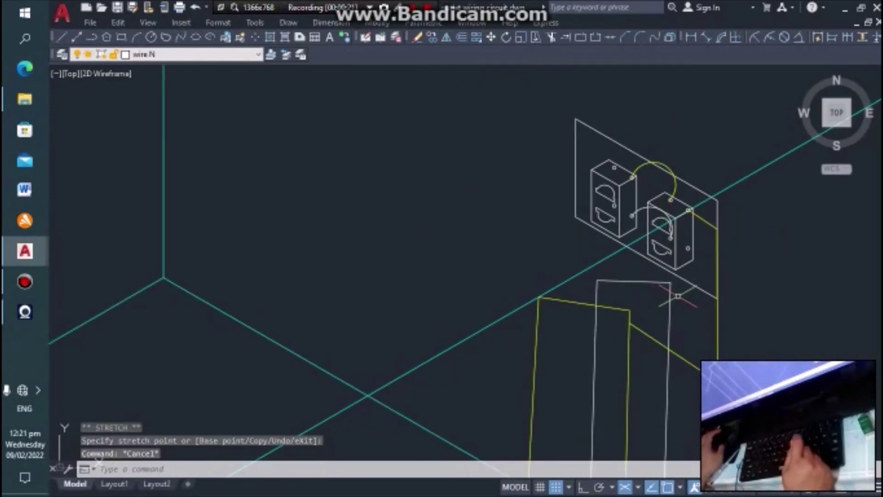
{"action": "type", "text": "l"}
{"action": "key", "text": "Return"}
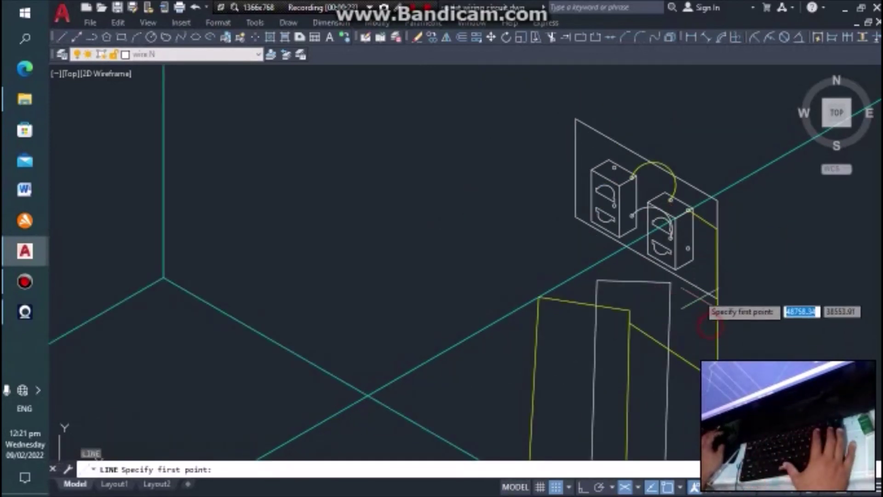
{"action": "scroll", "coordinate": [690, 262], "scroll_direction": "up", "scroll_amount": 4}
{"action": "left_click", "coordinate": [684, 227]}
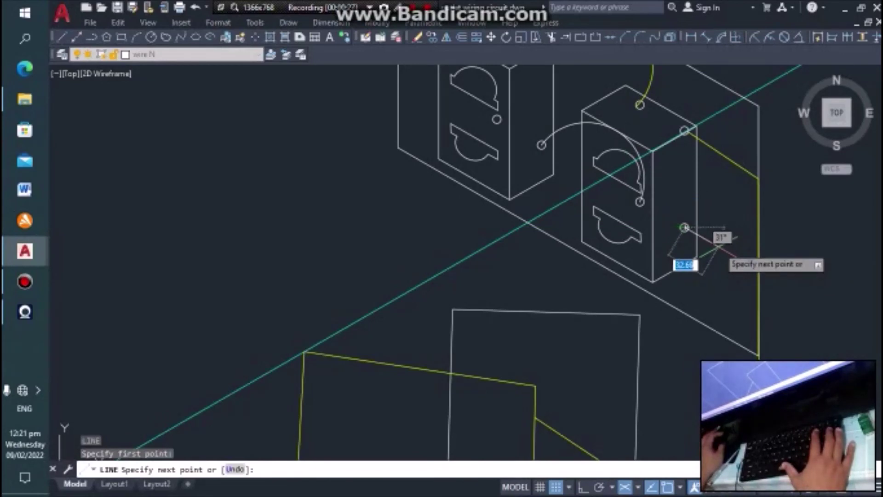
{"action": "left_click", "coordinate": [716, 243]}
{"action": "scroll", "coordinate": [715, 243], "scroll_direction": "down", "scroll_amount": 2}
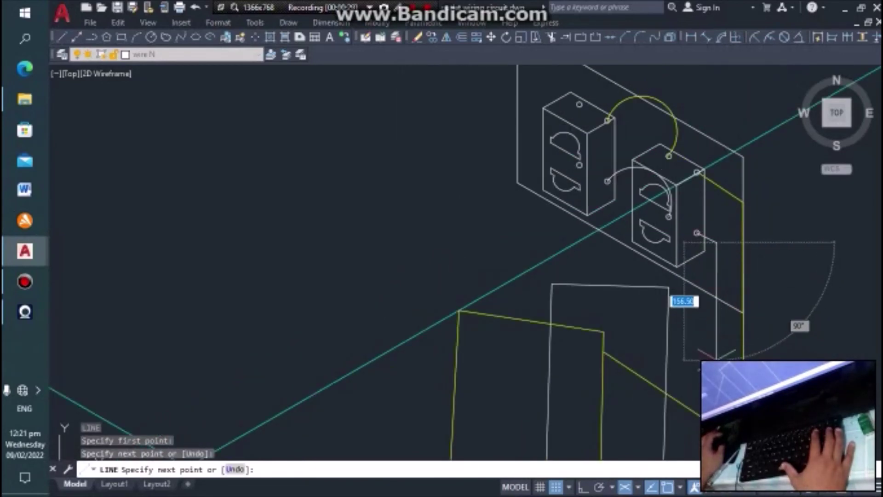
{"action": "left_click", "coordinate": [670, 325]}
Draw a three-point white wire N arc from the left outlet circle to the right one.
{"action": "key", "text": "Escape"}
{"action": "scroll", "coordinate": [656, 371], "scroll_direction": "down", "scroll_amount": 3}
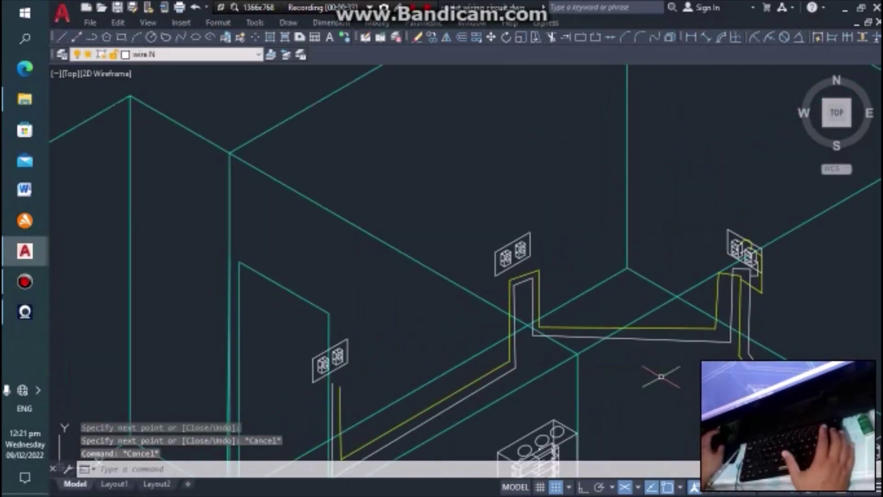
{"action": "scroll", "coordinate": [554, 273], "scroll_direction": "down", "scroll_amount": 2}
{"action": "scroll", "coordinate": [591, 325], "scroll_direction": "up", "scroll_amount": 5}
{"action": "type", "text": "arc"}
{"action": "key", "text": "Return"}
{"action": "scroll", "coordinate": [448, 239], "scroll_direction": "up", "scroll_amount": 1}
{"action": "left_click", "coordinate": [448, 239]}
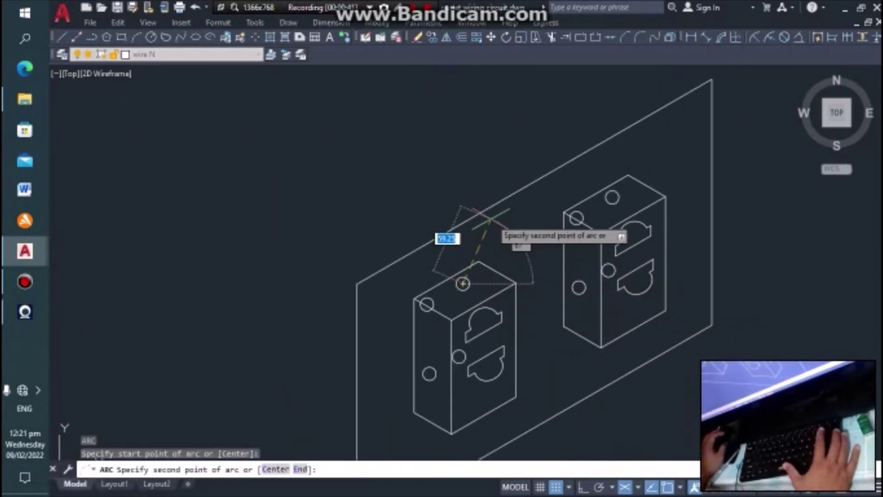
{"action": "key", "text": "Escape"}
{"action": "key", "text": "Return"}
{"action": "left_click", "coordinate": [459, 356]}
{"action": "left_click", "coordinate": [517, 305]}
{"action": "left_click", "coordinate": [577, 288]}
{"action": "scroll", "coordinate": [575, 285], "scroll_direction": "up", "scroll_amount": 3}
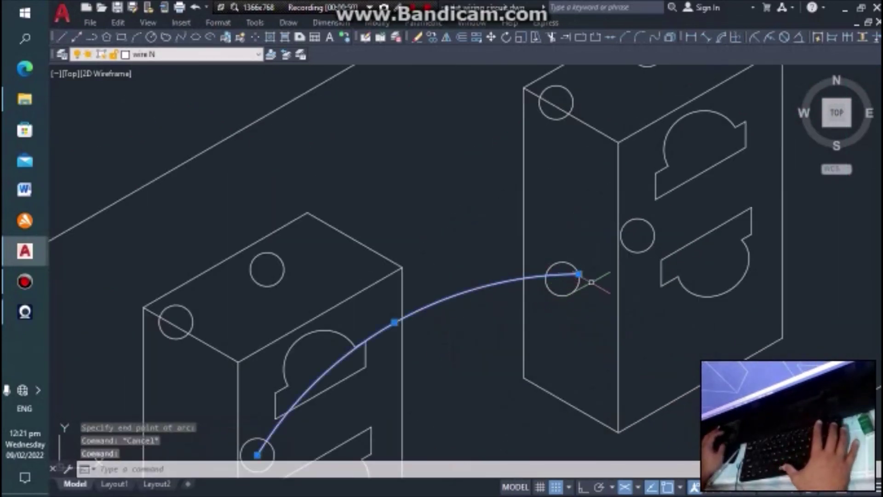
{"action": "left_click", "coordinate": [394, 320]}
{"action": "key", "text": "Escape"}
Draw a white line dropping down from the left outlet circle.
{"action": "scroll", "coordinate": [404, 317], "scroll_direction": "down", "scroll_amount": 4}
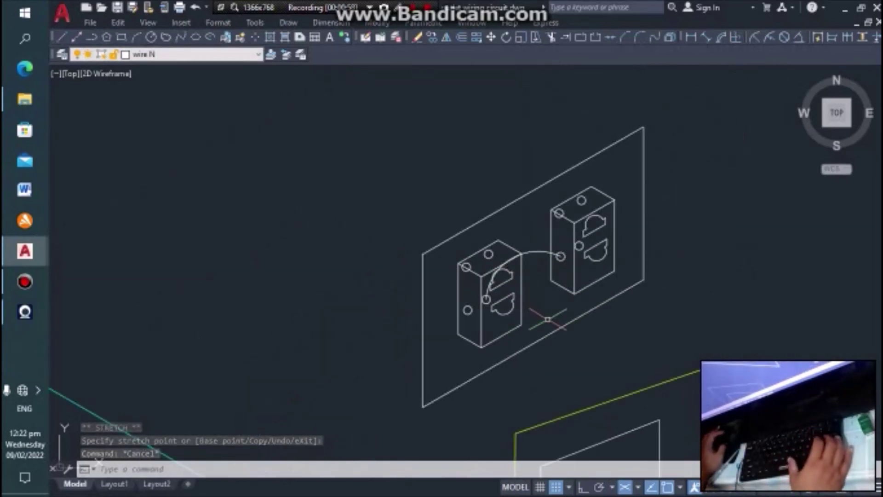
{"action": "type", "text": "l"}
{"action": "key", "text": "Return"}
{"action": "scroll", "coordinate": [442, 215], "scroll_direction": "up", "scroll_amount": 2}
{"action": "left_click", "coordinate": [295, 300]}
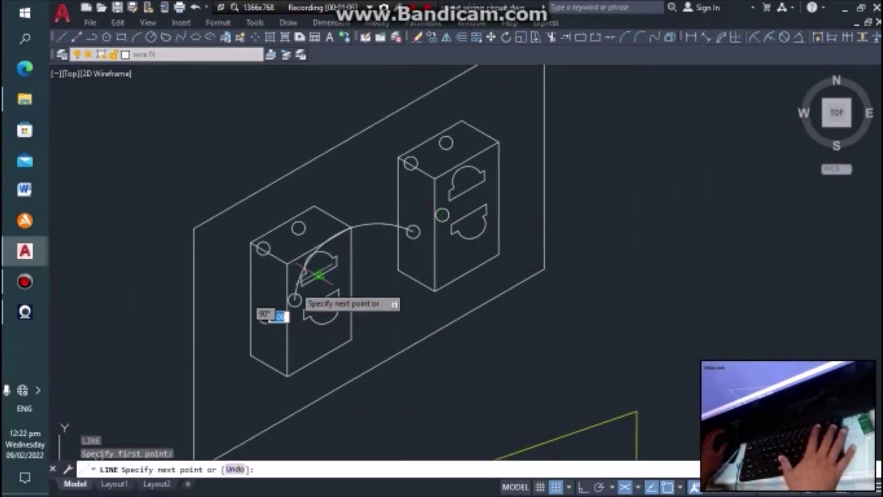
{"action": "scroll", "coordinate": [295, 303], "scroll_direction": "down", "scroll_amount": 3}
{"action": "left_click", "coordinate": [407, 334]}
{"action": "left_click", "coordinate": [437, 334]}
{"action": "key", "text": "Escape"}
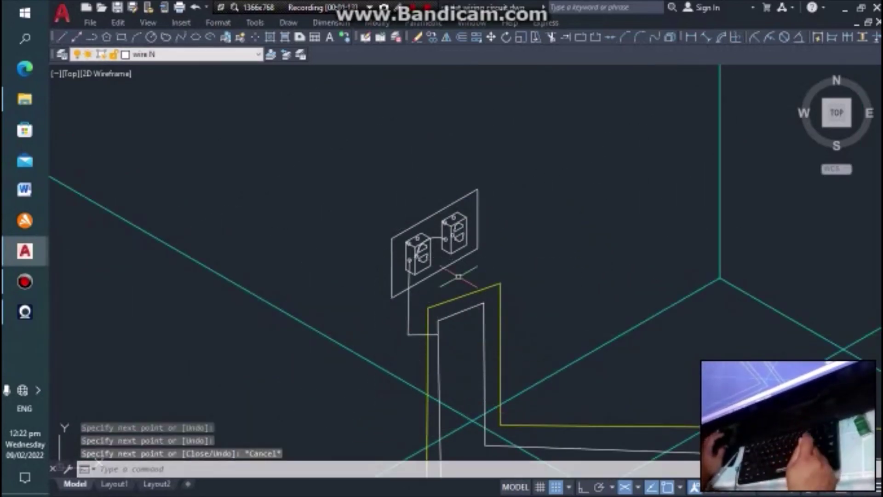
Make wire a the current layer.
{"action": "left_click", "coordinate": [165, 55]}
{"action": "left_click", "coordinate": [156, 215]}
{"action": "scroll", "coordinate": [414, 276], "scroll_direction": "up", "scroll_amount": 1}
Draw a yellow arc between two outlet terminals.
{"action": "type", "text": "a"}
{"action": "key", "text": "Return"}
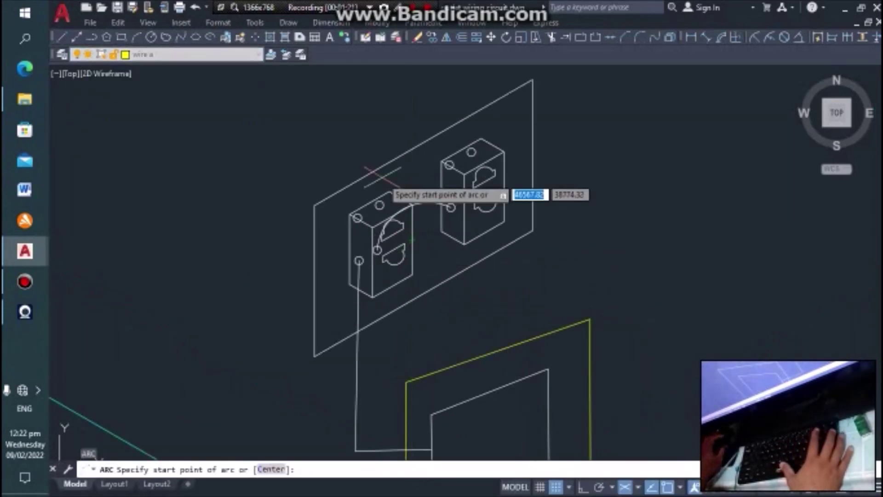
{"action": "left_click", "coordinate": [389, 198]}
{"action": "left_click", "coordinate": [414, 193]}
{"action": "left_click", "coordinate": [450, 186]}
{"action": "scroll", "coordinate": [451, 187], "scroll_direction": "down", "scroll_amount": 2}
{"action": "scroll", "coordinate": [483, 170], "scroll_direction": "up", "scroll_amount": 1}
Draw a bent yellow line starting at the lower outlet terminal.
{"action": "type", "text": "l"}
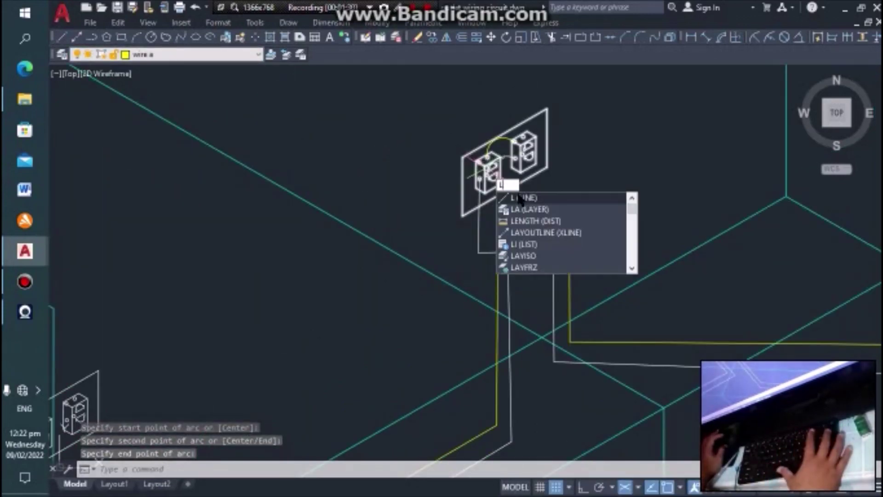
{"action": "key", "text": "Return"}
{"action": "scroll", "coordinate": [479, 163], "scroll_direction": "up", "scroll_amount": 3}
{"action": "left_click", "coordinate": [465, 428]}
{"action": "scroll", "coordinate": [492, 414], "scroll_direction": "down", "scroll_amount": 2}
{"action": "left_click", "coordinate": [492, 414]}
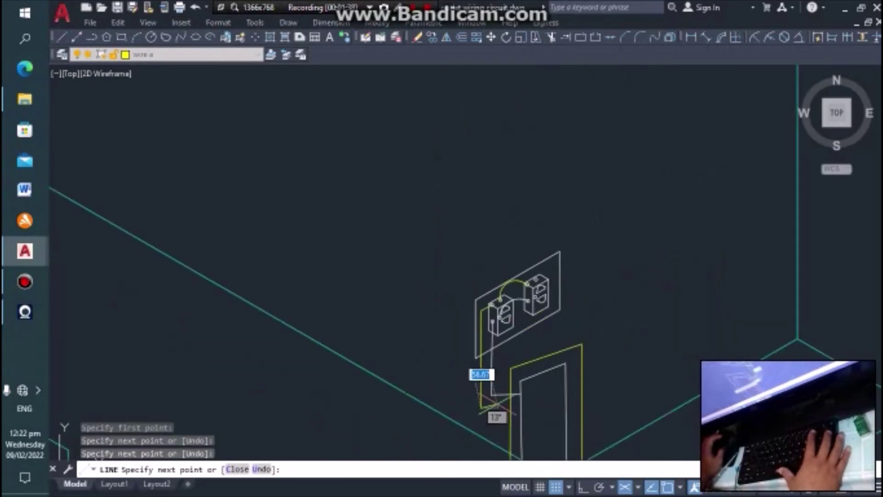
{"action": "left_click", "coordinate": [547, 420]}
{"action": "key", "text": "Escape"}
{"action": "scroll", "coordinate": [675, 317], "scroll_direction": "down", "scroll_amount": 2}
{"action": "scroll", "coordinate": [506, 327], "scroll_direction": "up", "scroll_amount": 5}
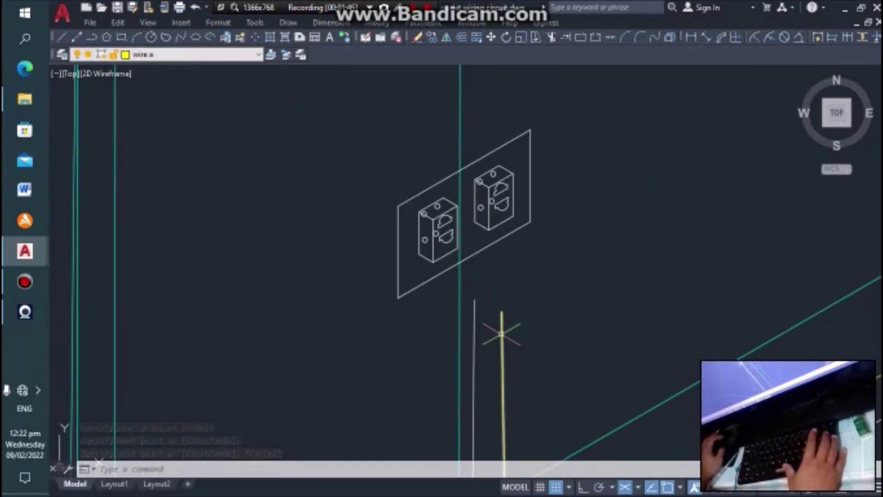
Grip-stretch the yellow wire's end up to the outlet.
{"action": "left_click", "coordinate": [501, 333]}
{"action": "left_click", "coordinate": [501, 313]}
{"action": "scroll", "coordinate": [478, 170], "scroll_direction": "up", "scroll_amount": 3}
{"action": "scroll", "coordinate": [469, 156], "scroll_direction": "up", "scroll_amount": 1}
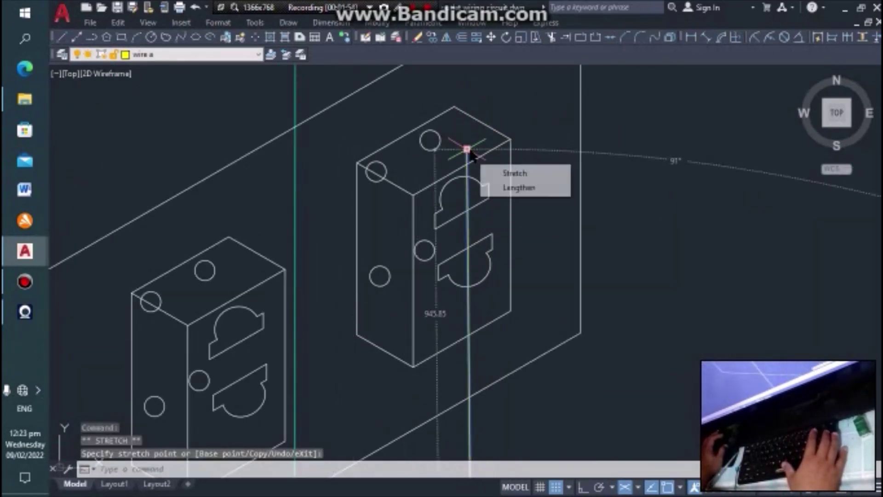
{"action": "left_click", "coordinate": [470, 153]}
Add a short yellow segment from the terminal circle to the wire's top.
{"action": "type", "text": "l"}
{"action": "key", "text": "Return"}
{"action": "left_click", "coordinate": [466, 150]}
{"action": "left_click", "coordinate": [432, 142]}
{"action": "key", "text": "Escape"}
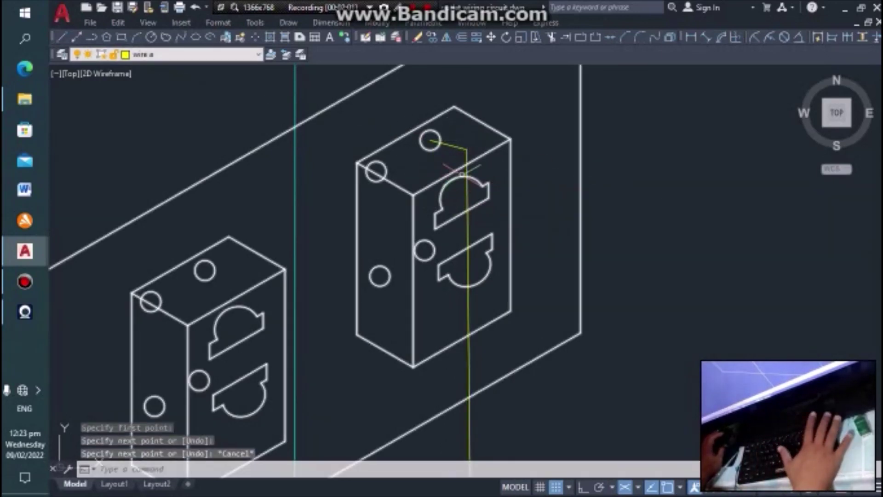
{"action": "scroll", "coordinate": [462, 174], "scroll_direction": "up", "scroll_amount": 4}
Stretch the yellow wire's end onto the terminal.
{"action": "left_click", "coordinate": [454, 92]}
{"action": "left_click", "coordinate": [483, 119]}
{"action": "left_click", "coordinate": [476, 113]}
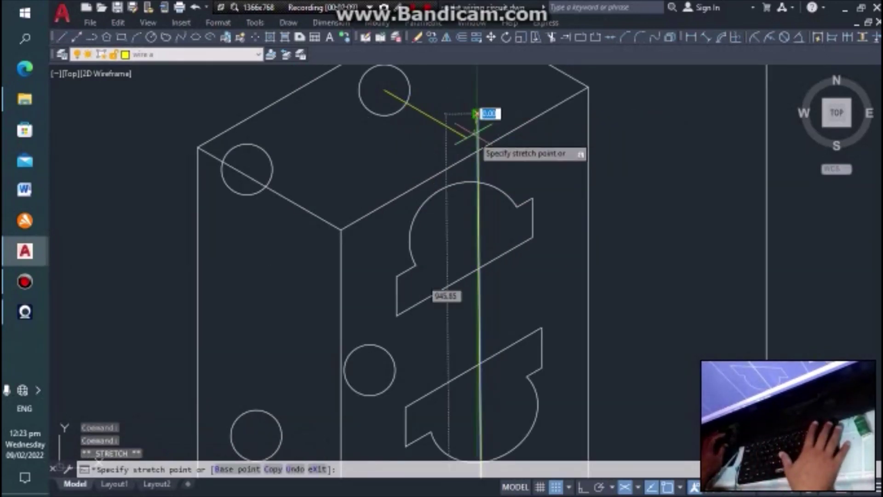
{"action": "left_click", "coordinate": [474, 131]}
Fillet the corner joining the two yellow wire segments.
{"action": "type", "text": "f"}
{"action": "key", "text": "Return"}
{"action": "left_click", "coordinate": [478, 147]}
{"action": "left_click", "coordinate": [452, 123]}
{"action": "scroll", "coordinate": [455, 250], "scroll_direction": "down", "scroll_amount": 4}
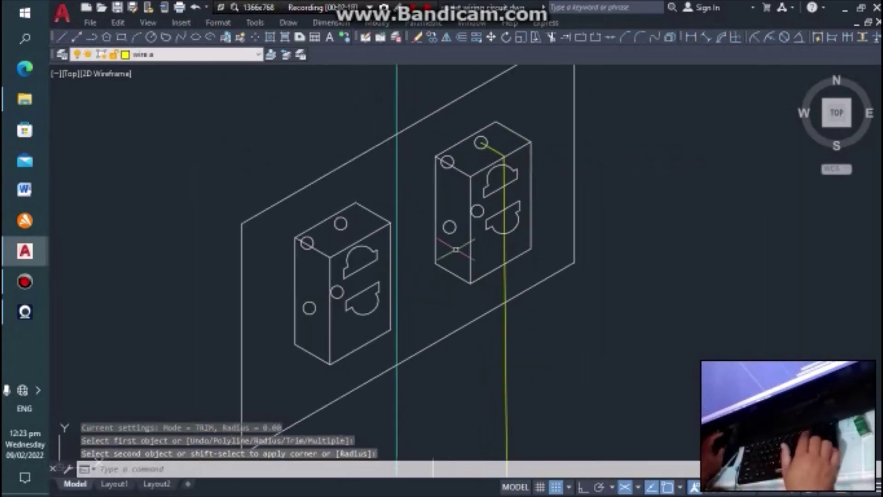
{"action": "scroll", "coordinate": [455, 249], "scroll_direction": "down", "scroll_amount": 2}
Move the vertical yellow line up to its new position near the outlet.
{"action": "type", "text": "m"}
{"action": "key", "text": "Return"}
{"action": "left_click", "coordinate": [442, 403]}
{"action": "key", "text": "Return"}
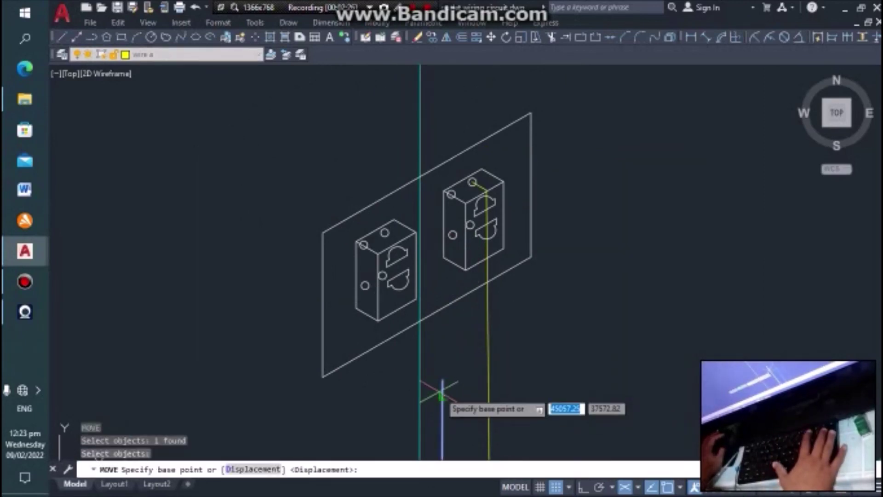
{"action": "scroll", "coordinate": [465, 233], "scroll_direction": "up", "scroll_amount": 3}
{"action": "scroll", "coordinate": [478, 219], "scroll_direction": "up", "scroll_amount": 4}
{"action": "left_click", "coordinate": [506, 168]}
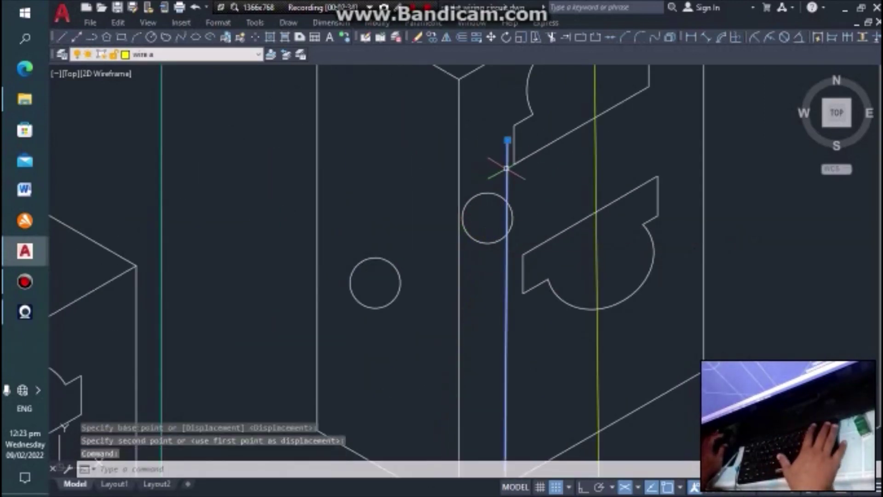
{"action": "scroll", "coordinate": [578, 309], "scroll_direction": "down", "scroll_amount": 6}
{"action": "scroll", "coordinate": [546, 239], "scroll_direction": "down", "scroll_amount": 4}
{"action": "key", "text": "Escape"}
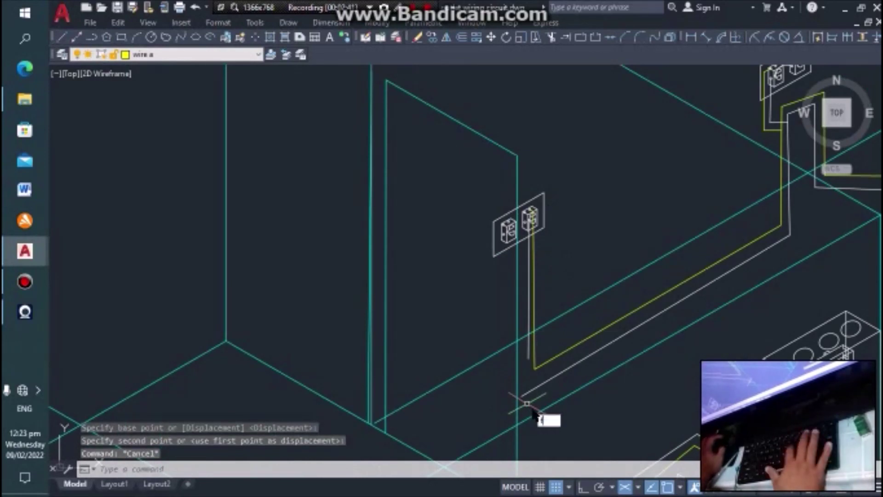
Start a fillet on another wire corner, then cancel it.
{"action": "type", "text": "f"}
{"action": "key", "text": "Return"}
{"action": "left_click", "coordinate": [533, 355]}
{"action": "key", "text": "Escape"}
{"action": "scroll", "coordinate": [508, 227], "scroll_direction": "up", "scroll_amount": 4}
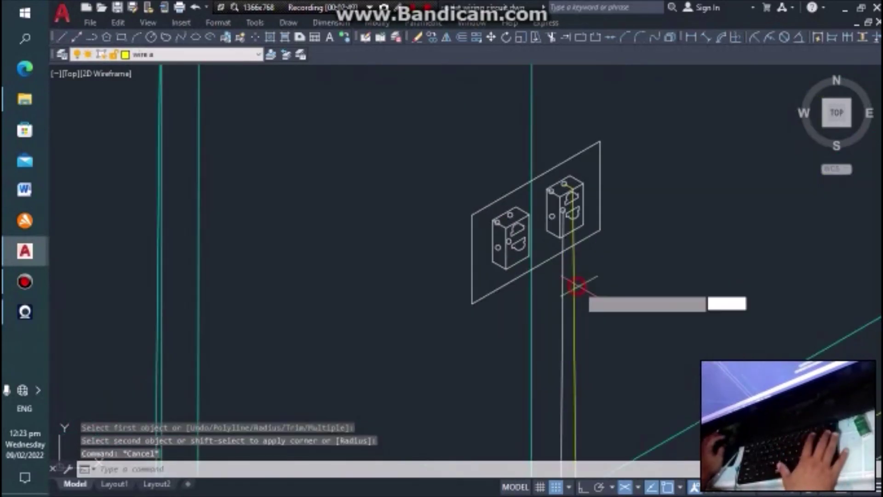
{"action": "scroll", "coordinate": [577, 286], "scroll_direction": "up", "scroll_amount": 2}
Draw a yellow arc jumper over the two duplex outlets' terminals.
{"action": "type", "text": "a"}
{"action": "key", "text": "Return"}
{"action": "left_click", "coordinate": [580, 209]}
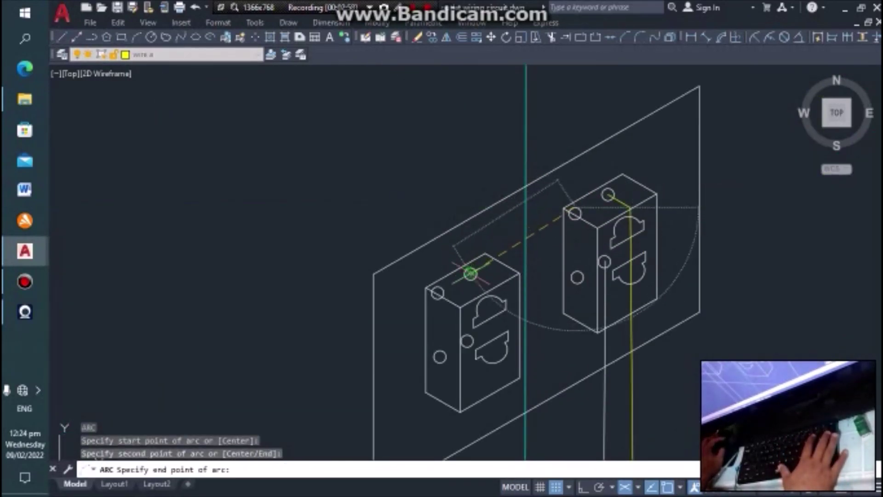
{"action": "key", "text": "Escape"}
{"action": "key", "text": "Return"}
{"action": "left_click", "coordinate": [575, 212]}
{"action": "left_click", "coordinate": [527, 191]}
{"action": "left_click", "coordinate": [470, 273]}
{"action": "scroll", "coordinate": [511, 226], "scroll_direction": "down", "scroll_amount": 4}
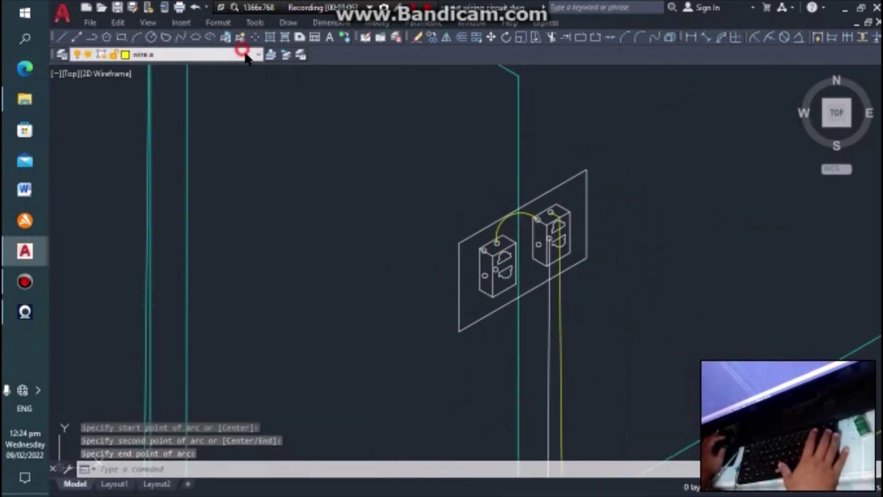
Make wire N current and begin another arc, then cancel it.
{"action": "left_click", "coordinate": [245, 52]}
{"action": "left_click", "coordinate": [138, 207]}
{"action": "key", "text": "Return"}
{"action": "scroll", "coordinate": [558, 282], "scroll_direction": "up", "scroll_amount": 3}
{"action": "left_click", "coordinate": [529, 200]}
{"action": "left_click", "coordinate": [460, 223]}
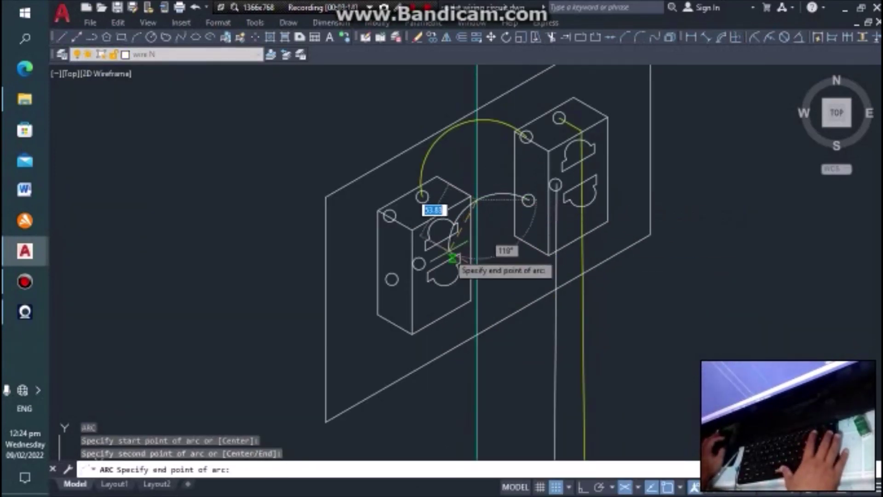
{"action": "key", "text": "Escape"}
{"action": "key", "text": "Escape"}
{"action": "scroll", "coordinate": [538, 296], "scroll_direction": "down", "scroll_amount": 5}
{"action": "scroll", "coordinate": [598, 230], "scroll_direction": "down", "scroll_amount": 2}
Zoom around the yellow and white wiring in both rooms, then open the Layer list.
{"action": "scroll", "coordinate": [651, 254], "scroll_direction": "up", "scroll_amount": 1}
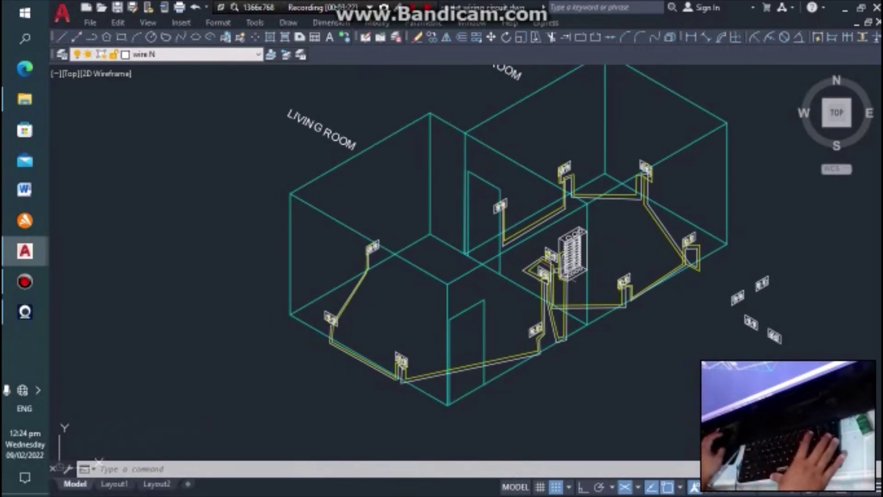
{"action": "scroll", "coordinate": [555, 272], "scroll_direction": "up", "scroll_amount": 3}
{"action": "scroll", "coordinate": [571, 267], "scroll_direction": "down", "scroll_amount": 4}
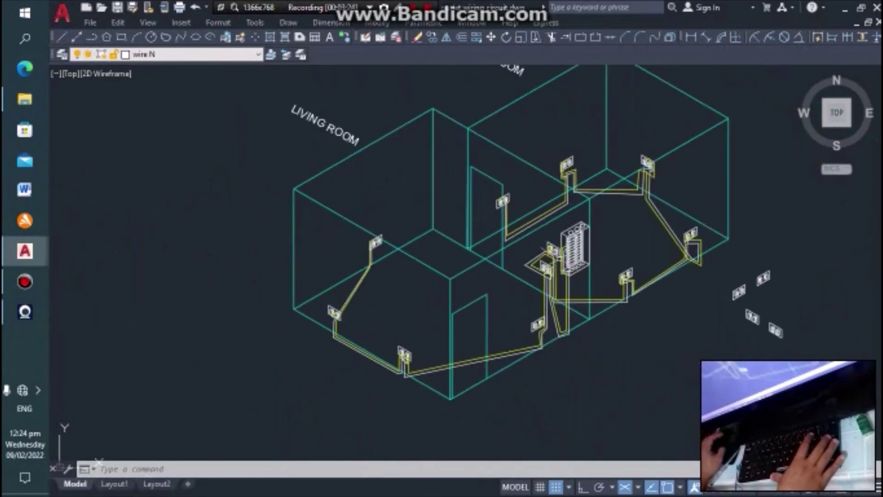
{"action": "scroll", "coordinate": [571, 264], "scroll_direction": "down", "scroll_amount": 2}
{"action": "scroll", "coordinate": [589, 240], "scroll_direction": "up", "scroll_amount": 3}
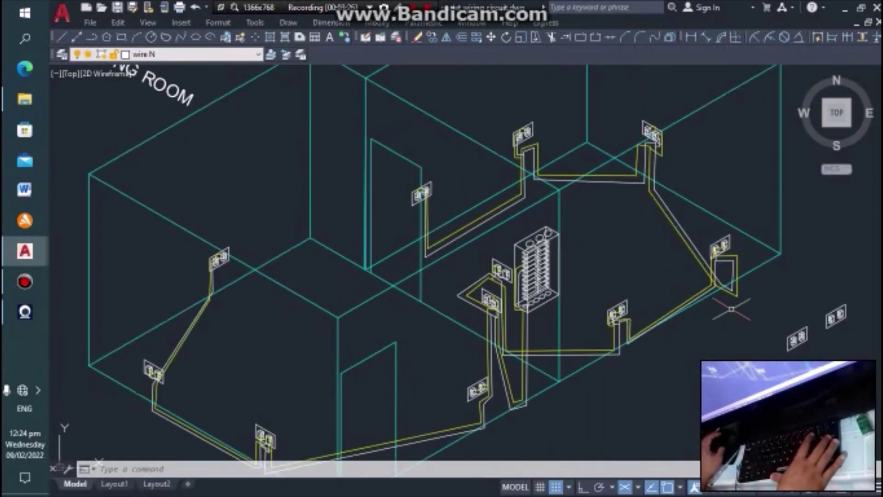
{"action": "scroll", "coordinate": [672, 283], "scroll_direction": "down", "scroll_amount": 2}
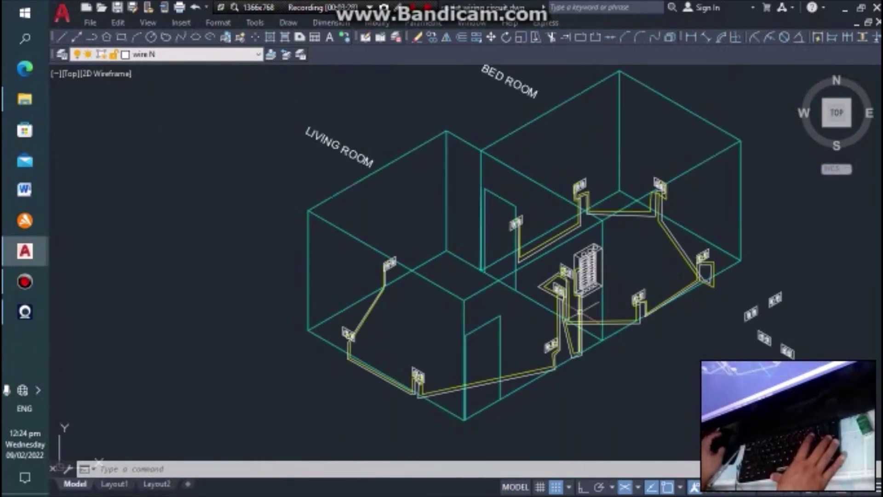
{"action": "scroll", "coordinate": [579, 313], "scroll_direction": "up", "scroll_amount": 2}
{"action": "scroll", "coordinate": [607, 295], "scroll_direction": "down", "scroll_amount": 2}
{"action": "scroll", "coordinate": [422, 285], "scroll_direction": "up", "scroll_amount": 4}
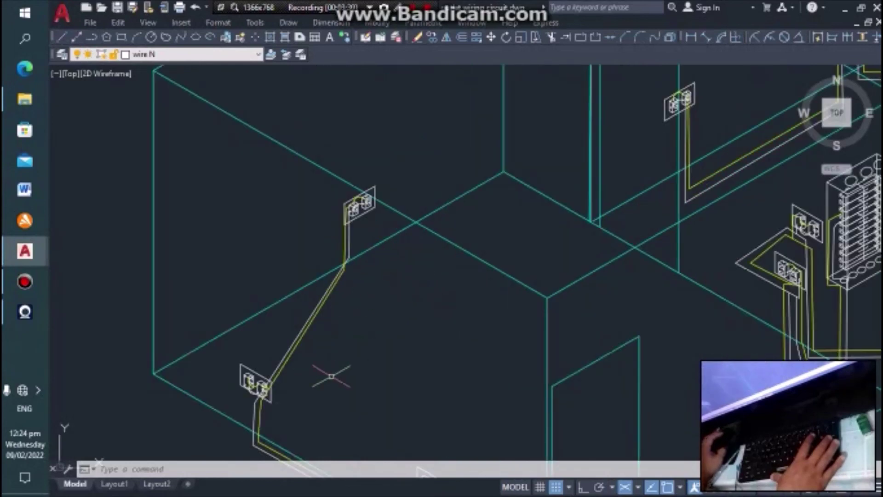
{"action": "scroll", "coordinate": [266, 377], "scroll_direction": "up", "scroll_amount": 4}
{"action": "scroll", "coordinate": [238, 413], "scroll_direction": "up", "scroll_amount": 2}
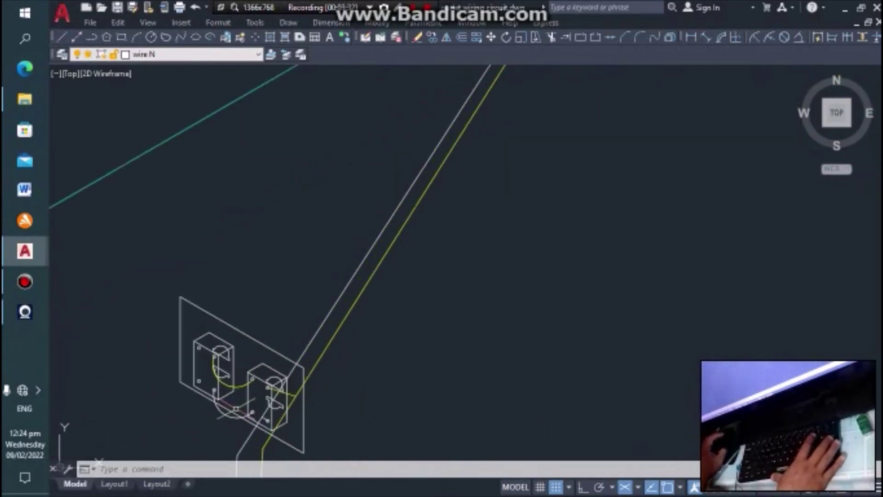
{"action": "scroll", "coordinate": [238, 413], "scroll_direction": "up", "scroll_amount": 2}
{"action": "scroll", "coordinate": [287, 419], "scroll_direction": "down", "scroll_amount": 3}
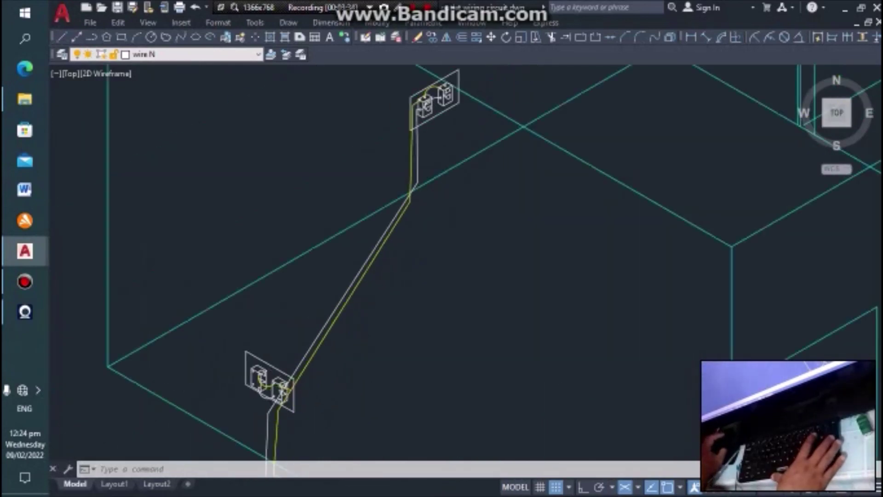
{"action": "scroll", "coordinate": [385, 344], "scroll_direction": "down", "scroll_amount": 4}
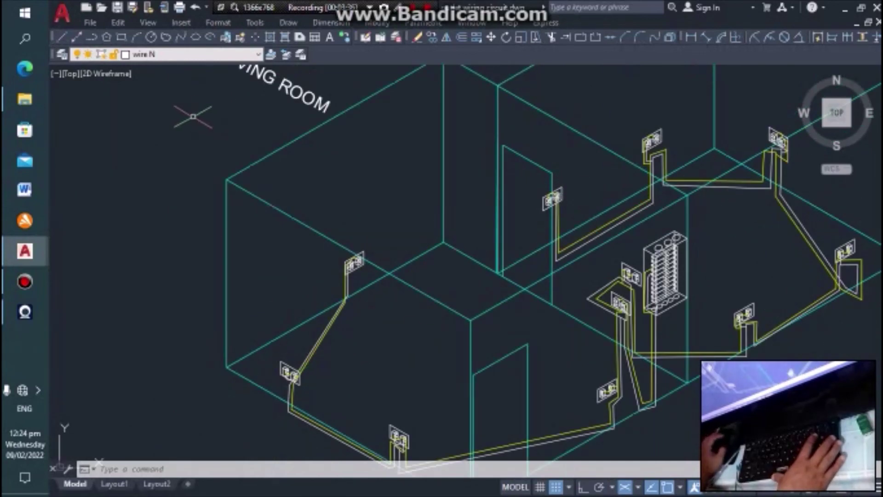
{"action": "left_click", "coordinate": [210, 55]}
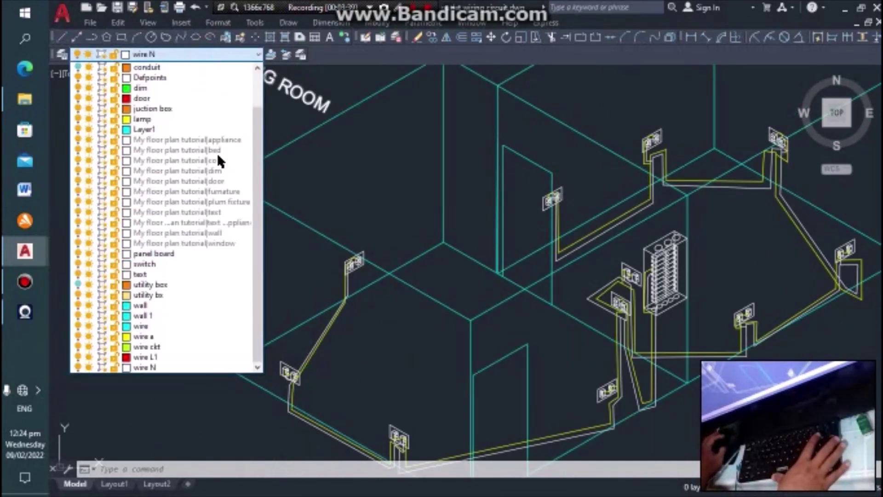
Turn on the utility box layer and close the layer list.
{"action": "left_click", "coordinate": [78, 284]}
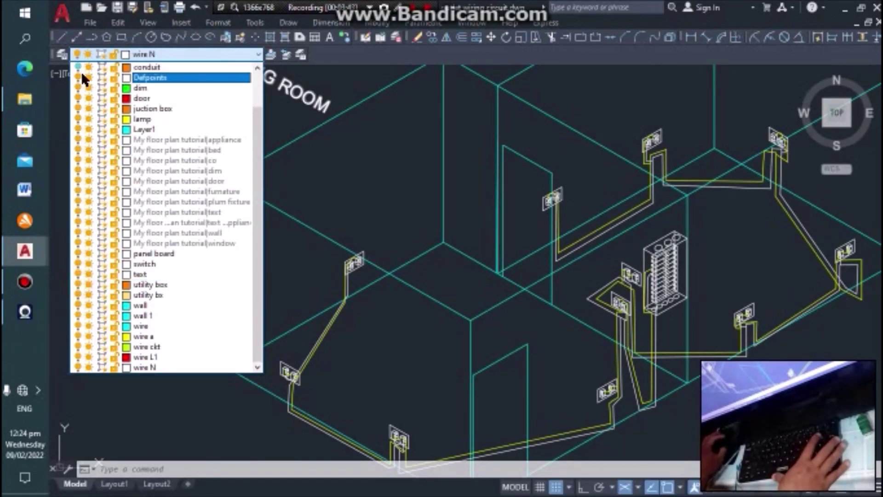
{"action": "left_click", "coordinate": [355, 191]}
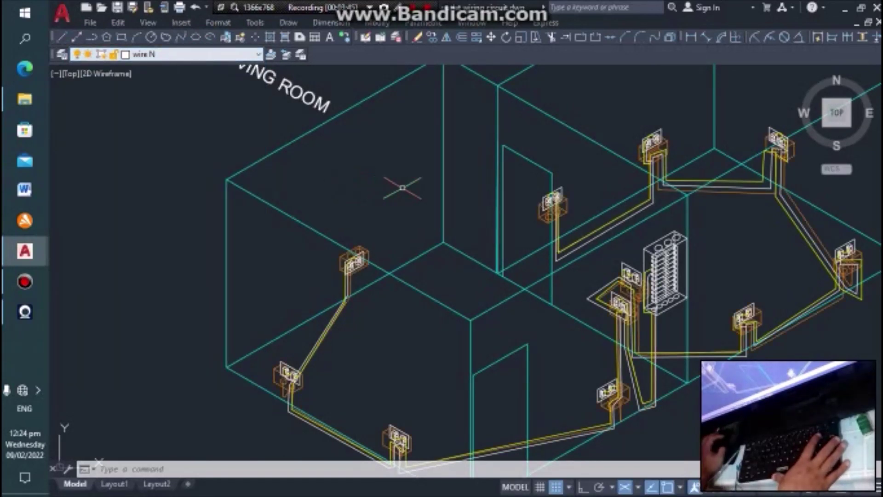
{"action": "scroll", "coordinate": [282, 266], "scroll_direction": "up", "scroll_amount": 2}
{"action": "scroll", "coordinate": [425, 289], "scroll_direction": "up", "scroll_amount": 3}
Zoom around to inspect the conduit and utility boxes at the outlets and panel board.
{"action": "scroll", "coordinate": [398, 209], "scroll_direction": "down", "scroll_amount": 6}
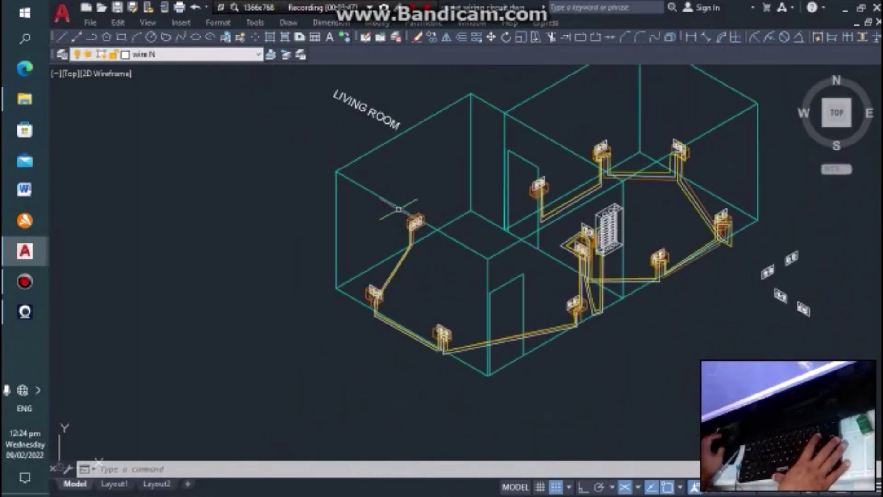
{"action": "scroll", "coordinate": [359, 324], "scroll_direction": "up", "scroll_amount": 2}
{"action": "scroll", "coordinate": [572, 292], "scroll_direction": "down", "scroll_amount": 4}
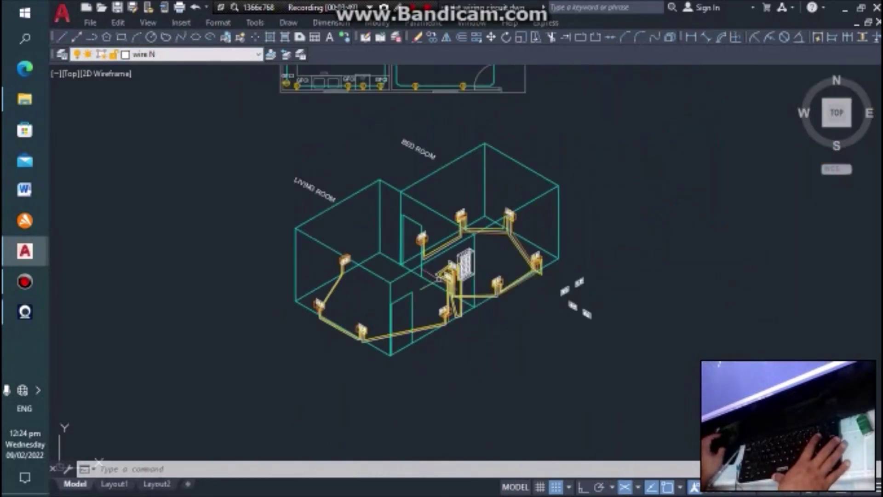
{"action": "scroll", "coordinate": [523, 304], "scroll_direction": "up", "scroll_amount": 3}
{"action": "scroll", "coordinate": [522, 217], "scroll_direction": "up", "scroll_amount": 2}
{"action": "scroll", "coordinate": [612, 207], "scroll_direction": "up", "scroll_amount": 2}
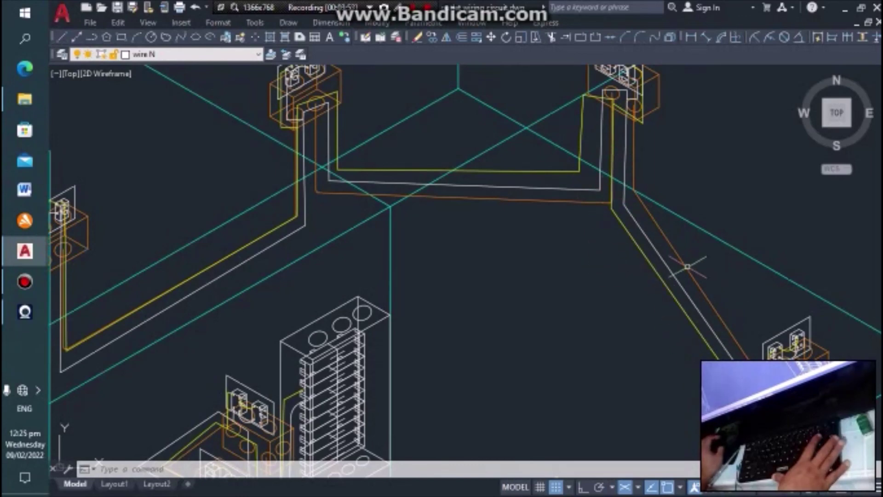
{"action": "scroll", "coordinate": [467, 285], "scroll_direction": "down", "scroll_amount": 5}
{"action": "scroll", "coordinate": [430, 284], "scroll_direction": "up", "scroll_amount": 4}
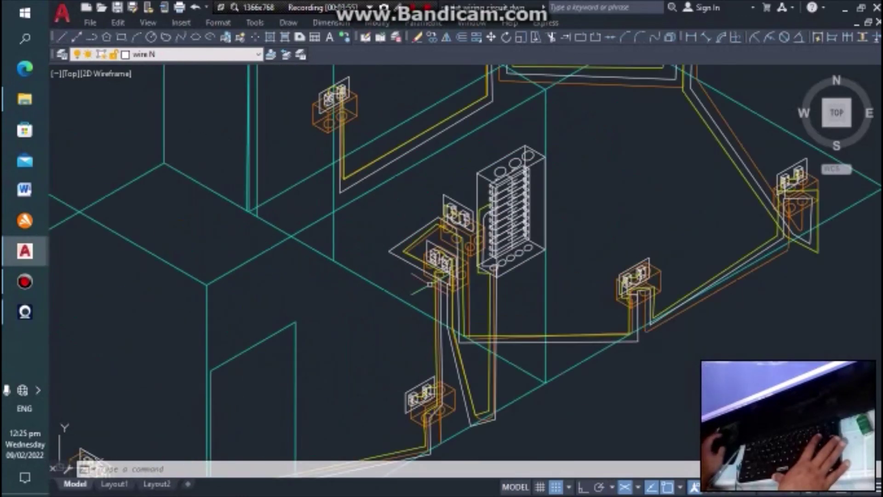
{"action": "scroll", "coordinate": [439, 296], "scroll_direction": "down", "scroll_amount": 3}
{"action": "scroll", "coordinate": [474, 293], "scroll_direction": "down", "scroll_amount": 2}
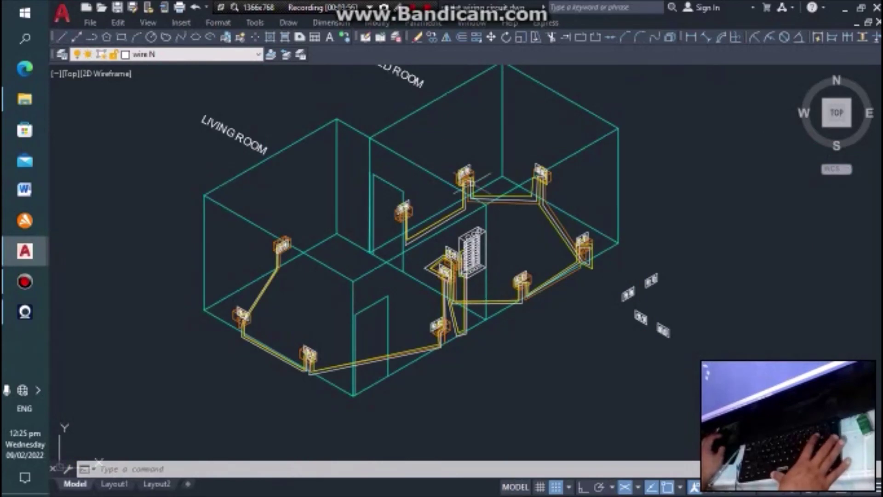
{"action": "scroll", "coordinate": [431, 195], "scroll_direction": "up", "scroll_amount": 2}
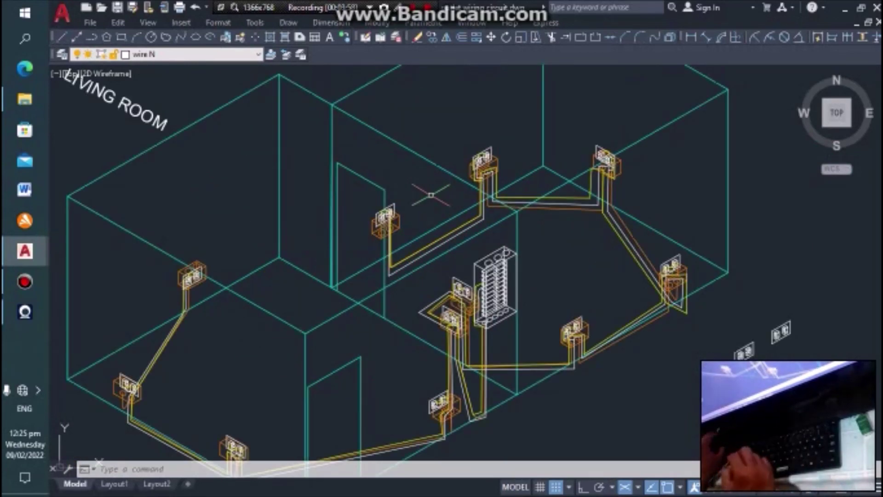